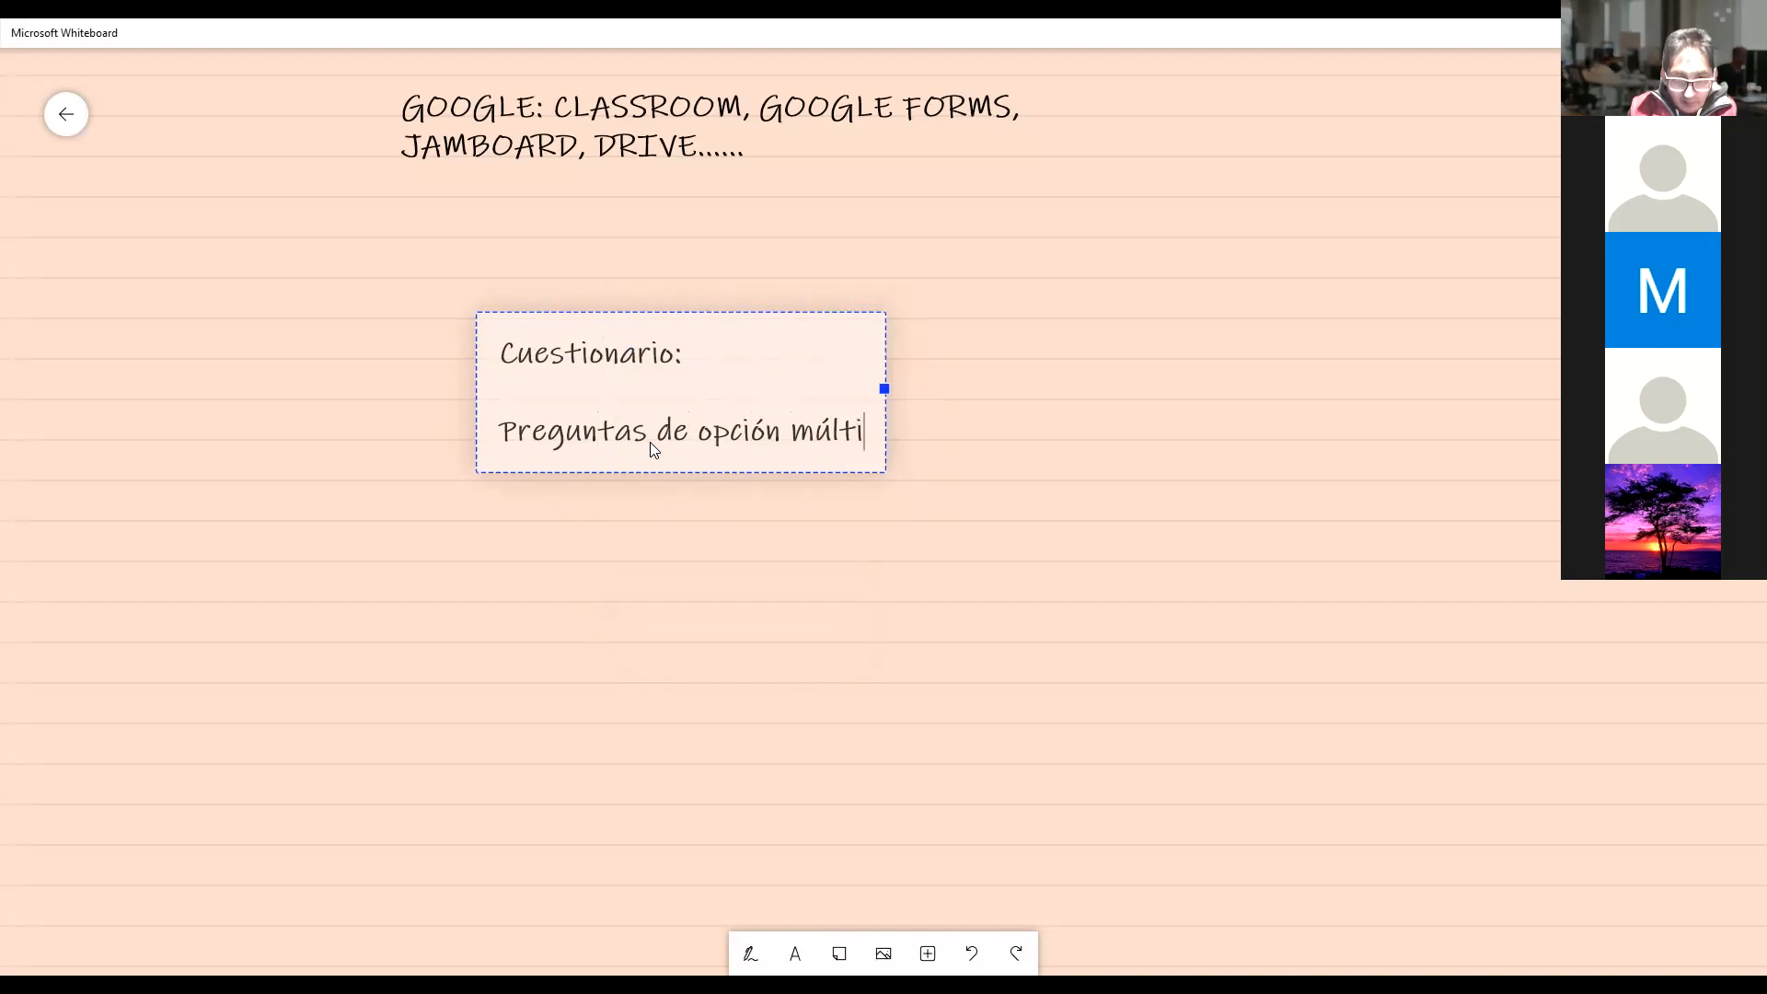
- Complete the first question type in the text box as "Preguntas de opción múltiple de una sola respuesta" and start a new line
type("ple")
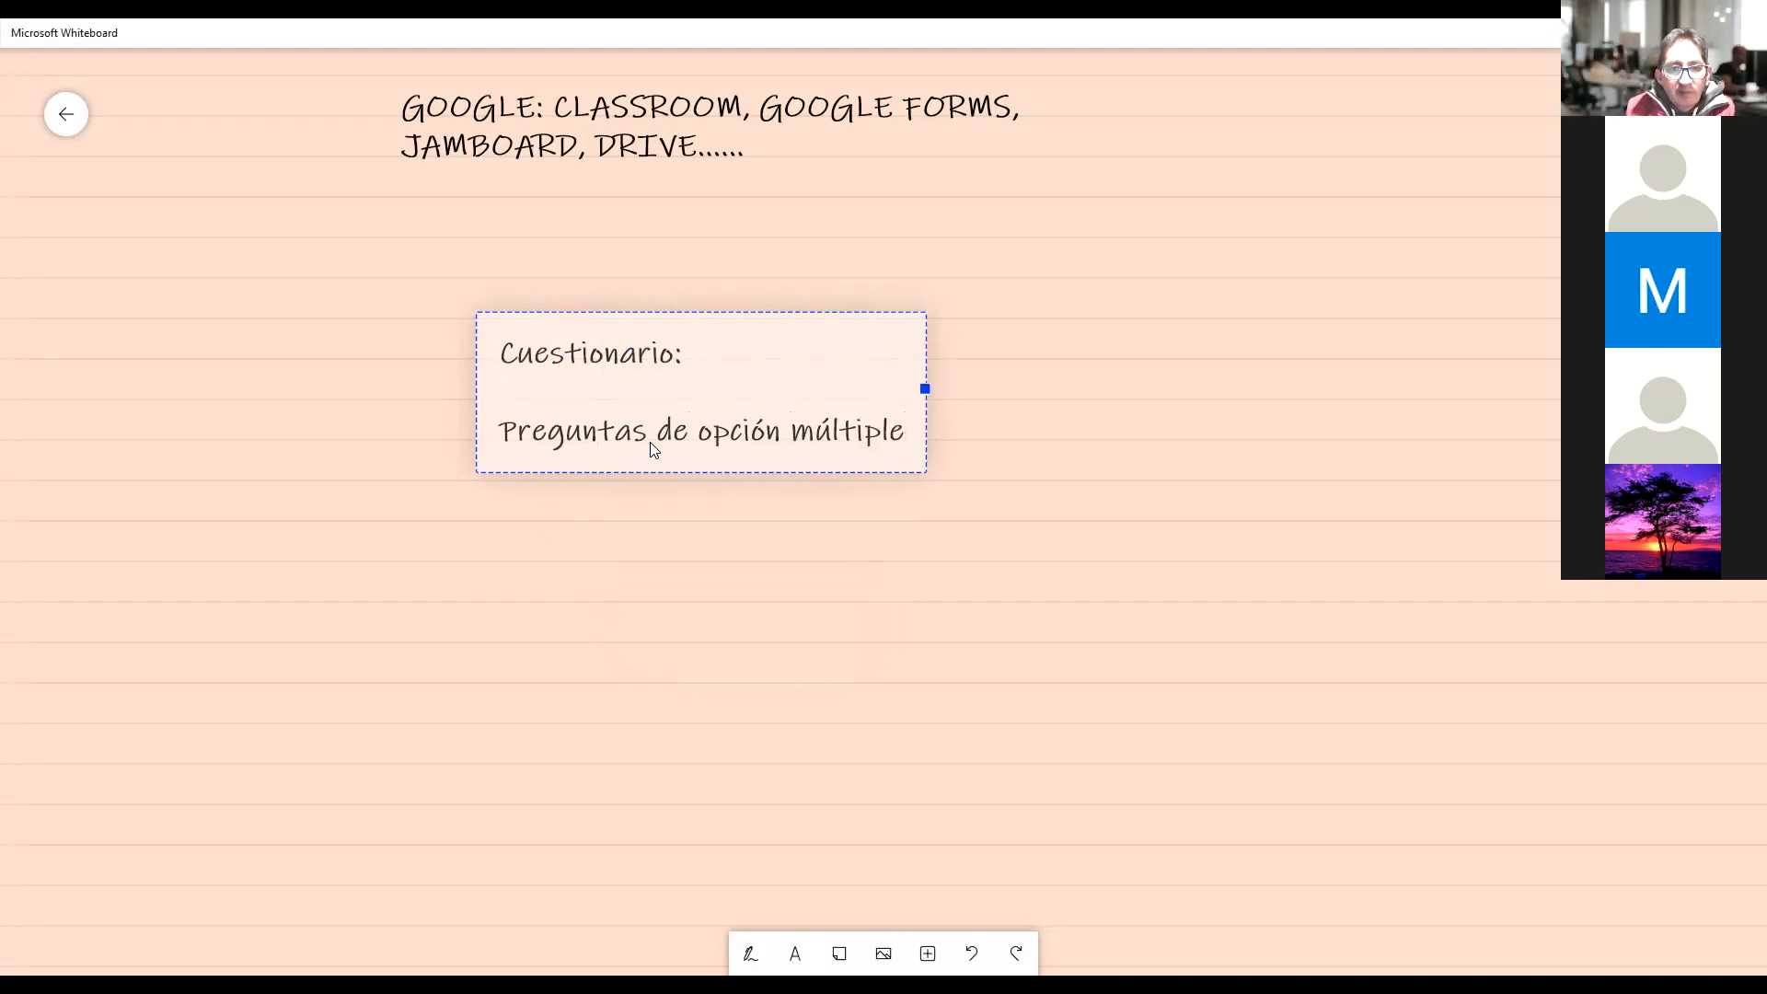
type(" de")
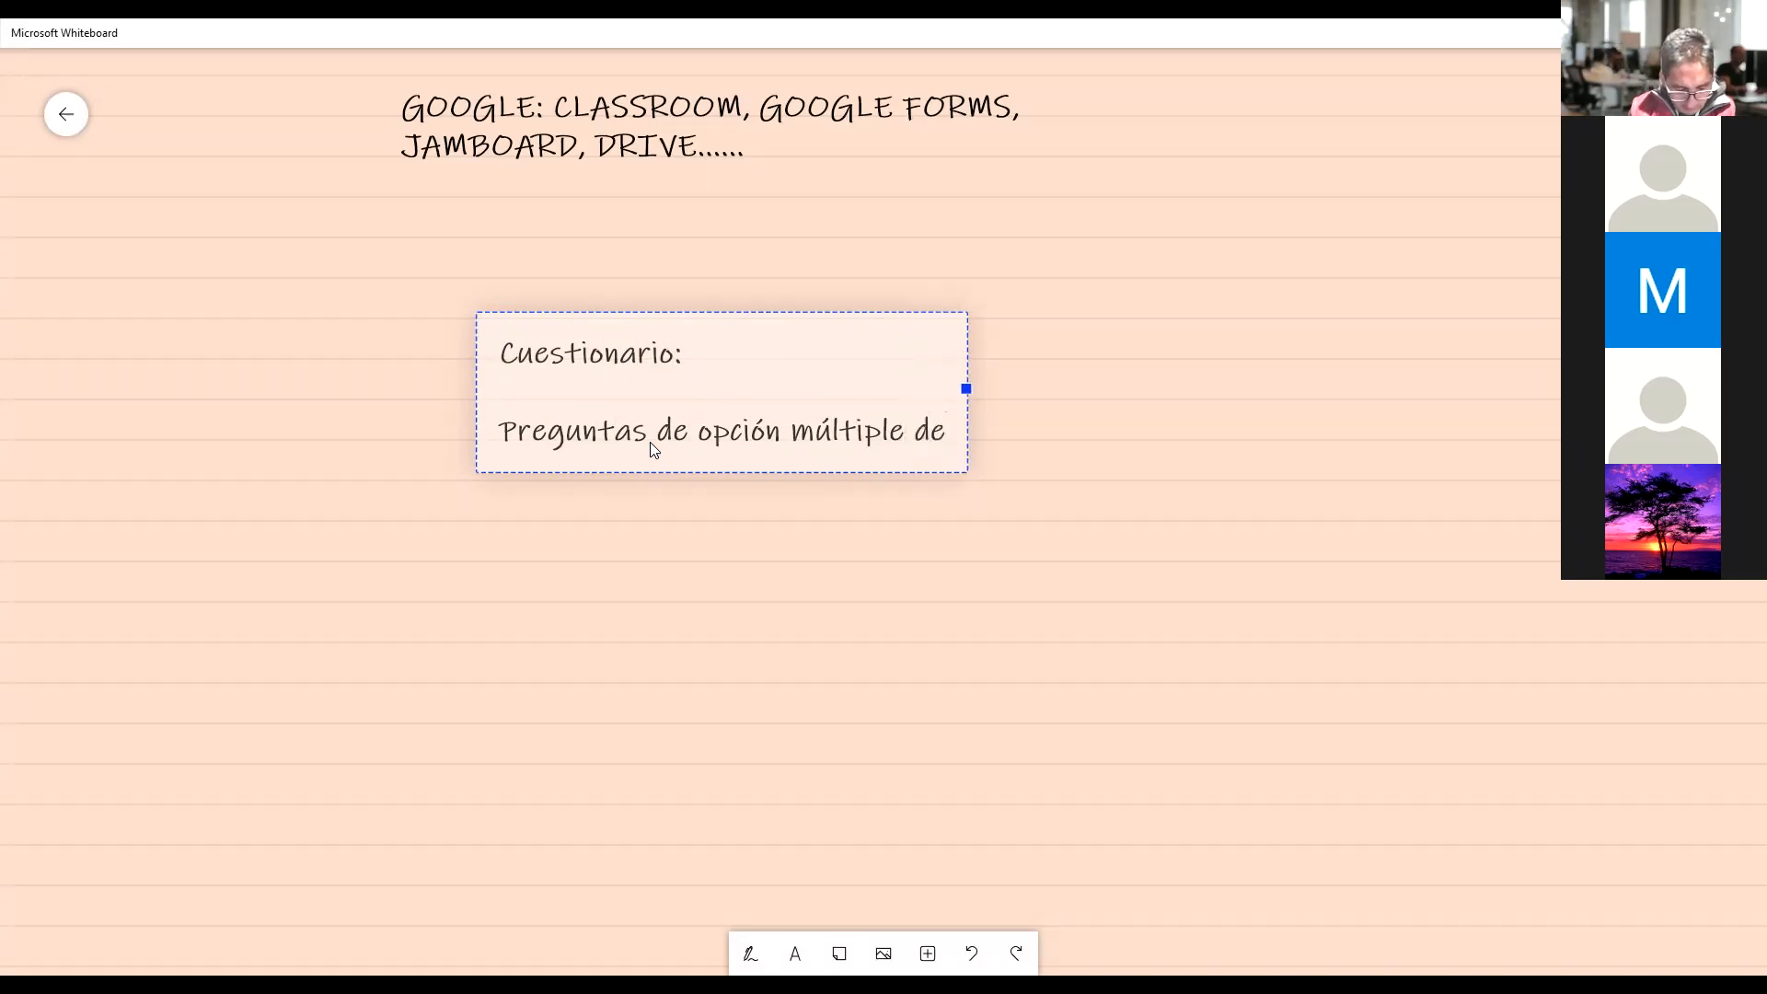
type(" una sola respuesta")
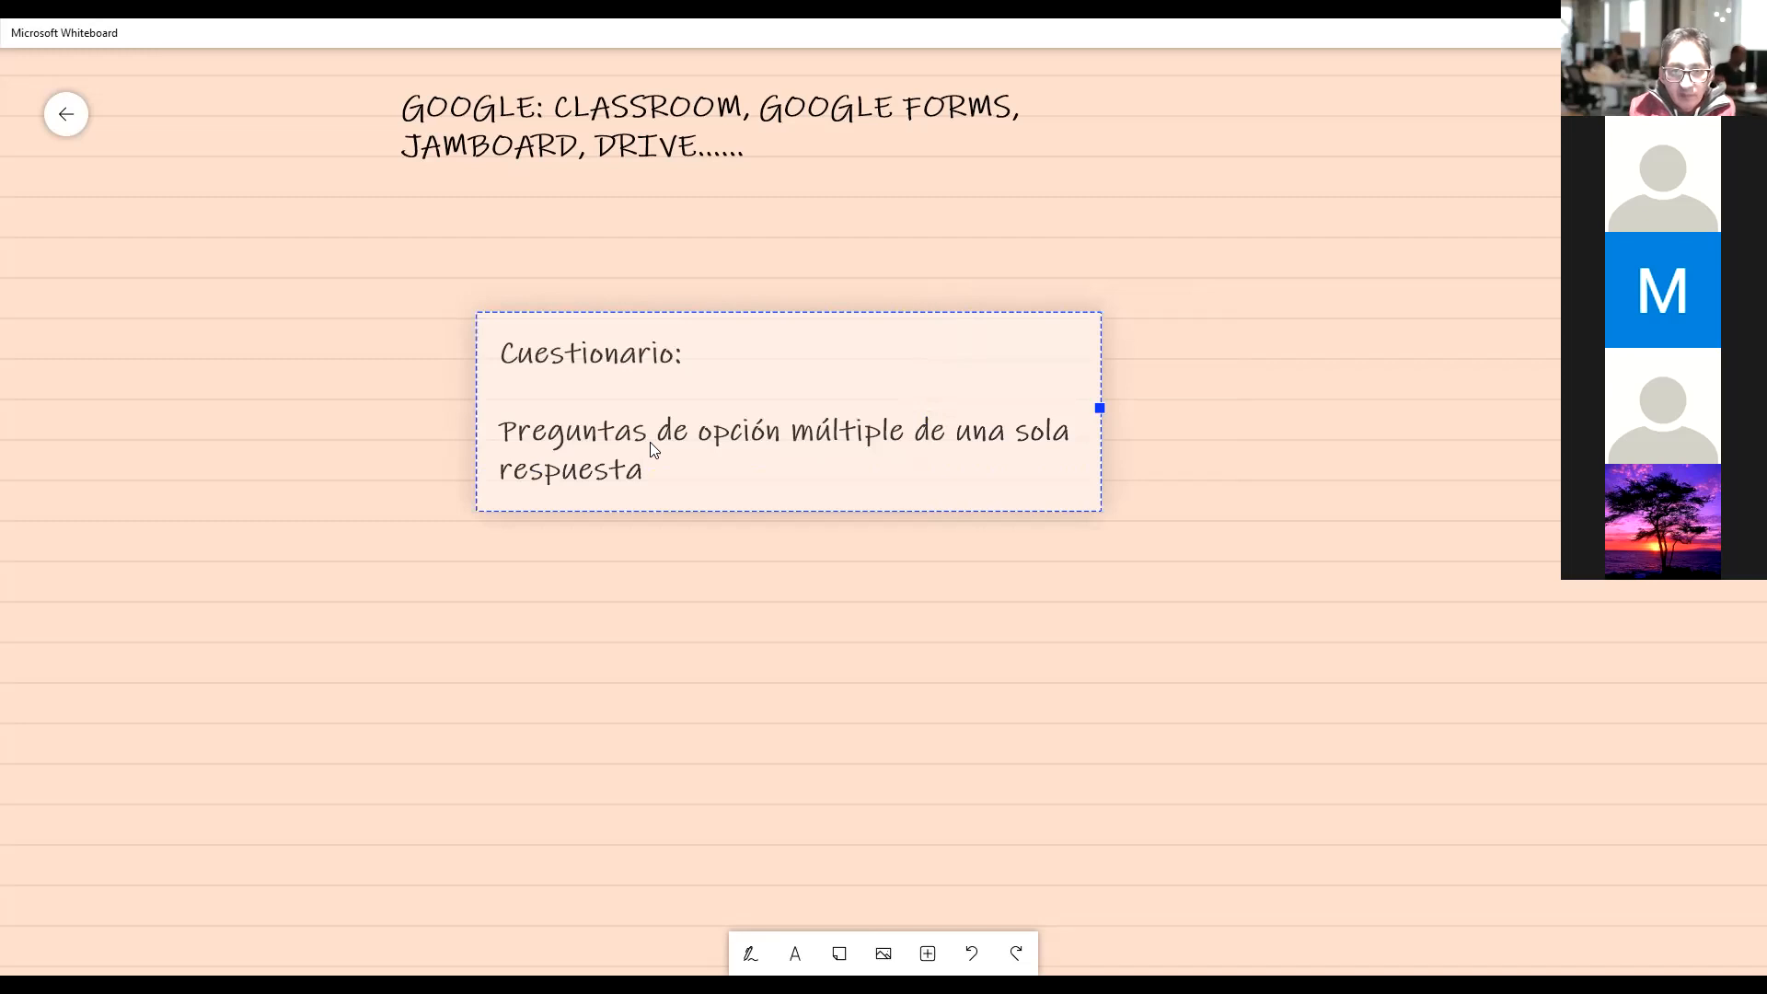
left_click(950, 88)
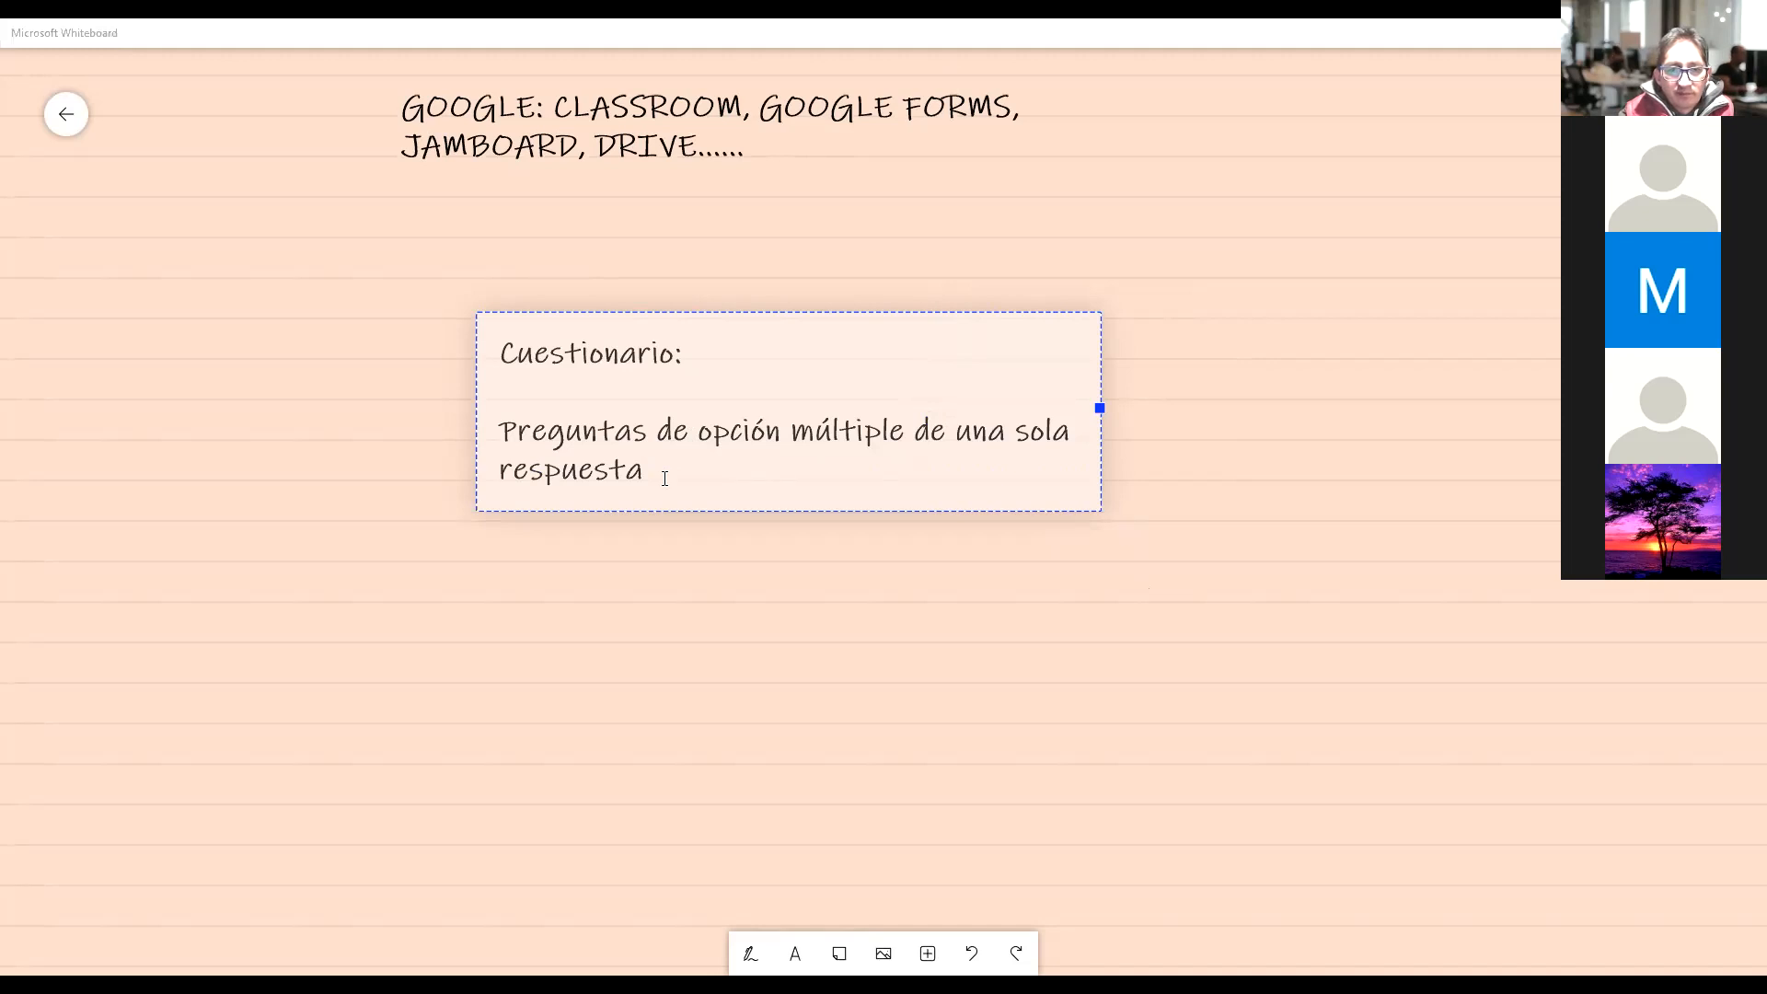
left_click(988, 465)
key("Return")
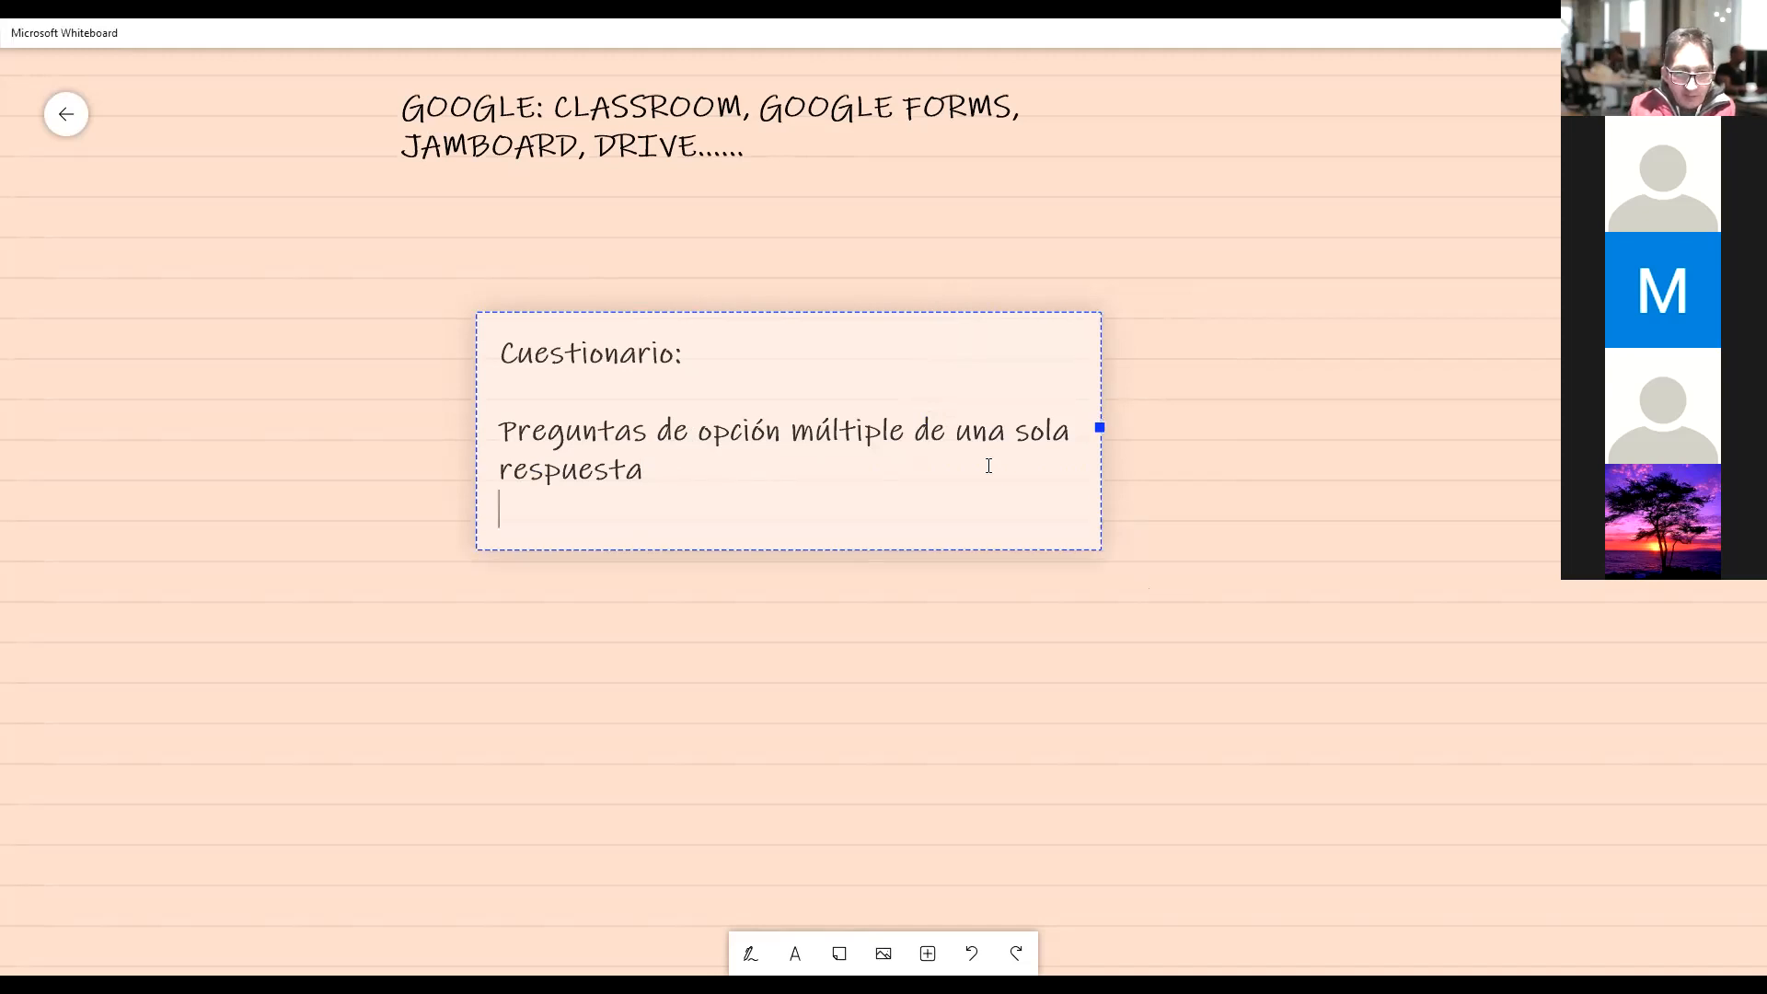
- Duplicate the line "Preguntas de opción múltiple de una sola respuesta" as a second line directly below it
key("Up")
key("Up")
key("shift+Down")
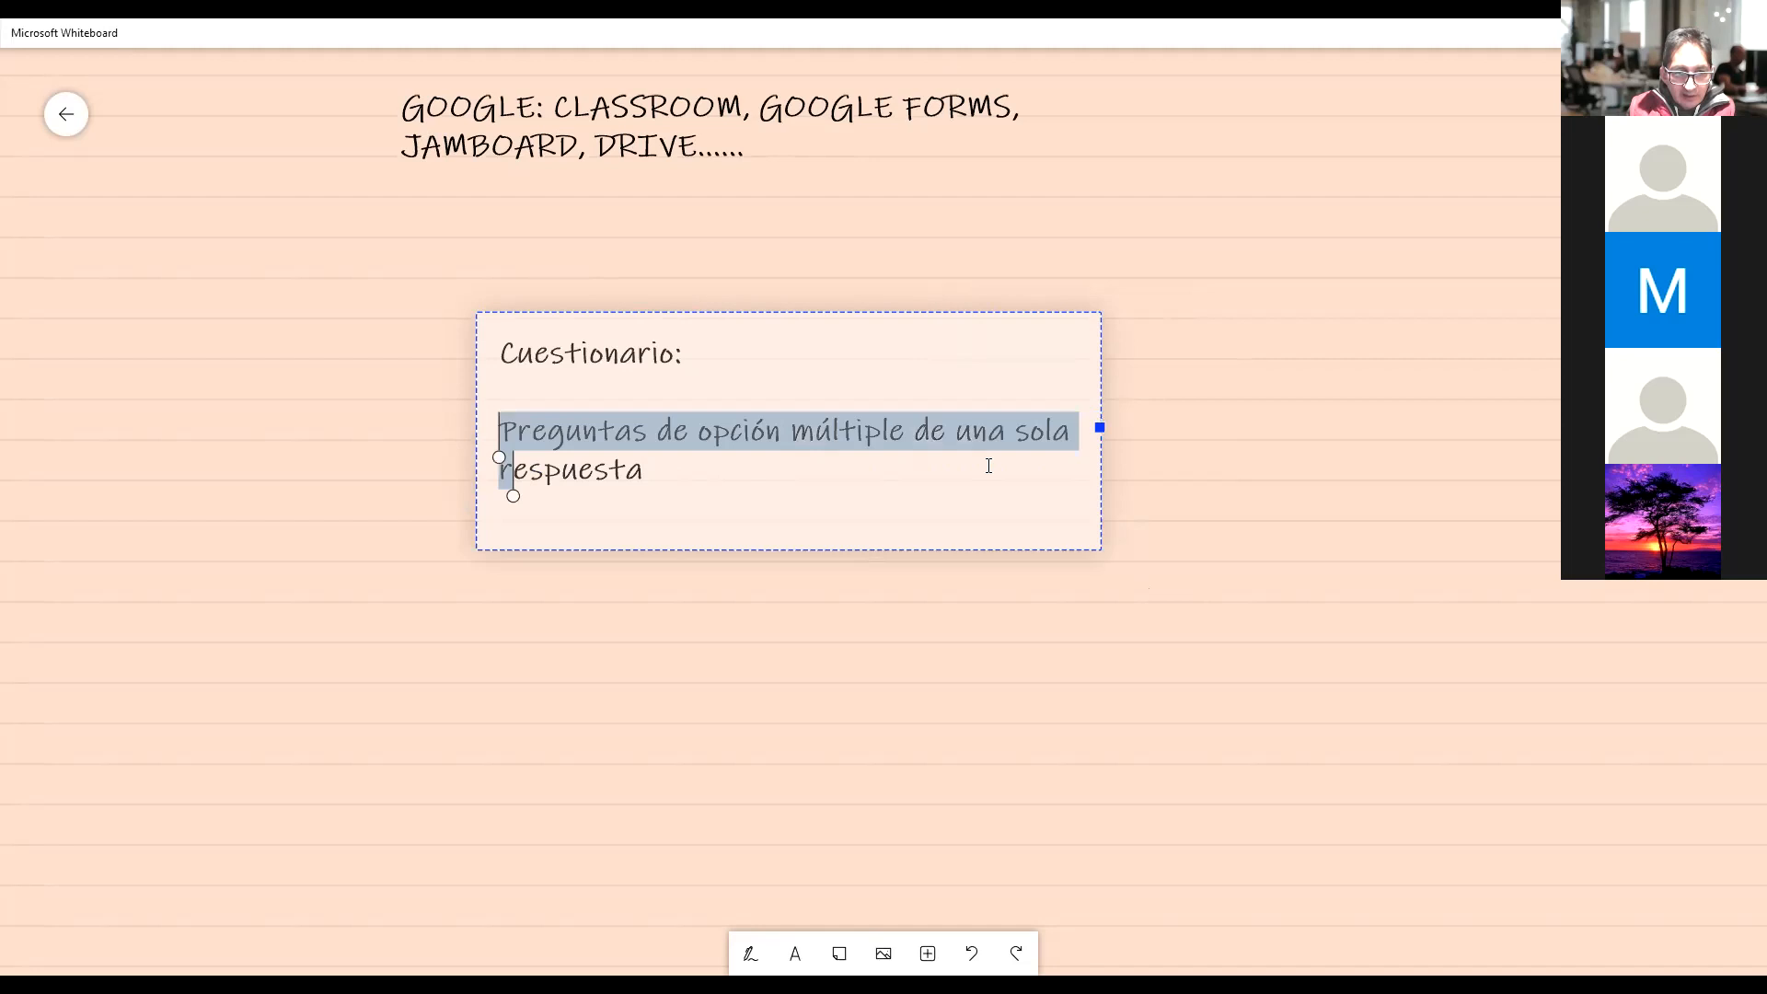
key("shift+Right")
key("shift+Right")
key("shift+Right")
key("shift+Right")
key("shift+Right")
key("shift+Right")
key("shift+Right")
key("shift+Right")
key("shift+Right")
key("ctrl+c")
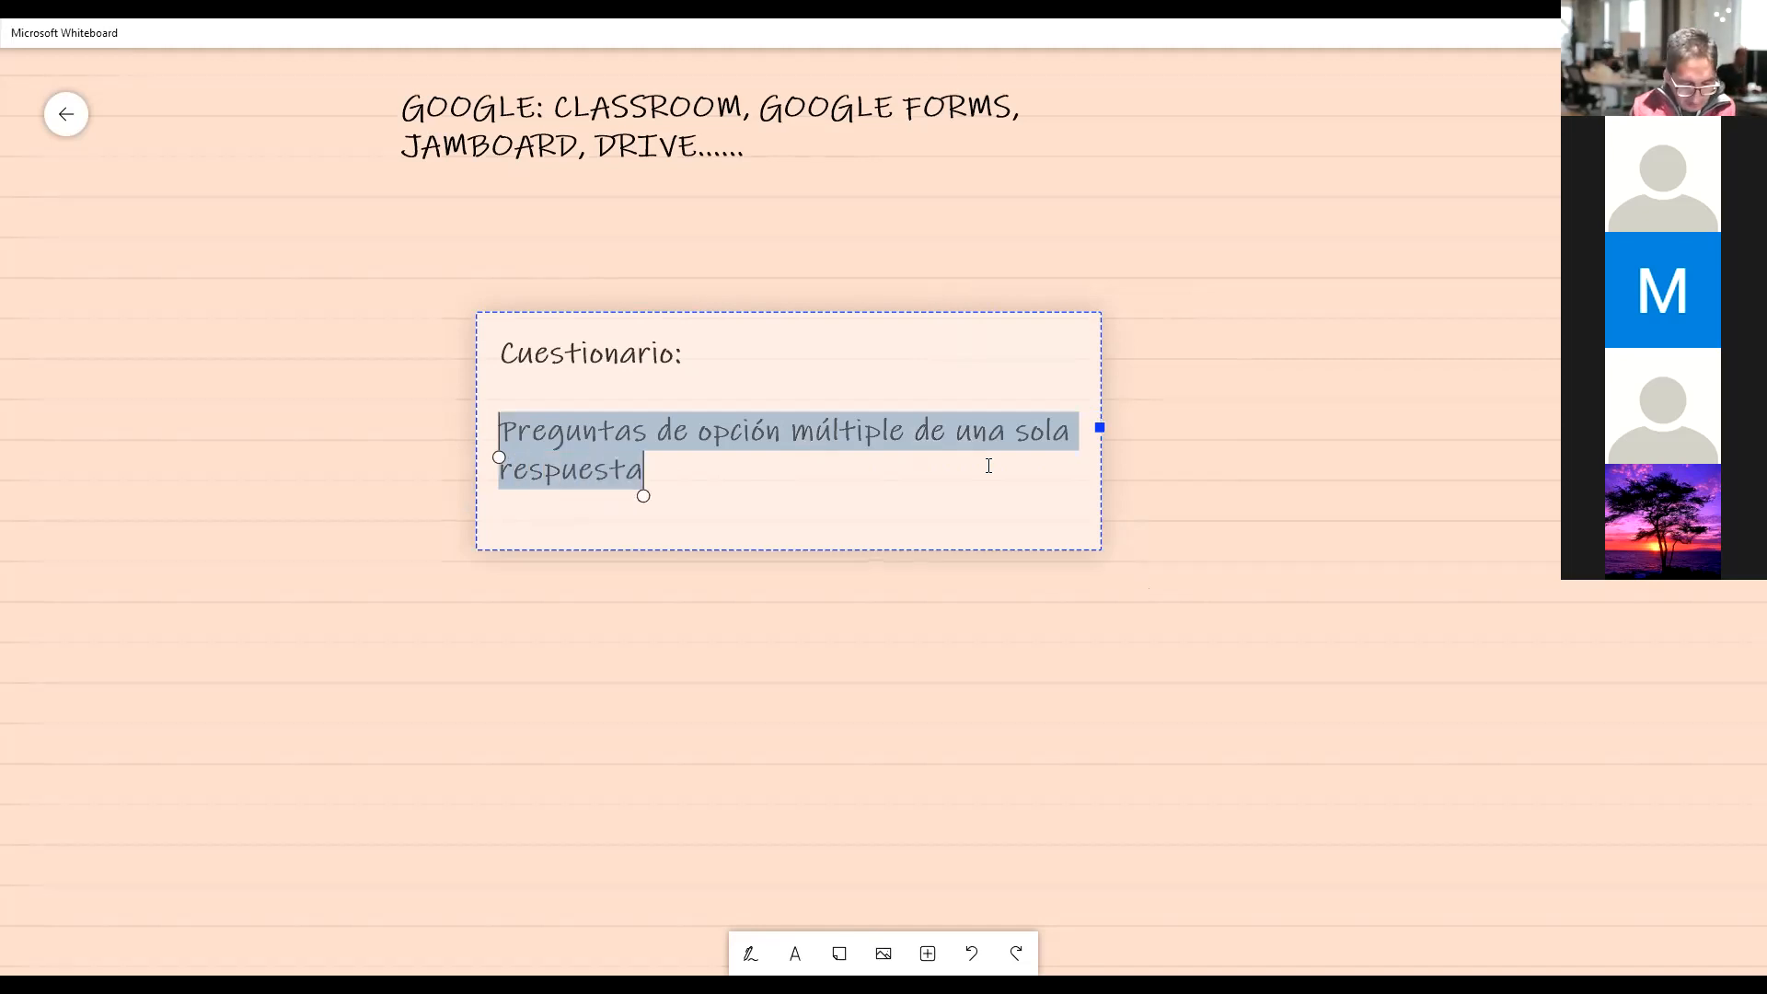
key("Right")
key("Return")
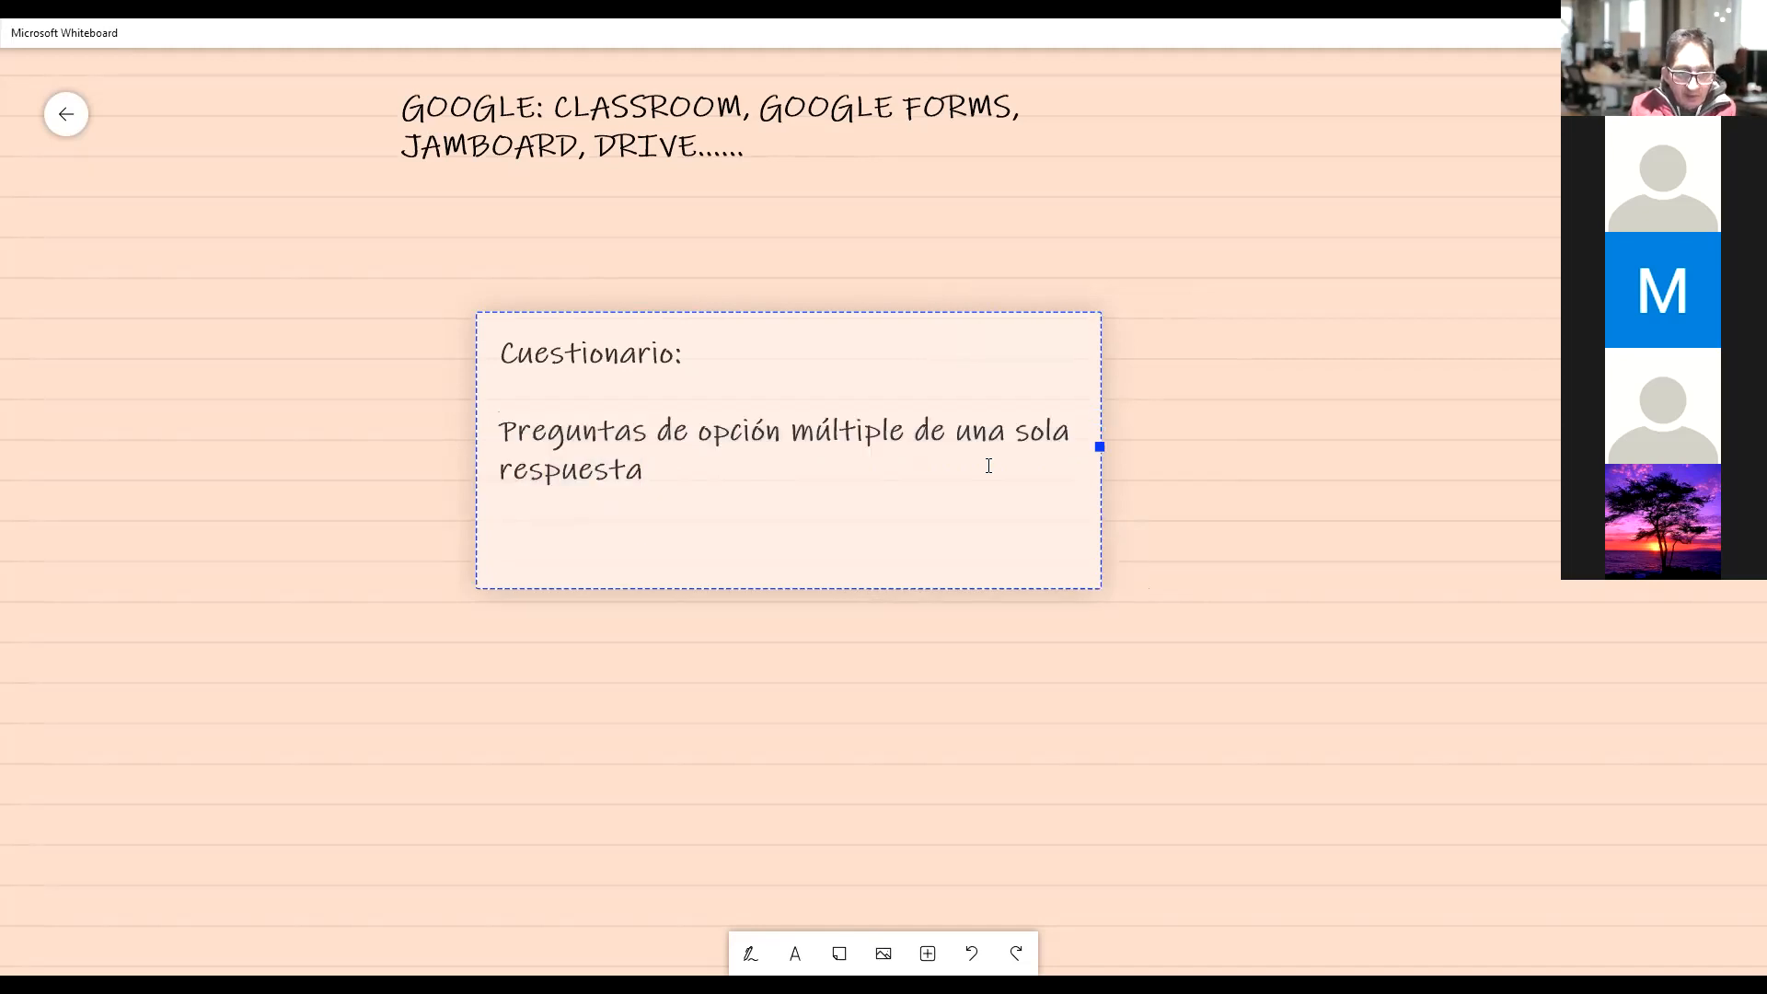
key("ctrl+v")
- Replace "una sola" with "varias" in the duplicated line of the questionnaire list
key("Left")
key("Left")
key("Left")
key("Left")
key("Left")
key("Left")
key("Left")
key("Left")
key("Left")
key("Left")
key("Left")
key("Right")
key("BackSpace")
key("BackSpace")
key("BackSpace")
key("BackSpace")
key("BackSpace")
key("BackSpace")
key("BackSpace")
key("BackSpace")
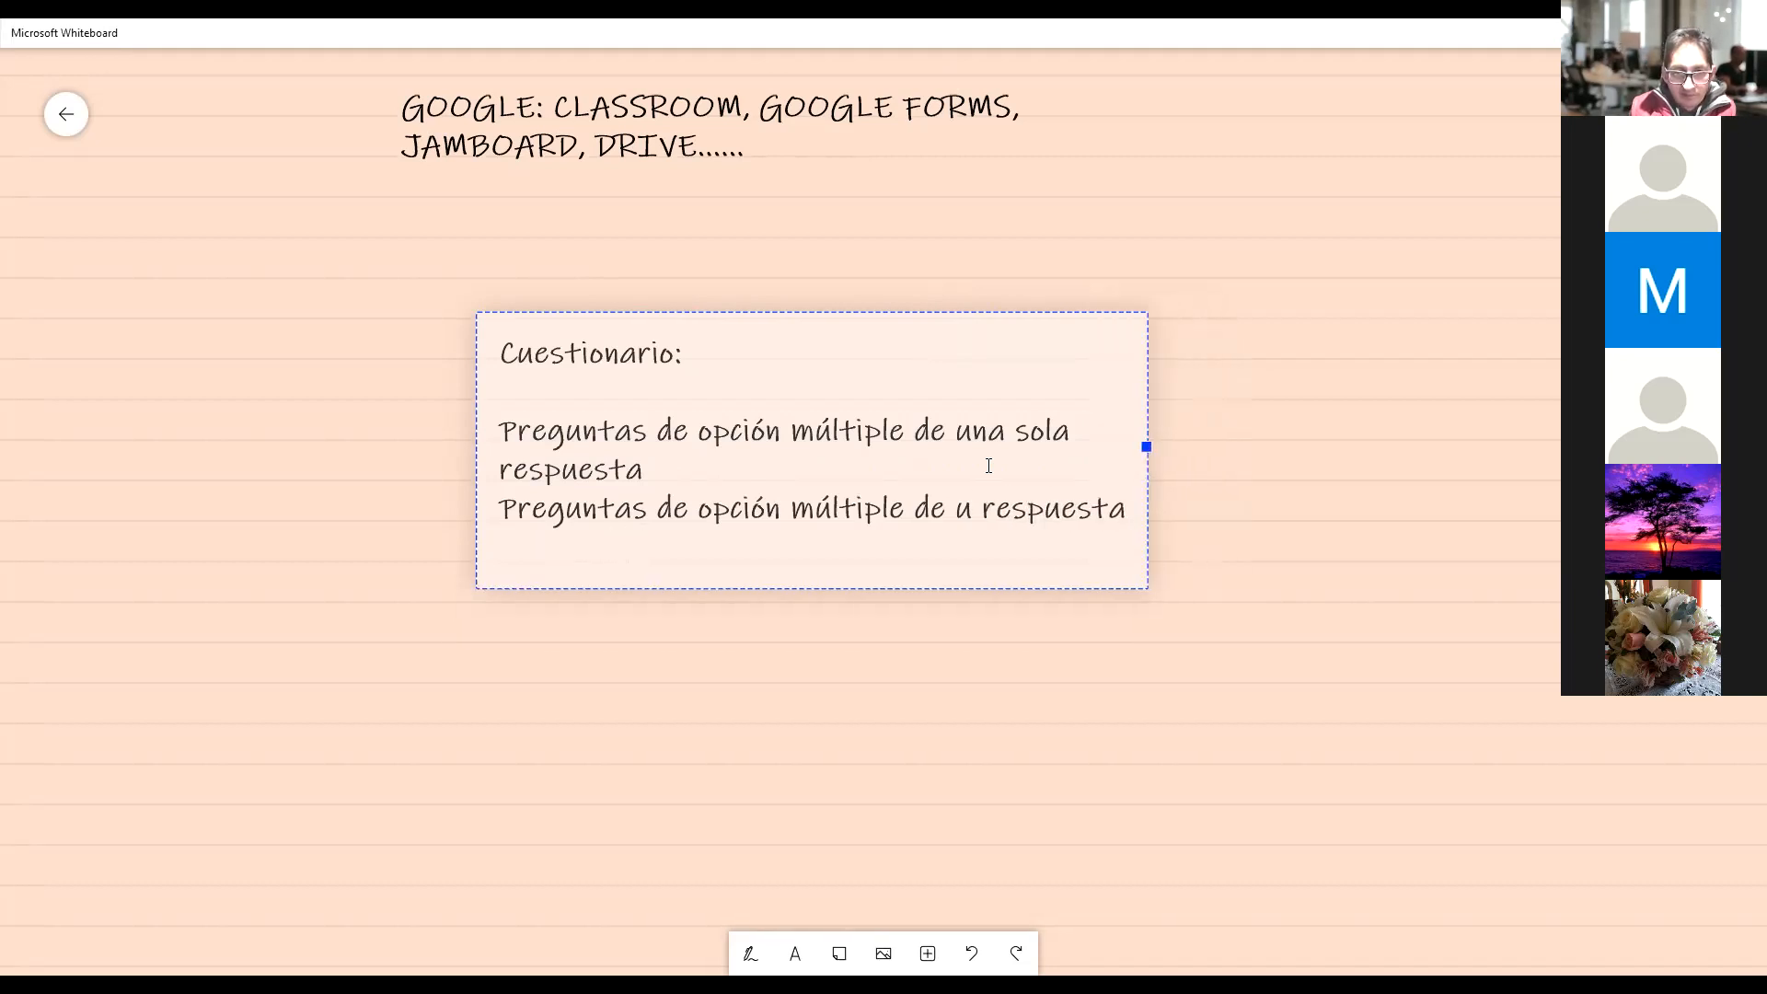
type("varias r")
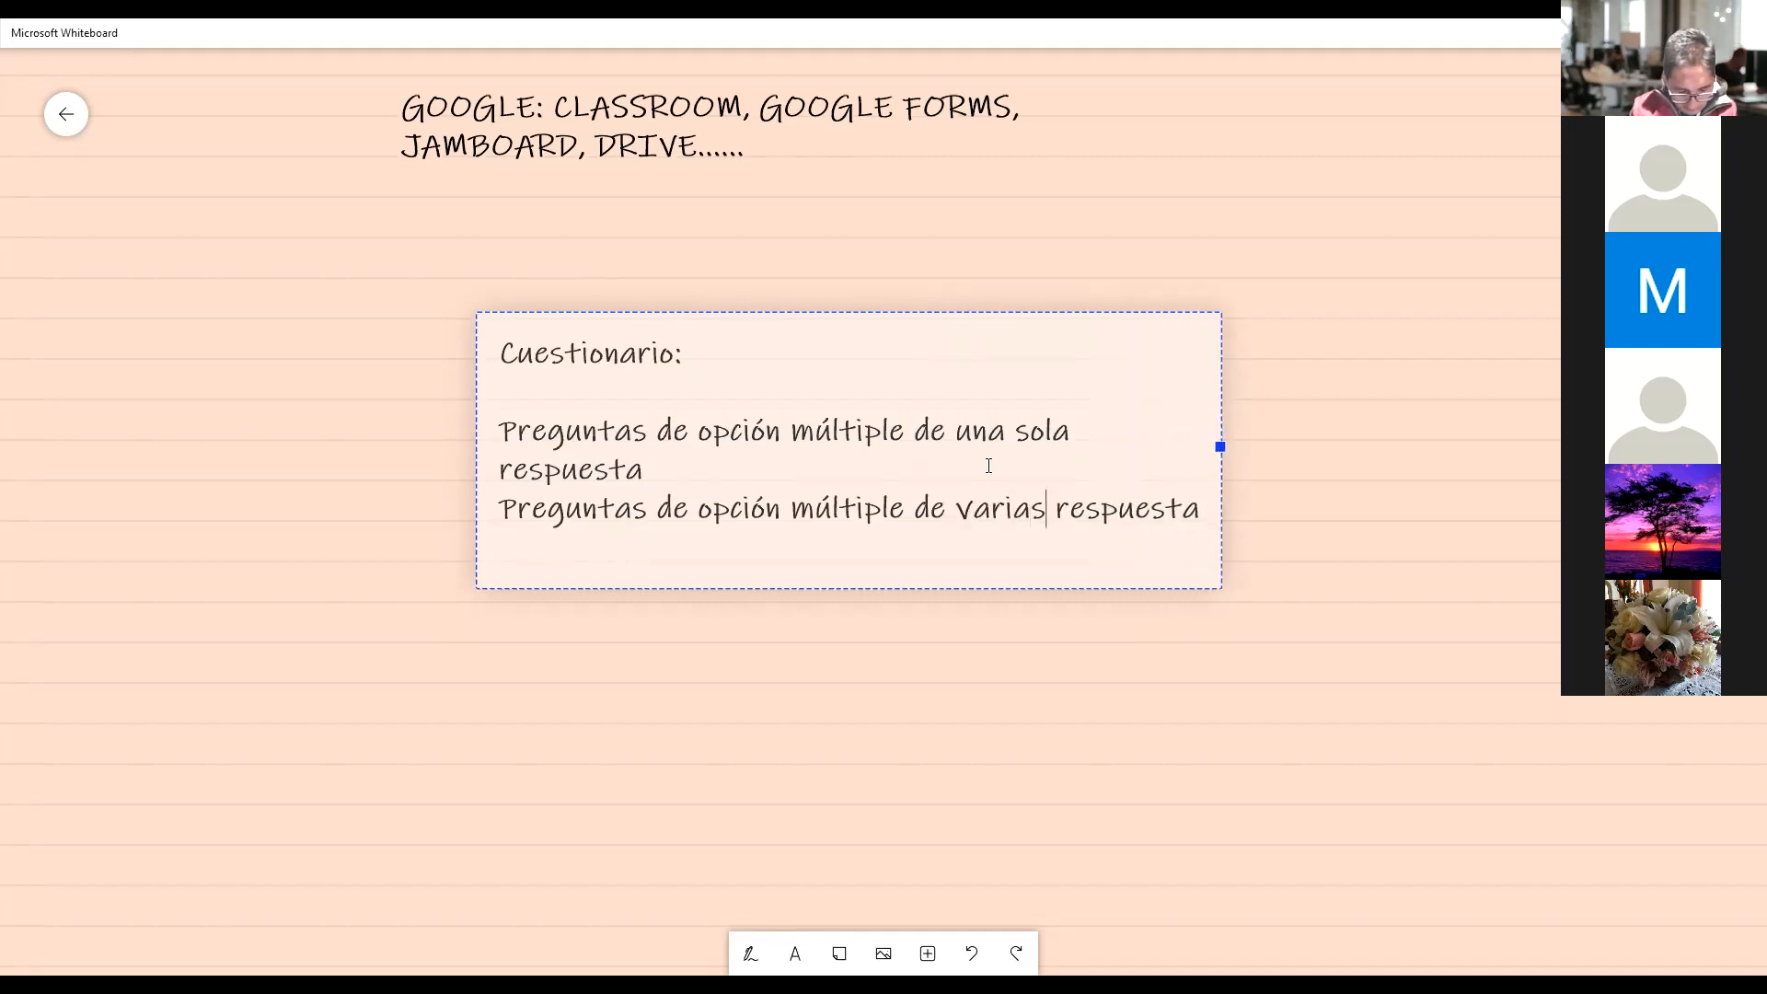
- End the second question type with "respuestas" and delete the leftover word after it
type("espuesta")
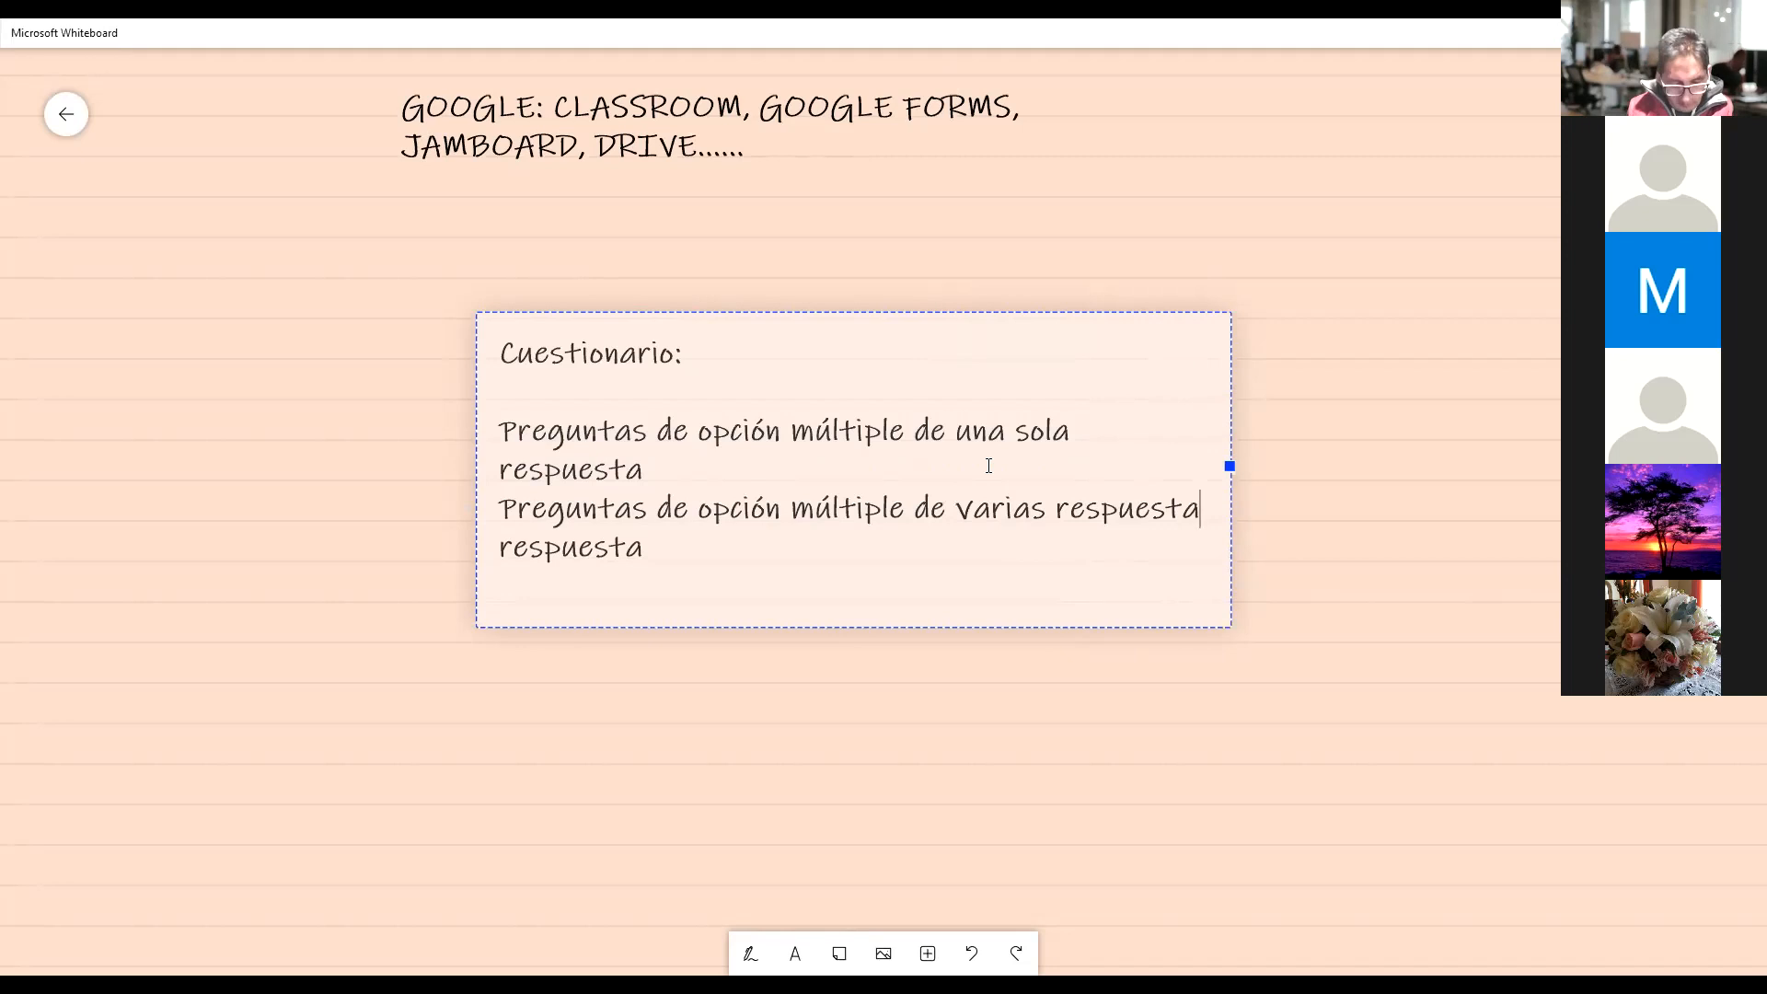
type("s")
key("Delete")
key("Delete")
key("Delete")
key("Delete")
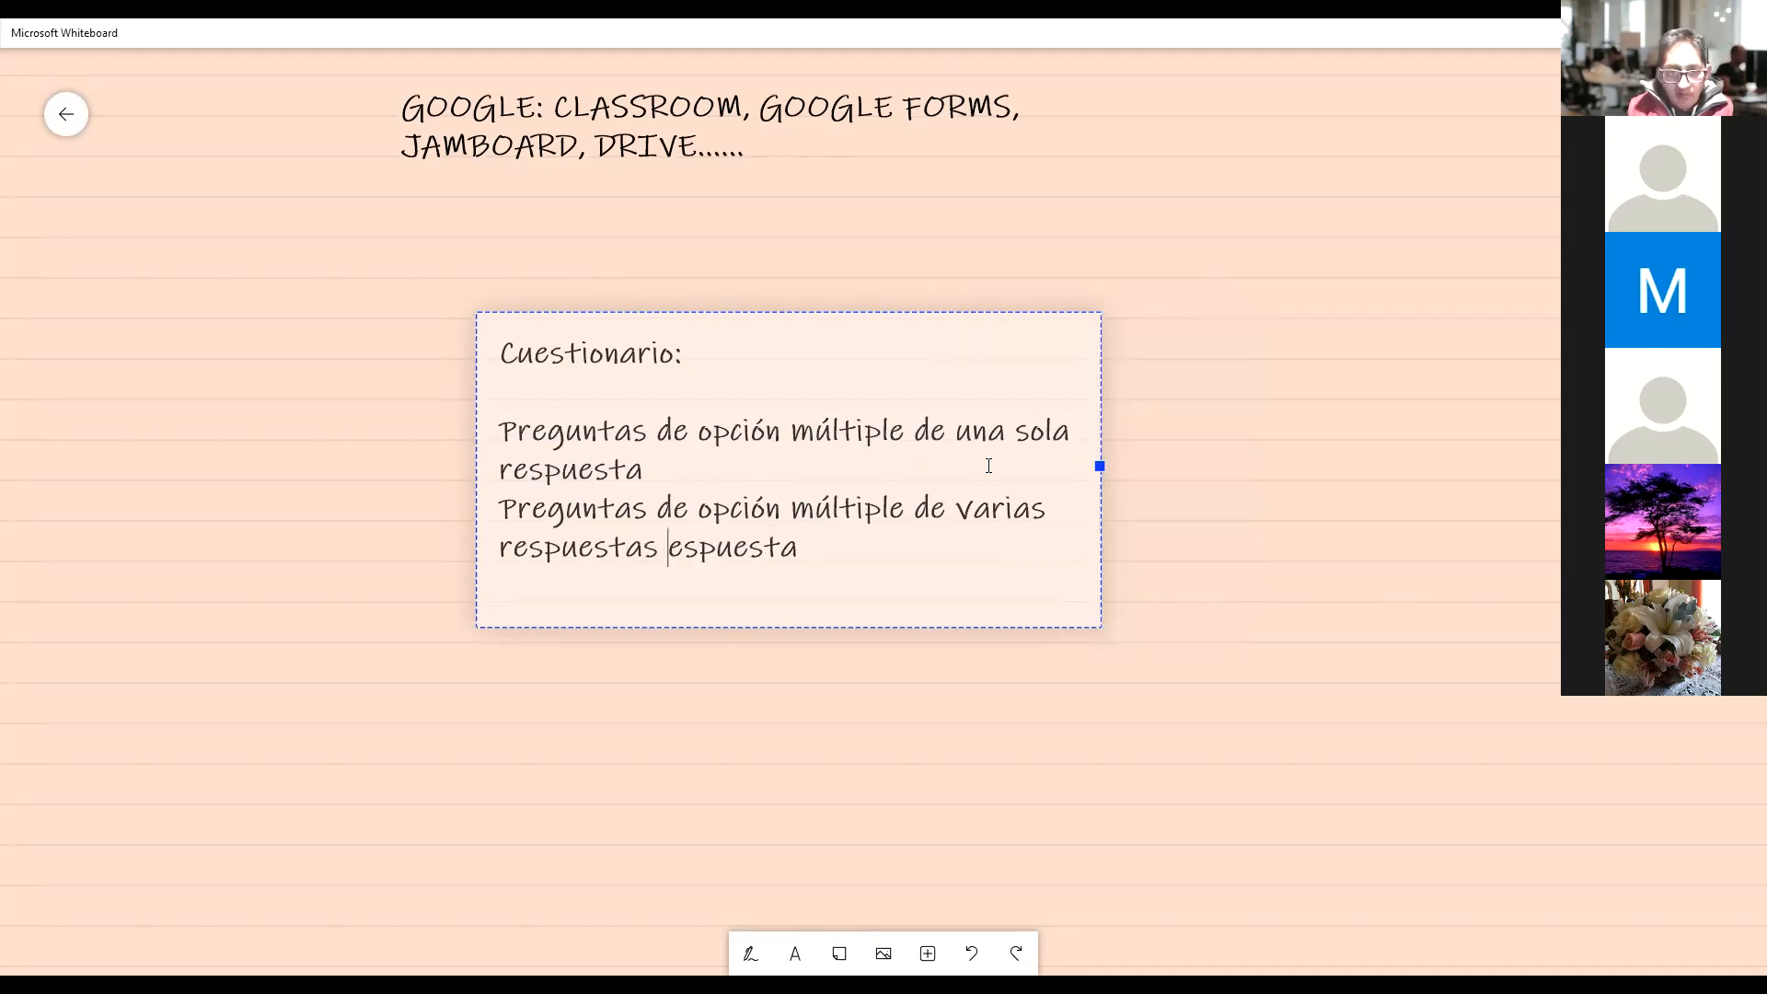
key("Delete")
key("Delete")
key("Delete")
key("Delete")
key("Delete")
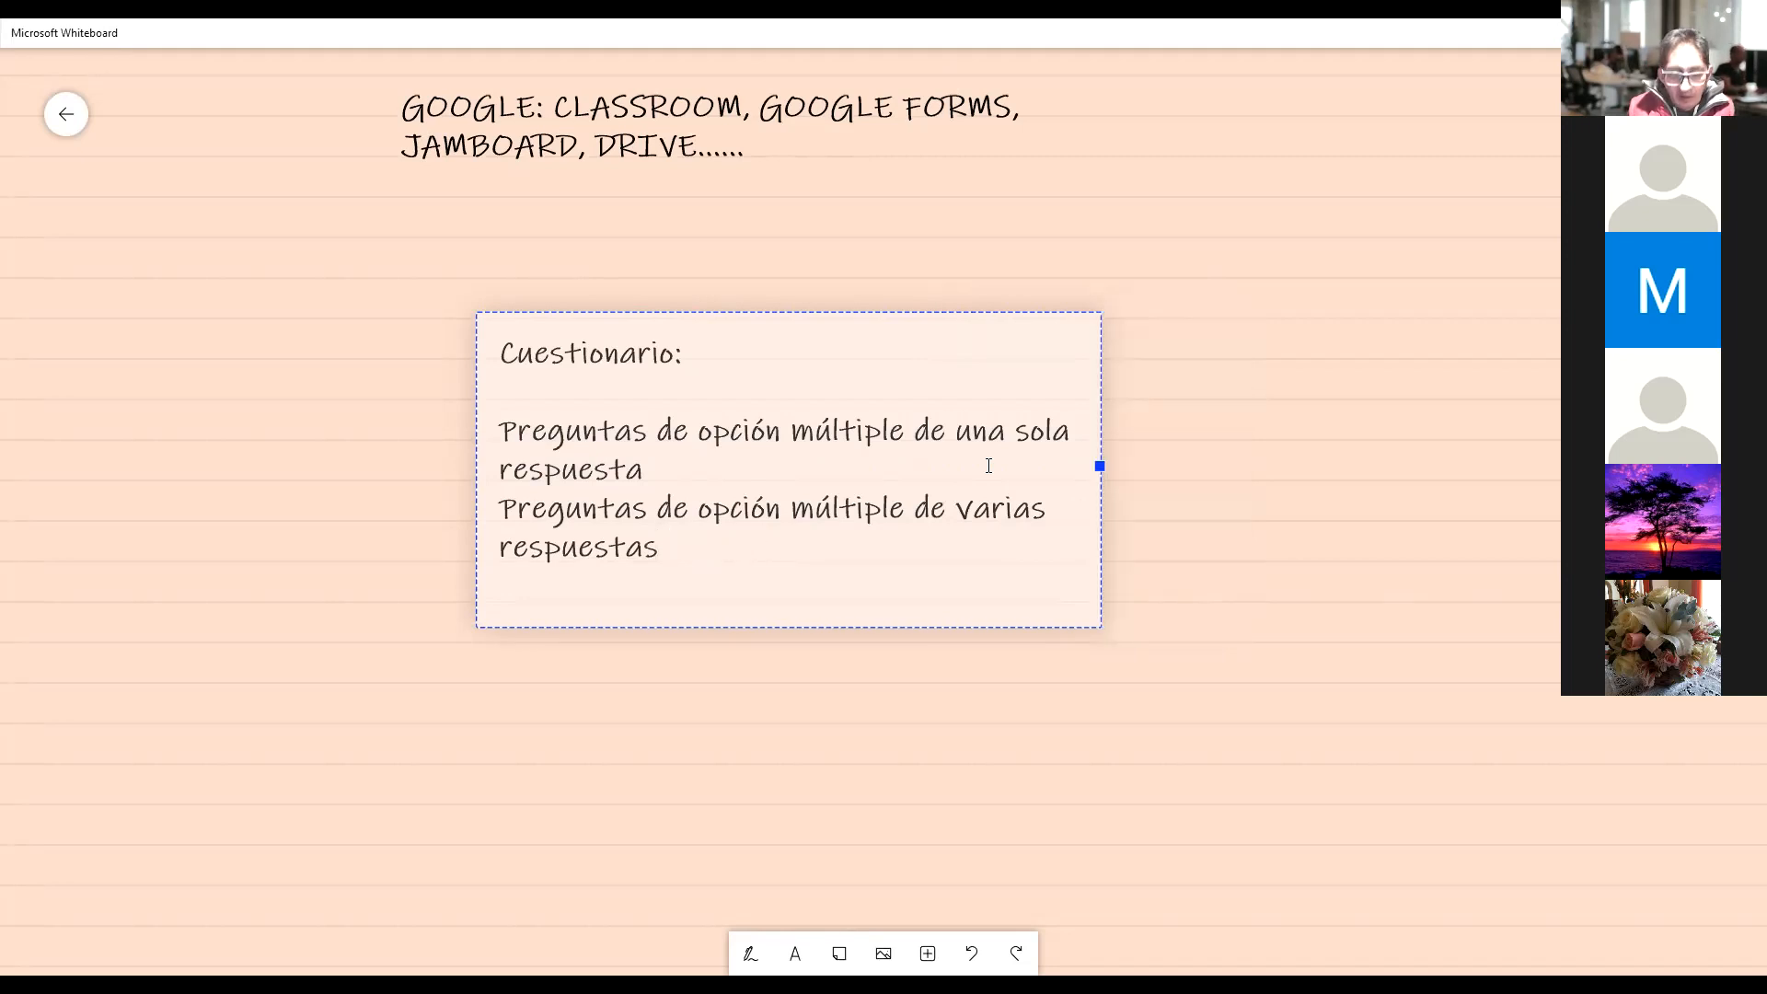
- Add "Preguntas de falso verdadero" as the third question type on a new line
key("Return")
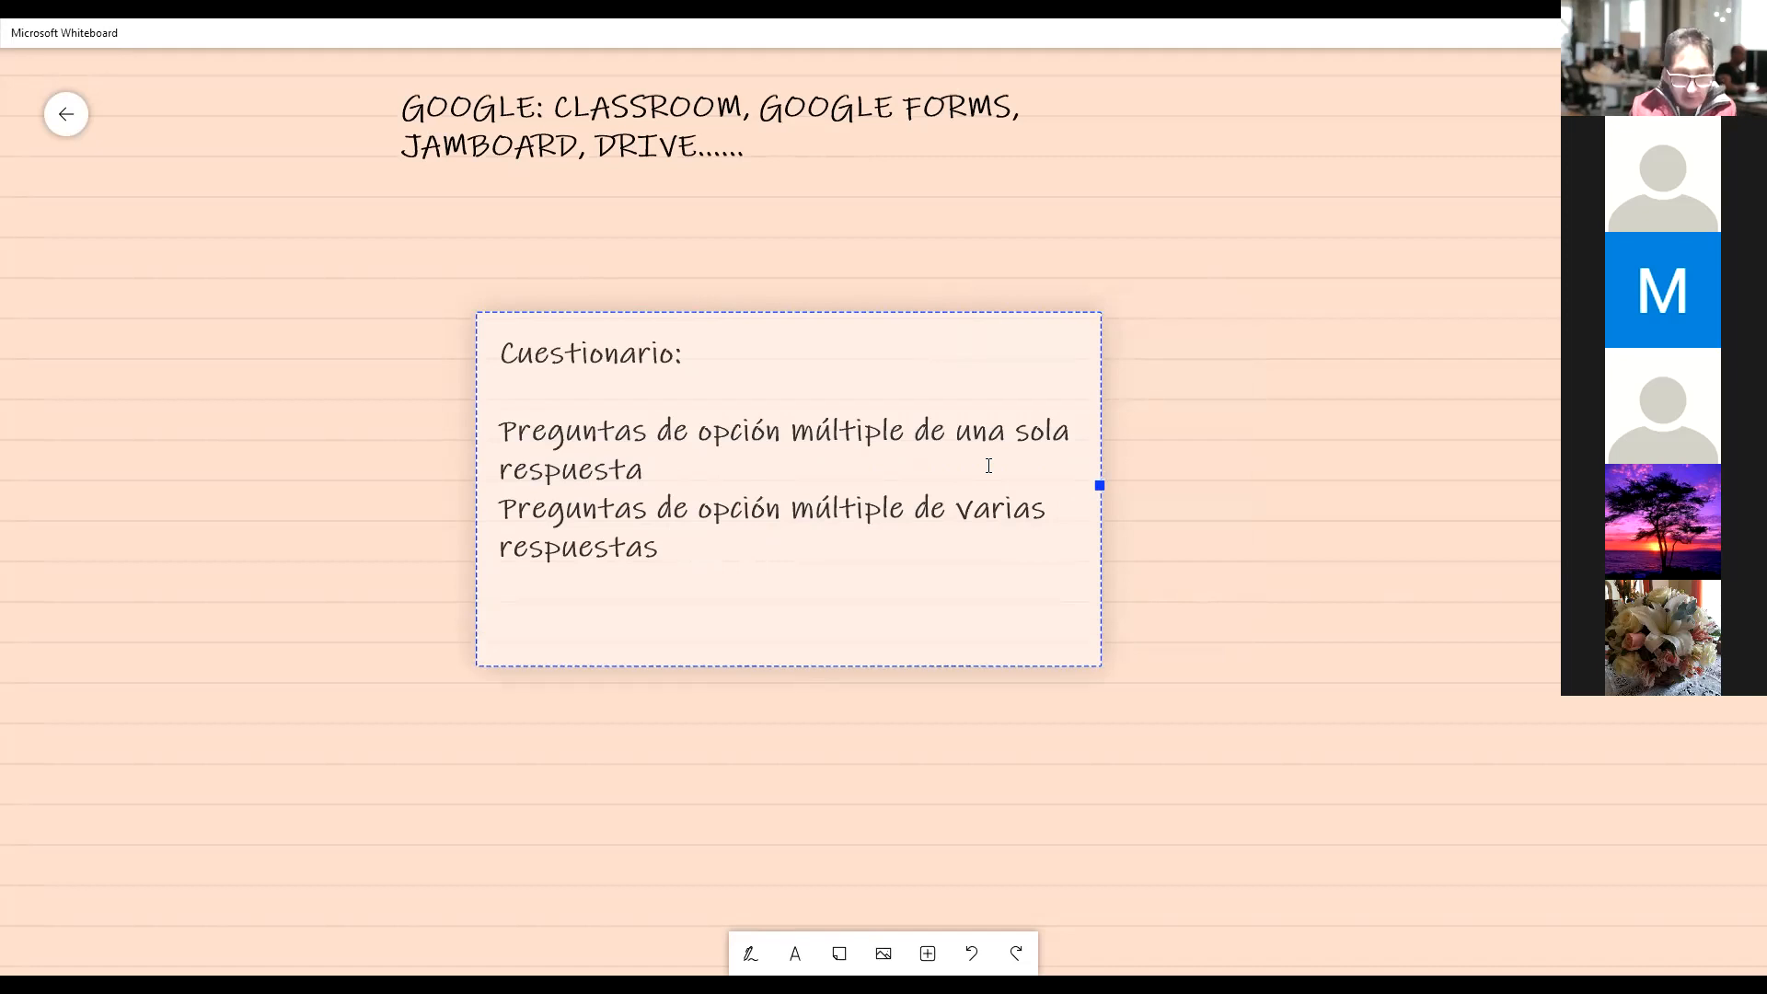
type("¨Pregu")
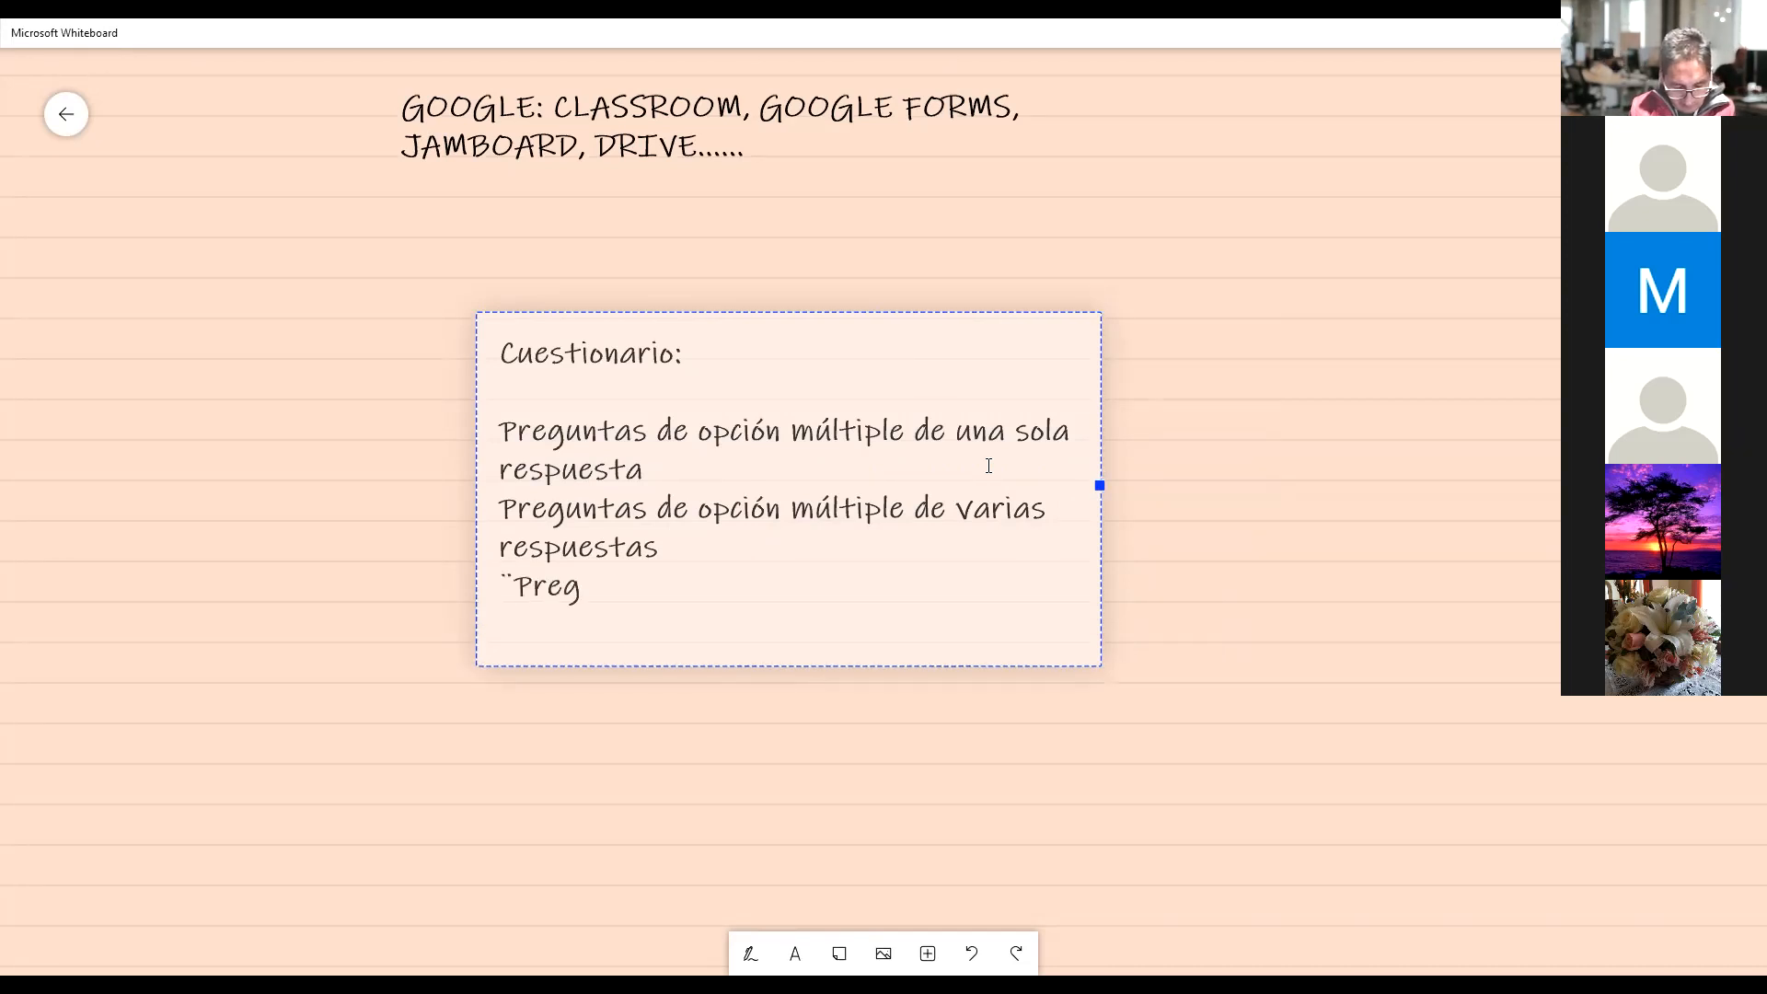
key("BackSpace")
key("BackSpace")
key("BackSpace")
key("BackSpace")
key("BackSpace")
key("BackSpace")
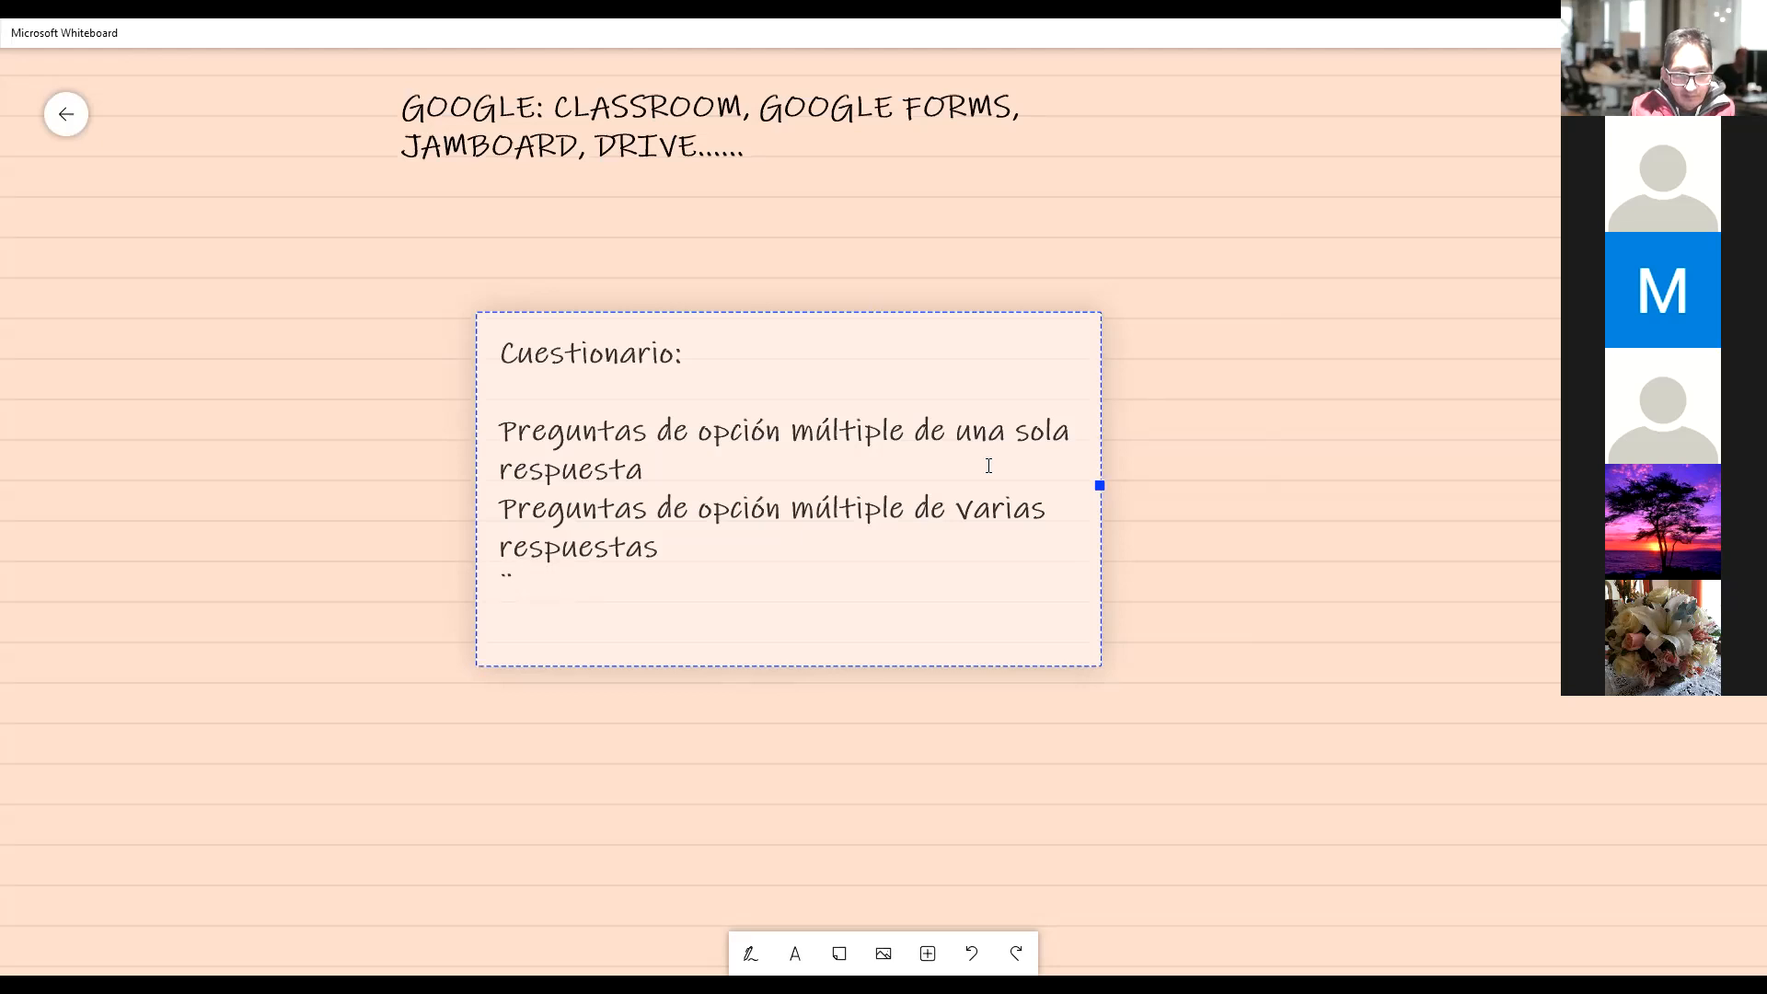
type("Preg")
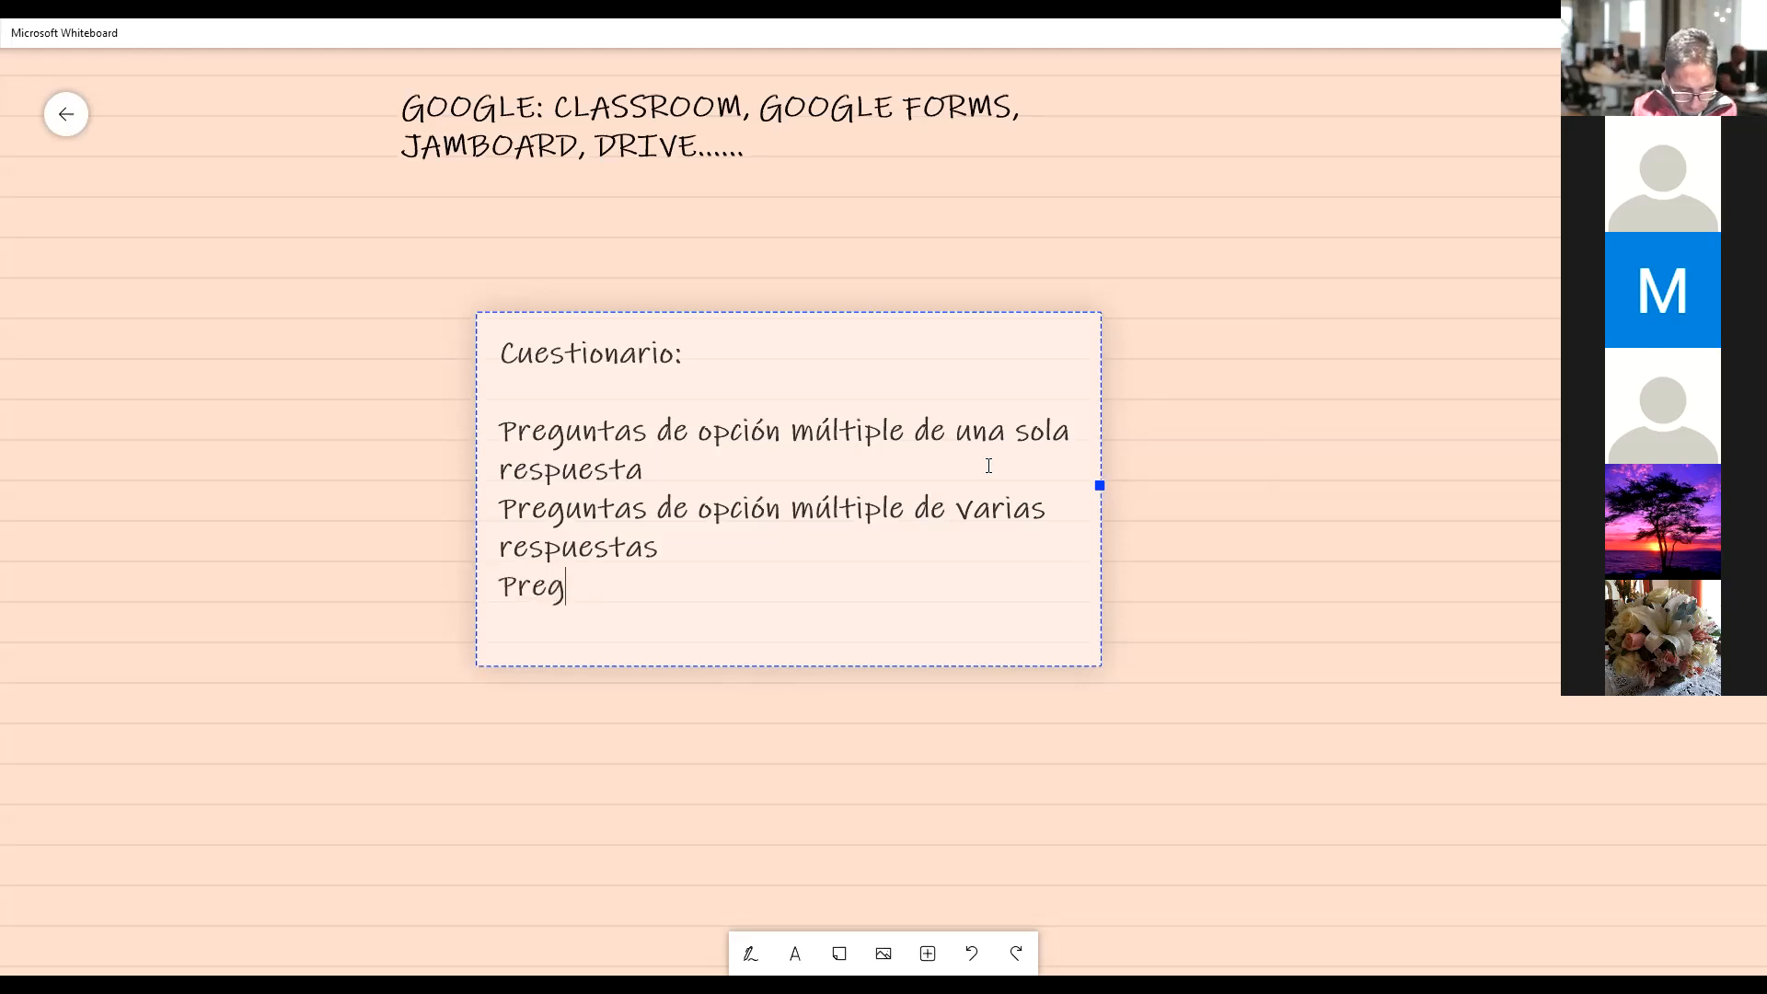
type("untas de ")
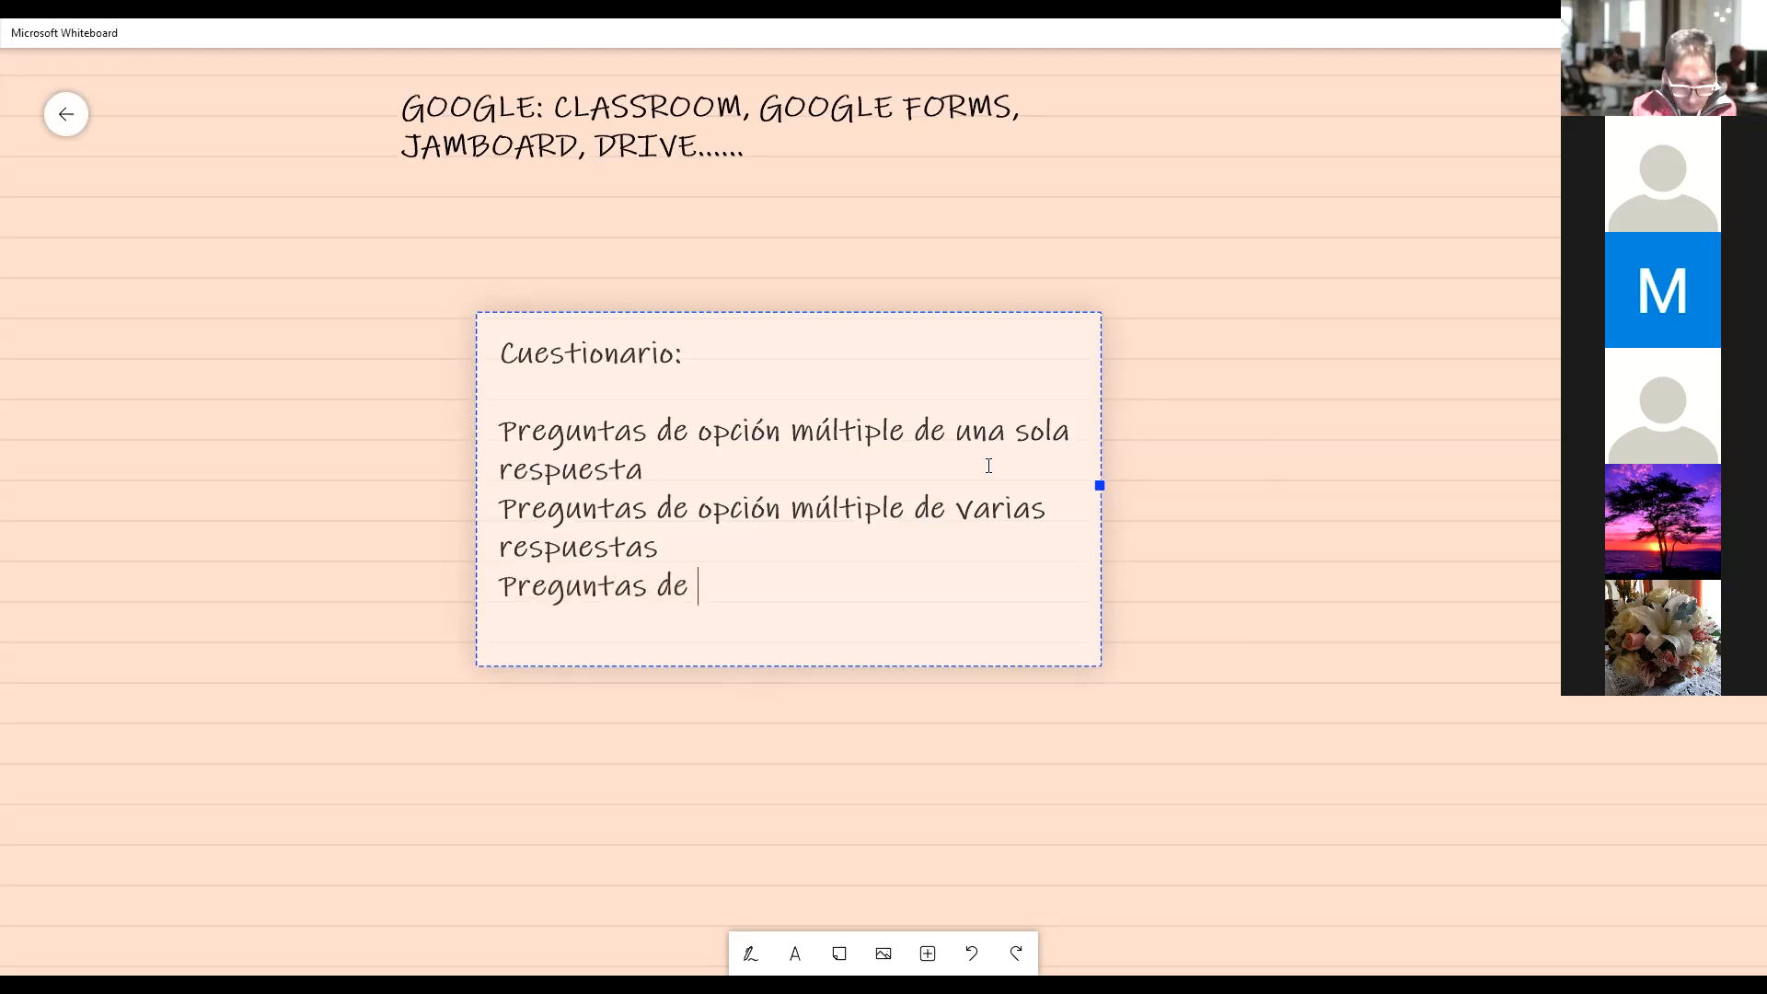
type("falso ")
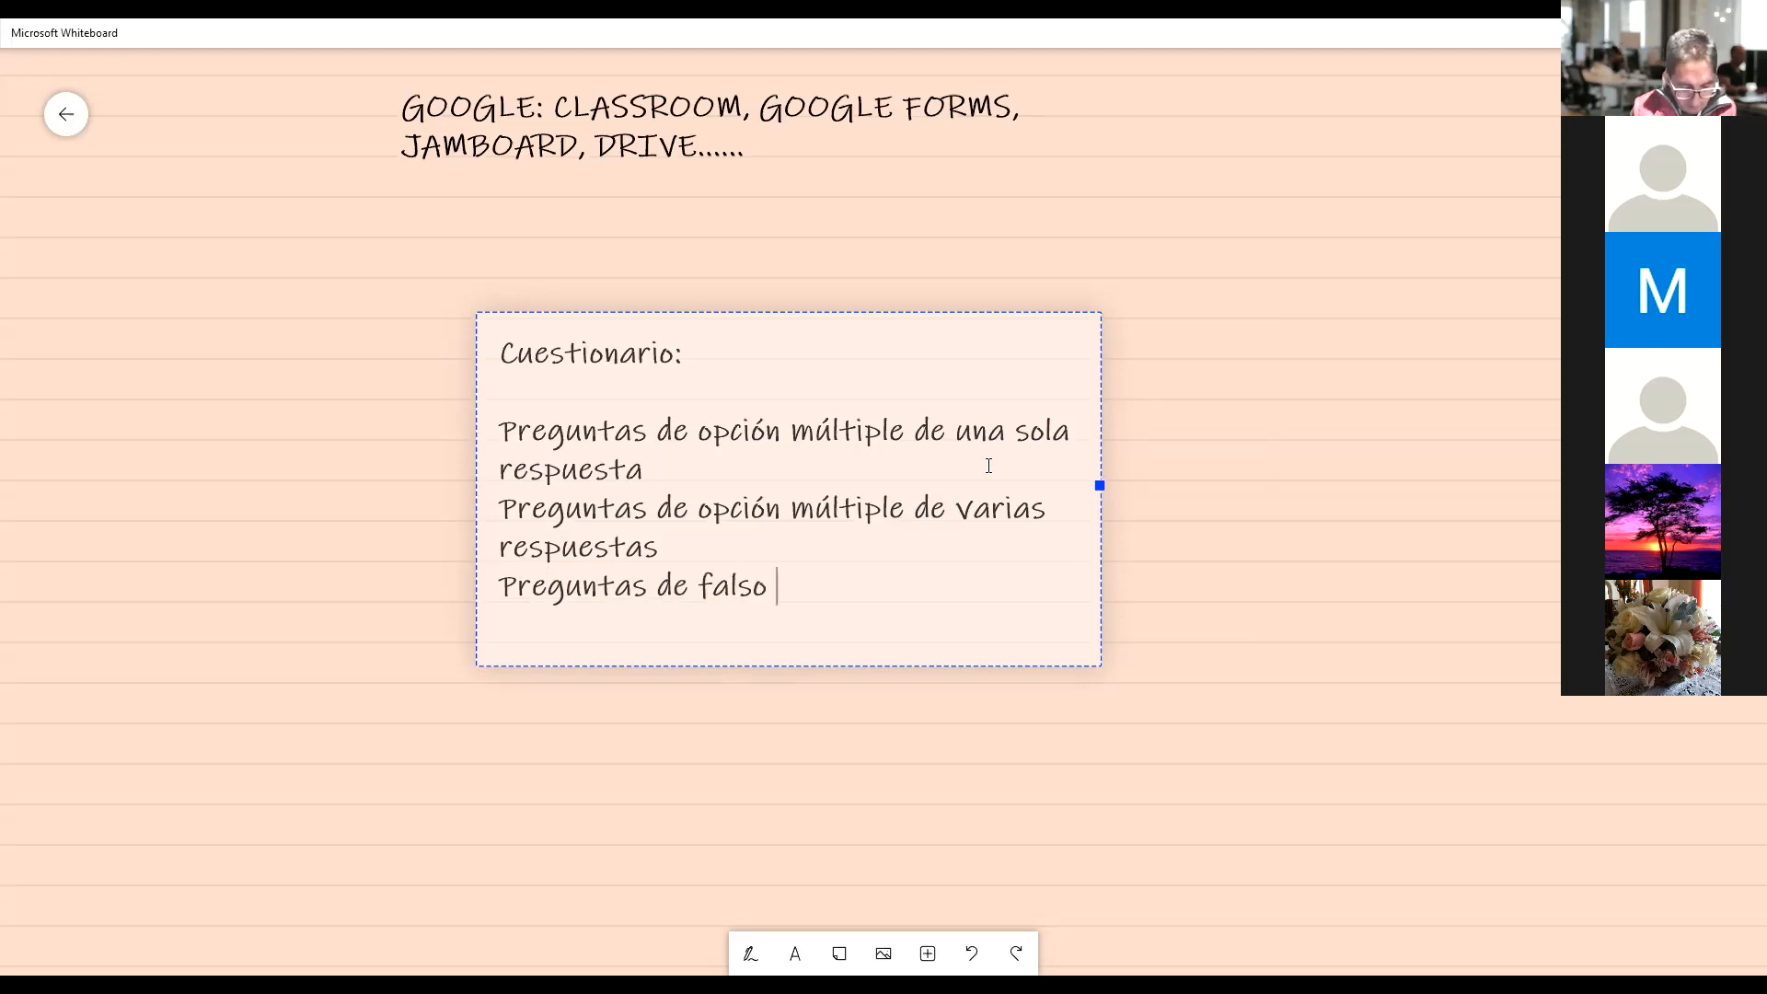
type("verdad")
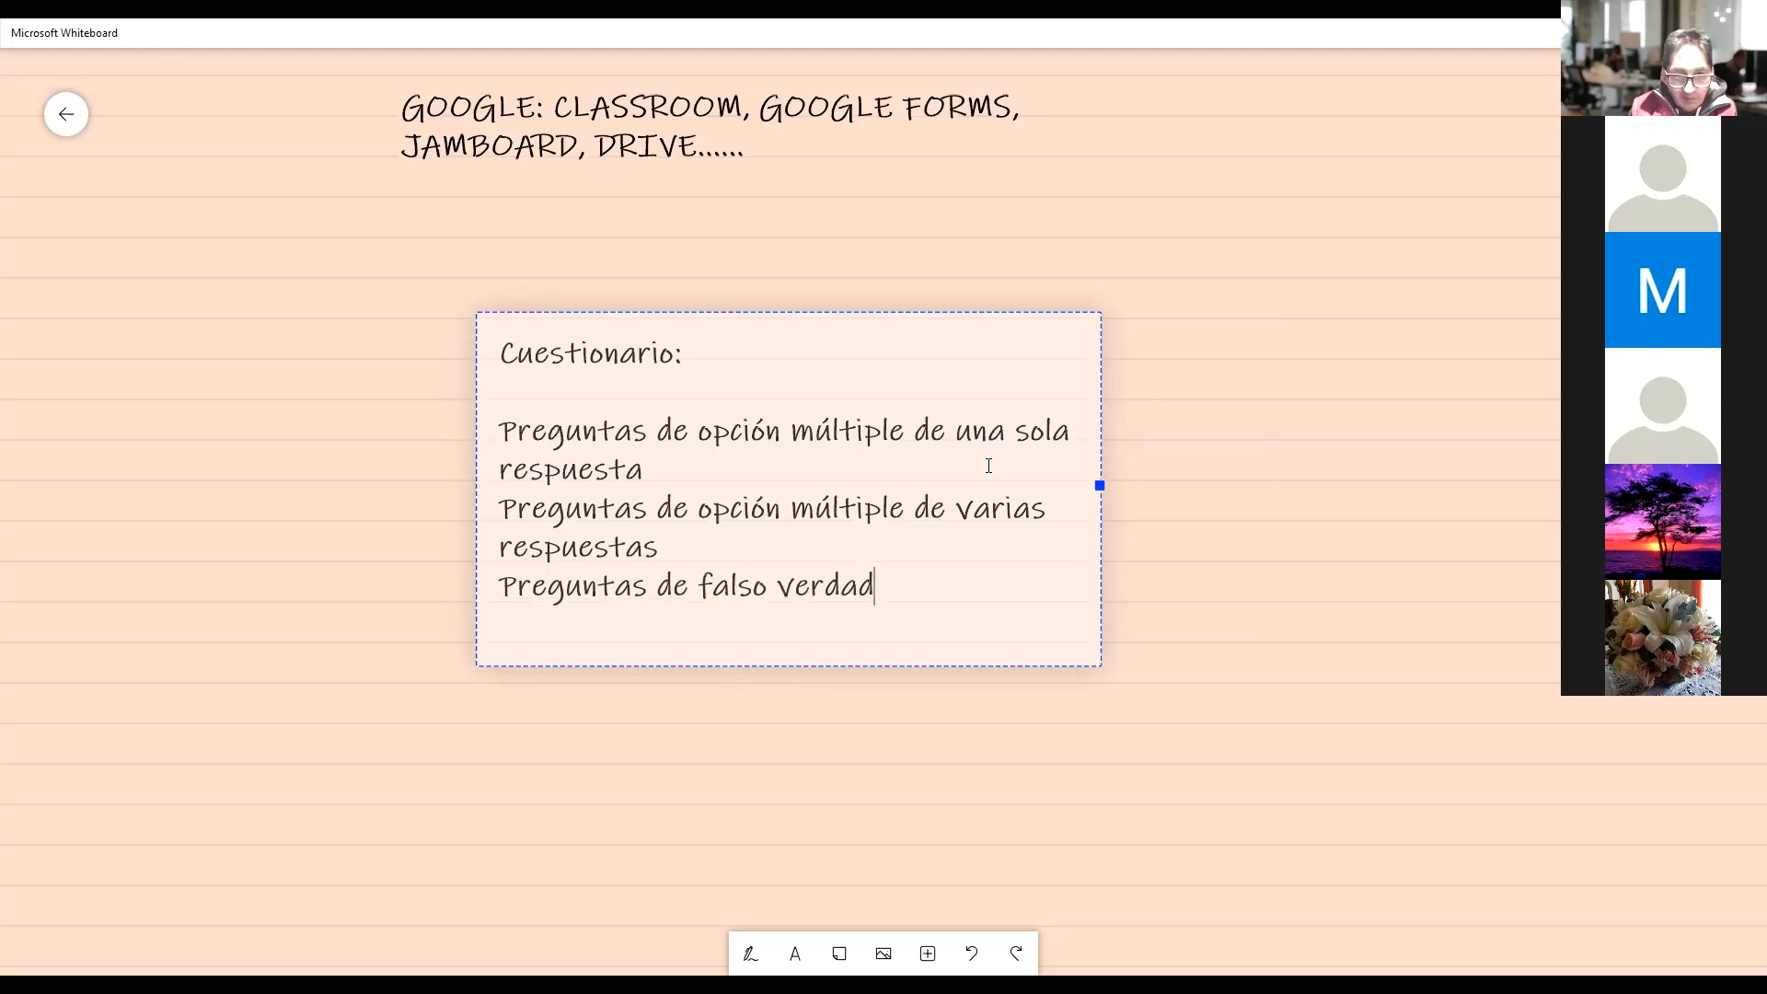
type("ero")
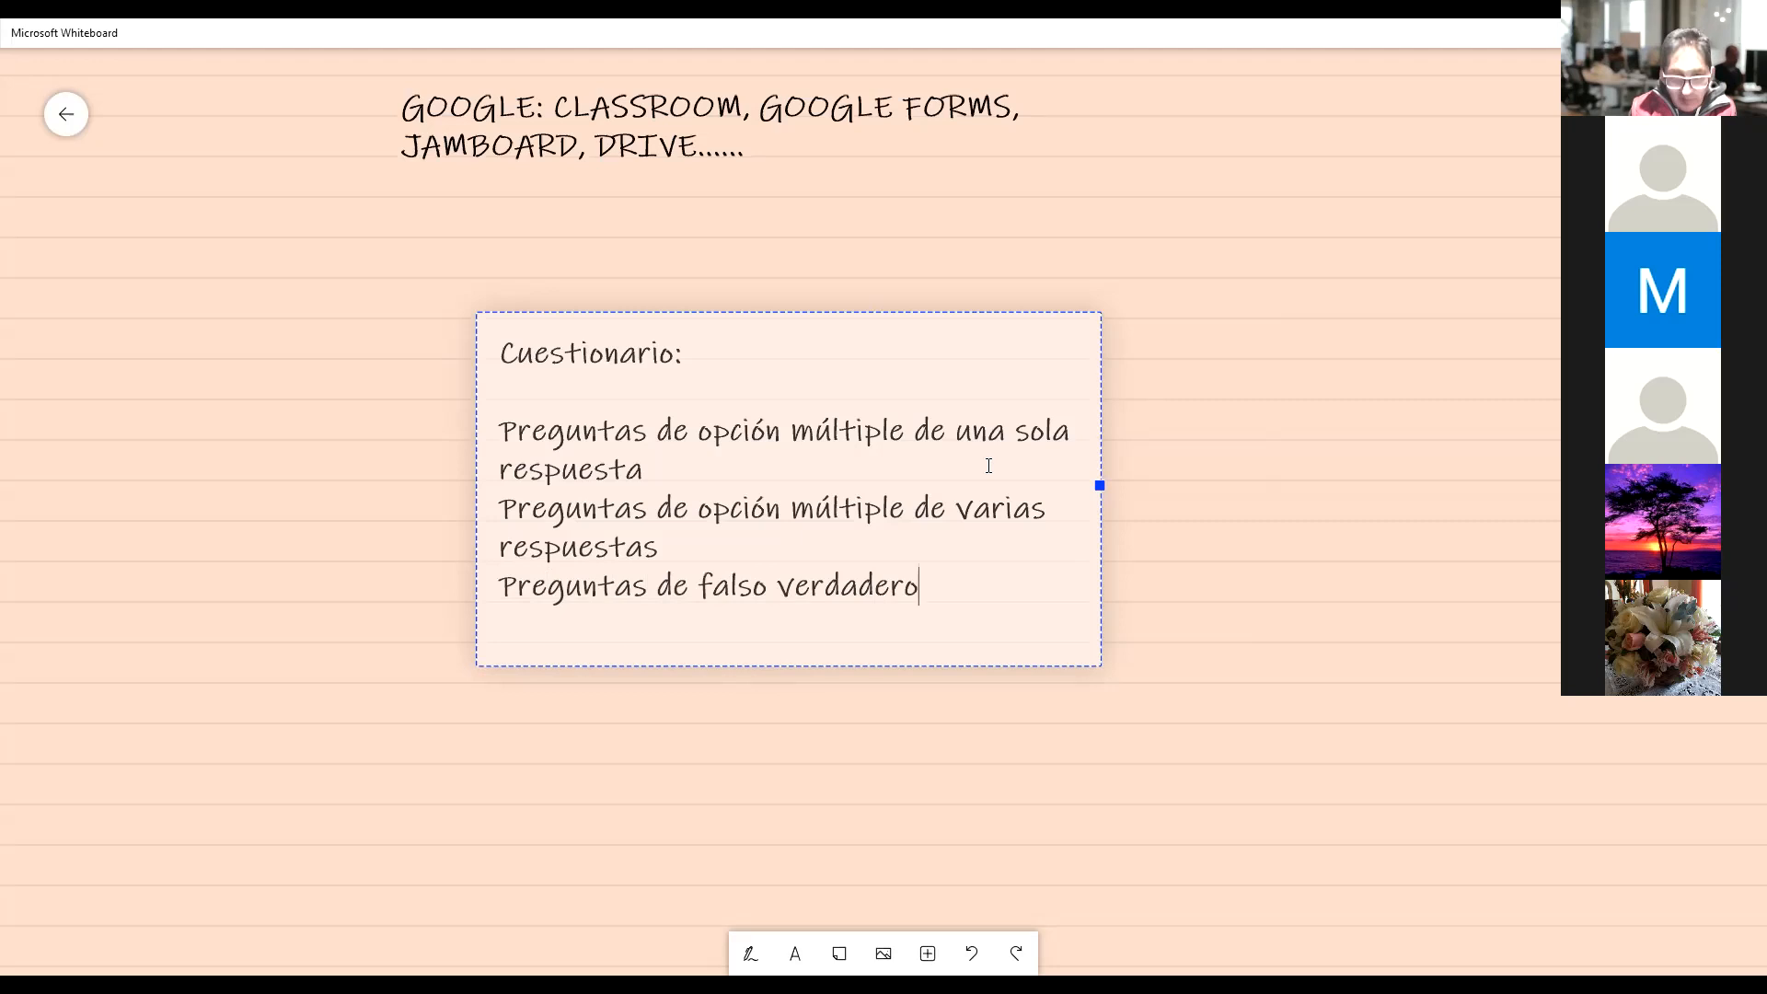
- Add "Preguntas de emparejamiento" as the fourth question type on a new line
key("Return")
type("Preg")
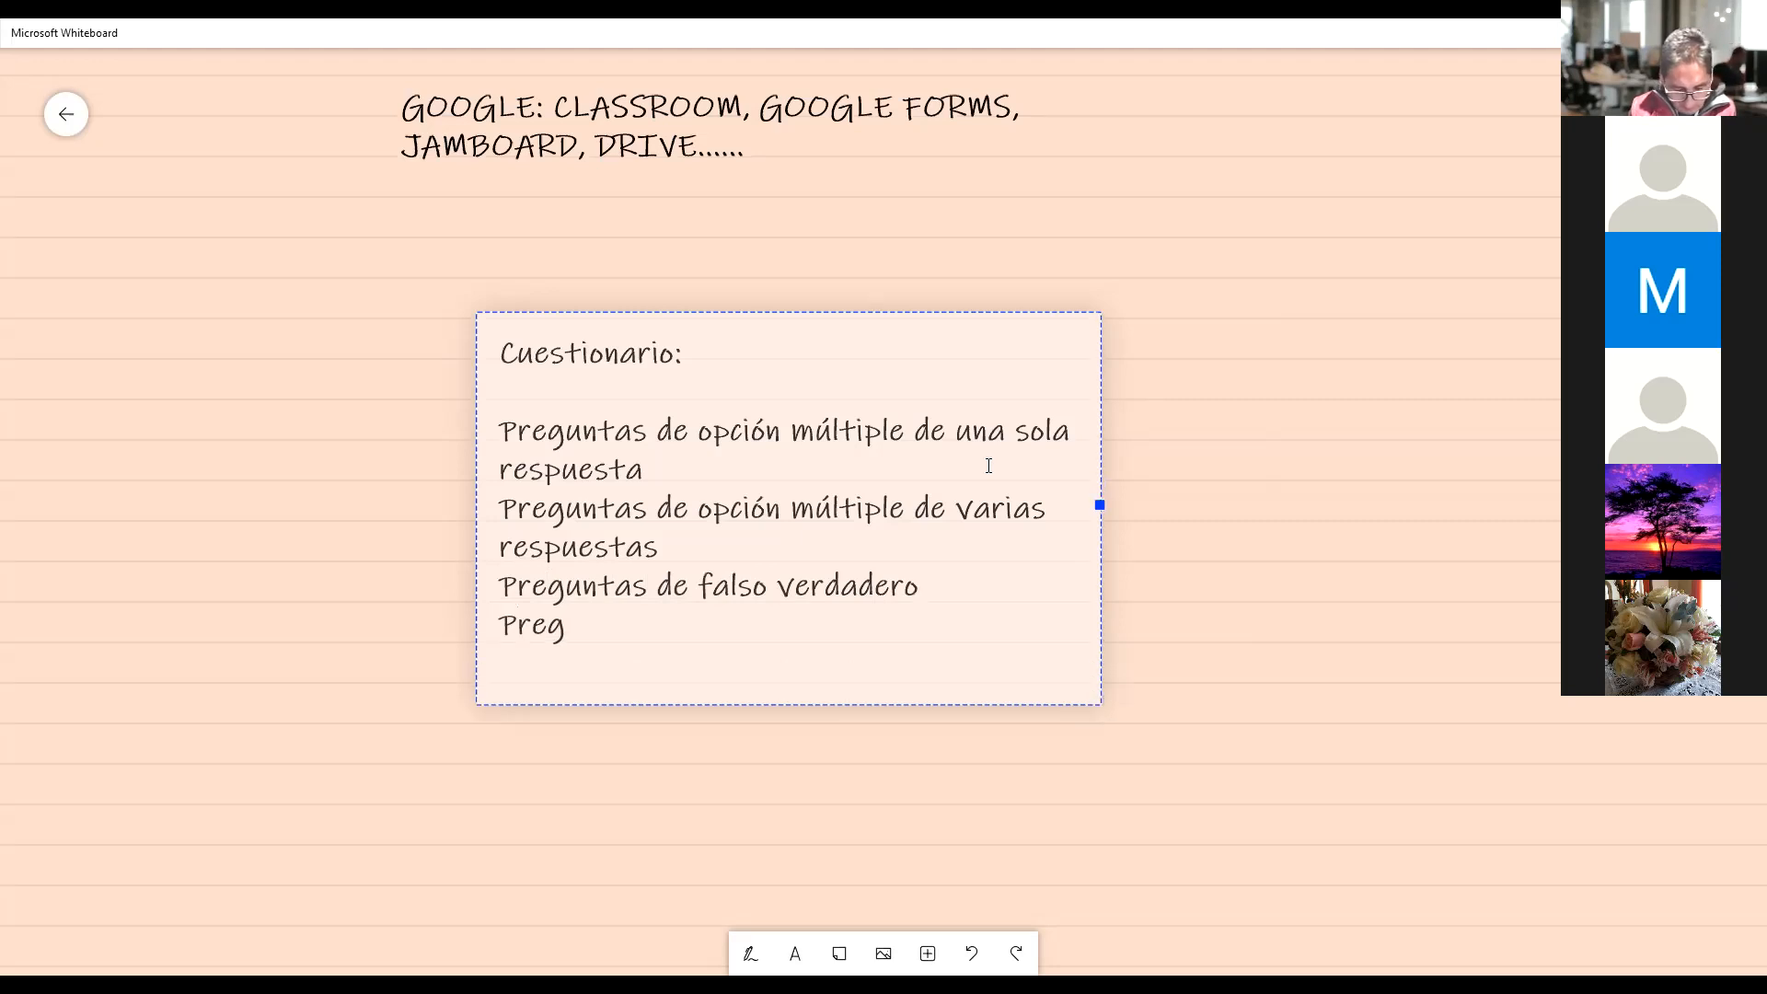
type("untas de")
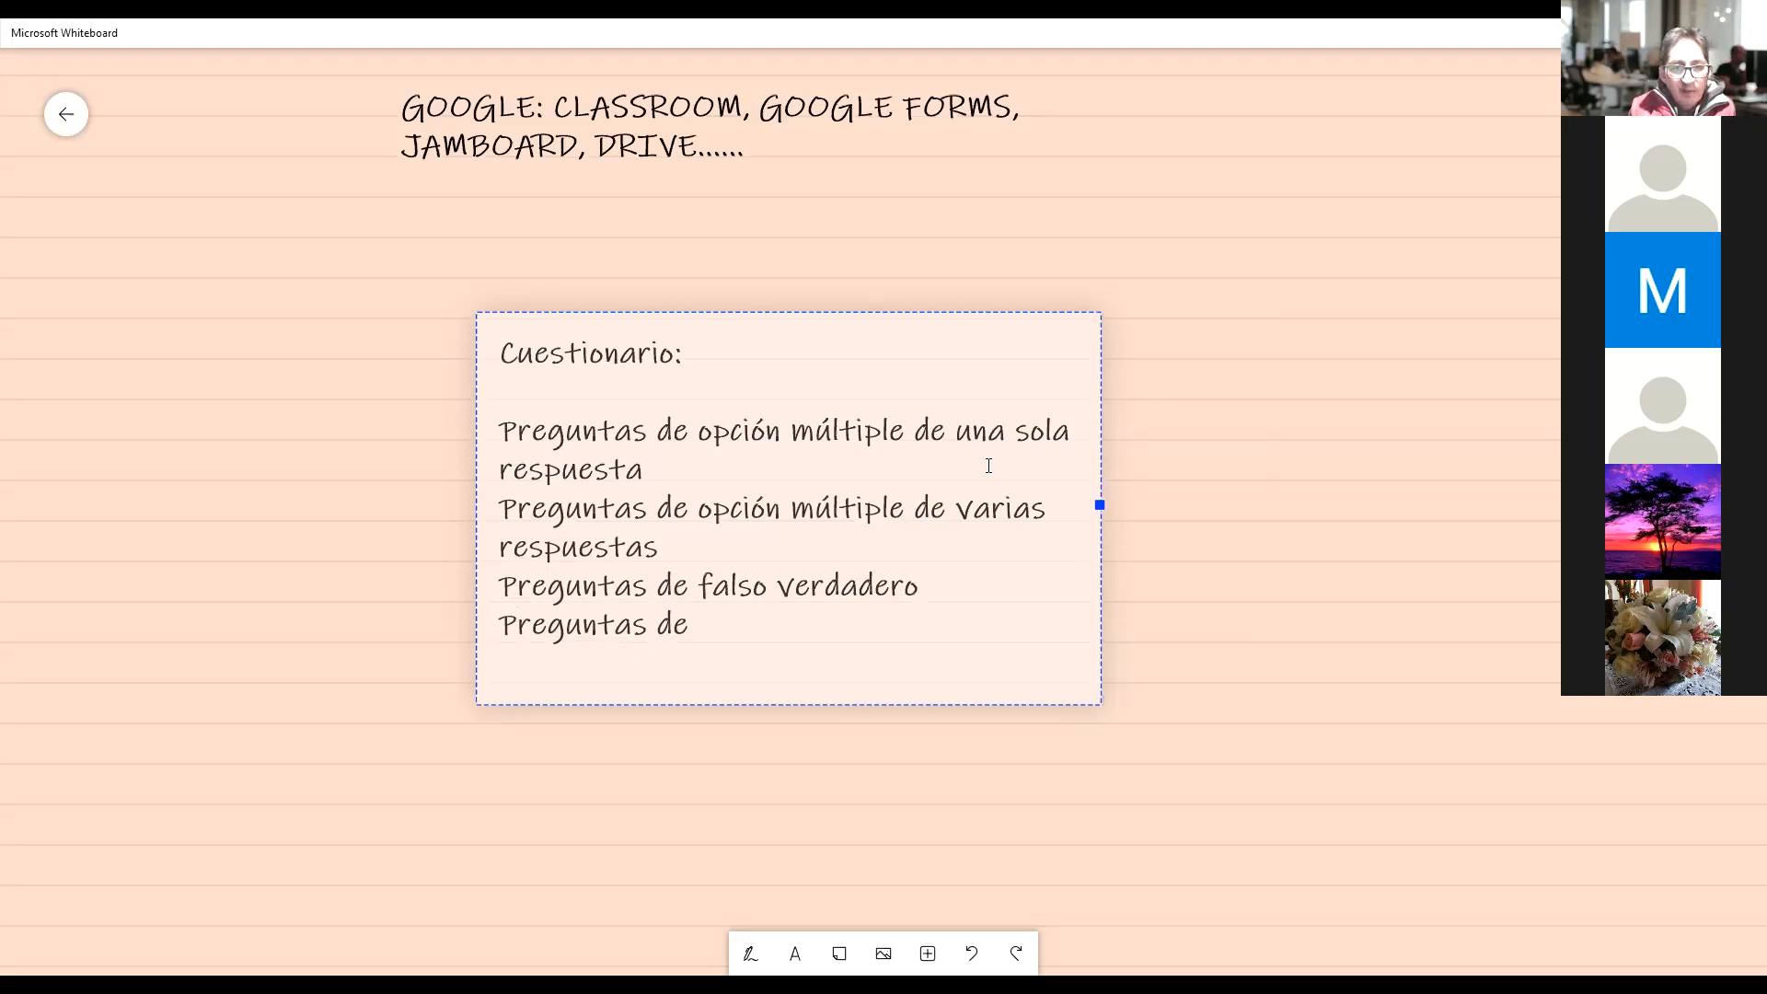
type(" emparejamiento")
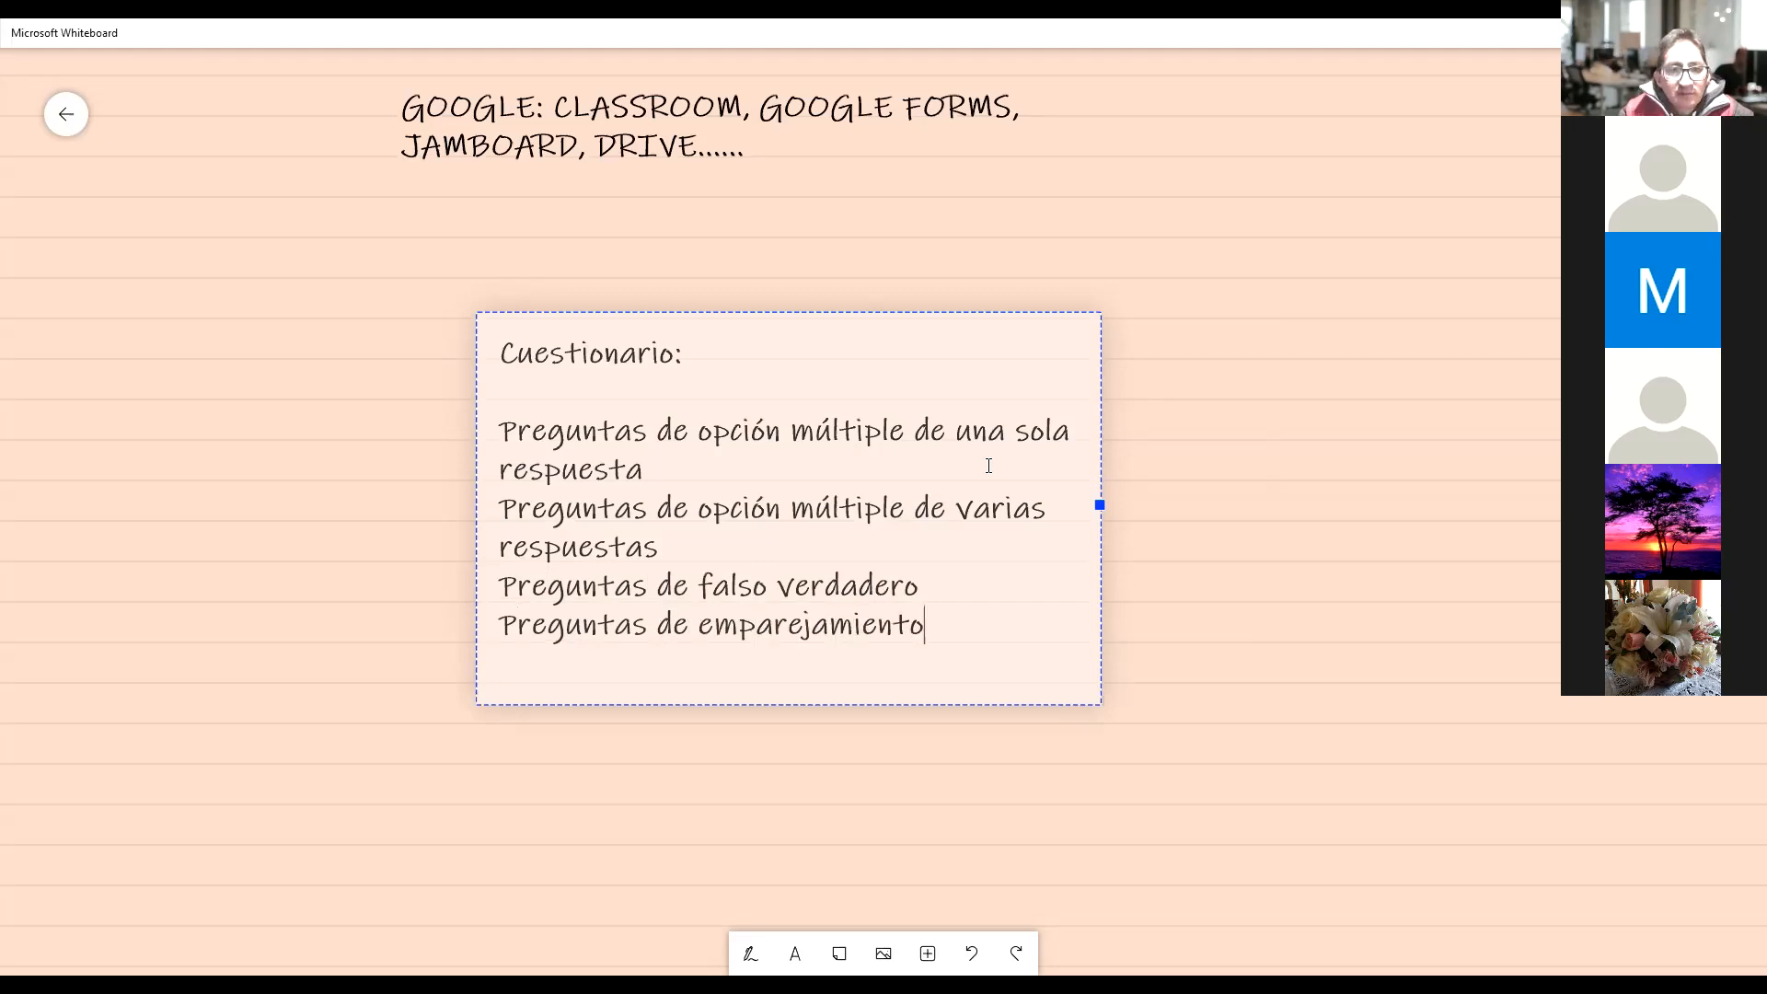
- Add "Preguntas abiertas" as the fifth question type on a new line
key("Return")
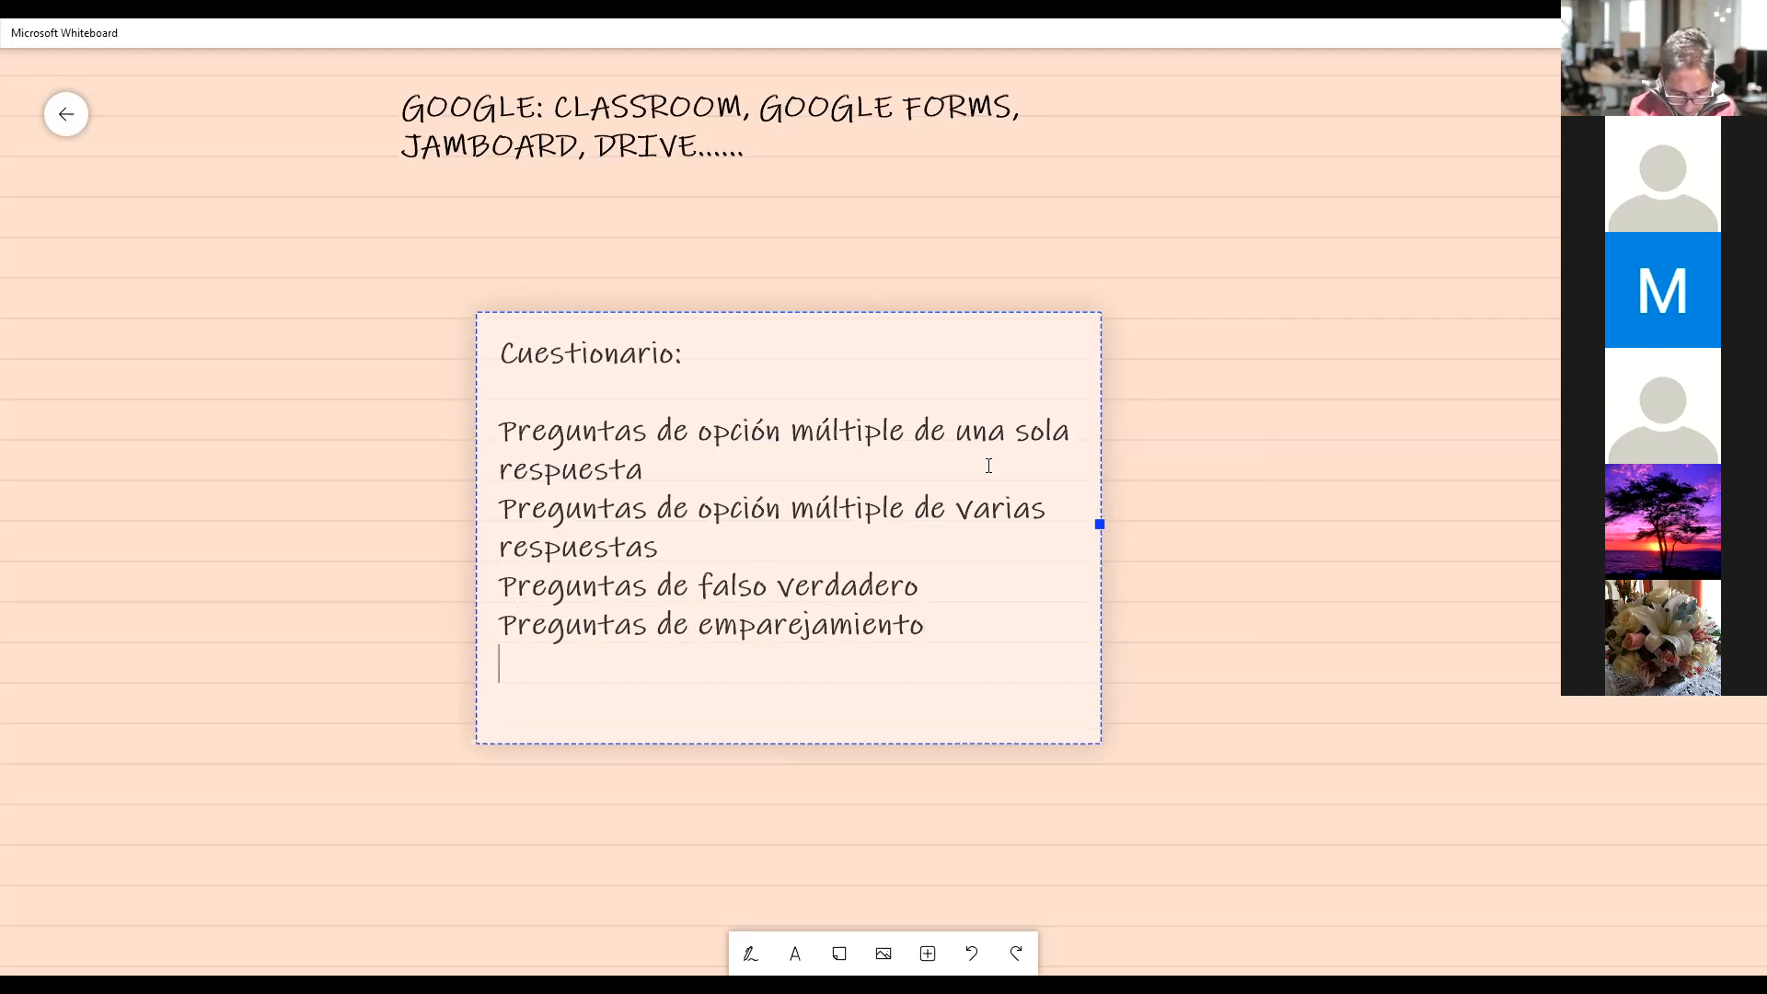
type("O")
key("BackSpace")
type("Pregunt")
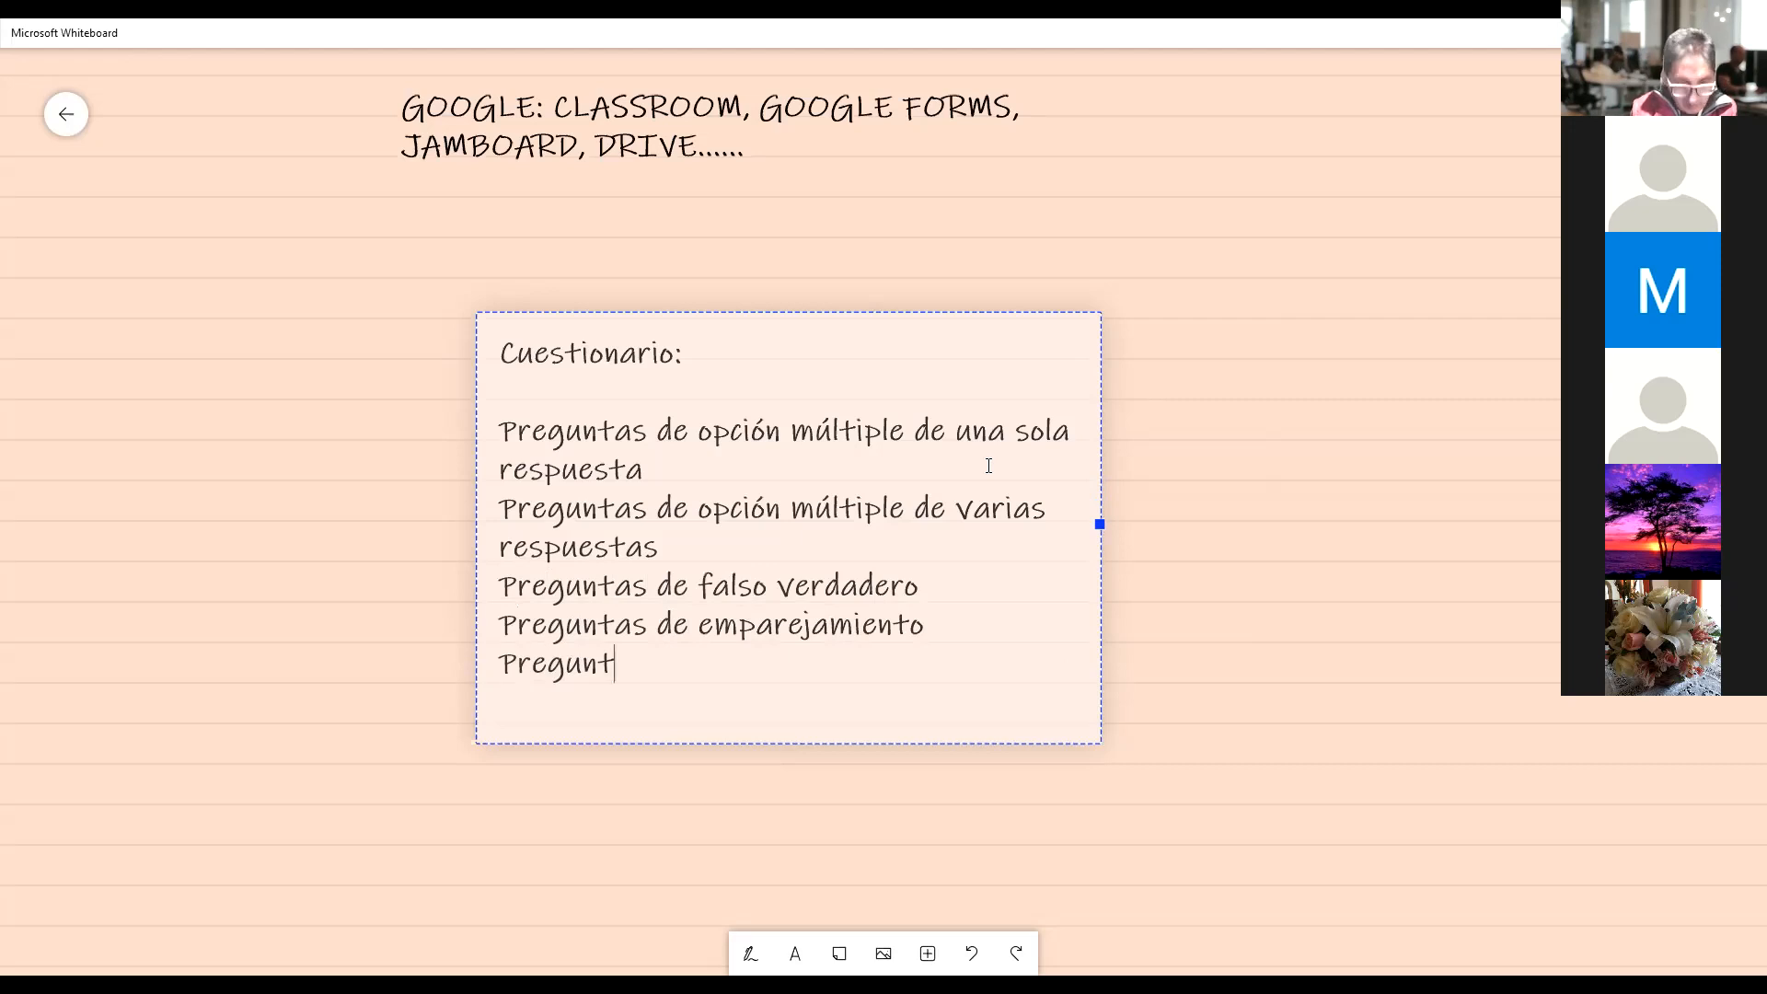
type("as abiertas")
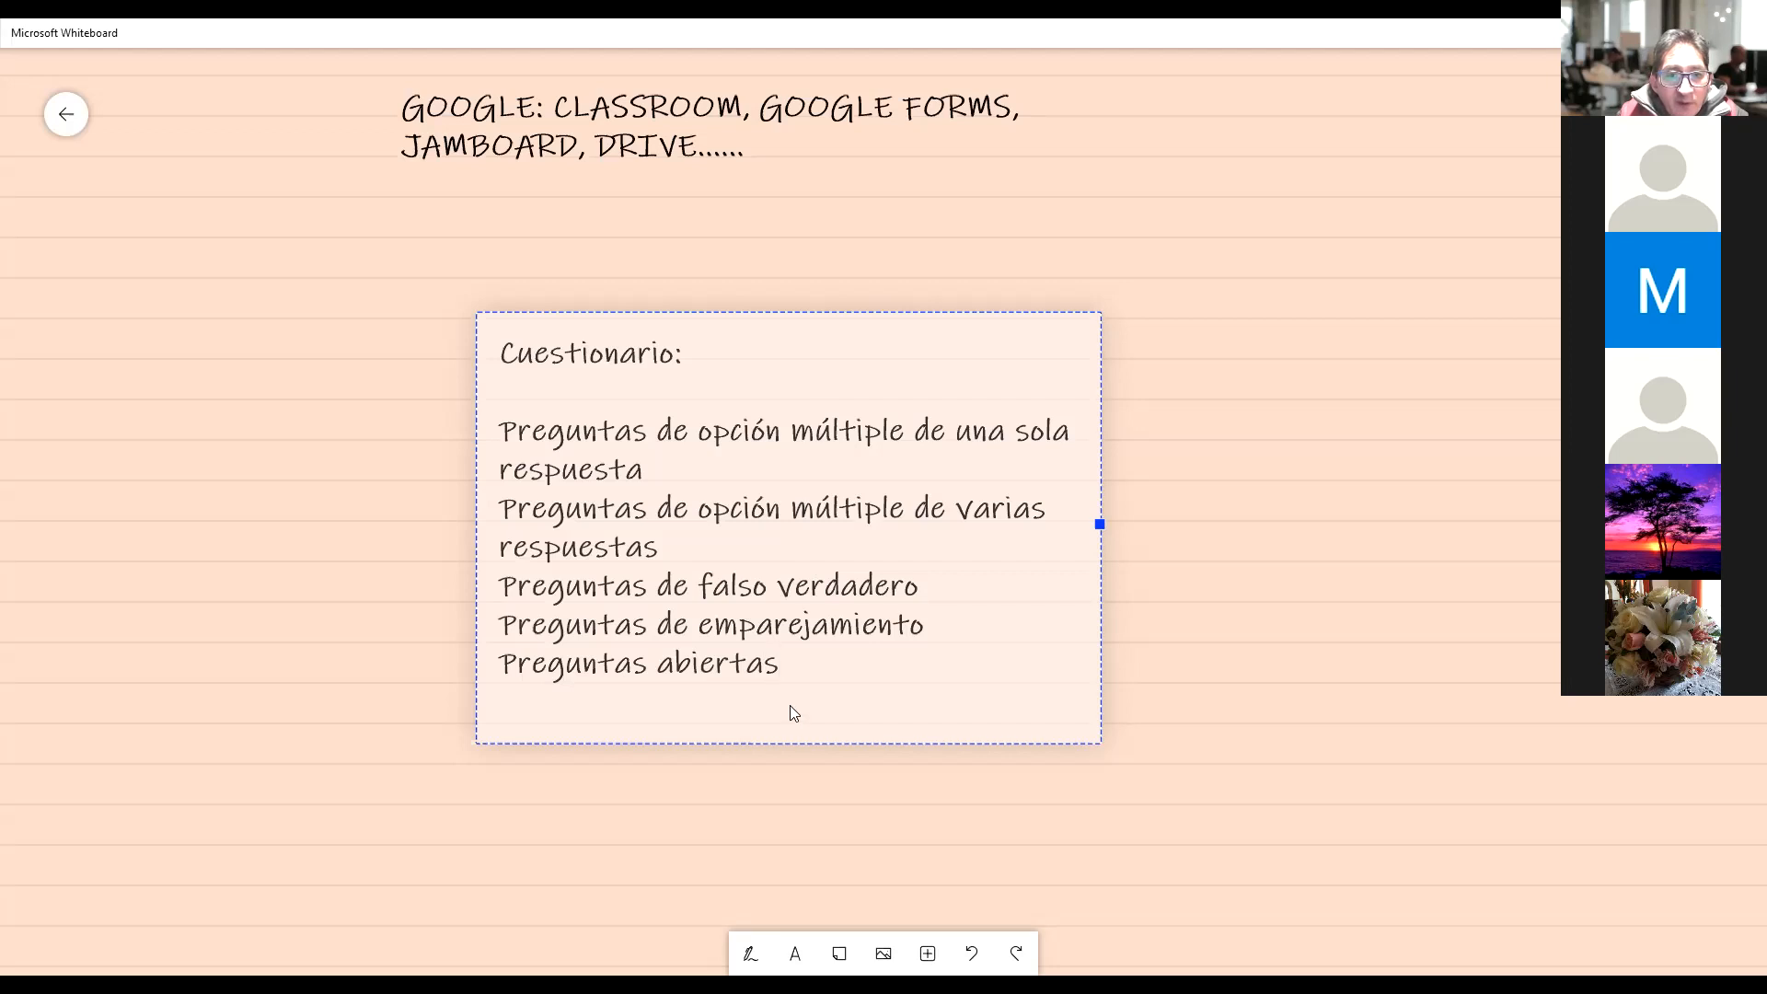
left_click(512, 435)
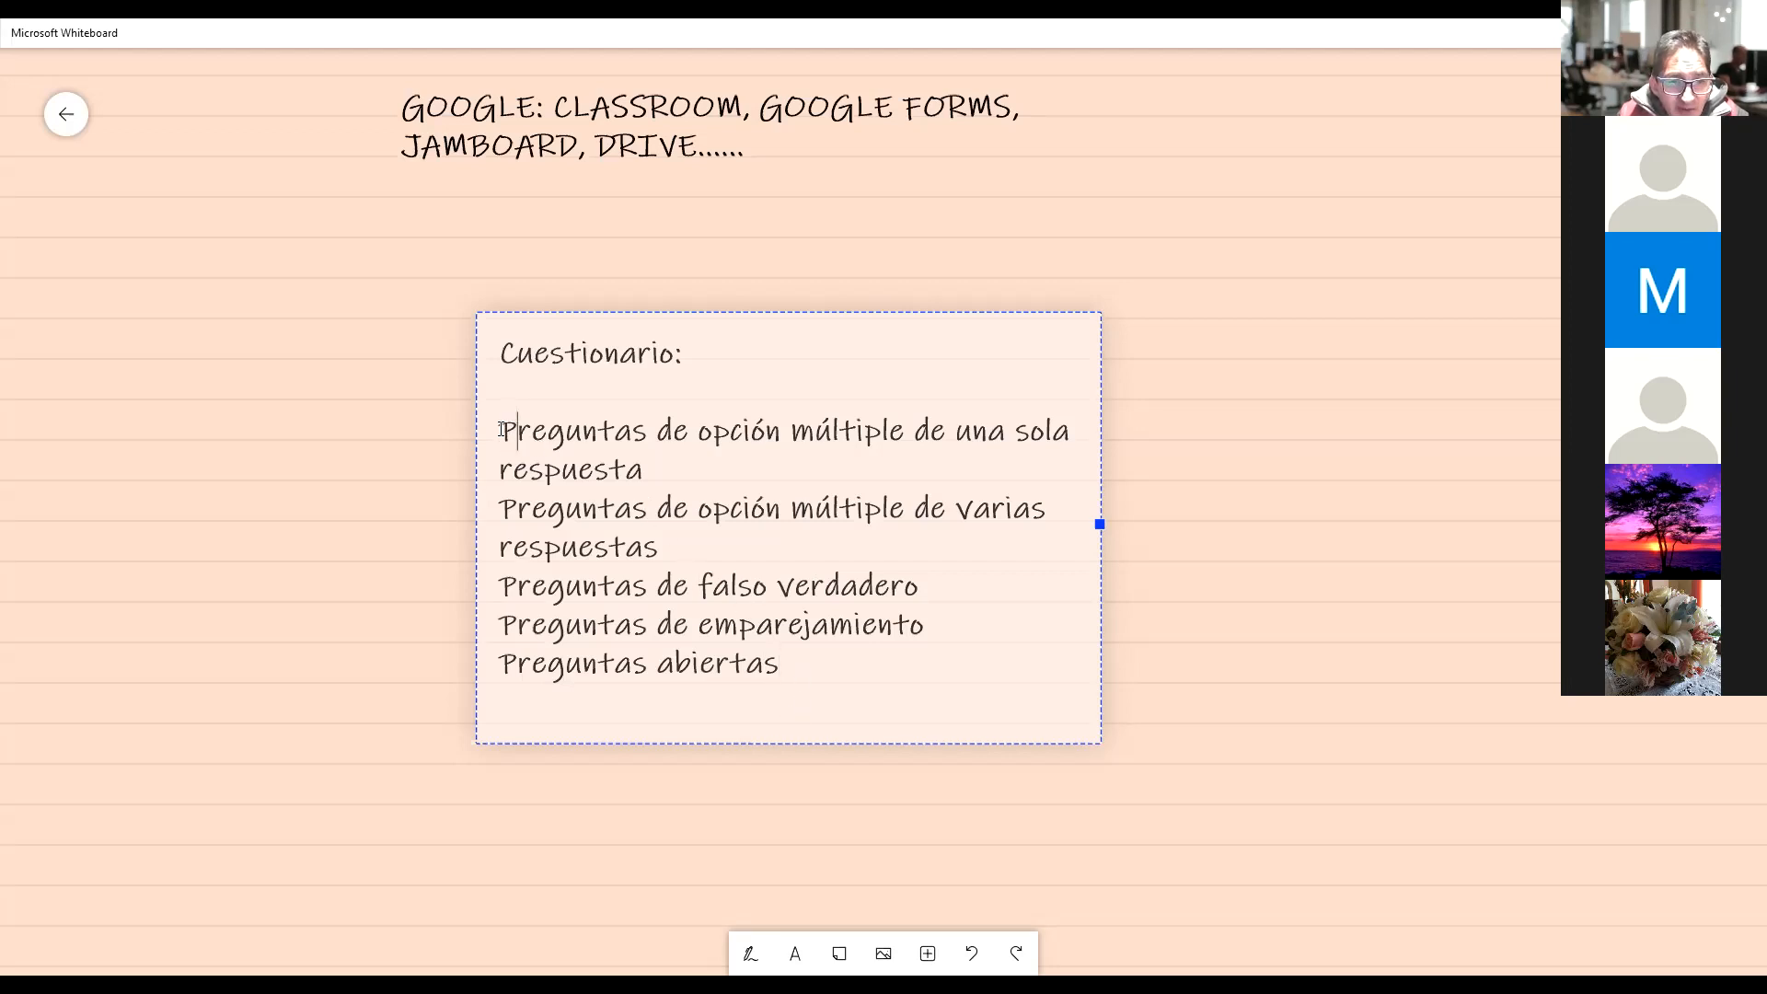
left_click_drag(502, 430, 790, 669)
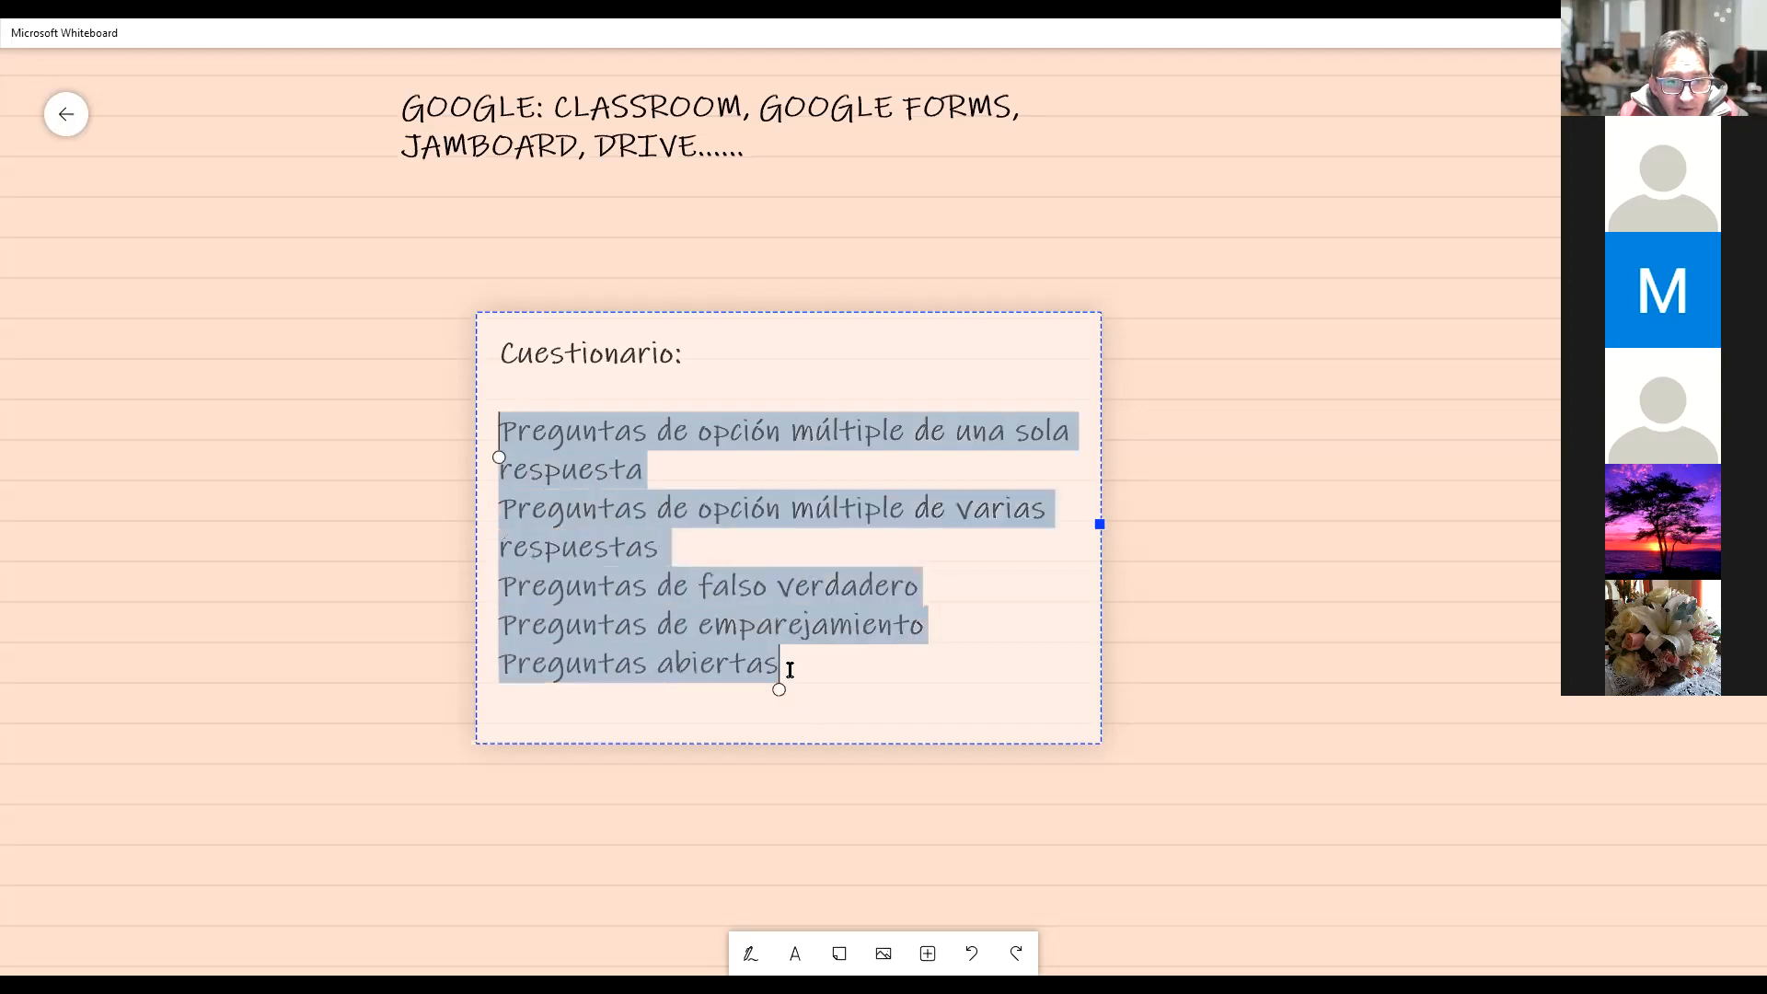
left_click(833, 690)
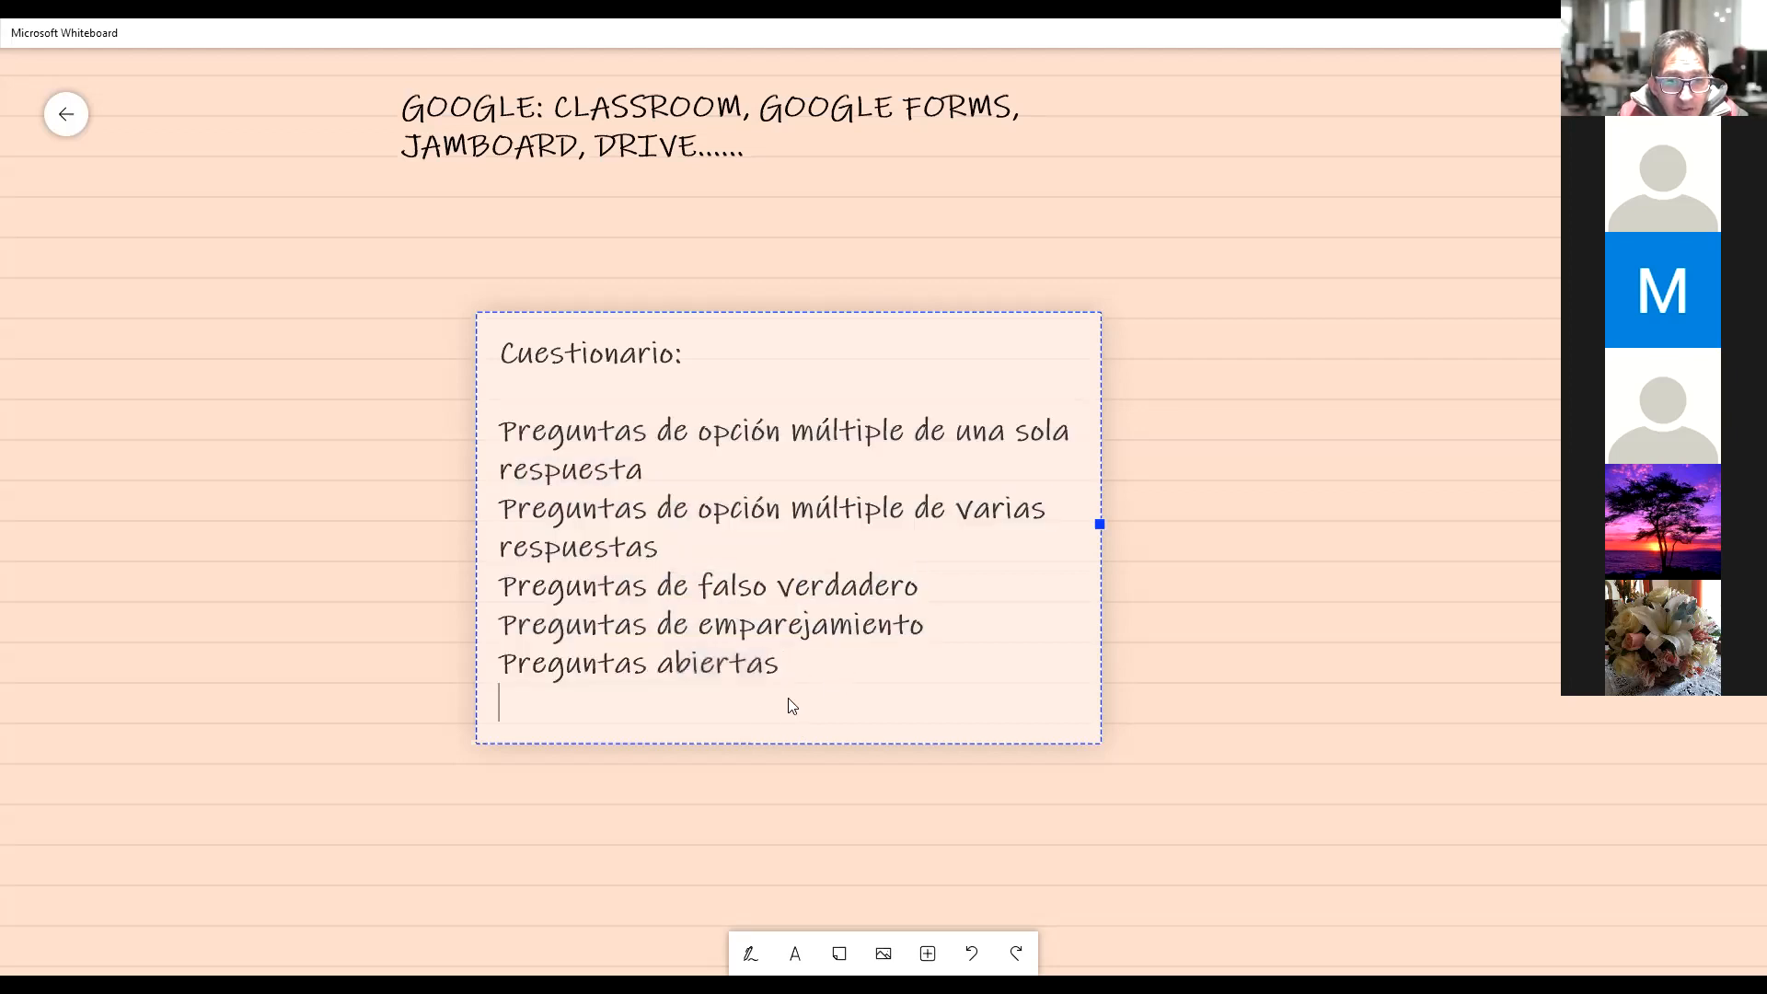
- Draw a freehand outline with the red pen around "Preguntas de opción múltiple de una sola respuesta"
left_click(760, 948)
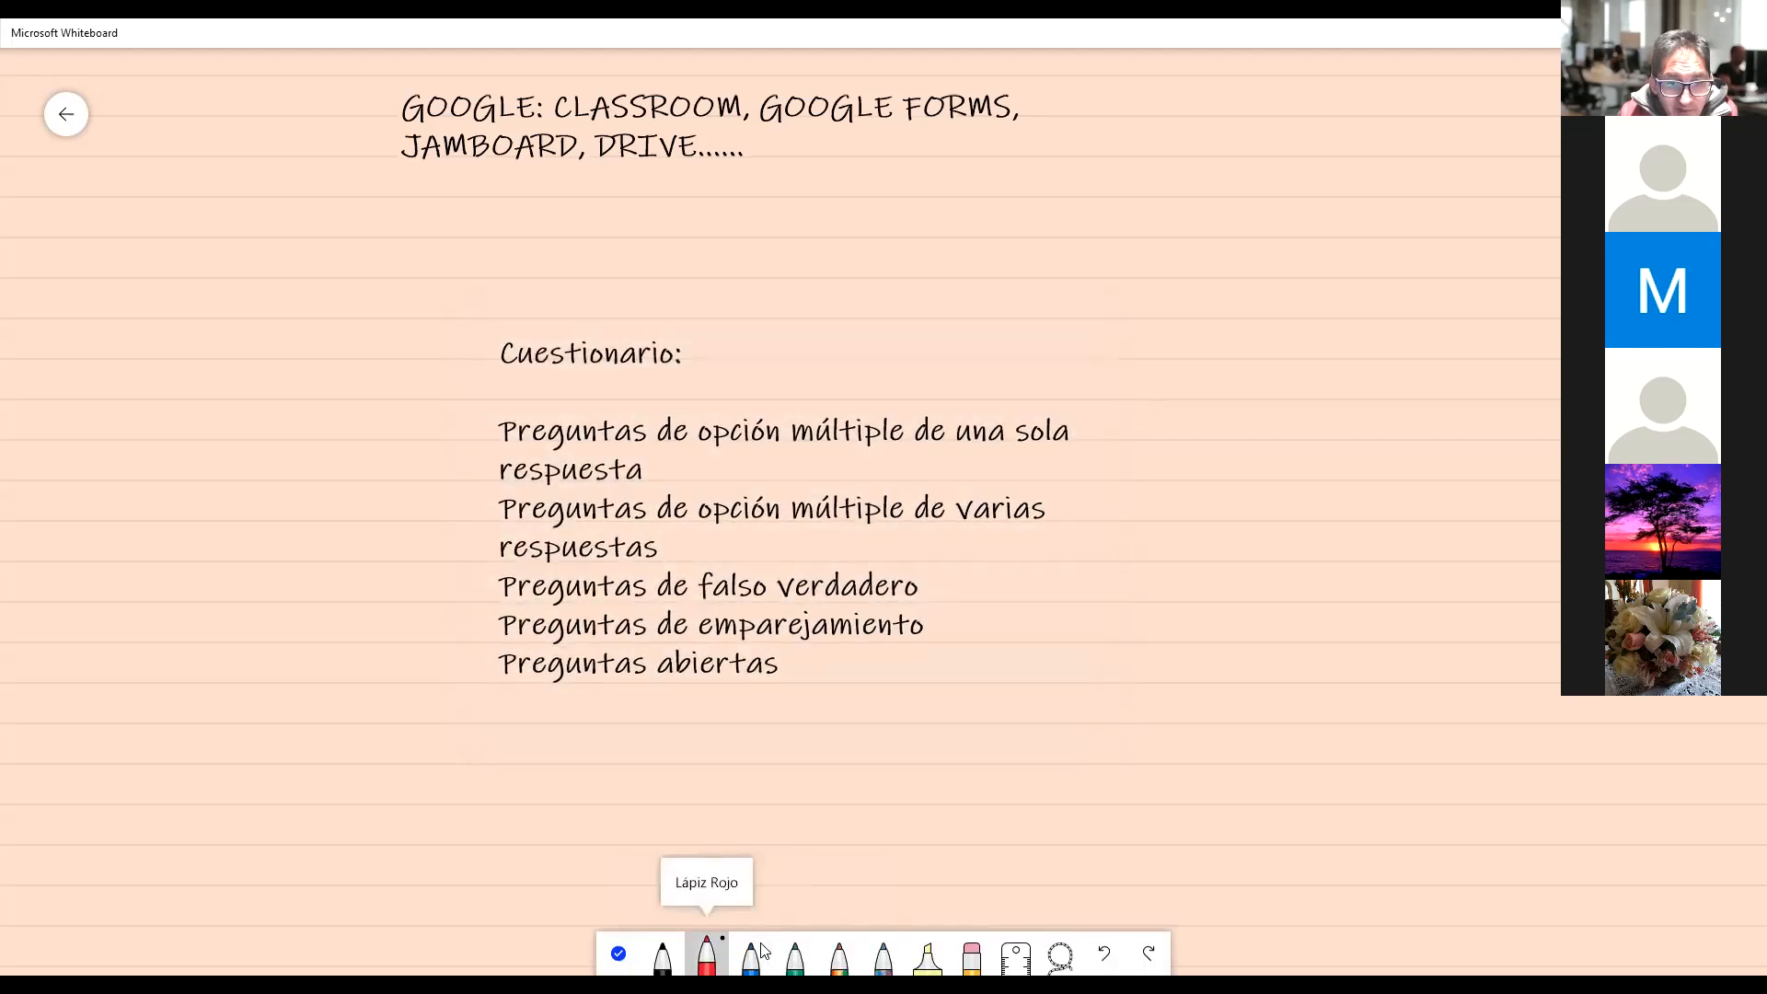
left_click(707, 955)
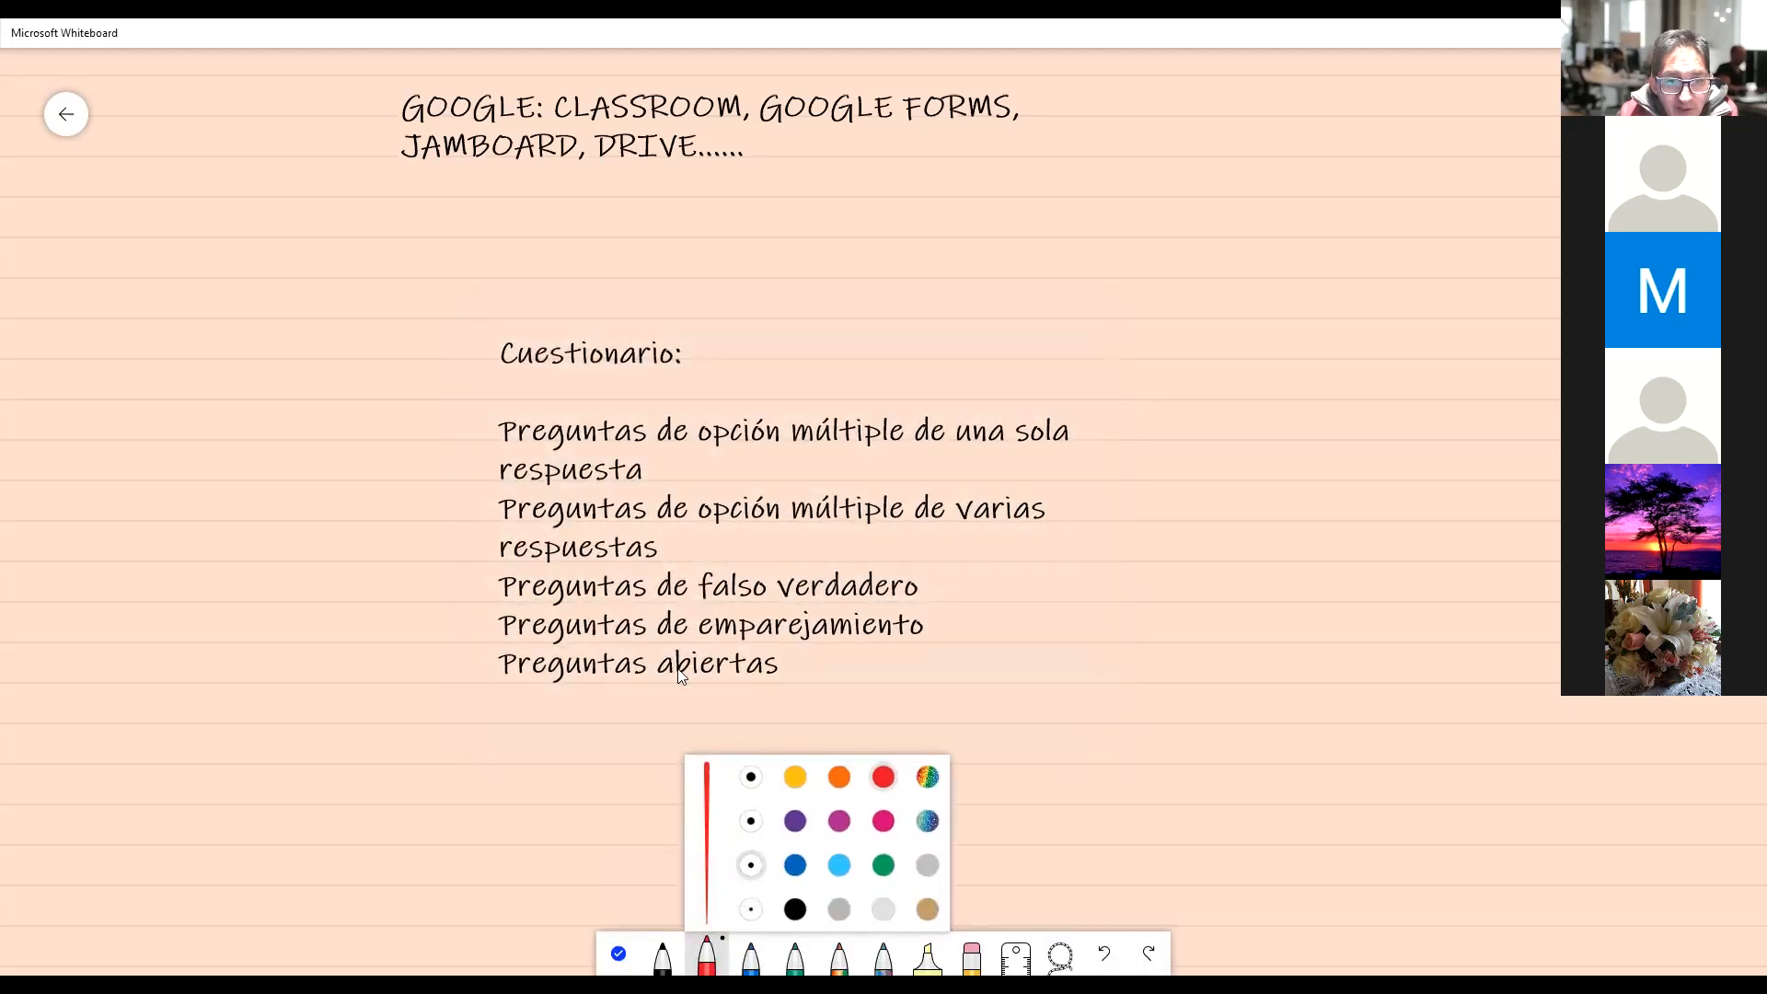
left_click_drag(526, 401, 516, 400)
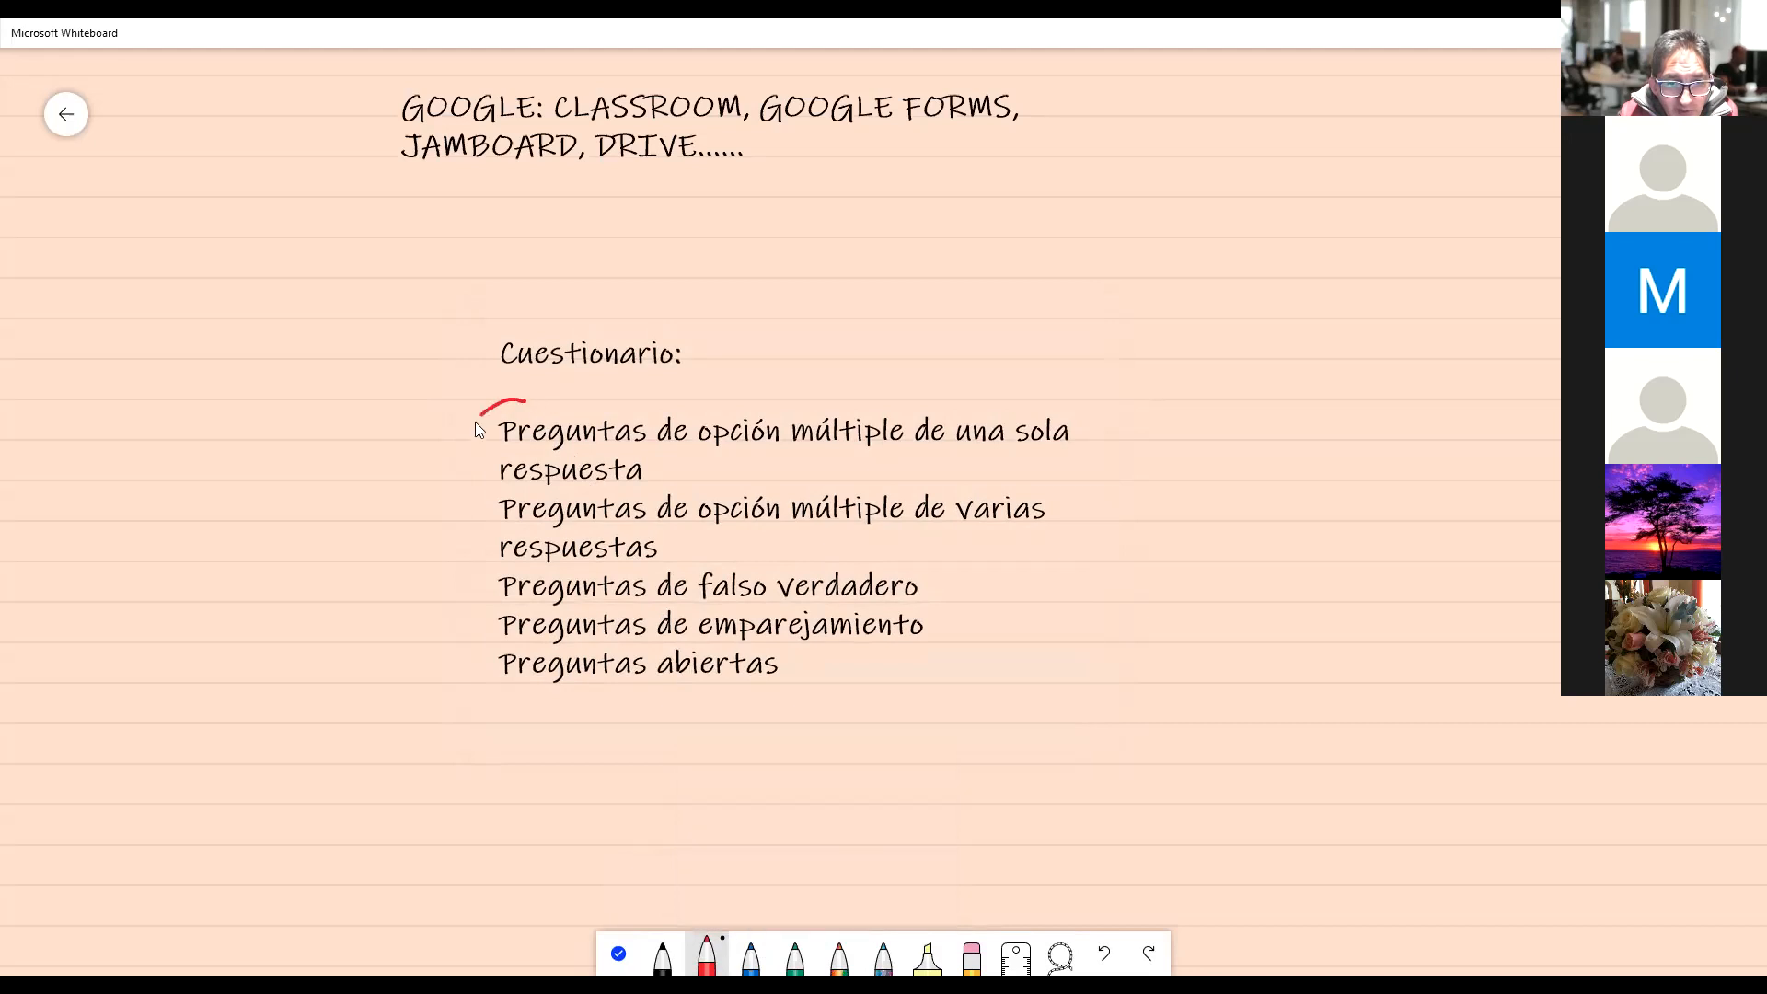
mouse_move(475, 483)
left_mouse_down()
mouse_move(603, 503)
mouse_move(668, 478)
left_mouse_up()
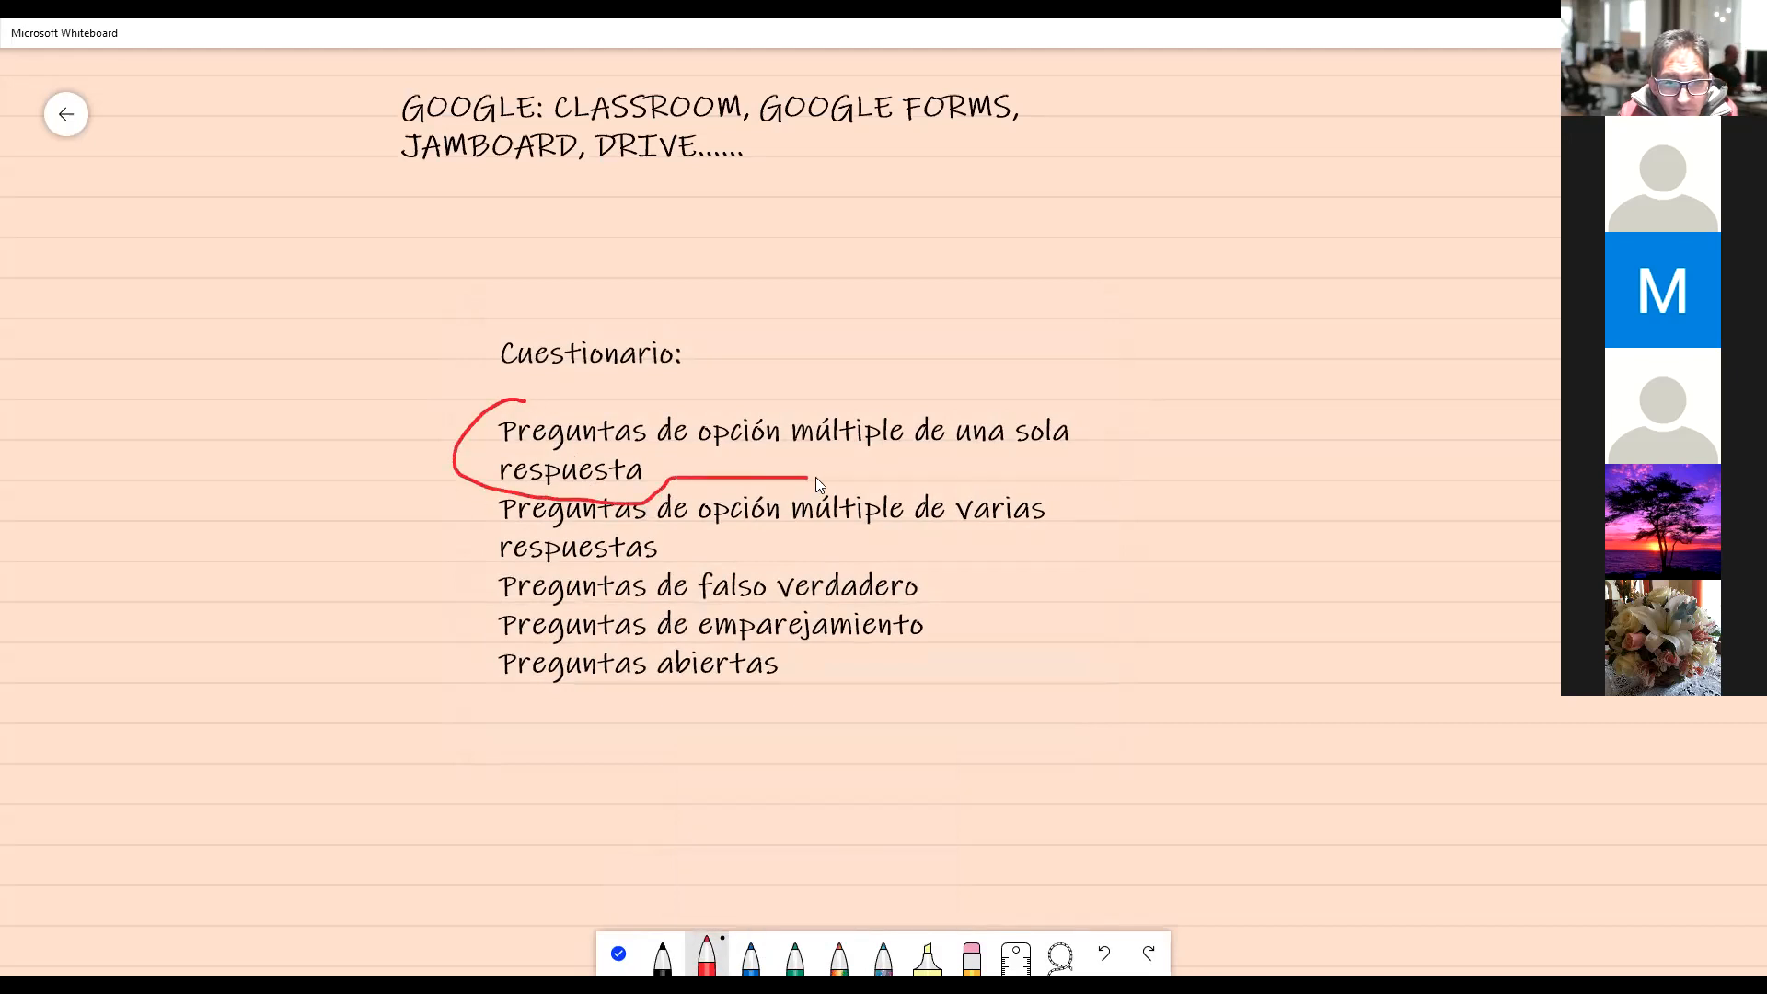
left_click_drag(849, 393, 659, 392)
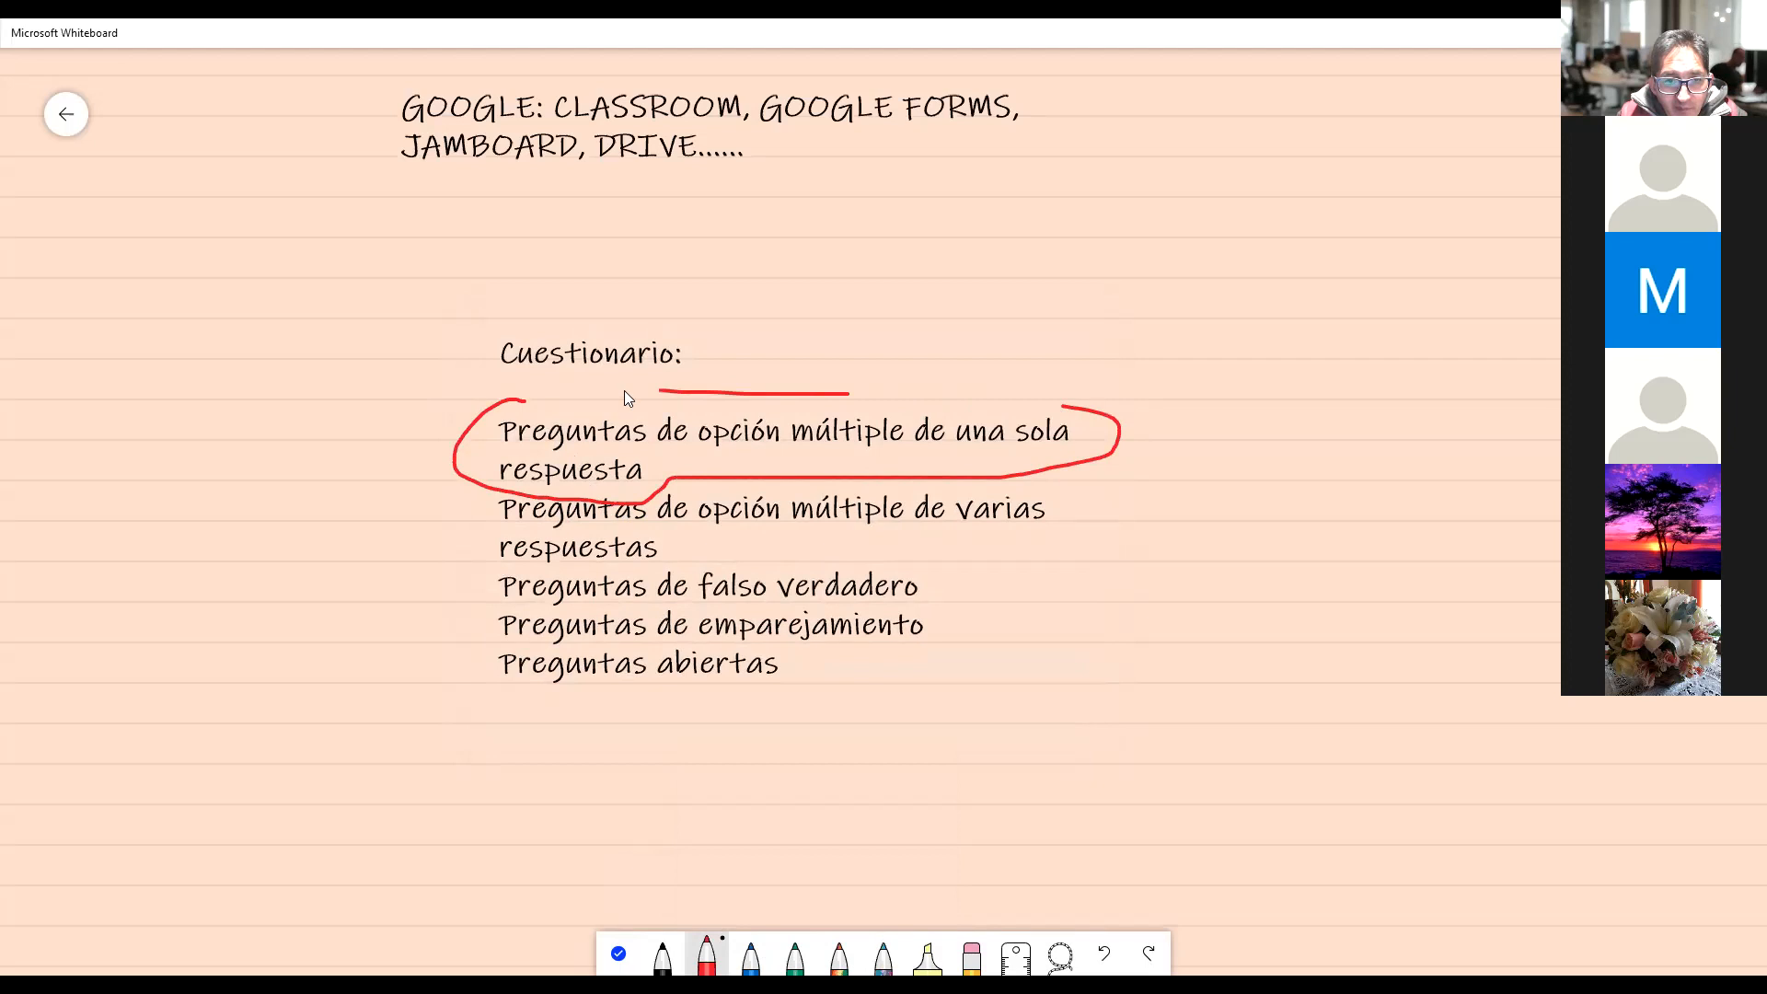
- Erase the red freehand outline around "Preguntas de opción múltiple de una sola respuesta" and reselect the red pen
left_click_drag(849, 391, 1026, 390)
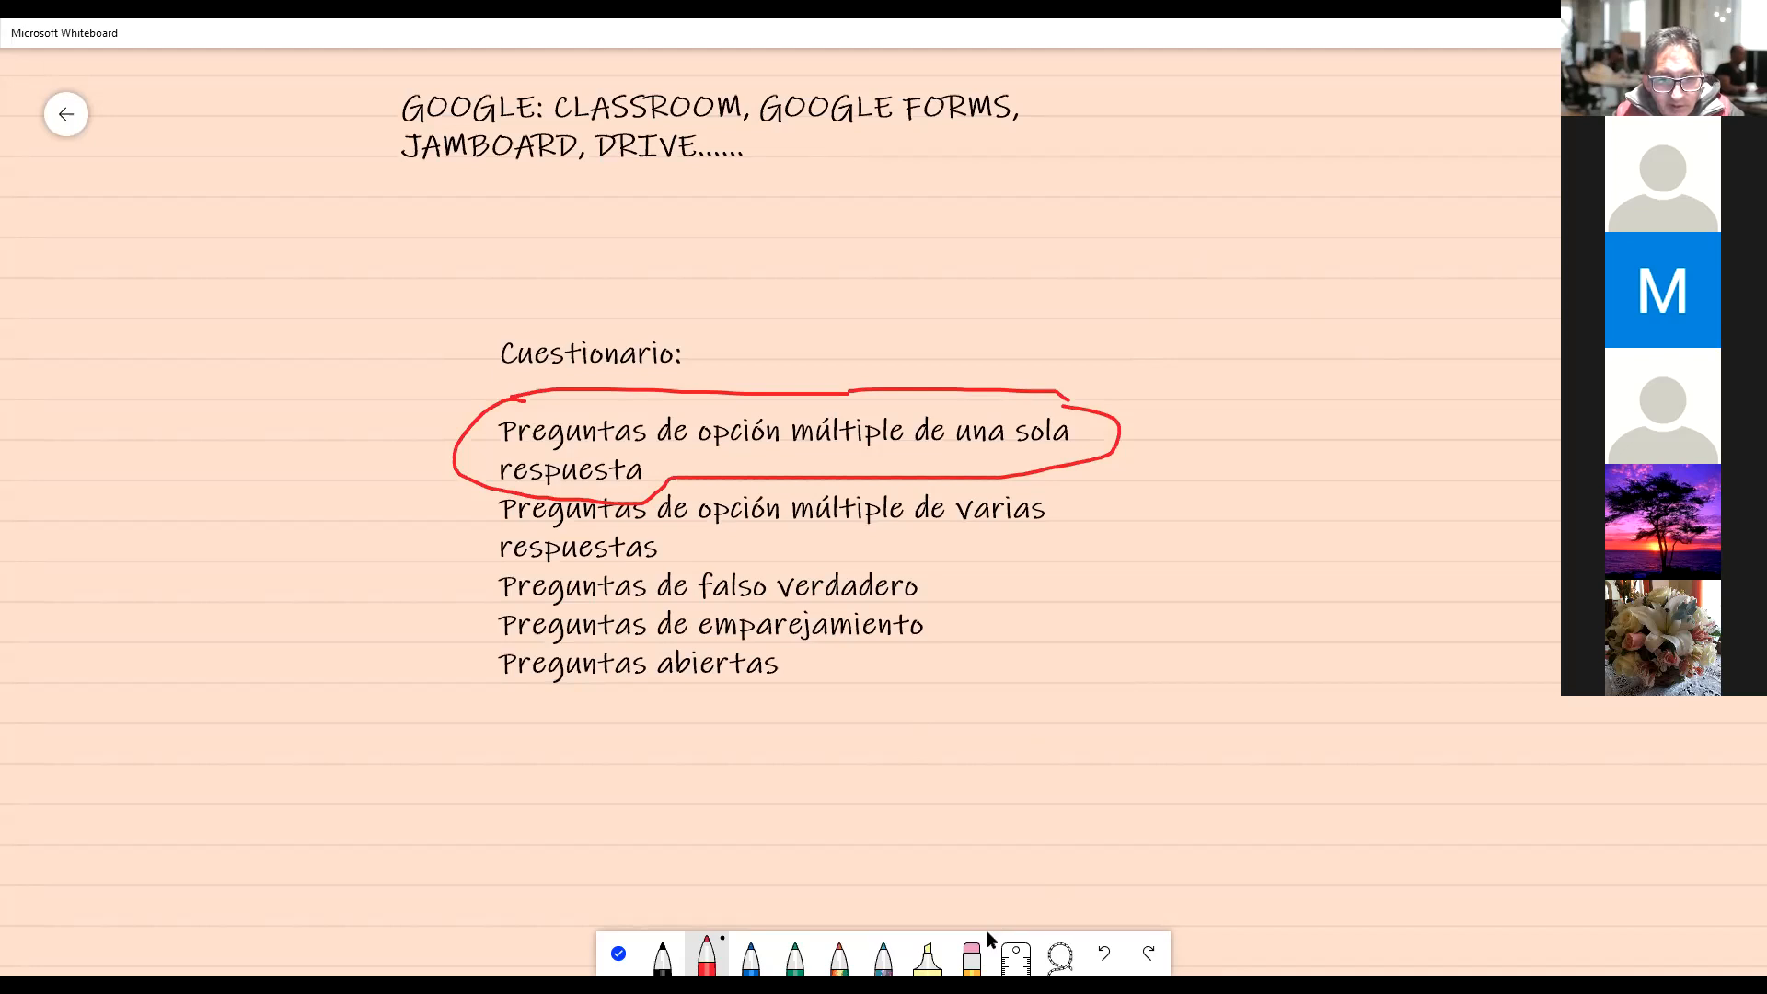
left_click(973, 952)
left_click_drag(678, 473, 1063, 471)
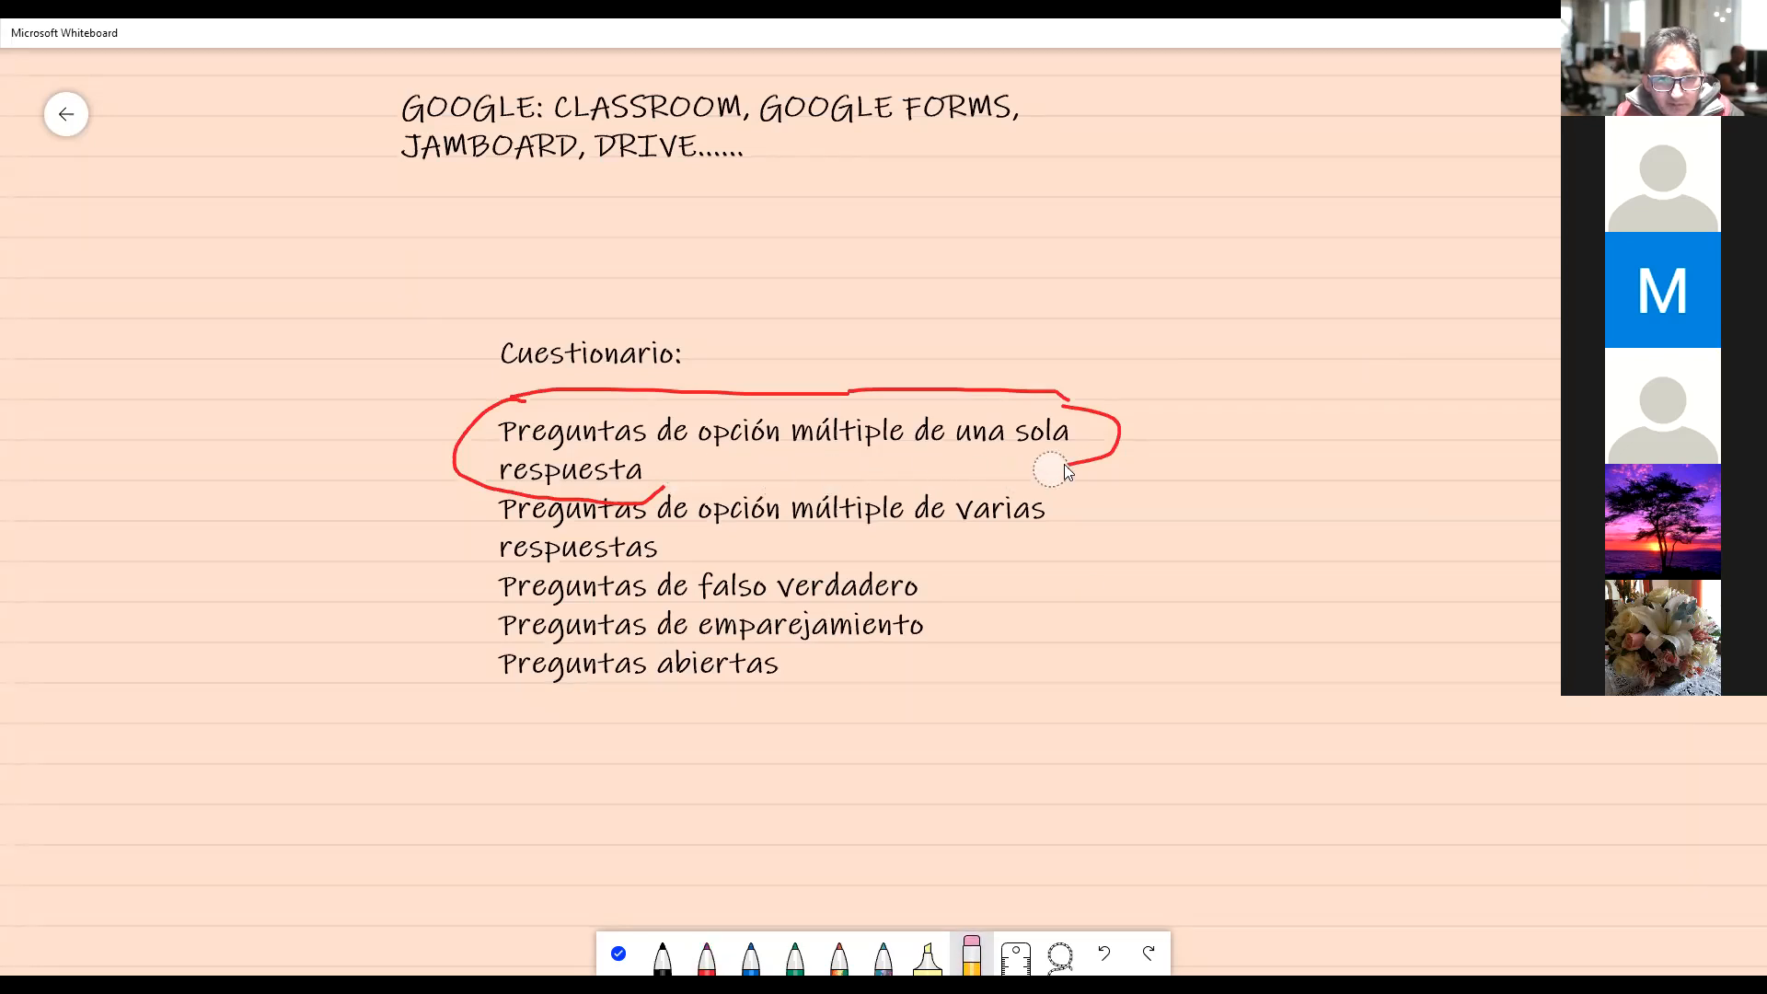
mouse_move(1012, 381)
left_mouse_down()
mouse_move(533, 385)
mouse_move(464, 433)
mouse_move(671, 500)
mouse_move(1100, 402)
left_mouse_up()
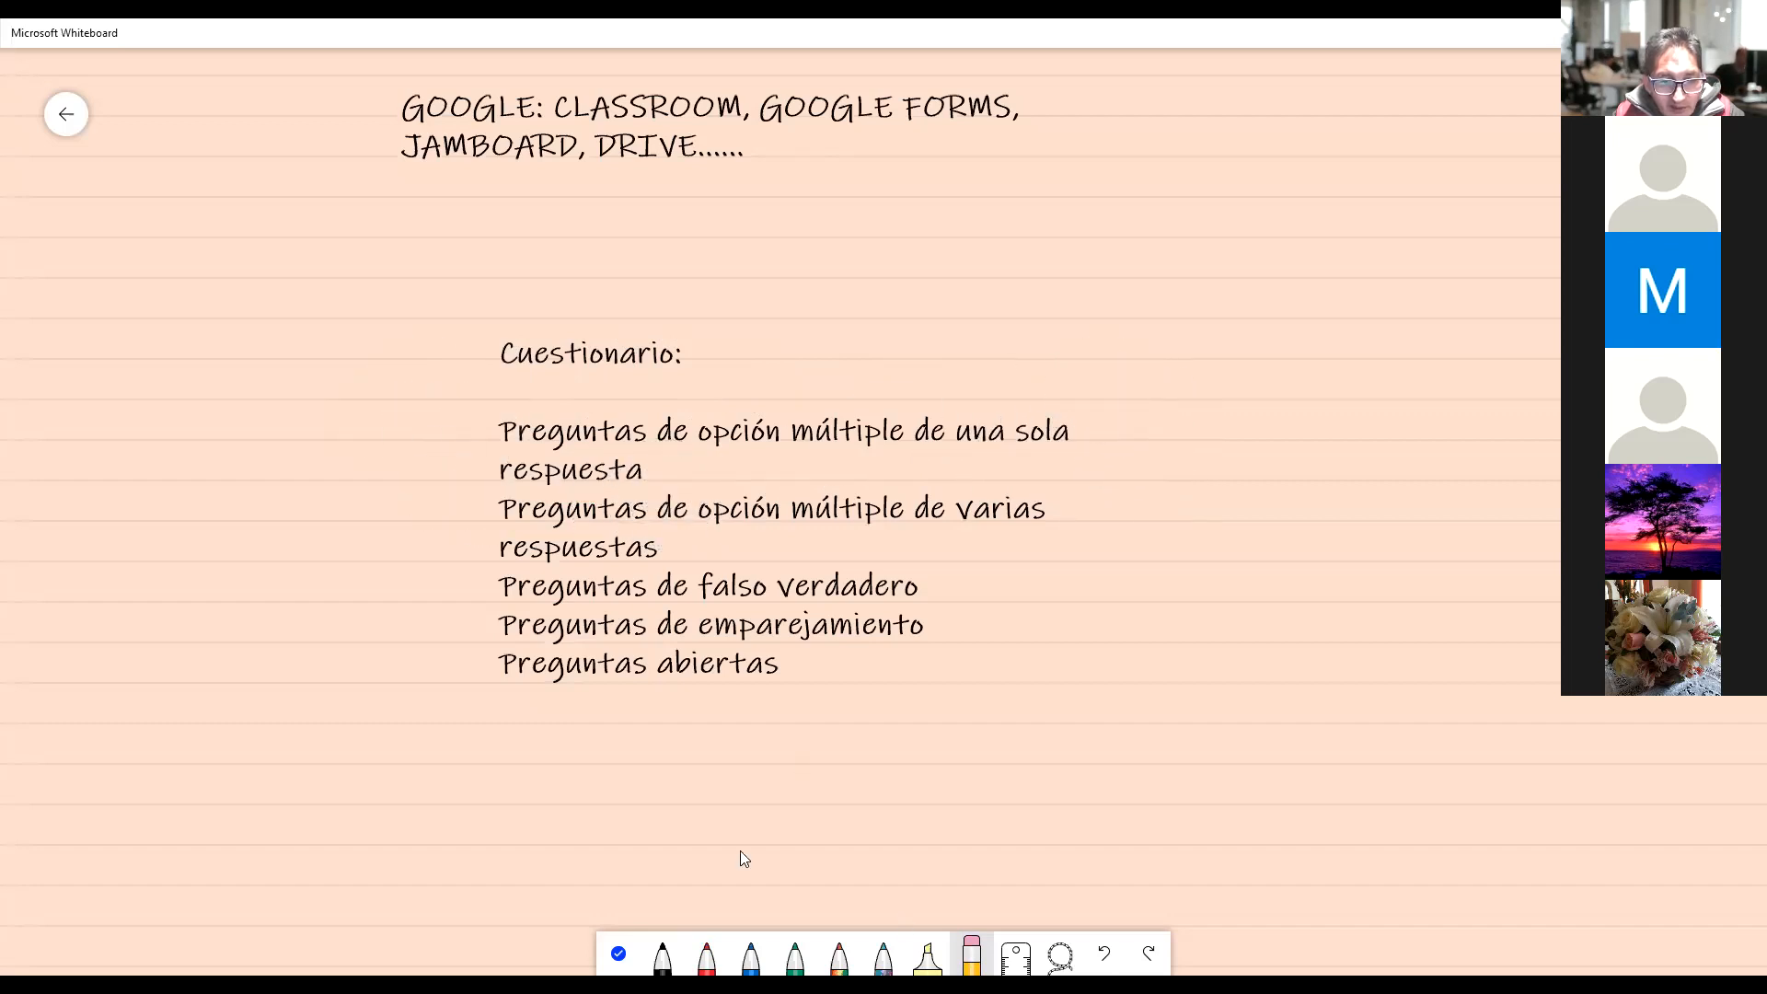
left_click(707, 957)
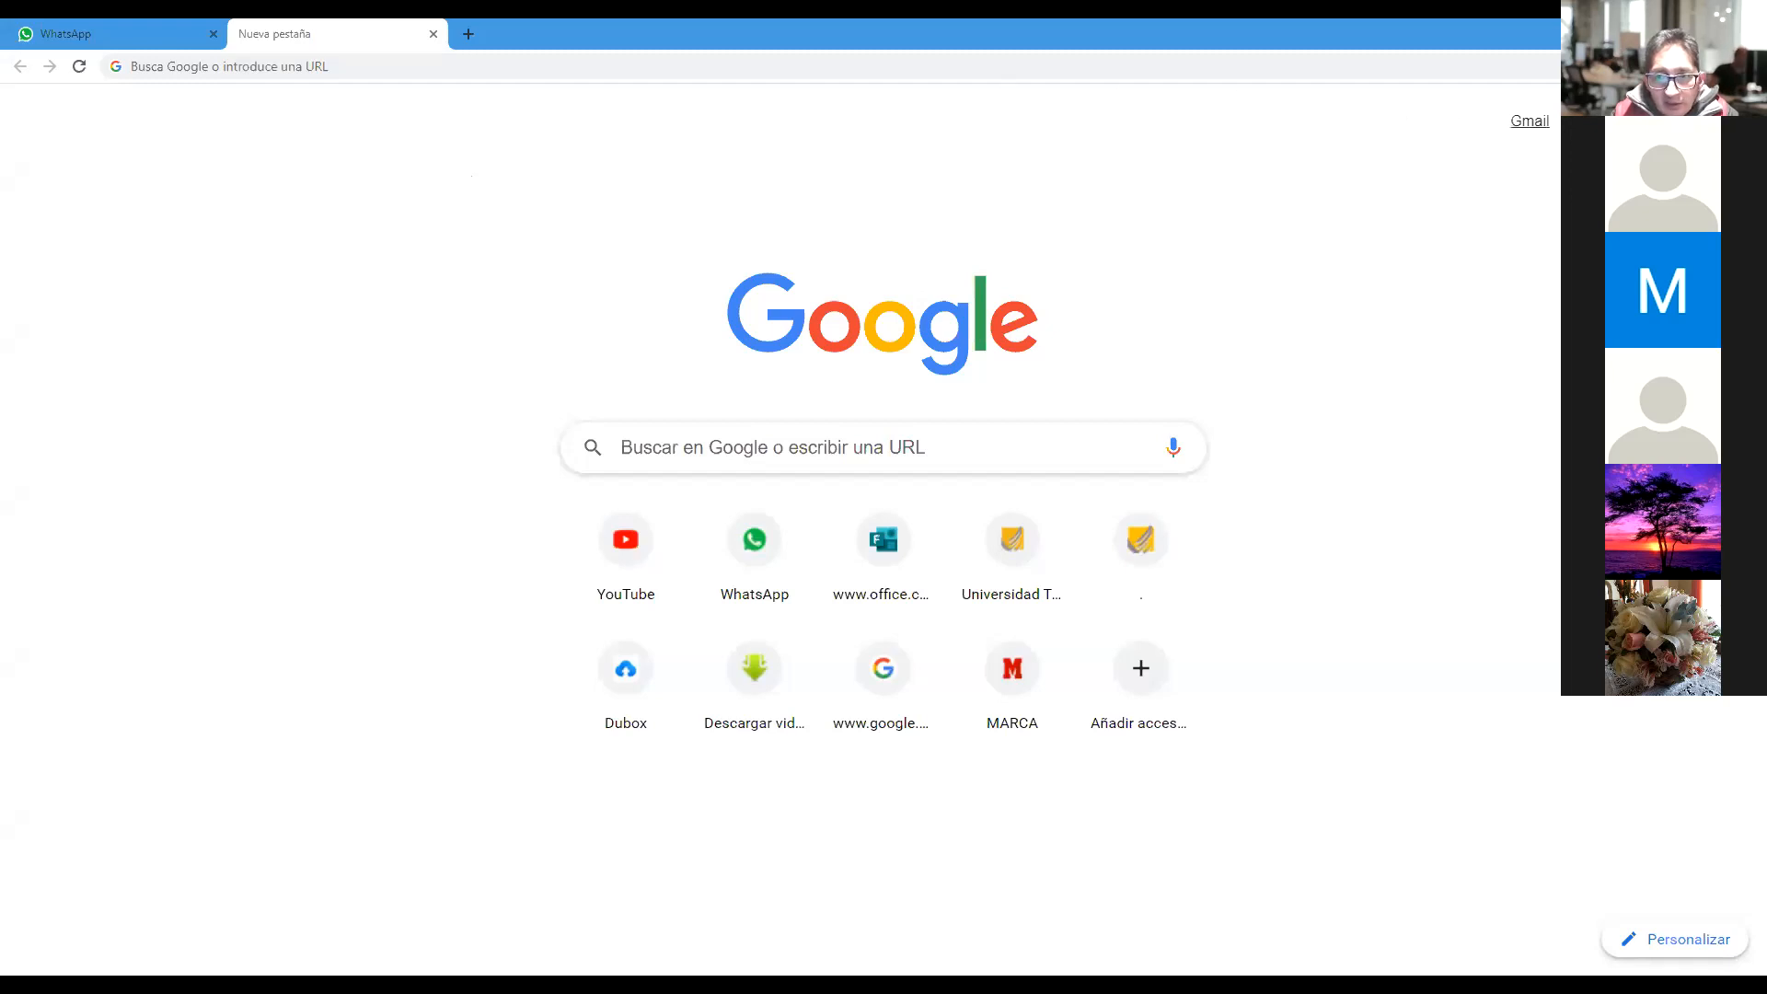
- Switch to the Chrome browser, open Google Forms from the Google apps and create a blank form
left_click(1667, 122)
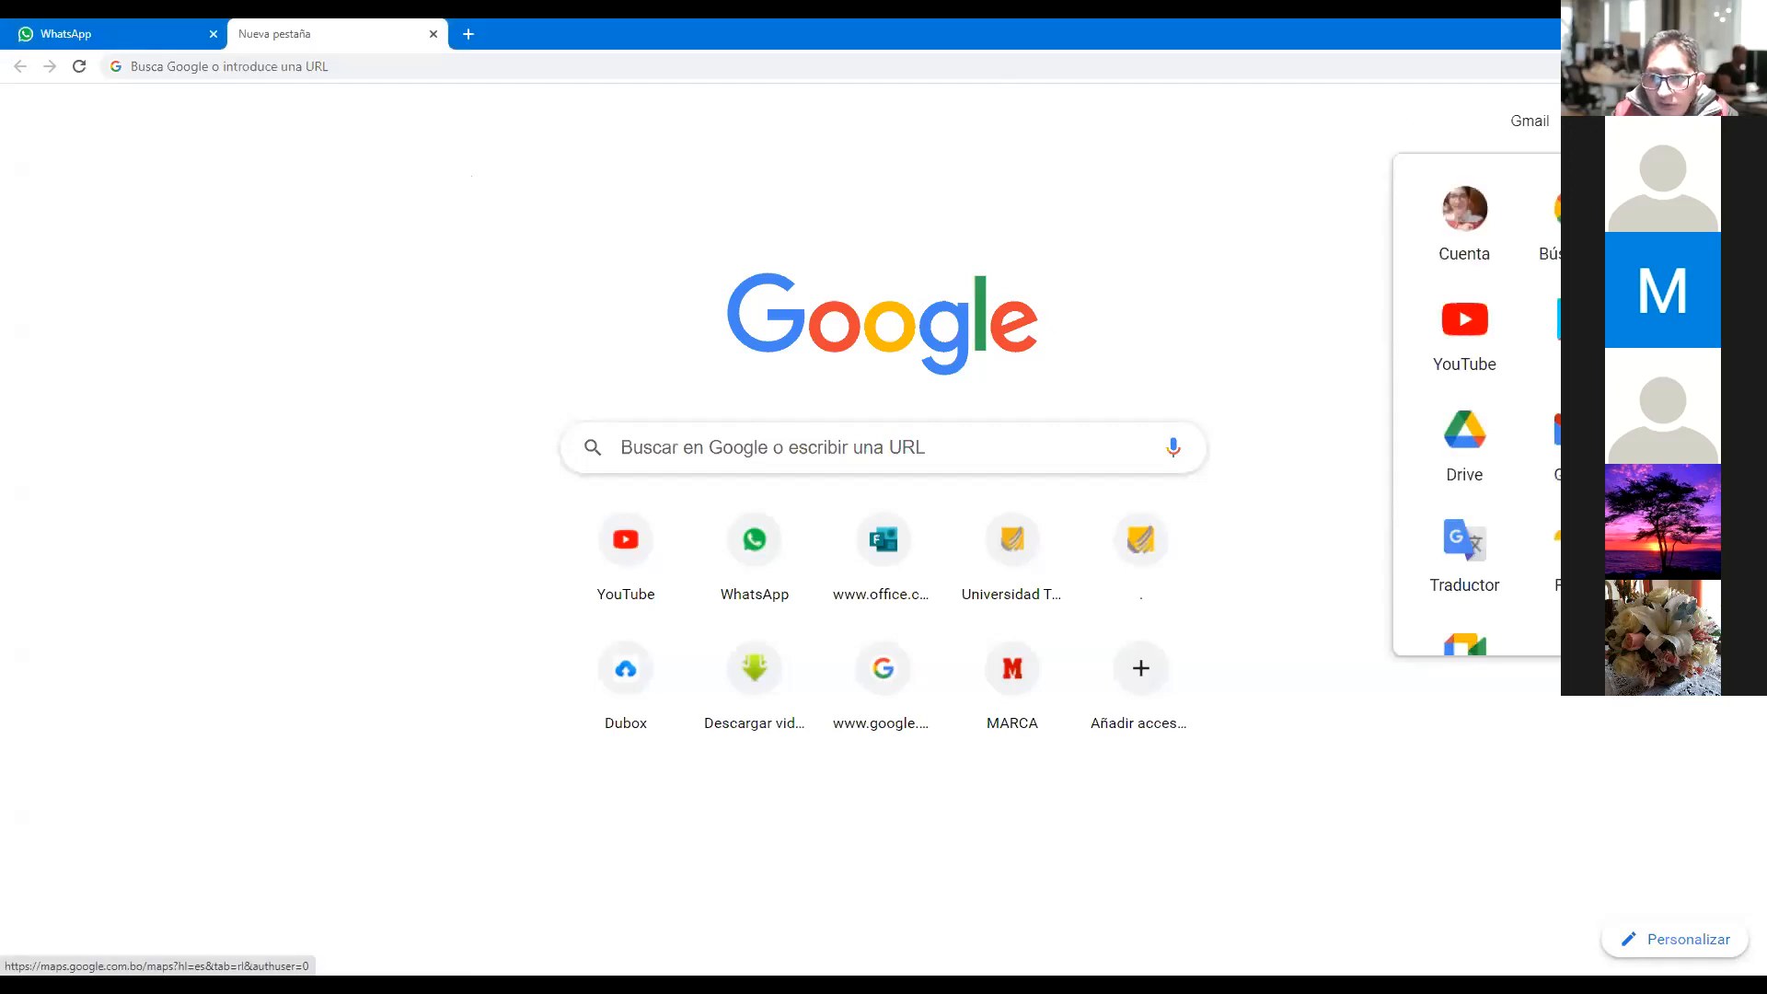
scroll(1477, 405, "down", 8)
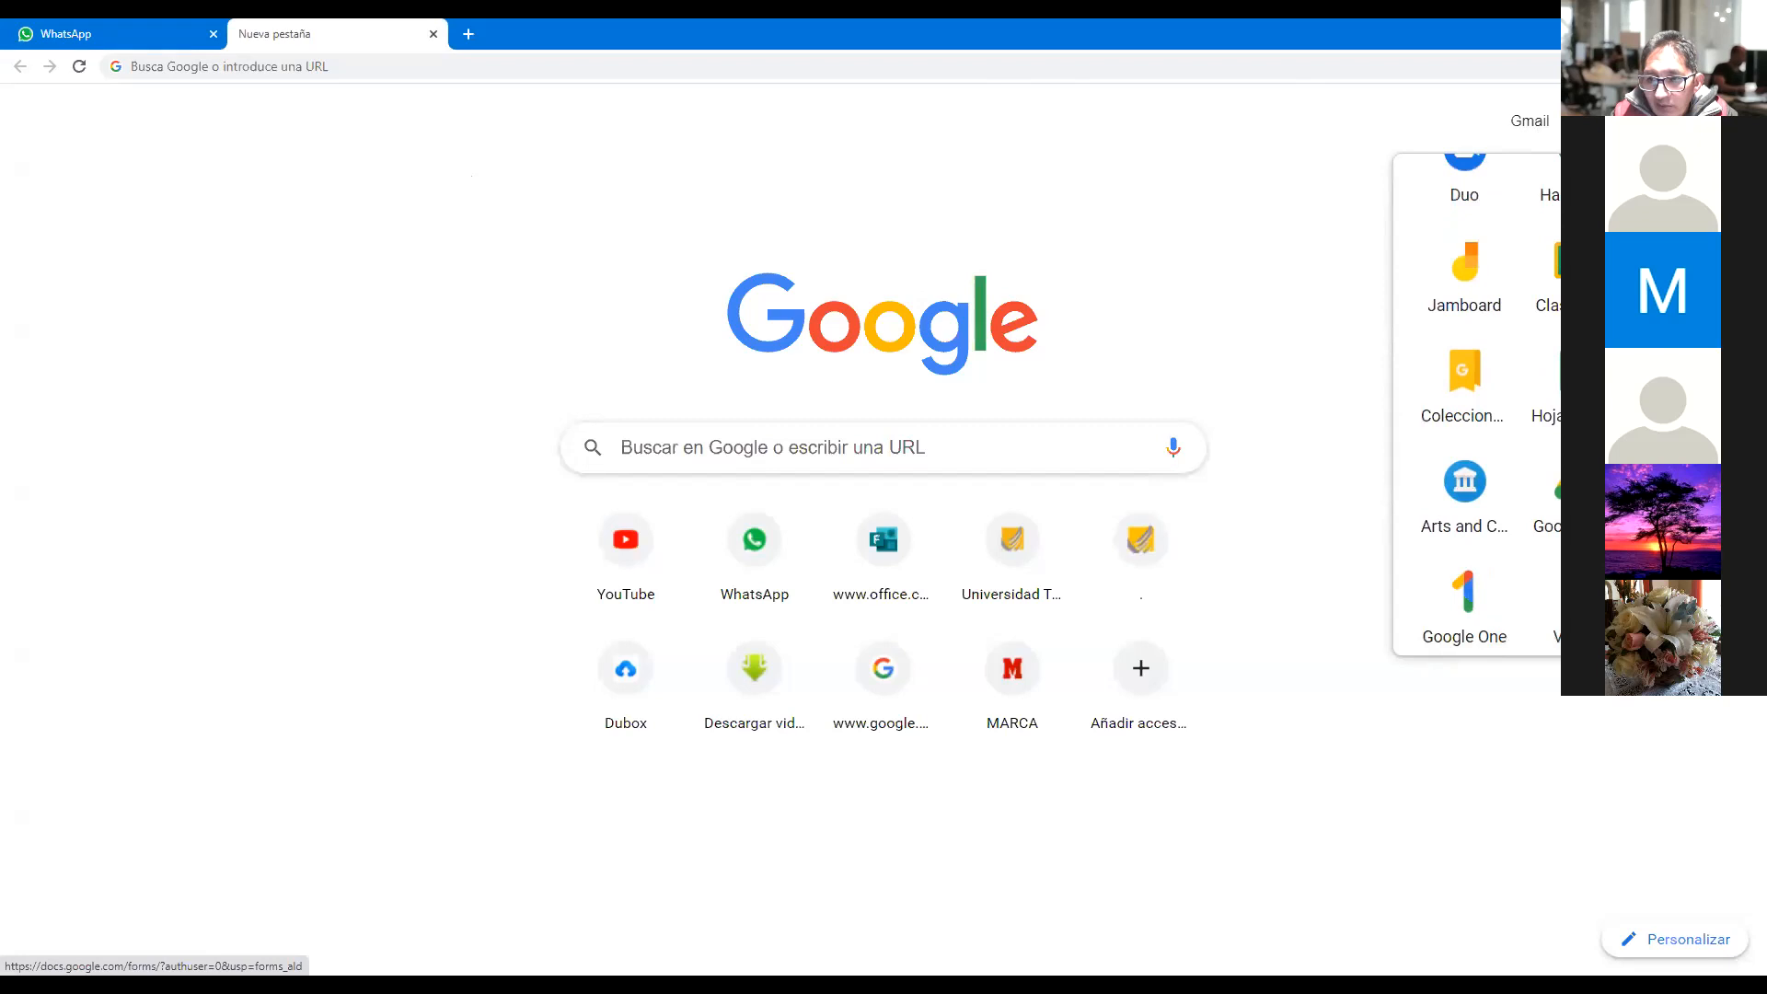
left_click(1684, 603)
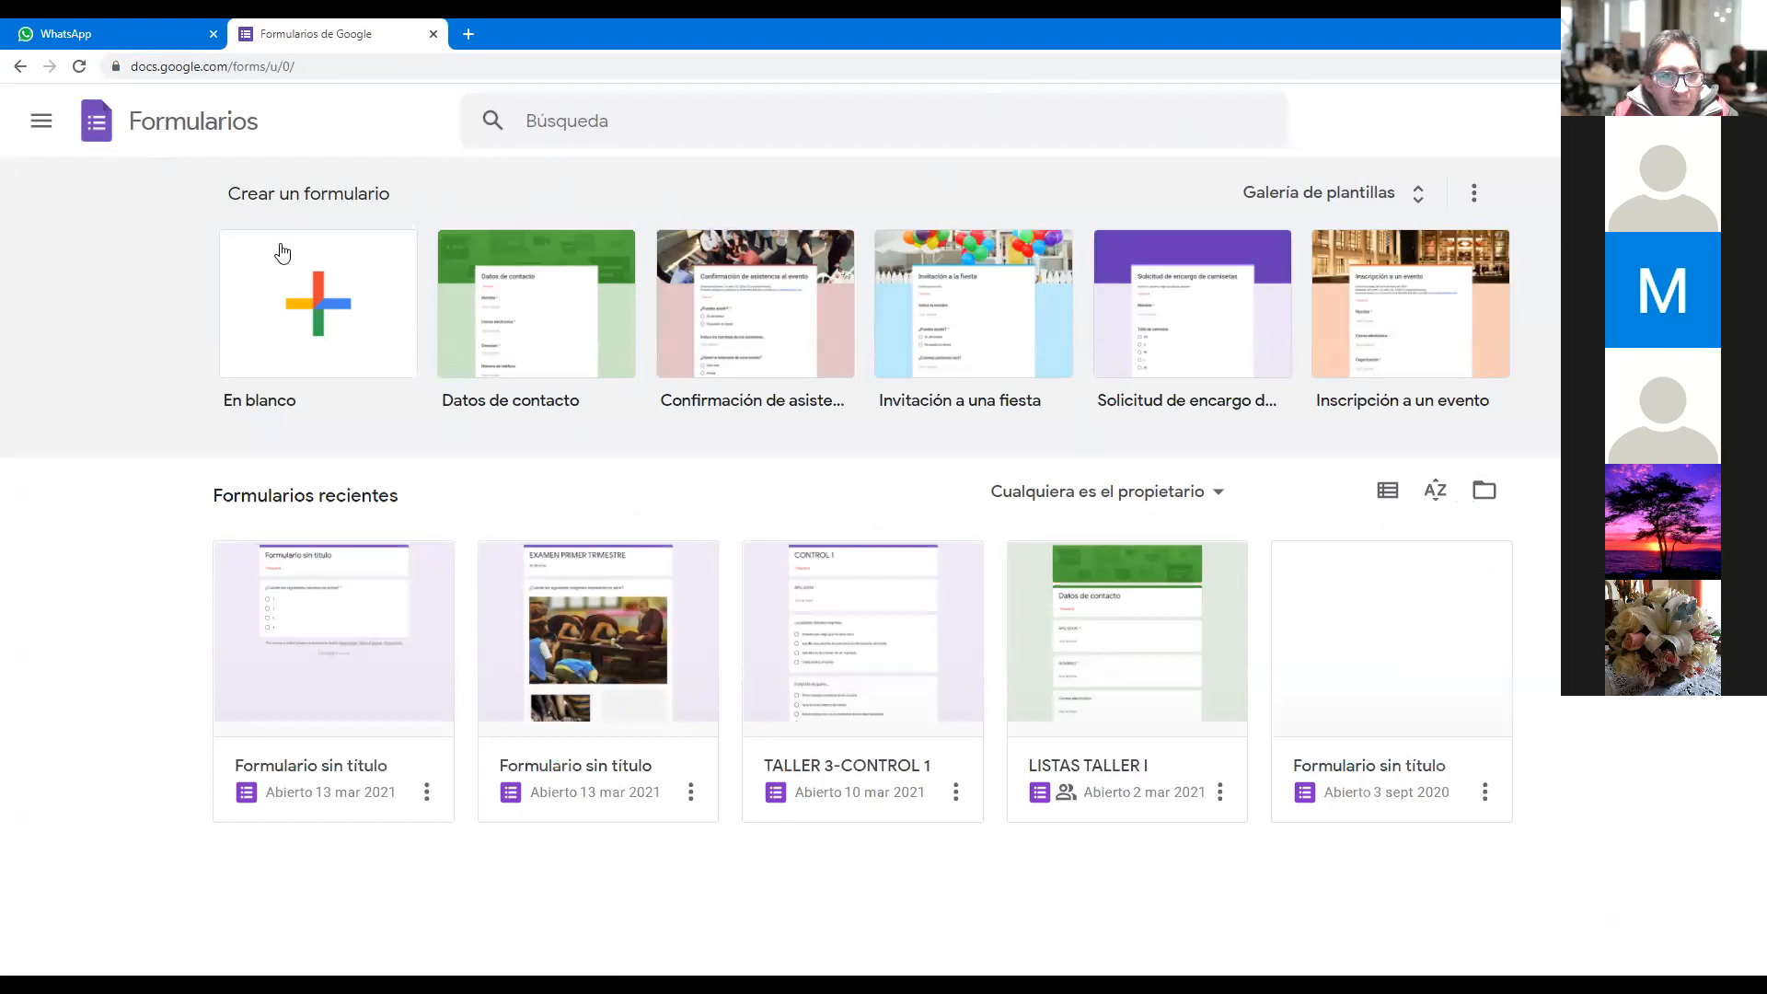
left_click(320, 299)
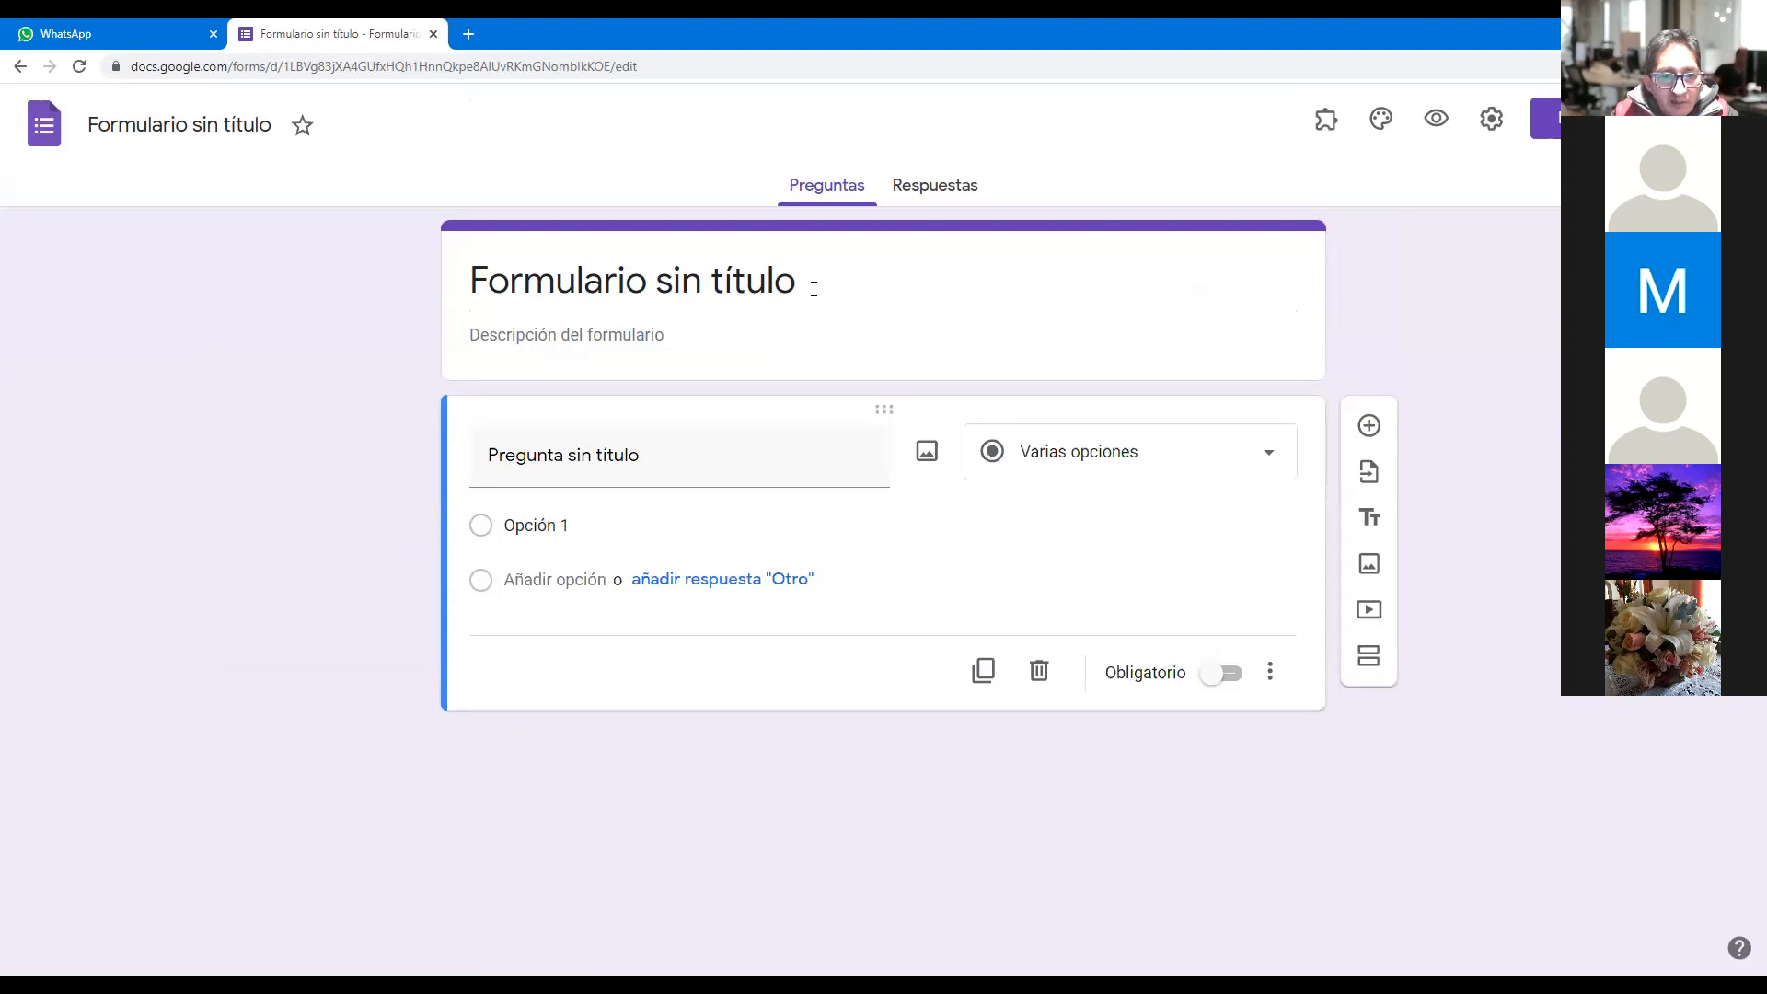
- Replace the form's title with "GREETINGS"
left_click(814, 289)
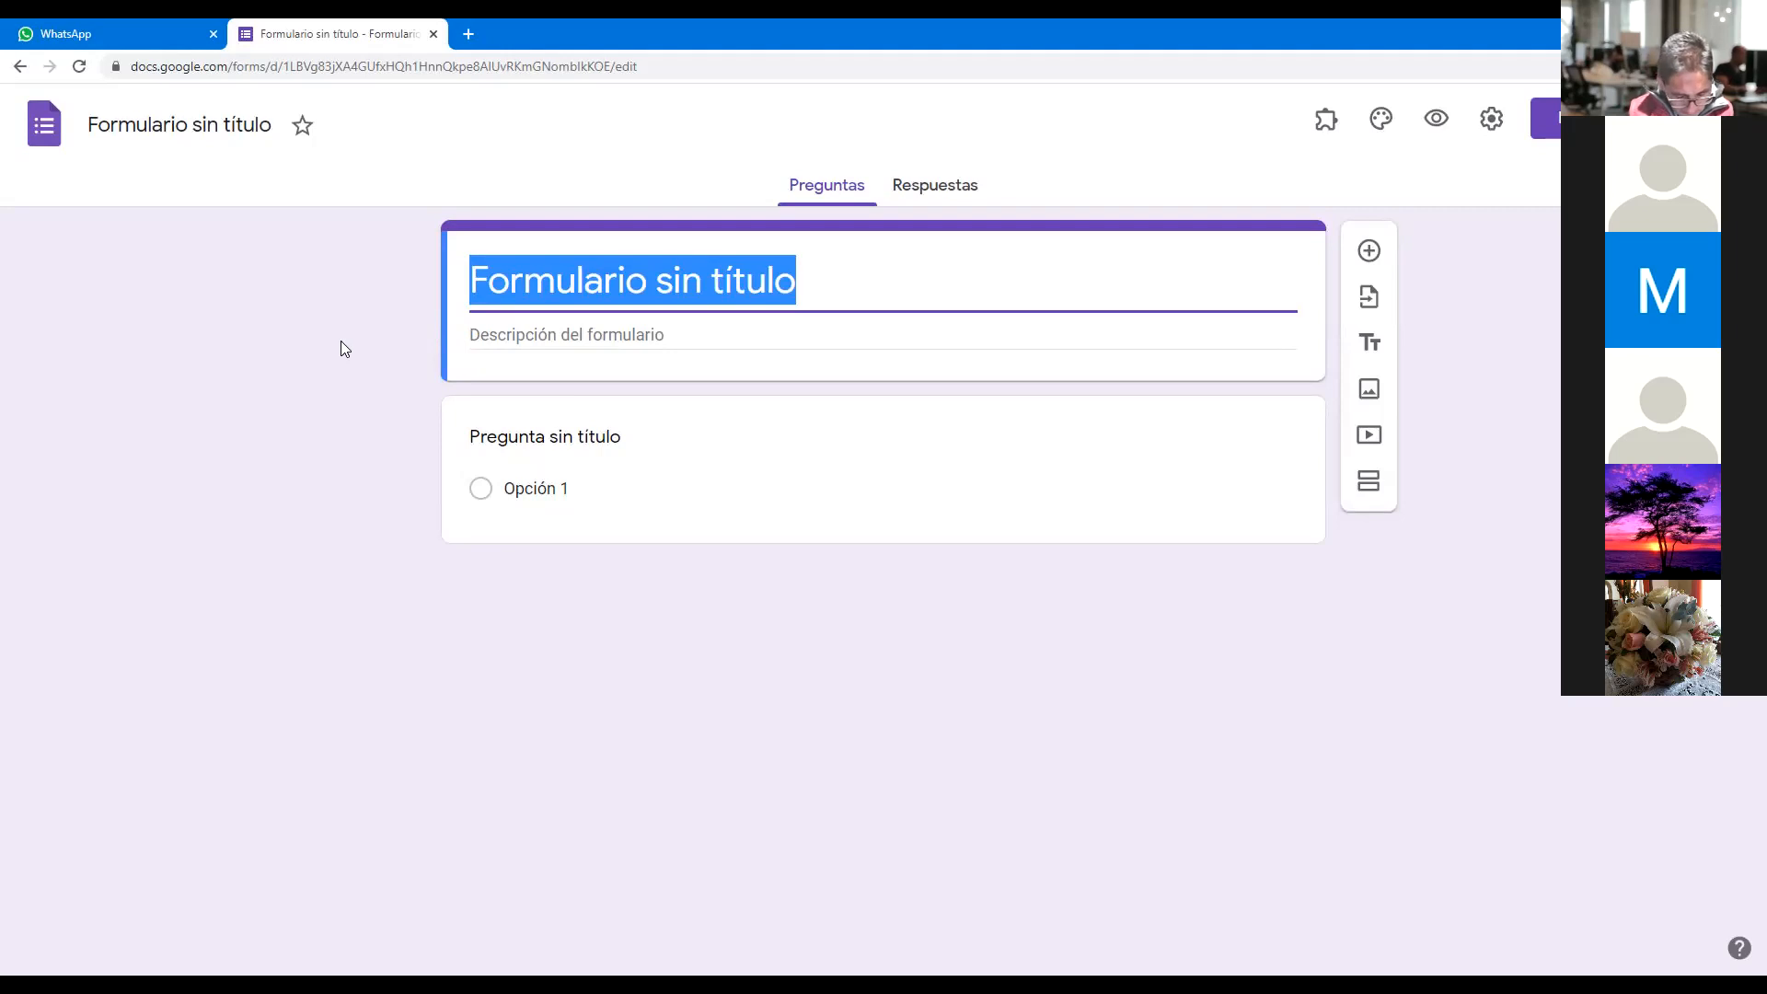
type("gr")
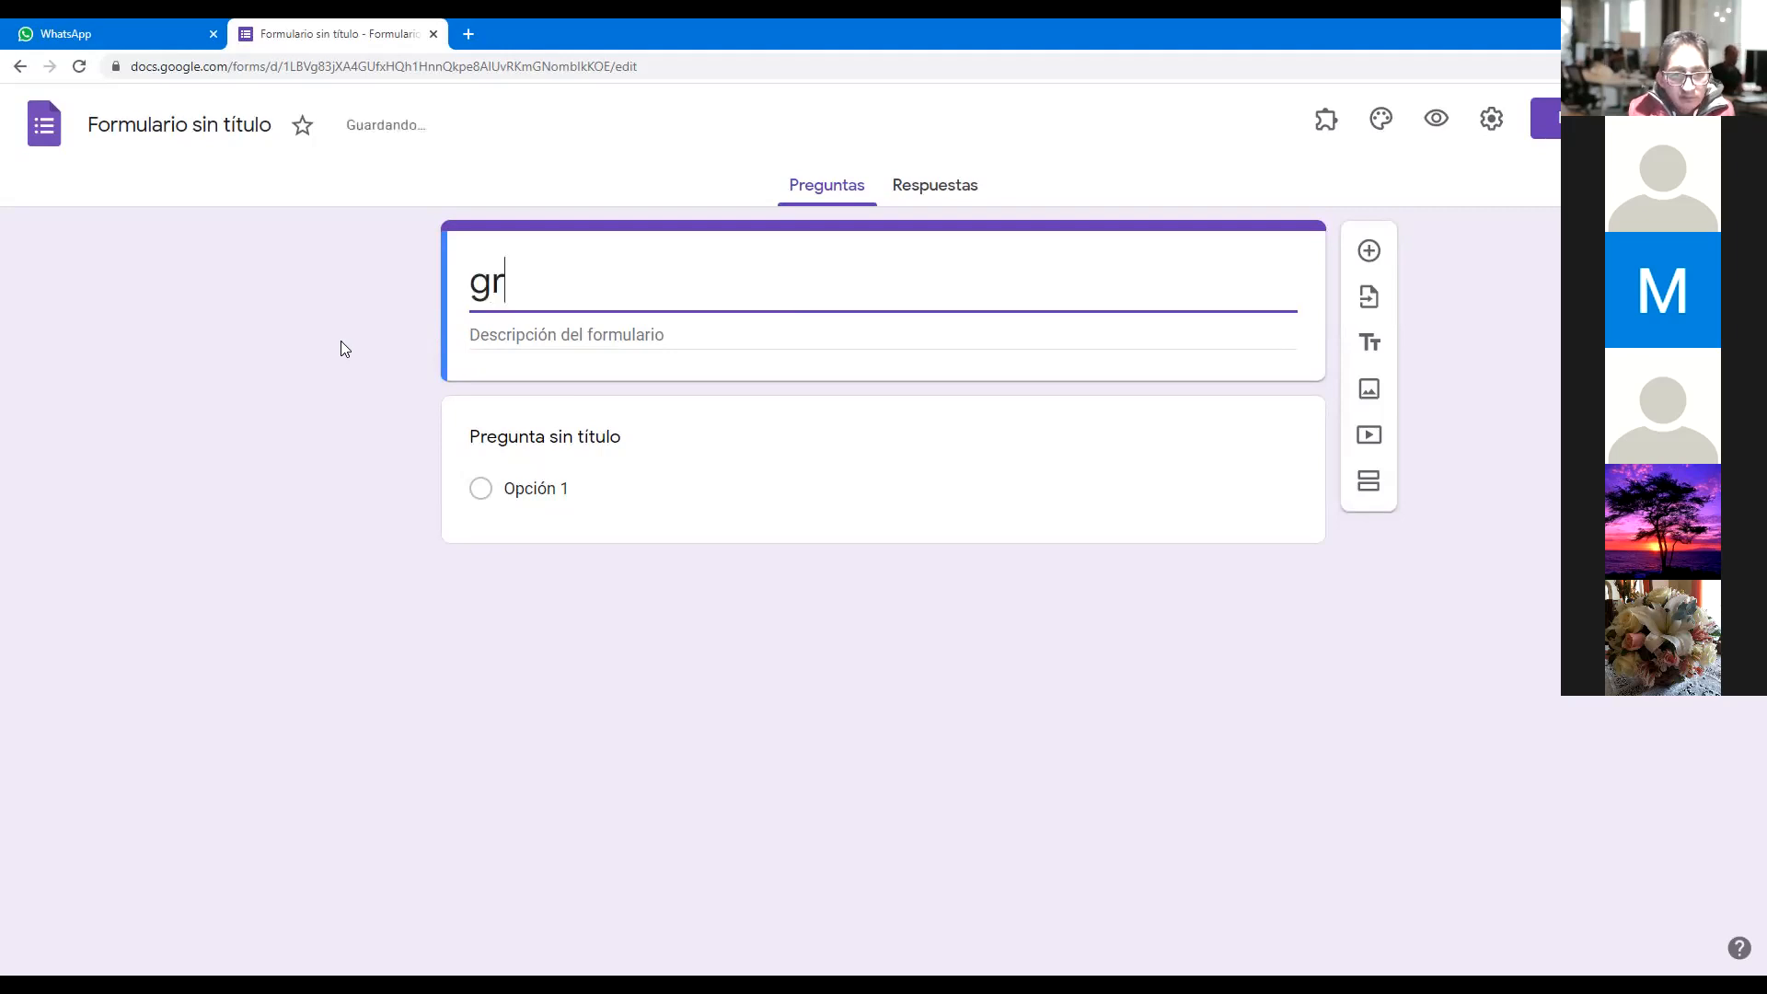
key("BackSpace")
key("BackSpace")
type("G")
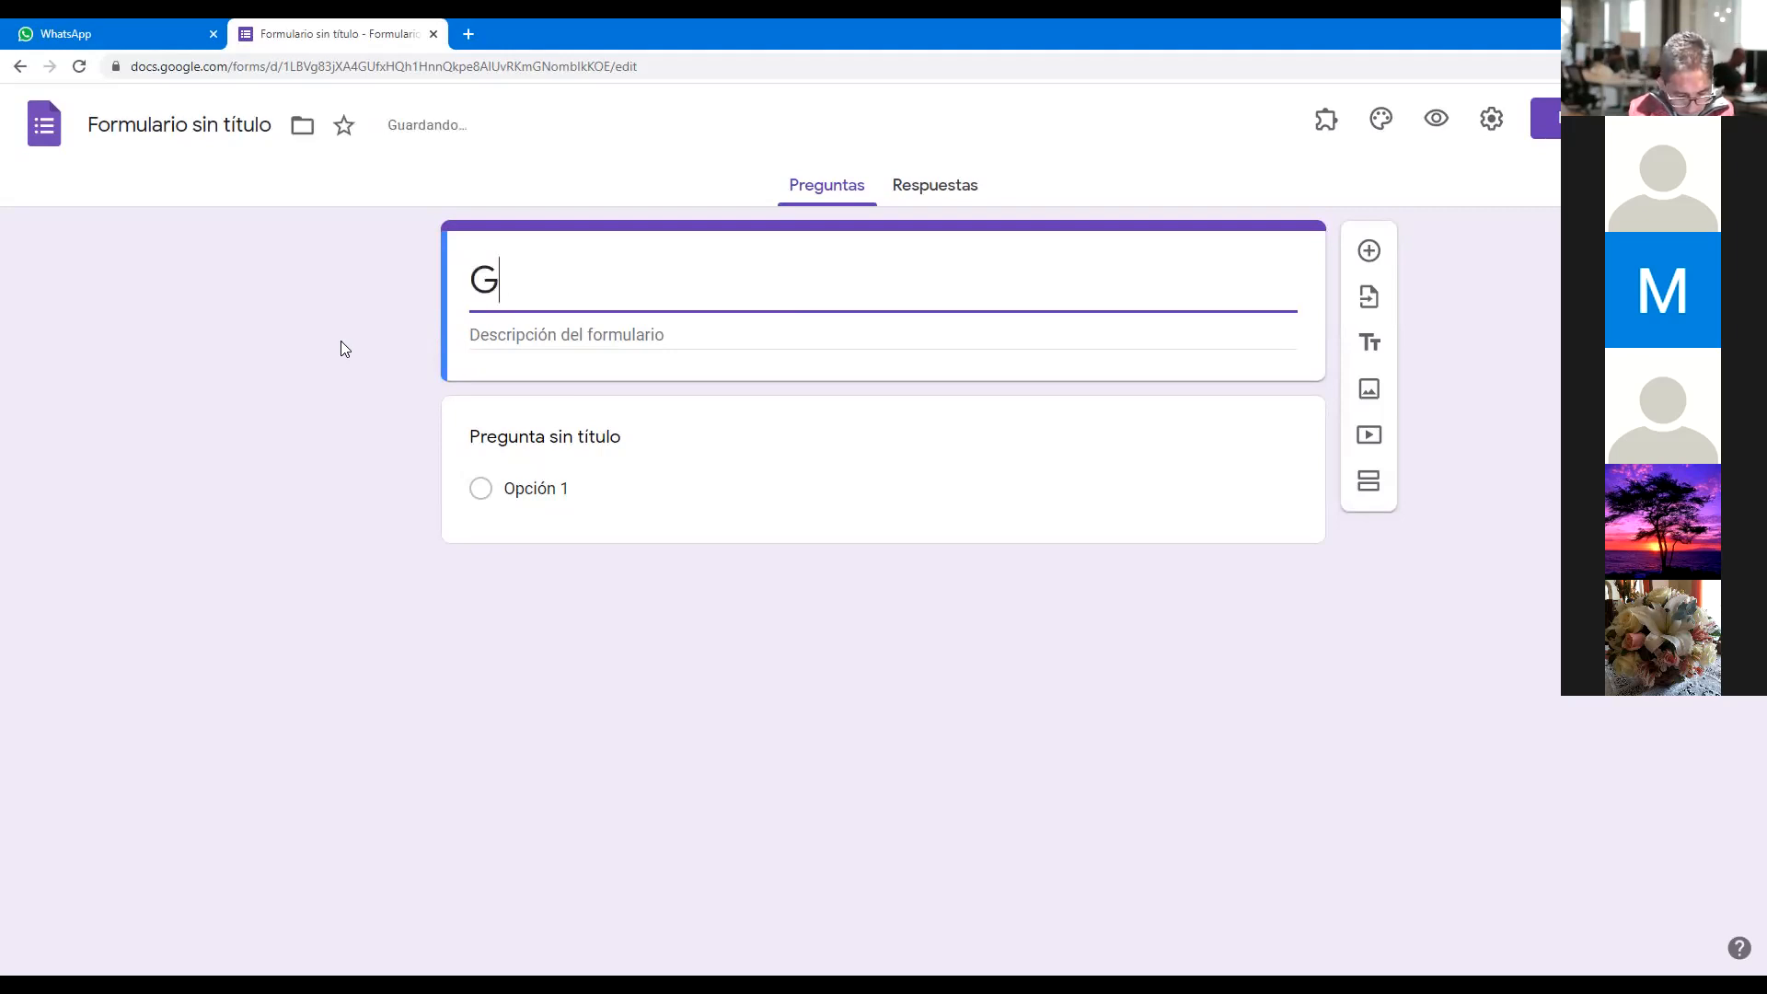
type("REET")
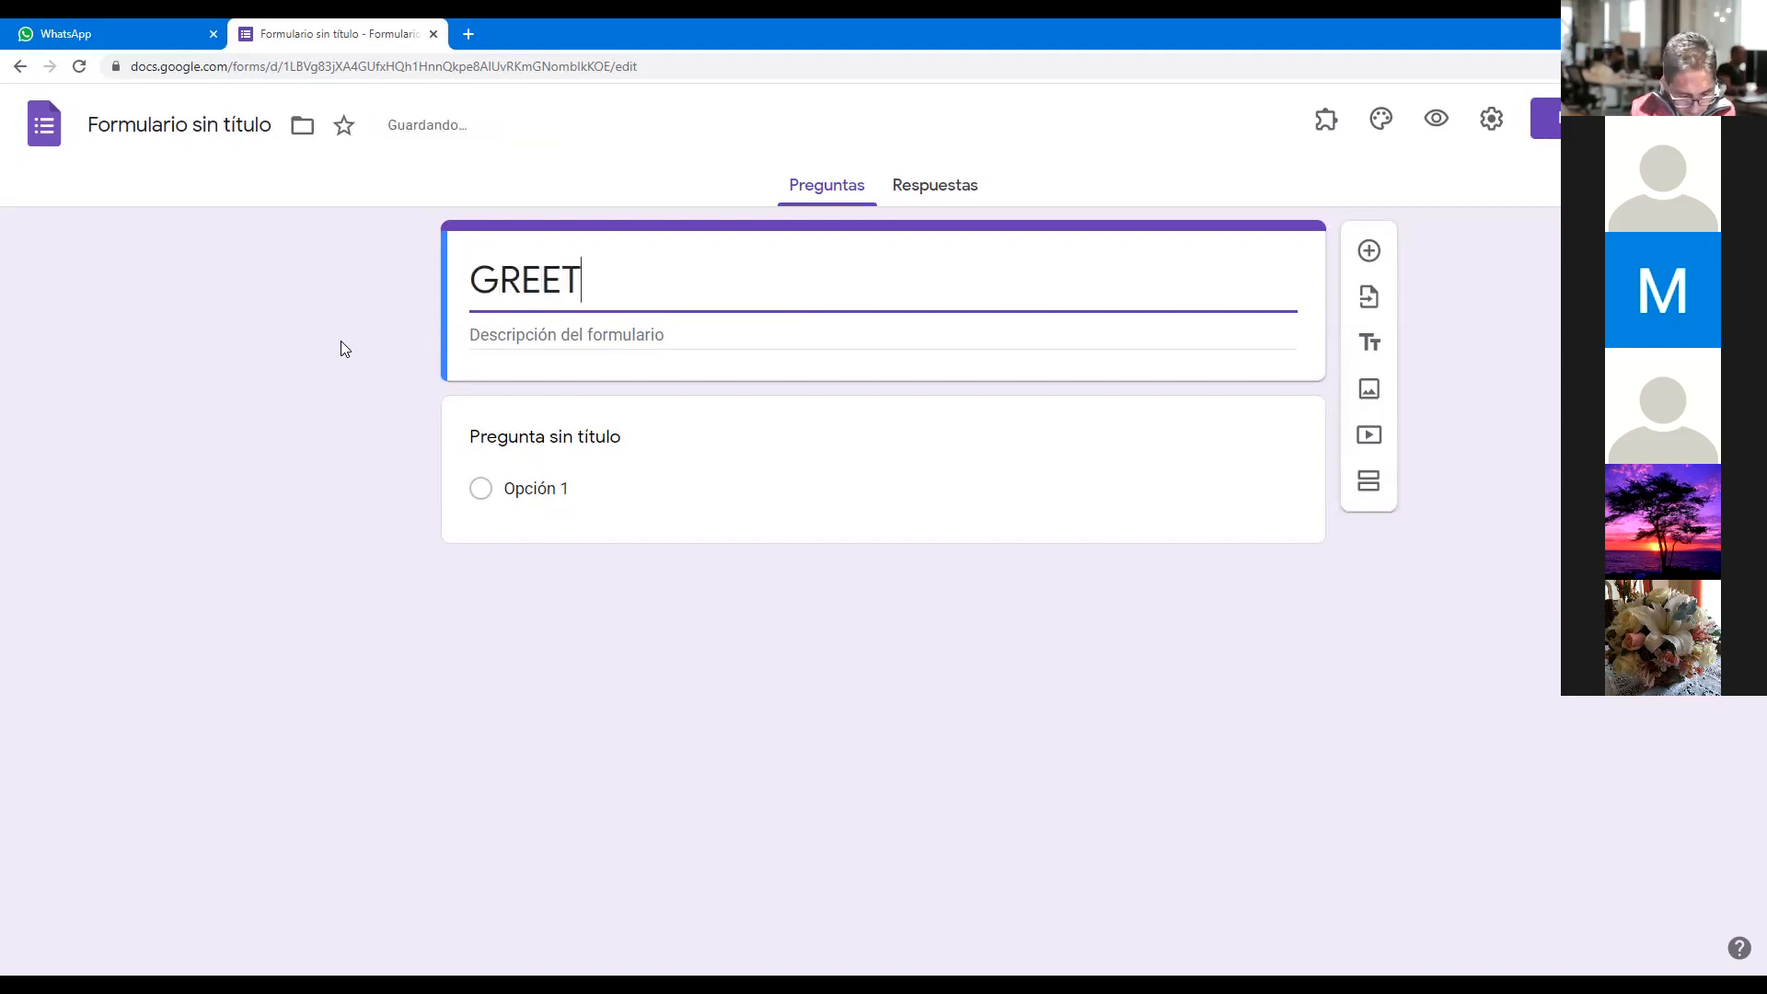
type("INGS")
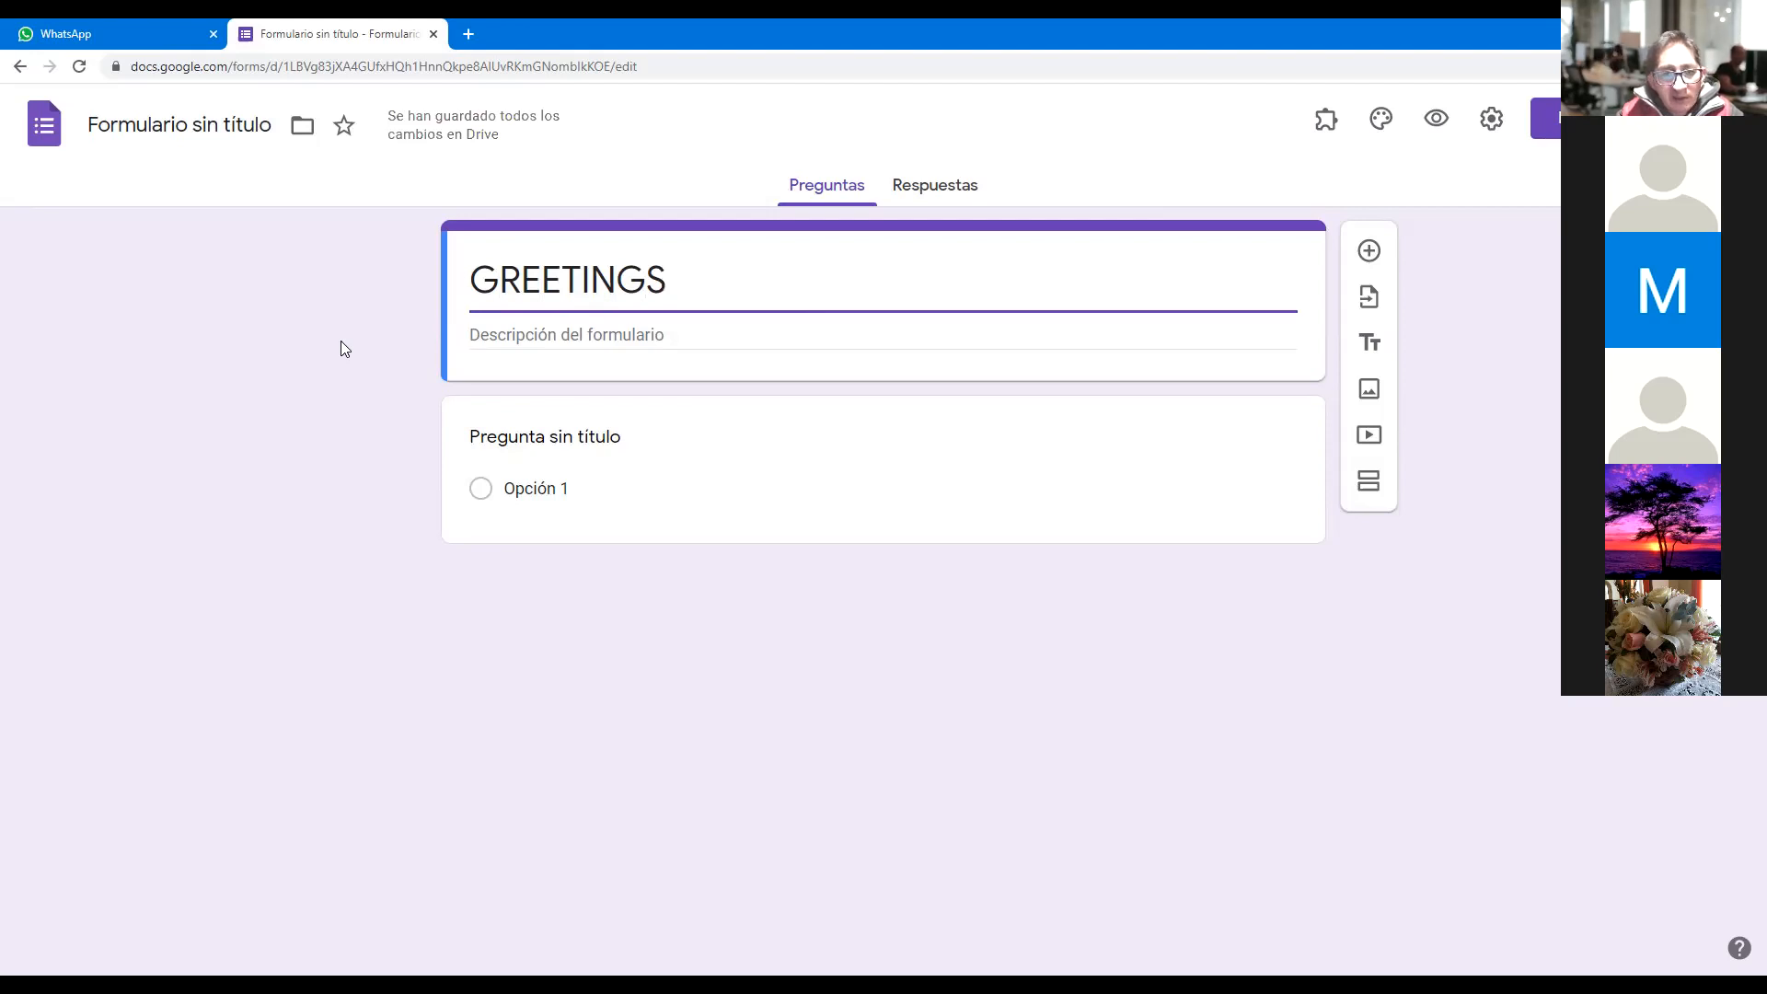
- Enter "Saludos" as the form's description
left_click(488, 336)
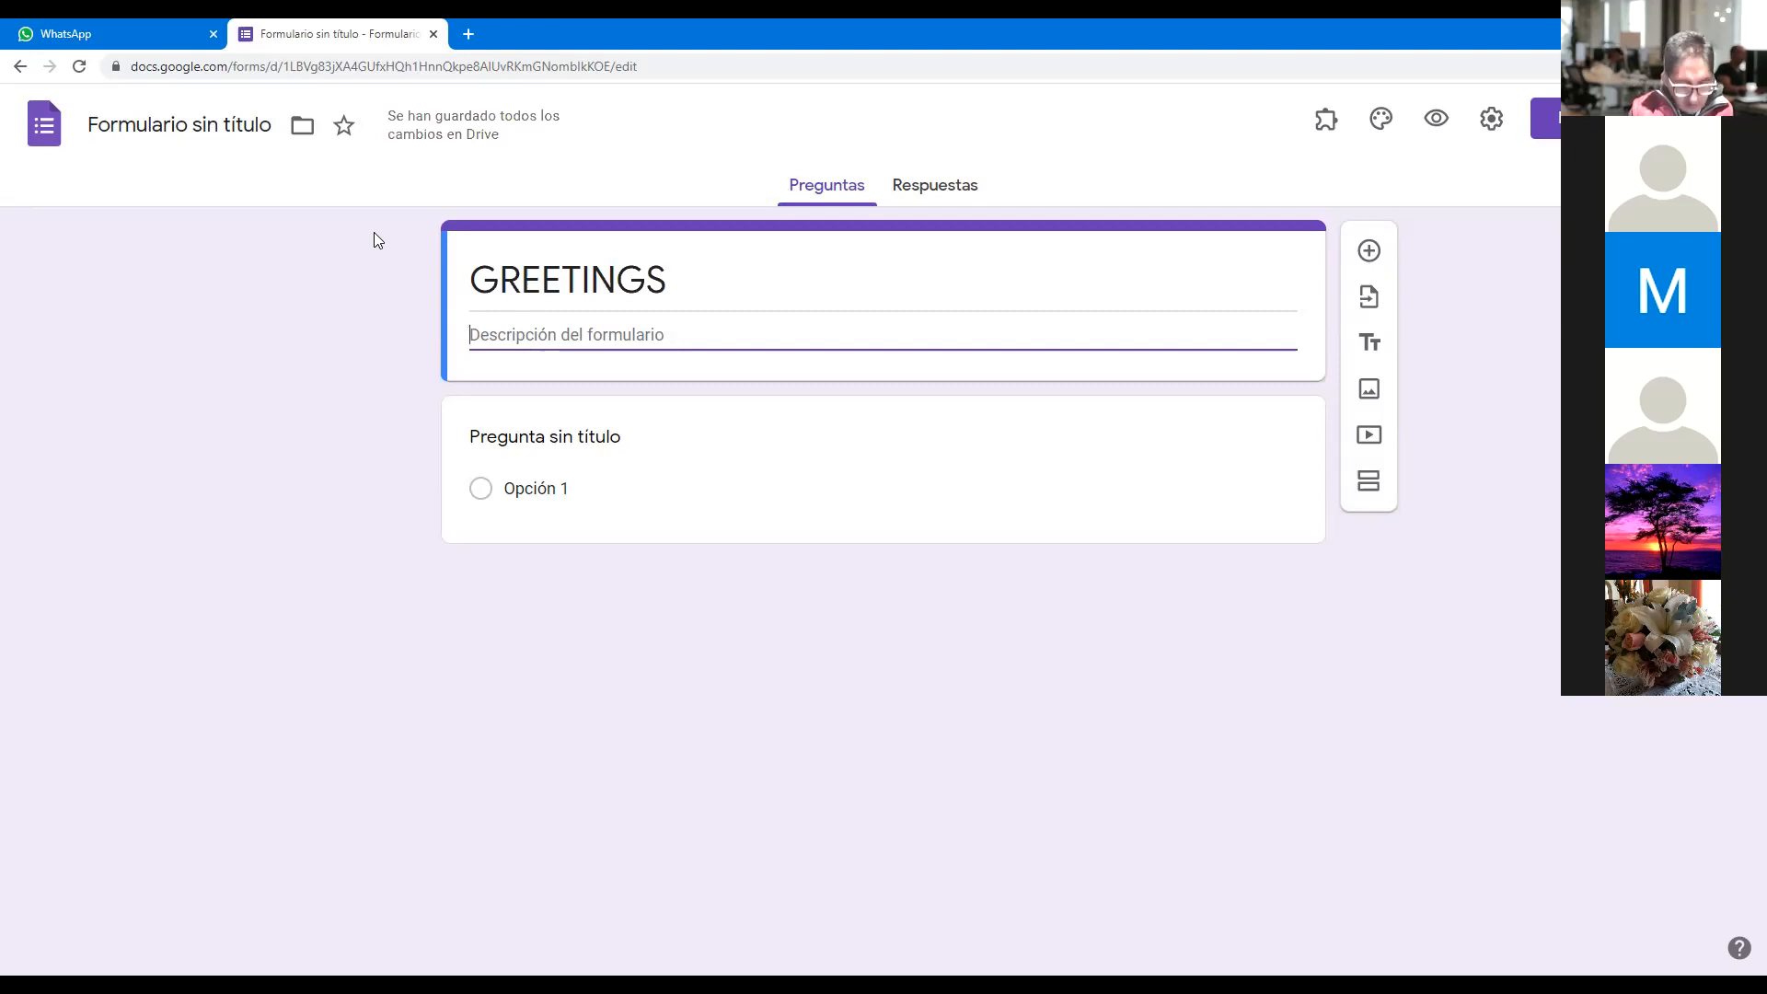
type("wi")
key("BackSpace")
key("BackSpace")
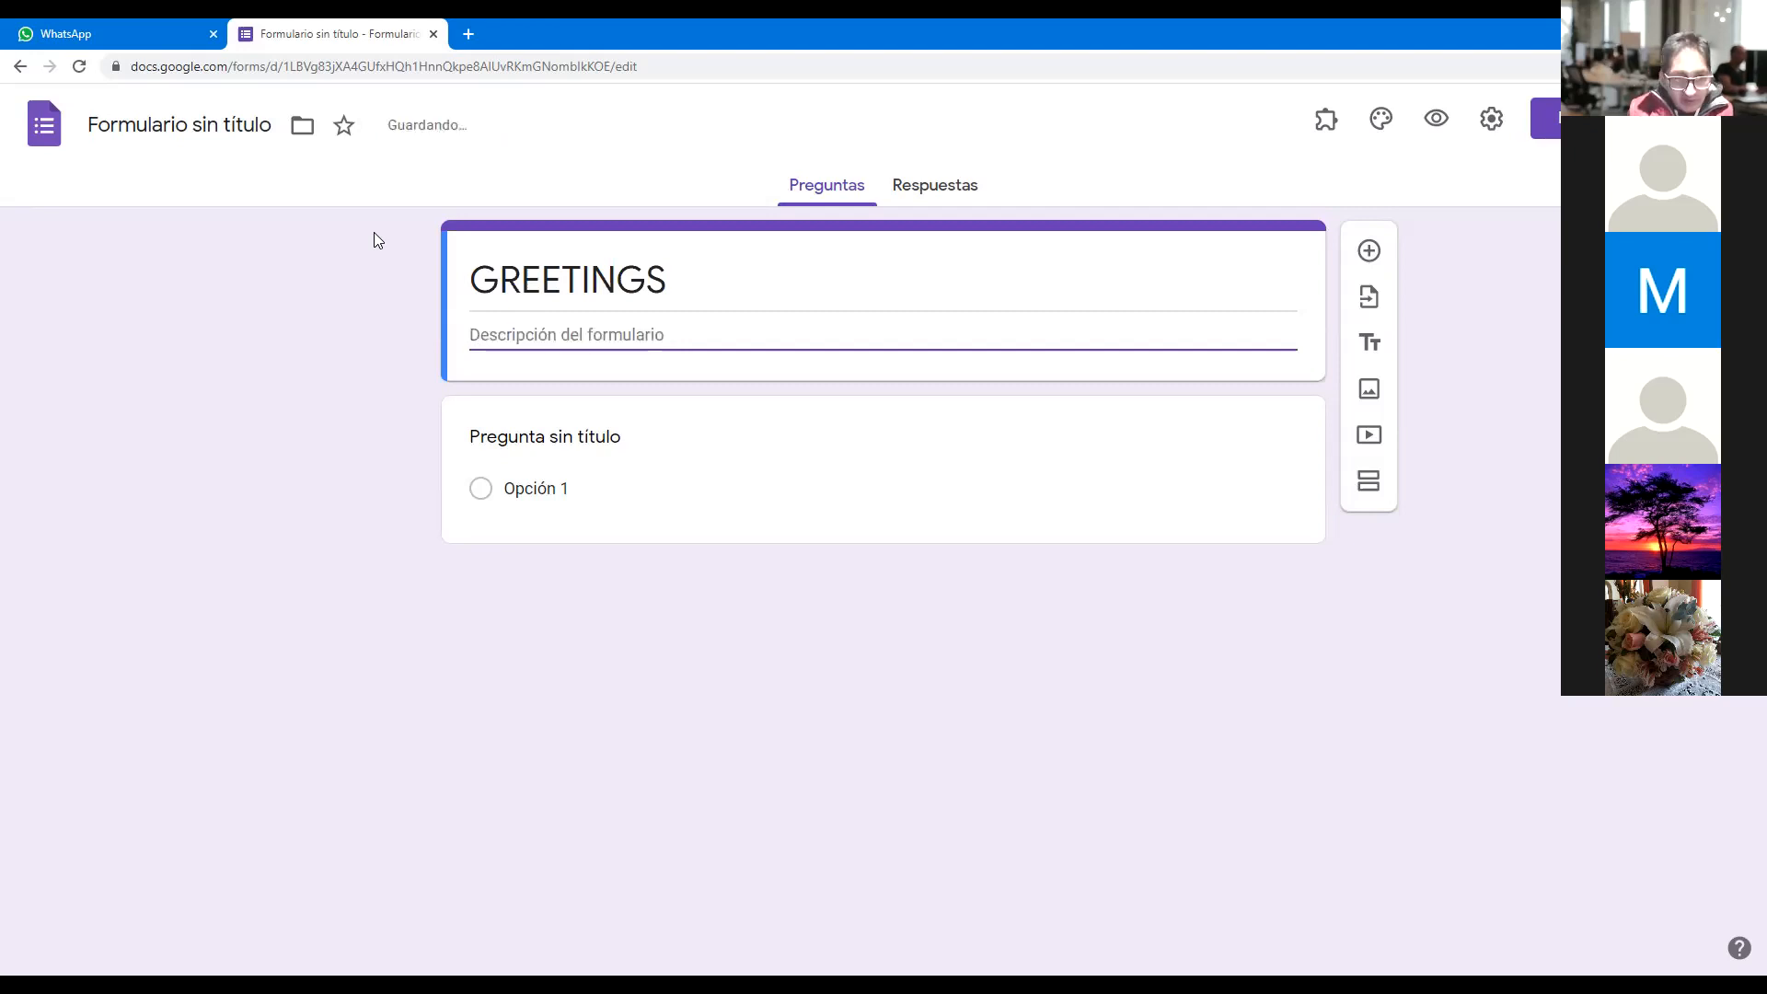
type("Sal")
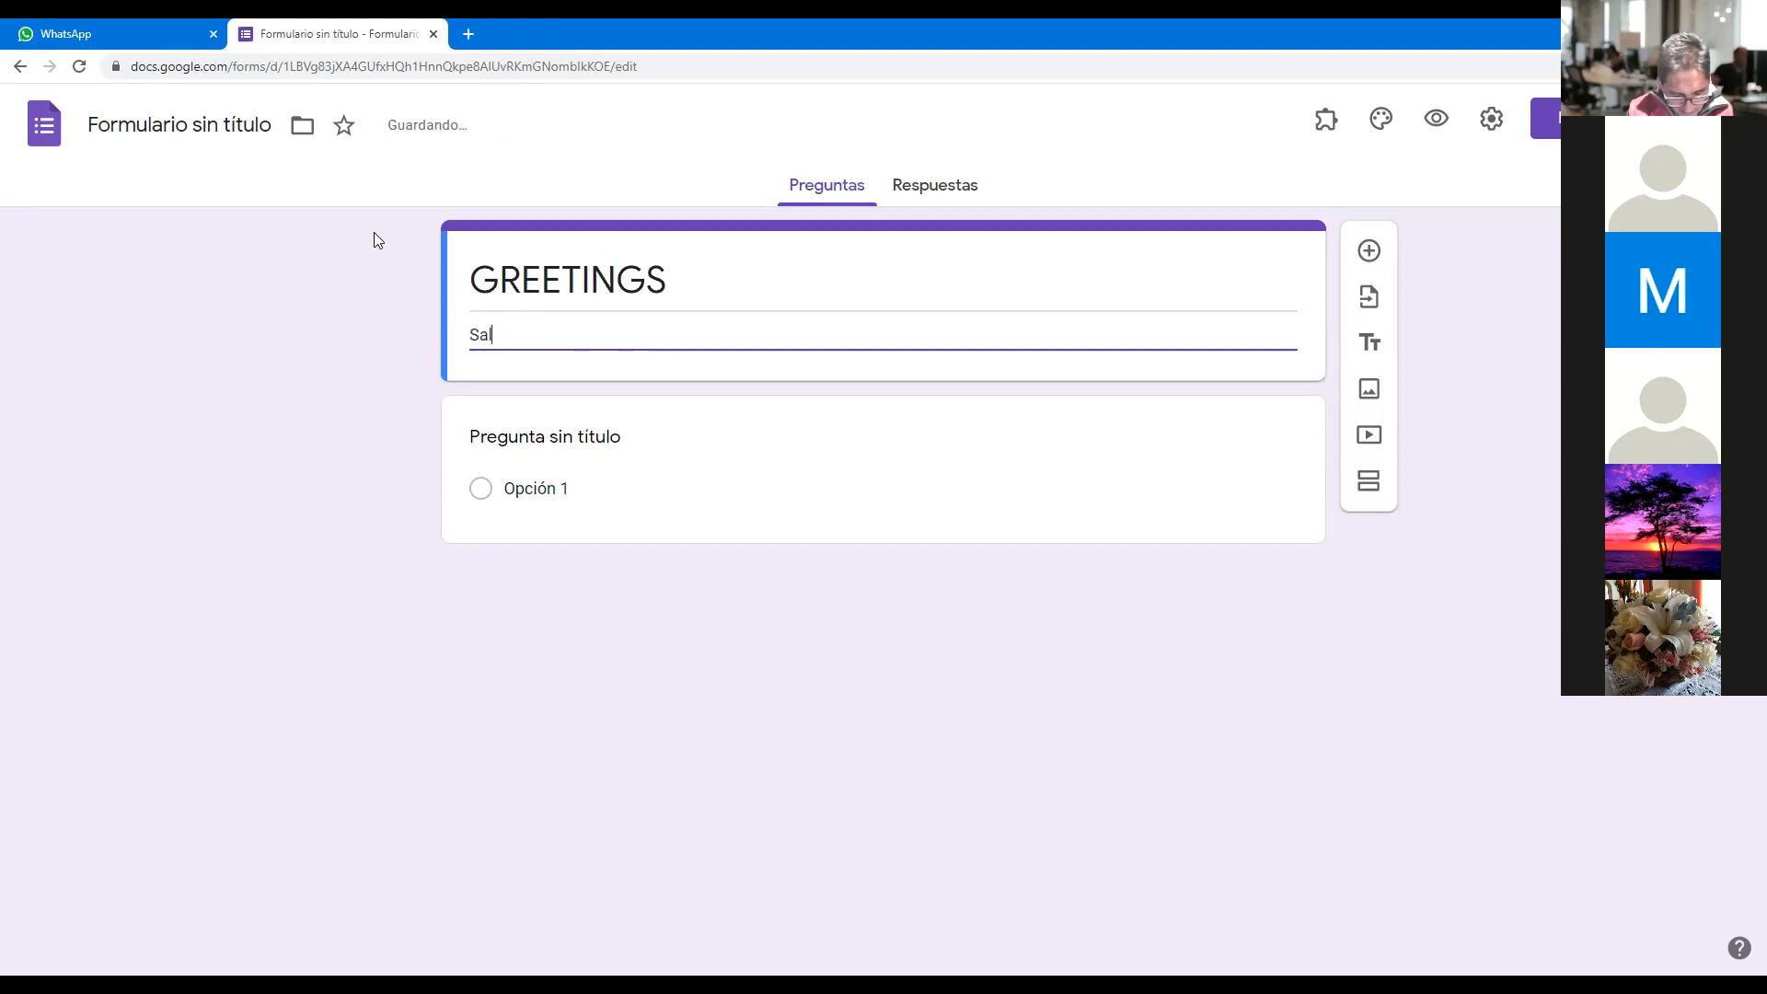
type("udos")
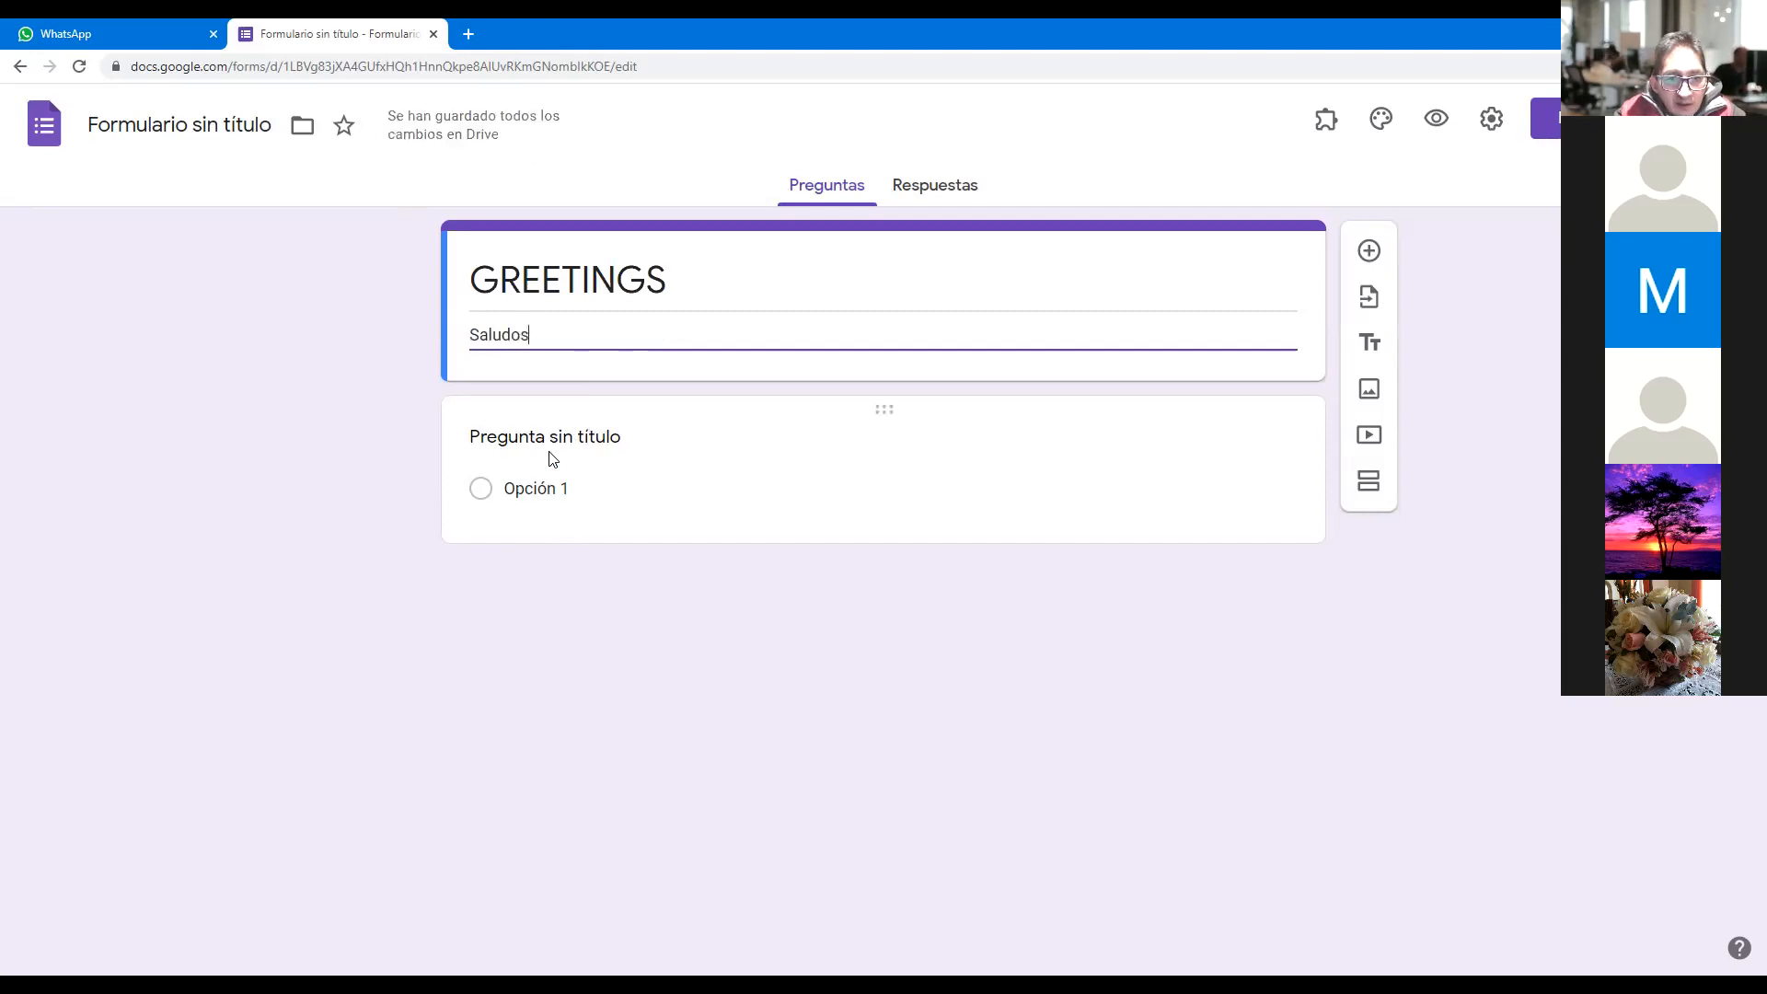
left_click(549, 373)
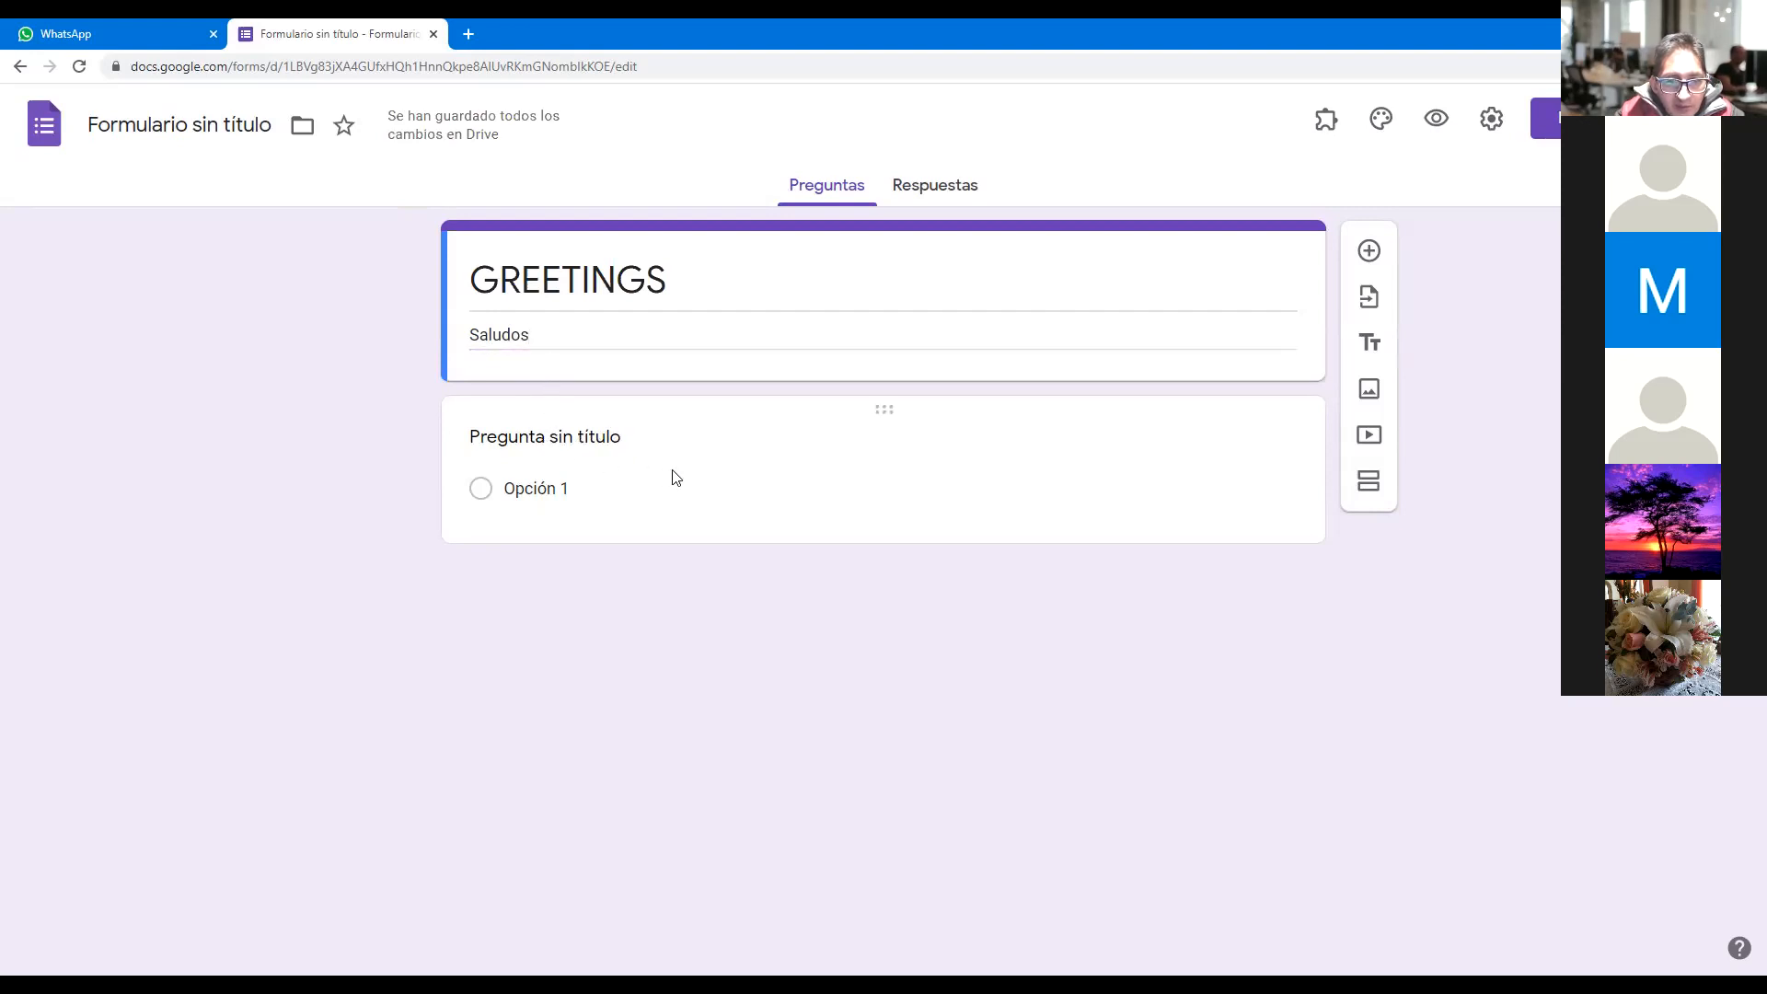
- Change the first question's type to Respuesta corta and set its text to "What's your name?"
left_click(546, 439)
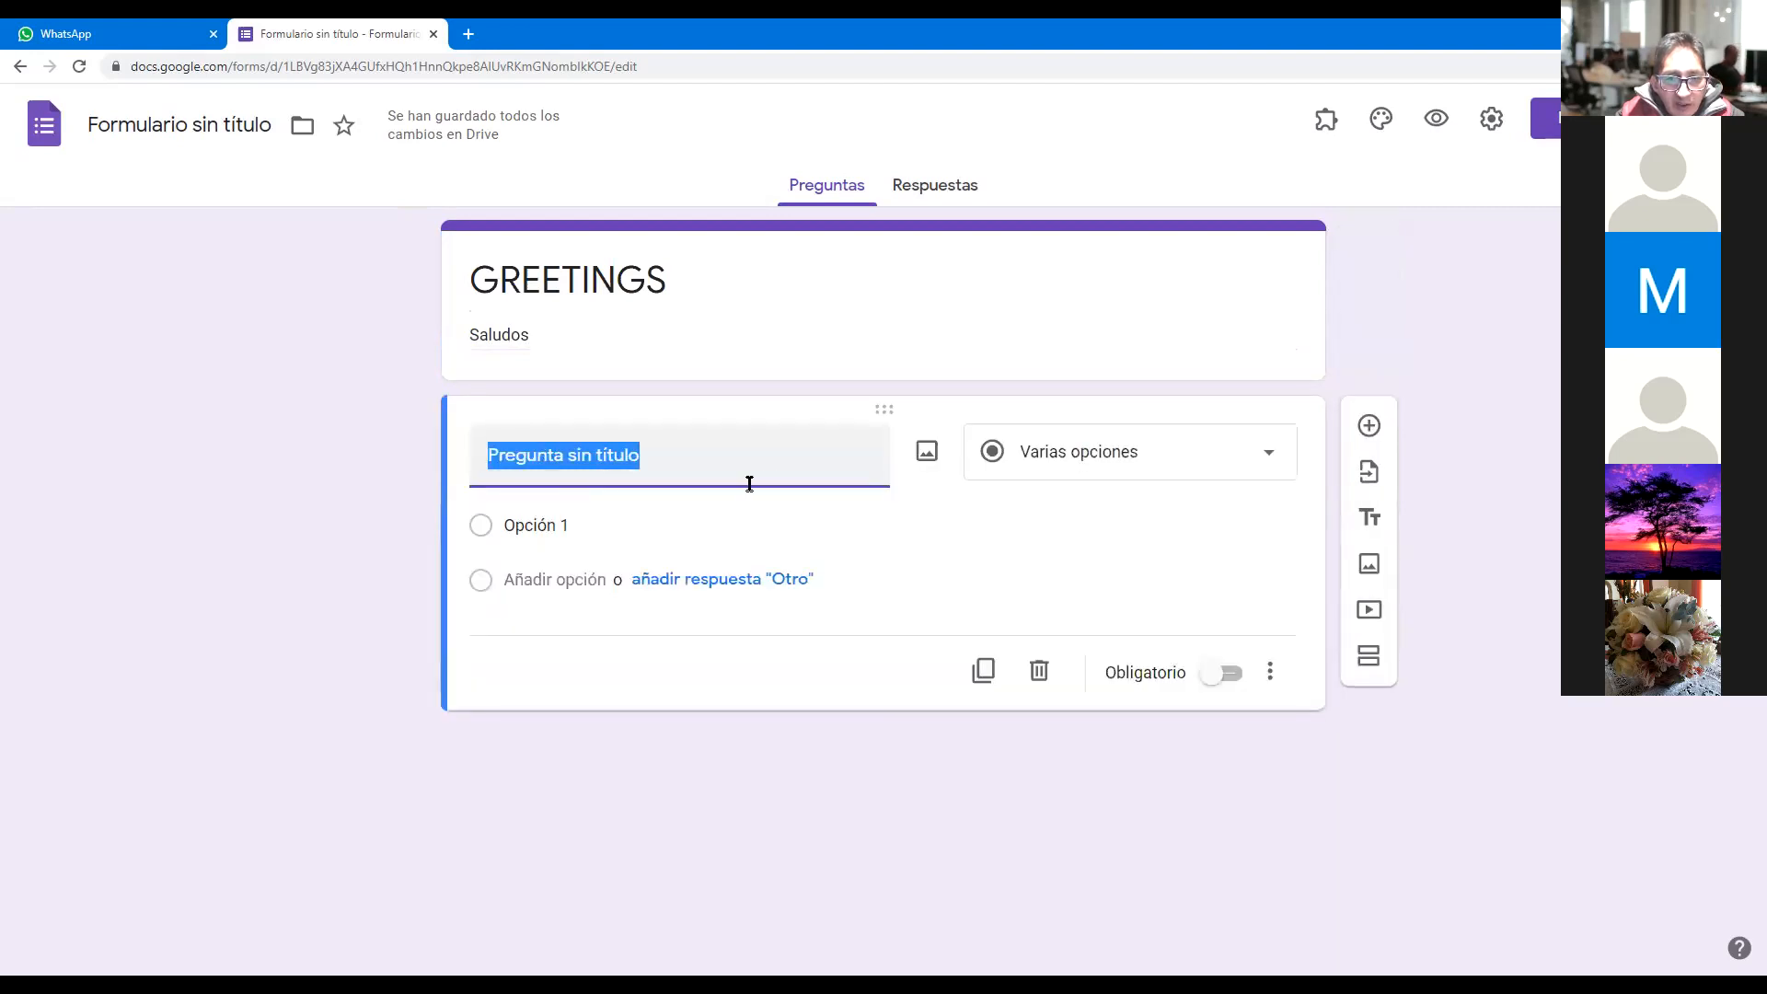
left_click(1269, 460)
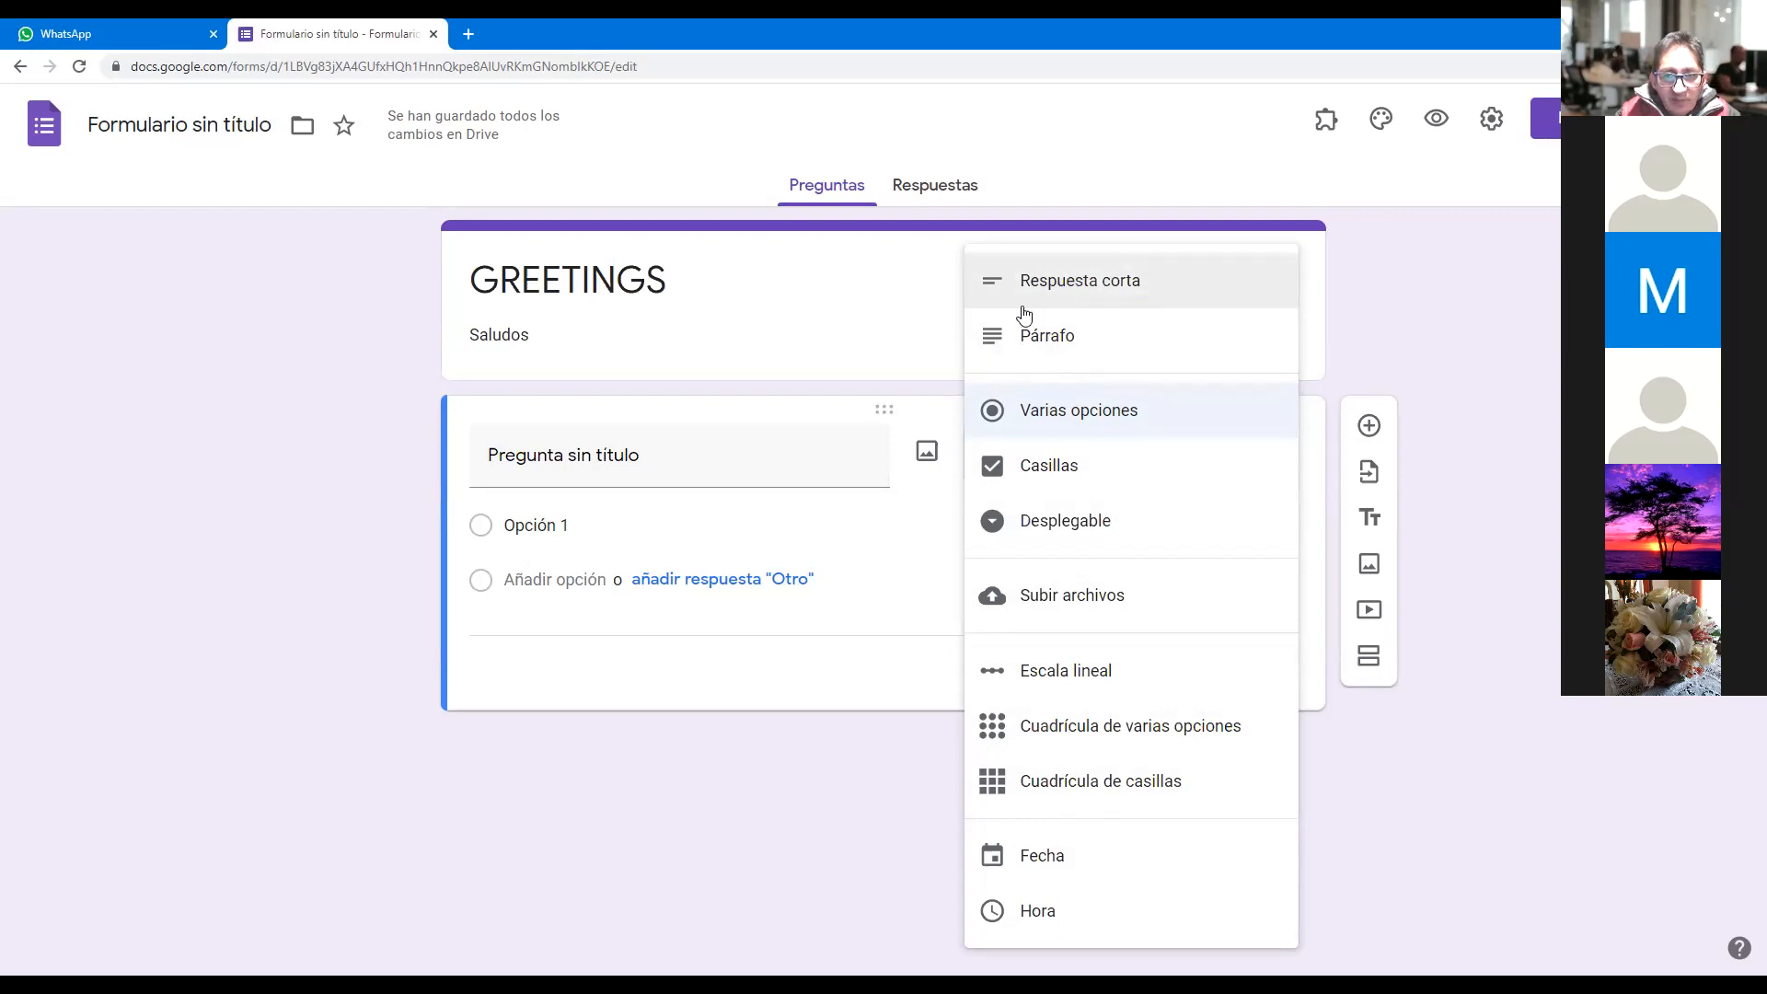
left_click(1066, 284)
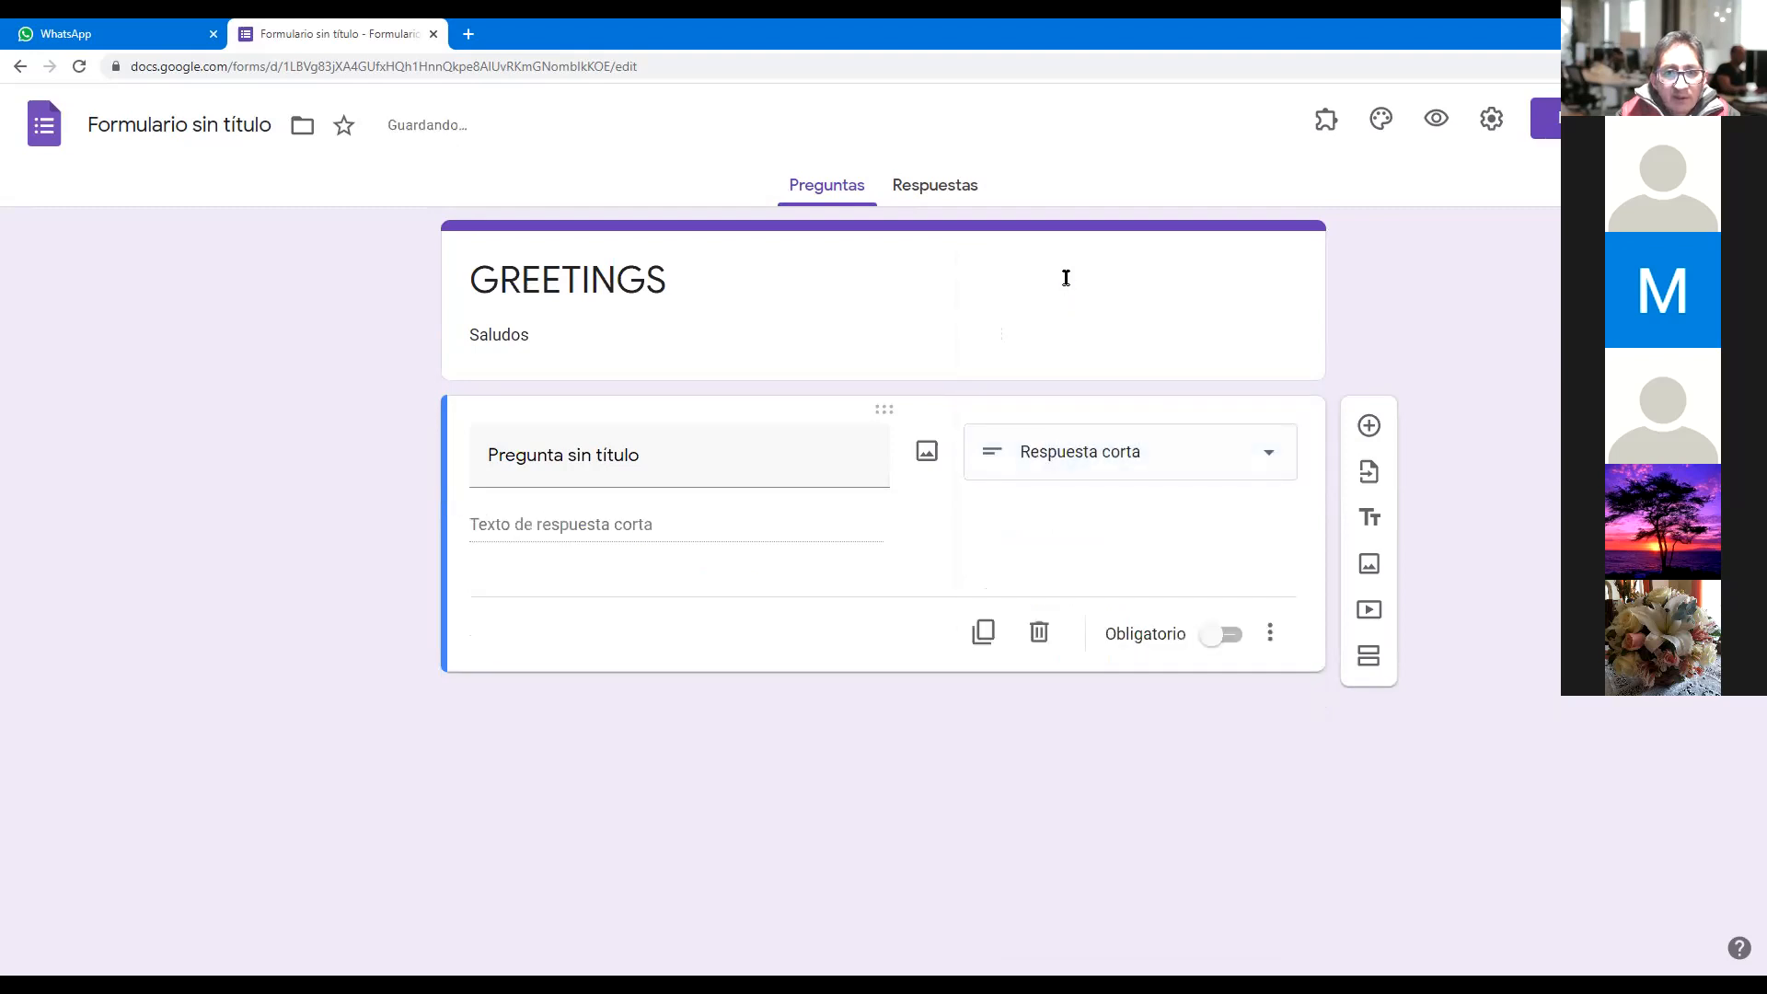
left_click(520, 460)
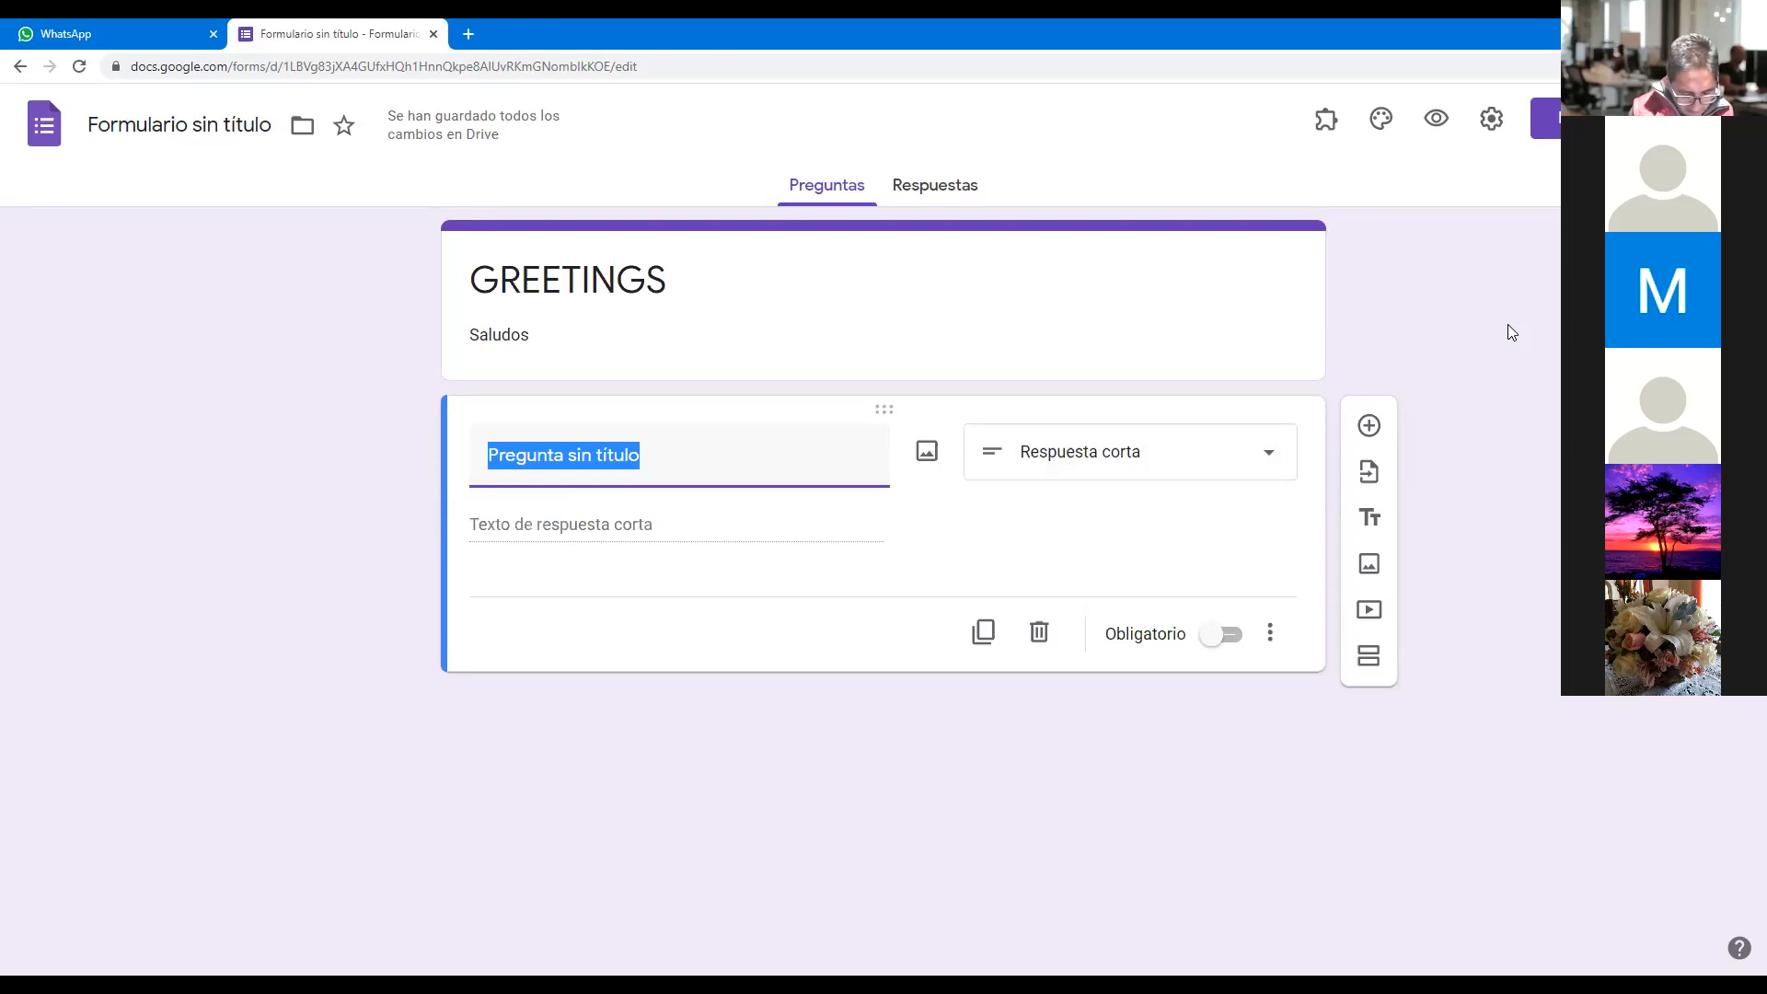
type("Wha")
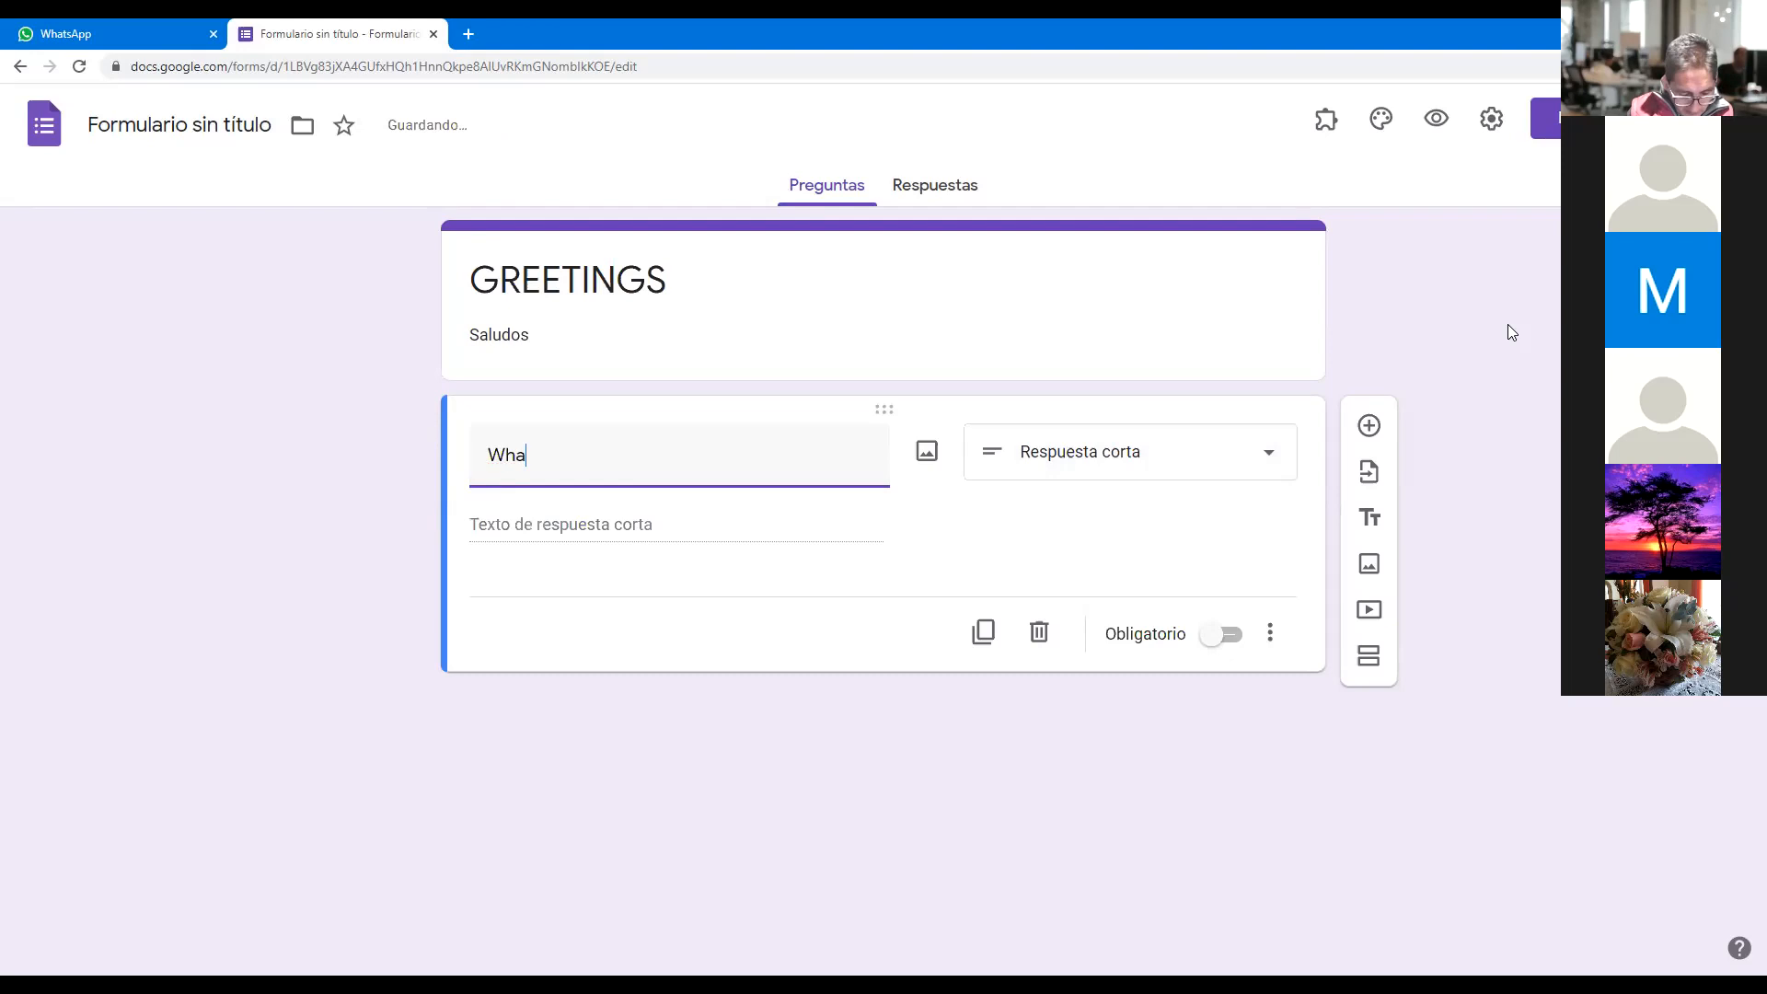
type("t's your name")
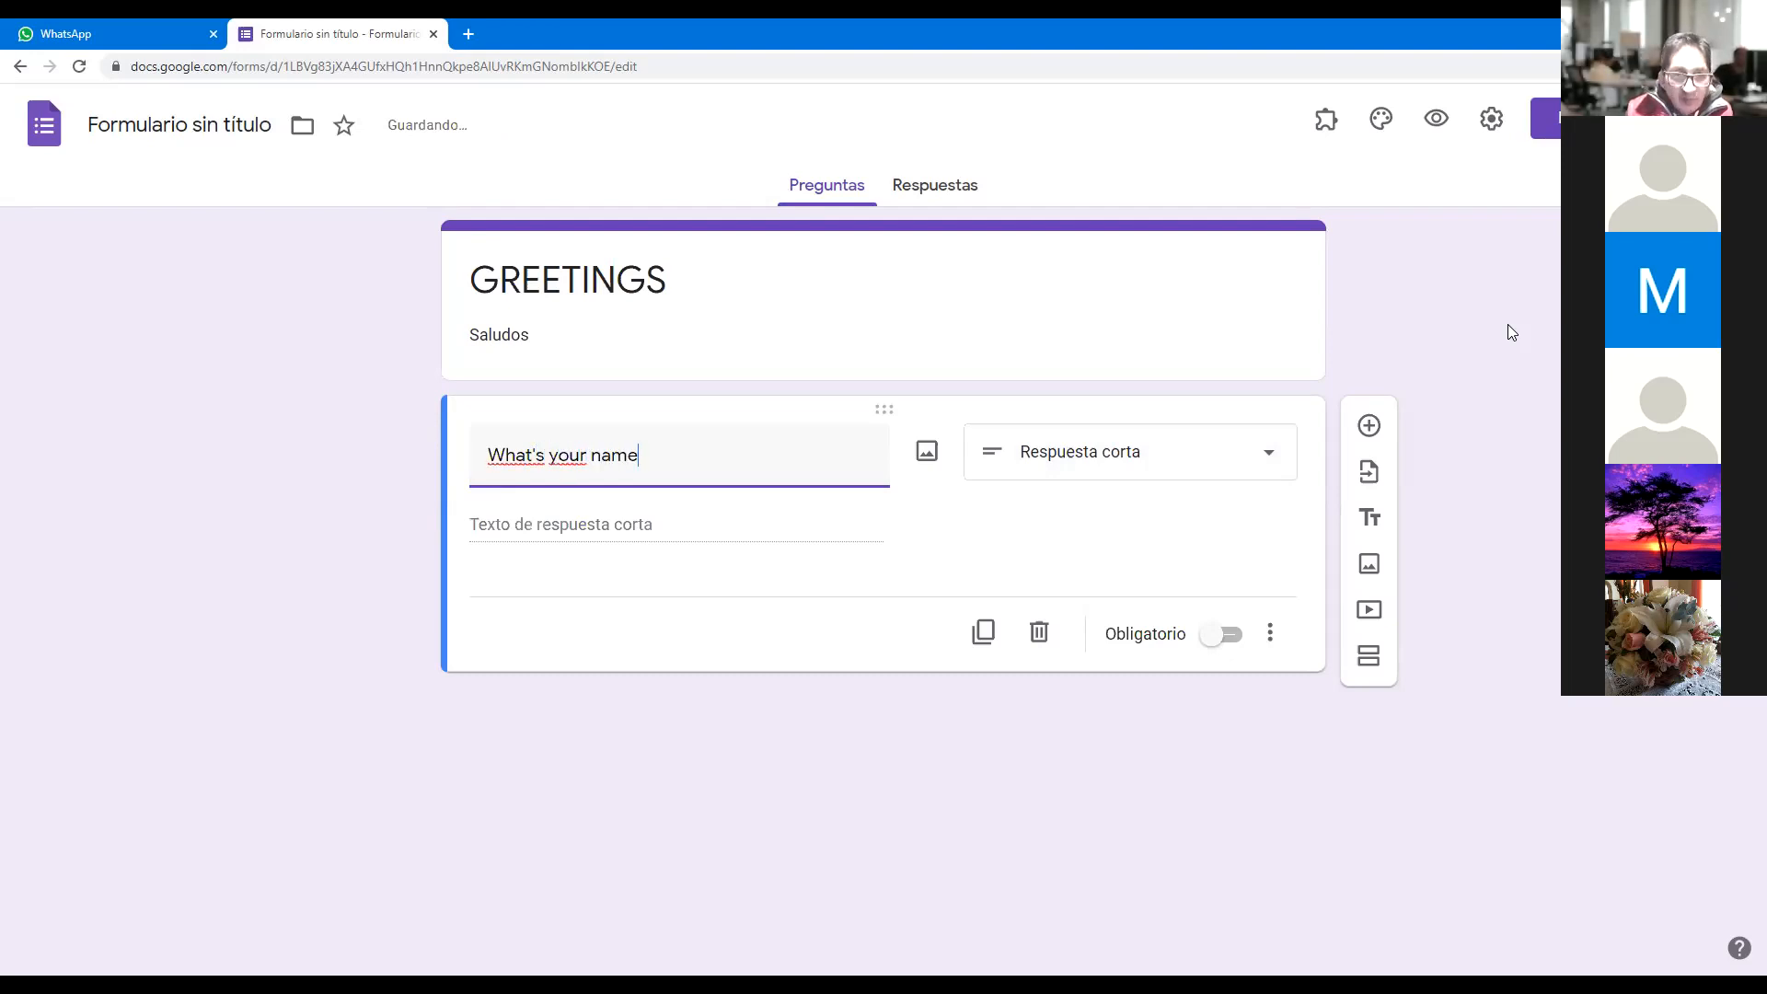
type("?")
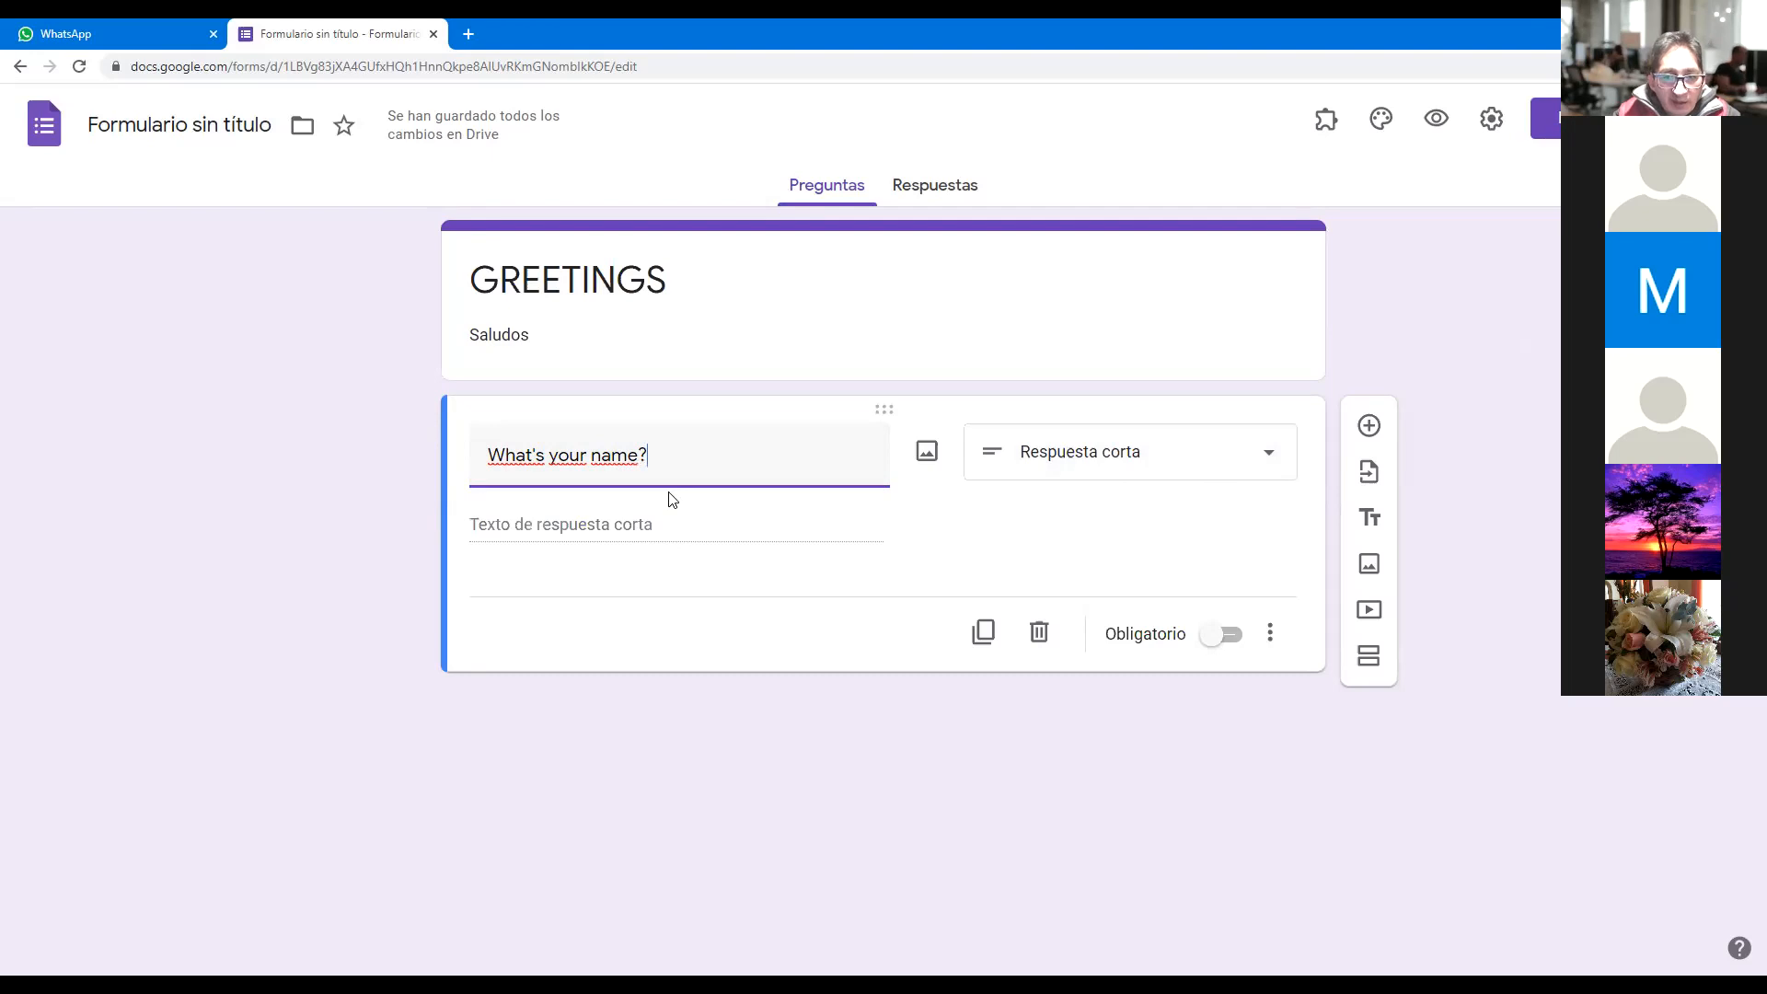
- Mark the "What's your name?" question as Obligatorio and add a new question below it
left_click(1216, 644)
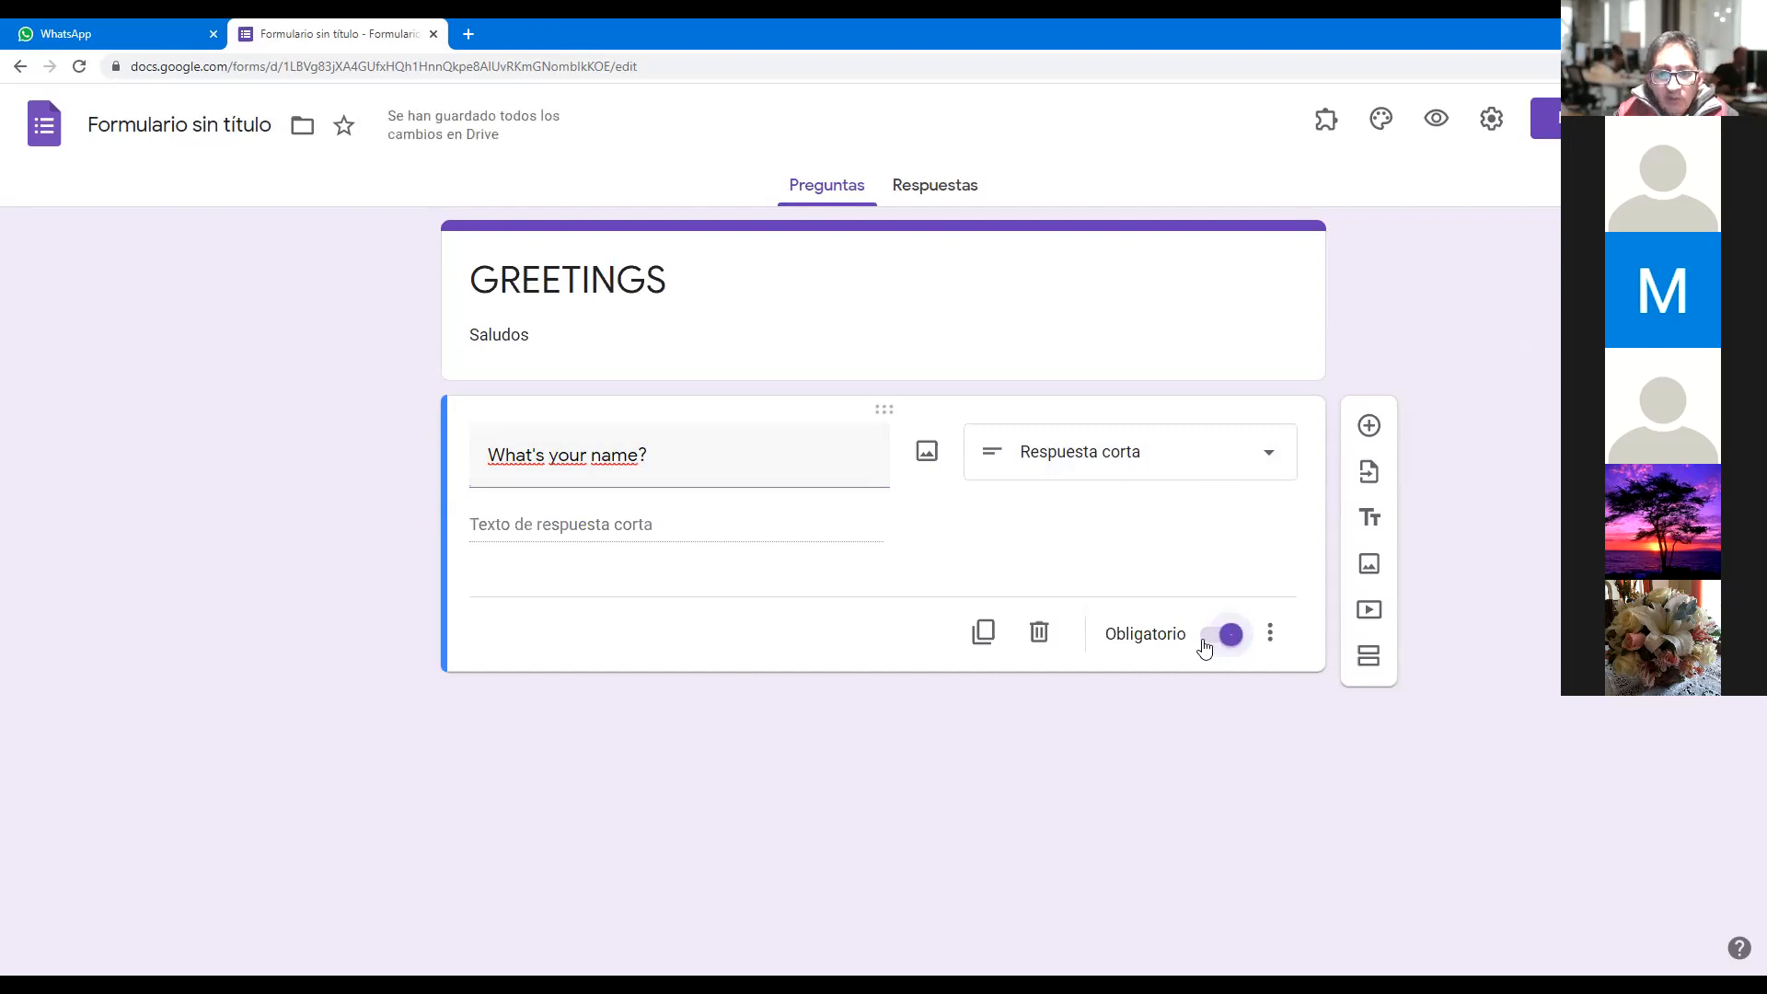
left_click(1155, 639)
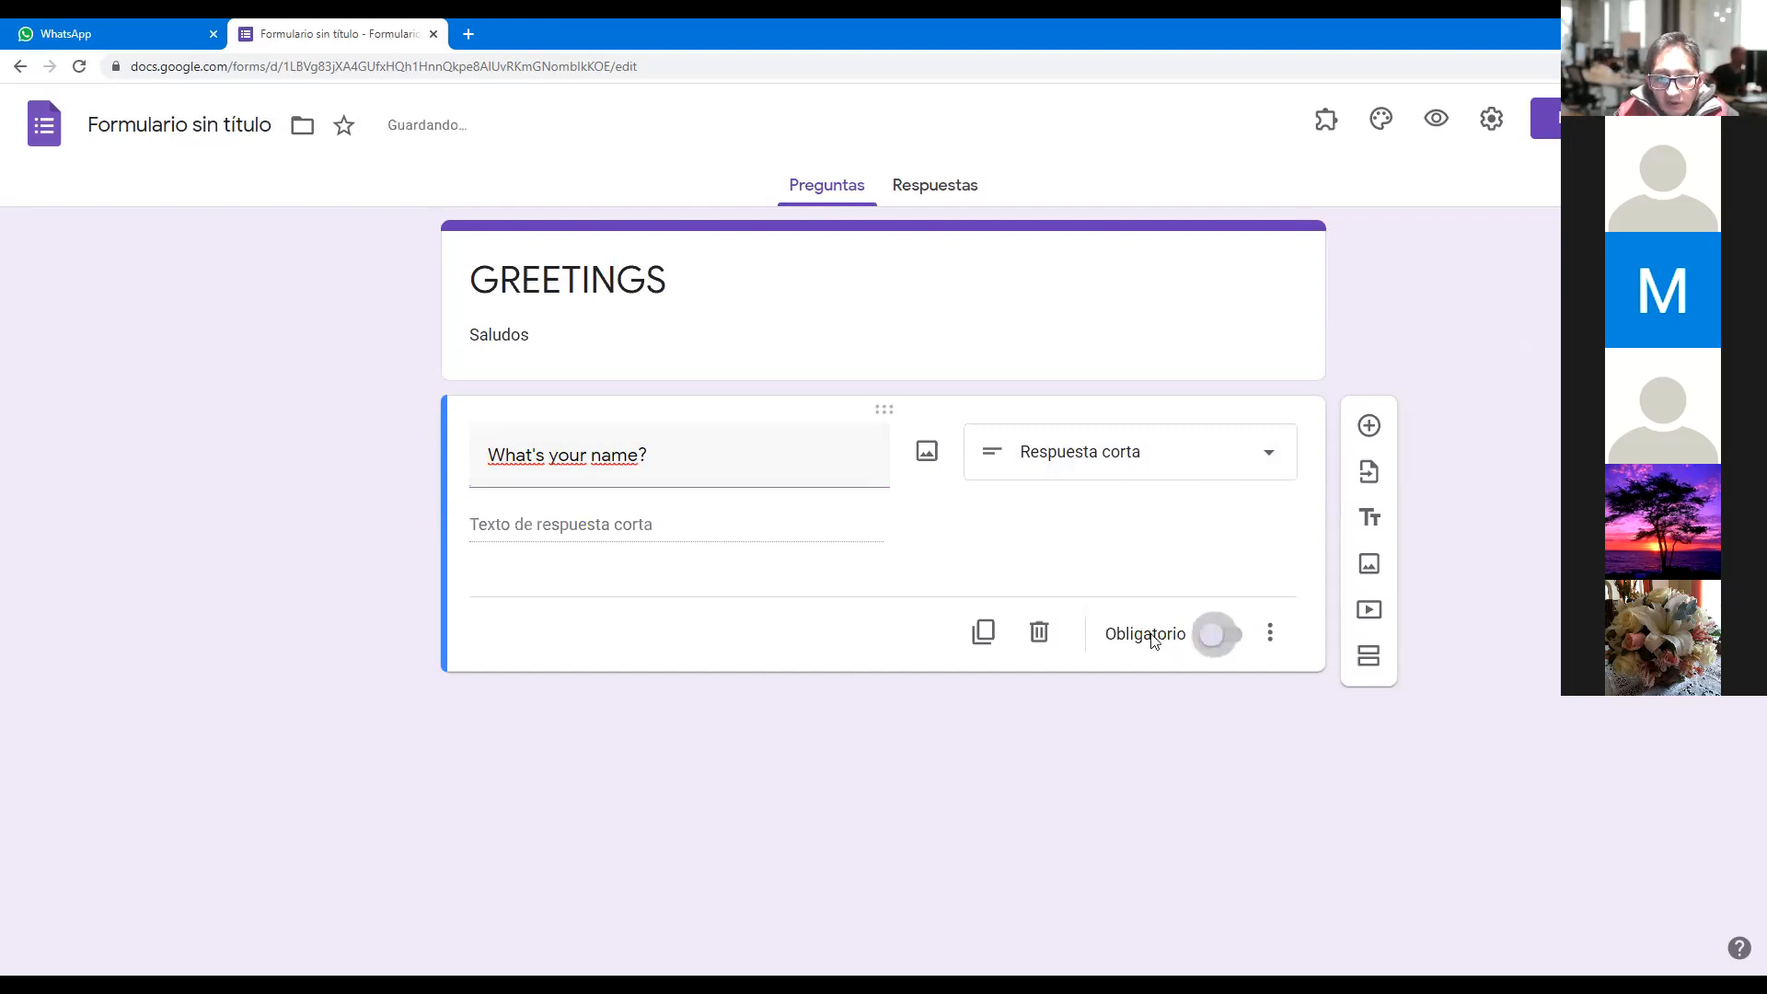
left_click(1204, 642)
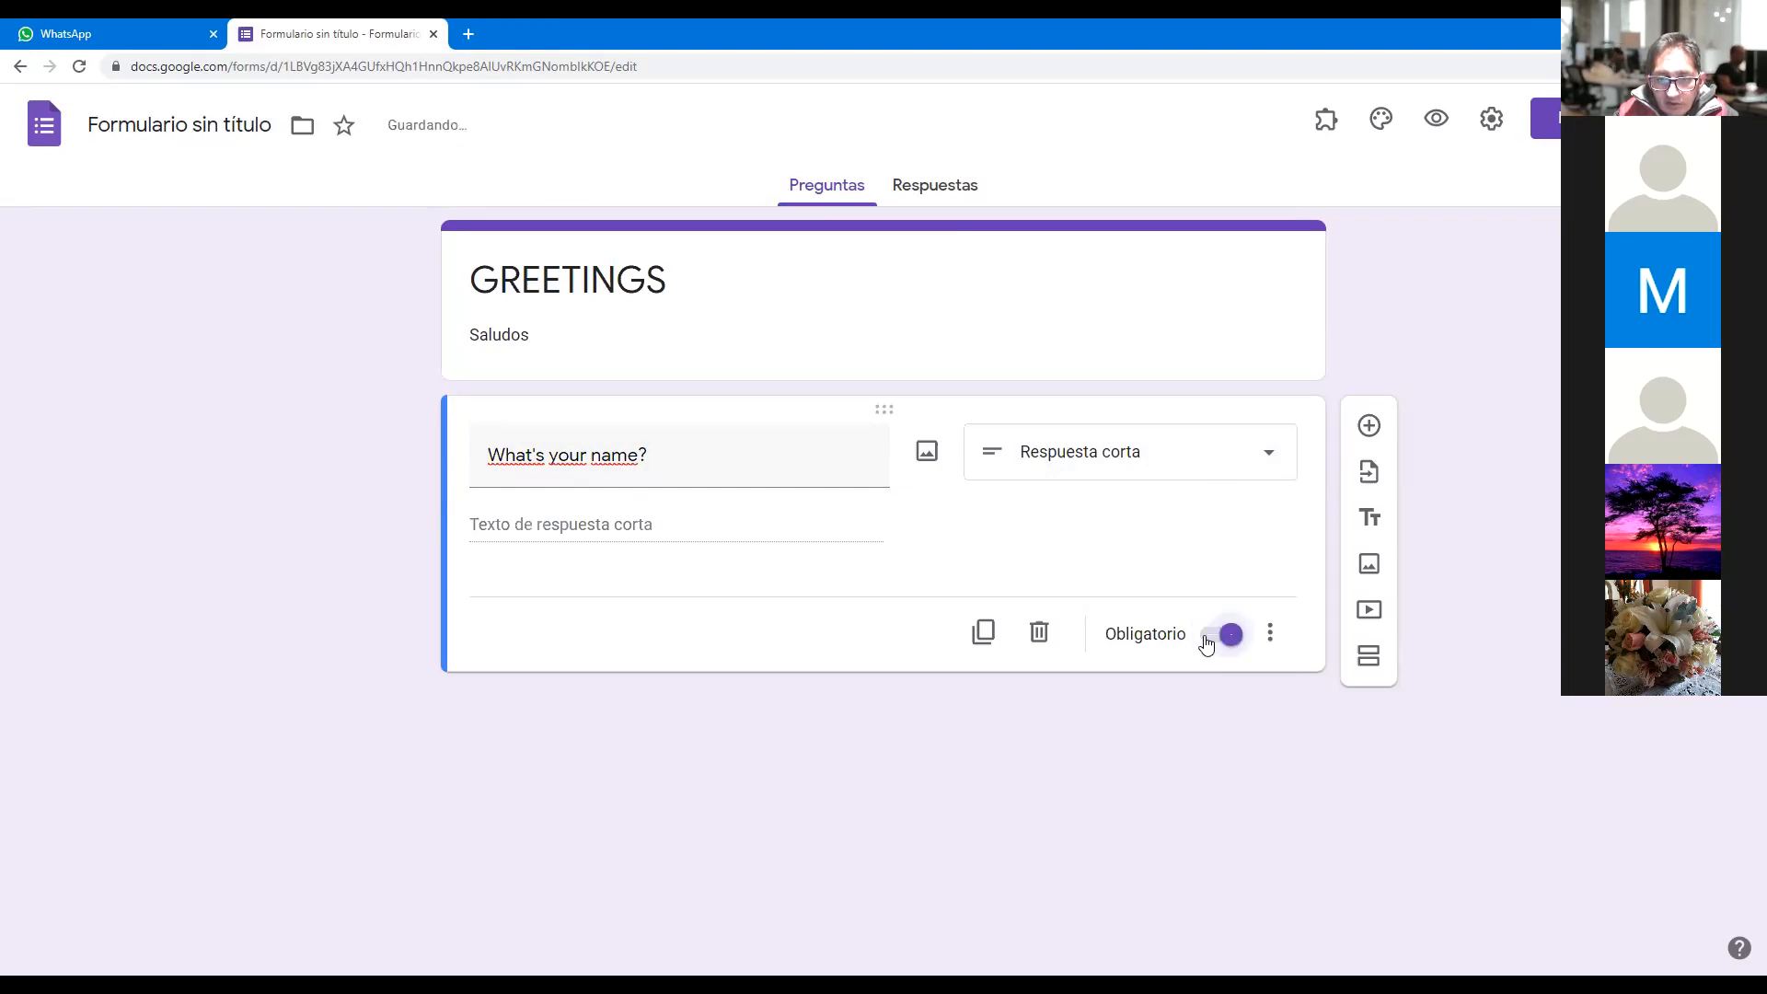
left_click(1270, 635)
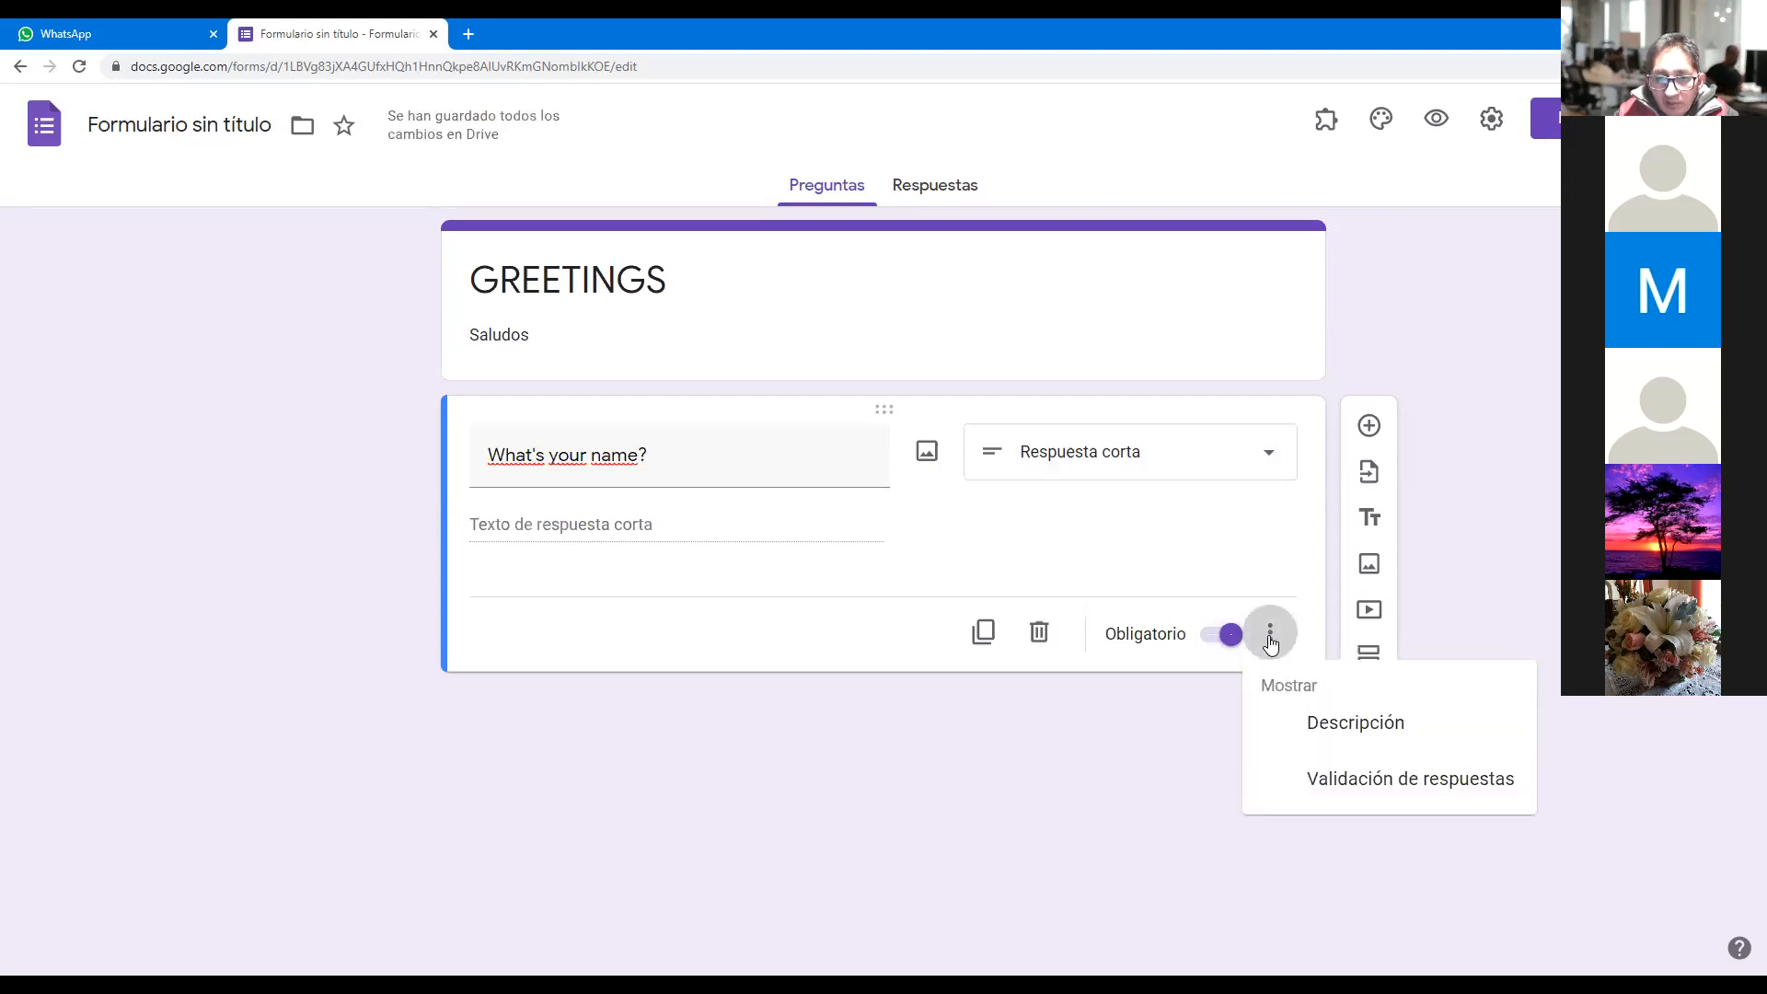
left_click(1270, 641)
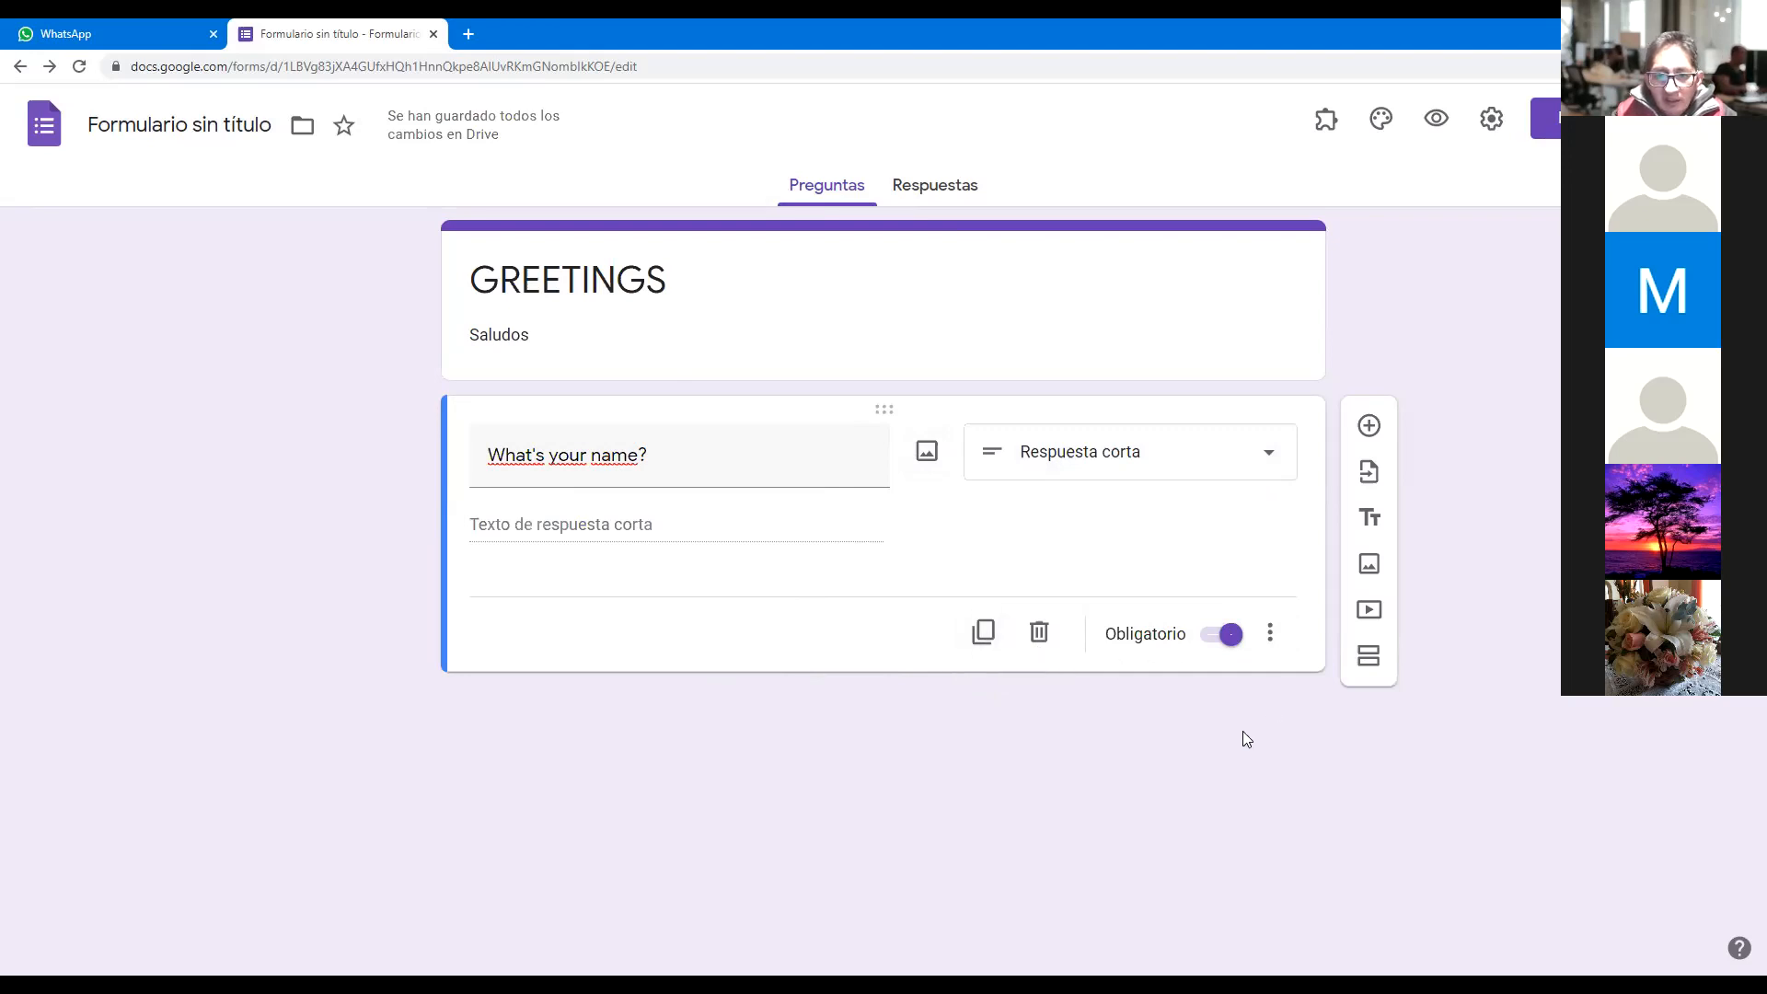
left_click(1368, 428)
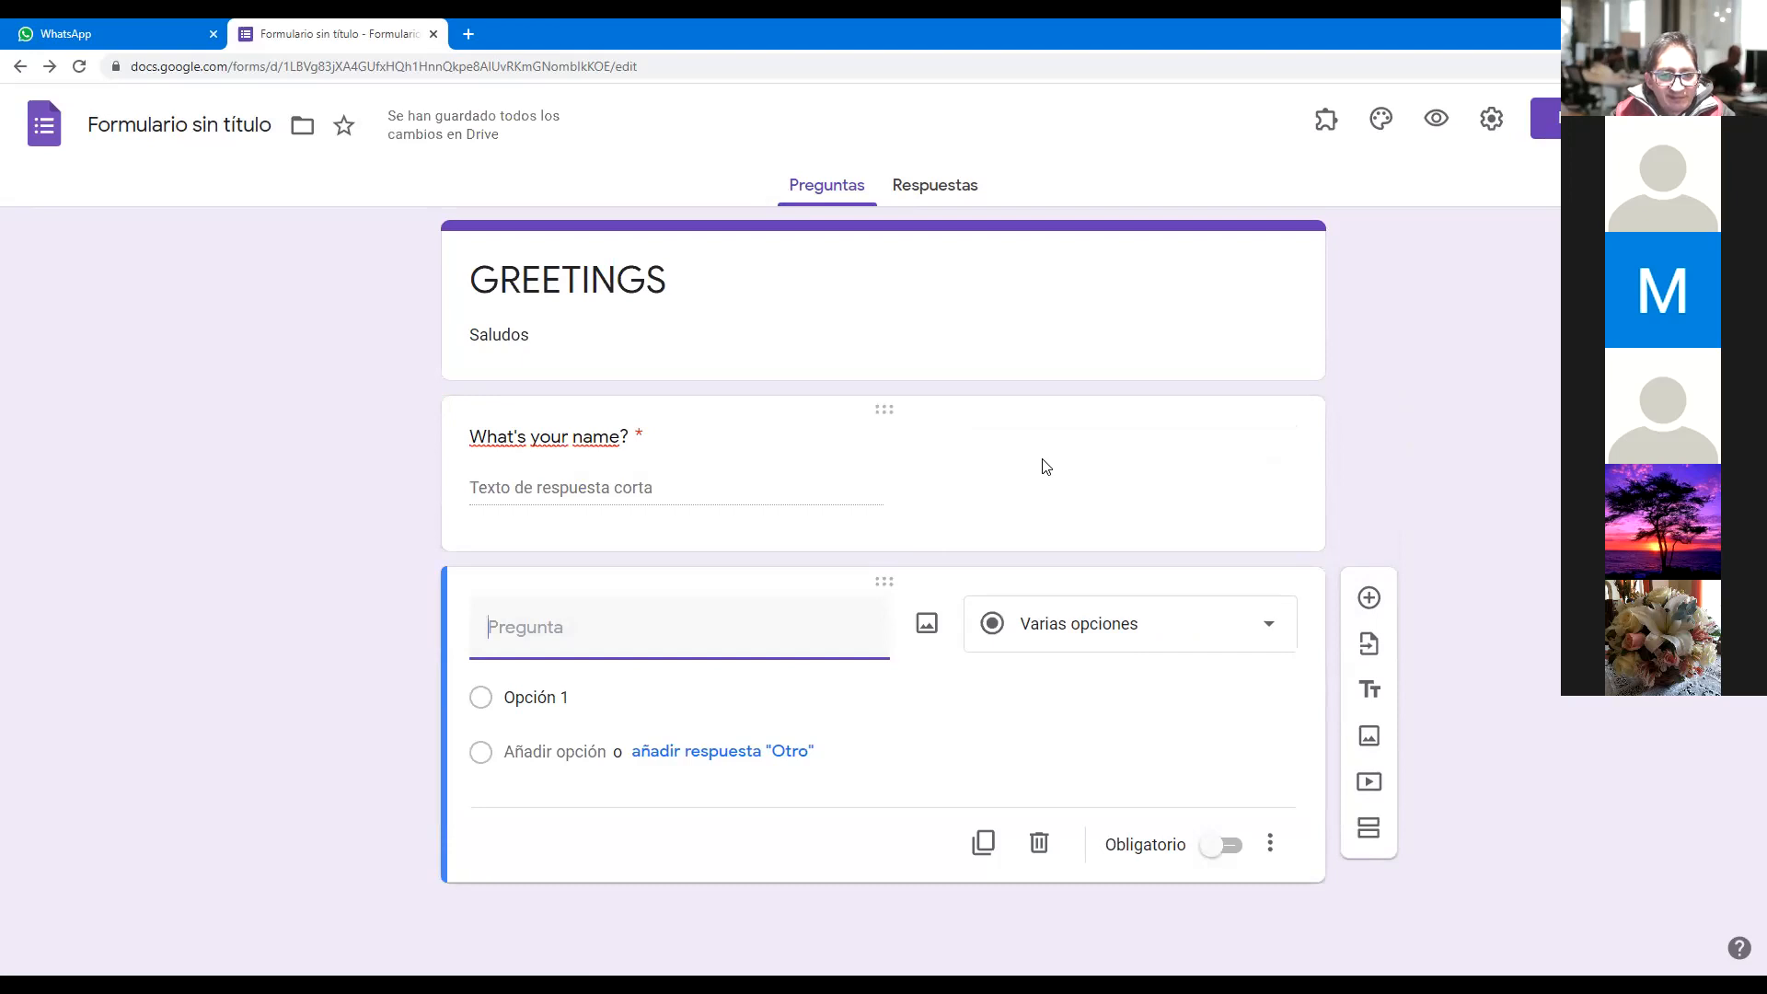
type("W")
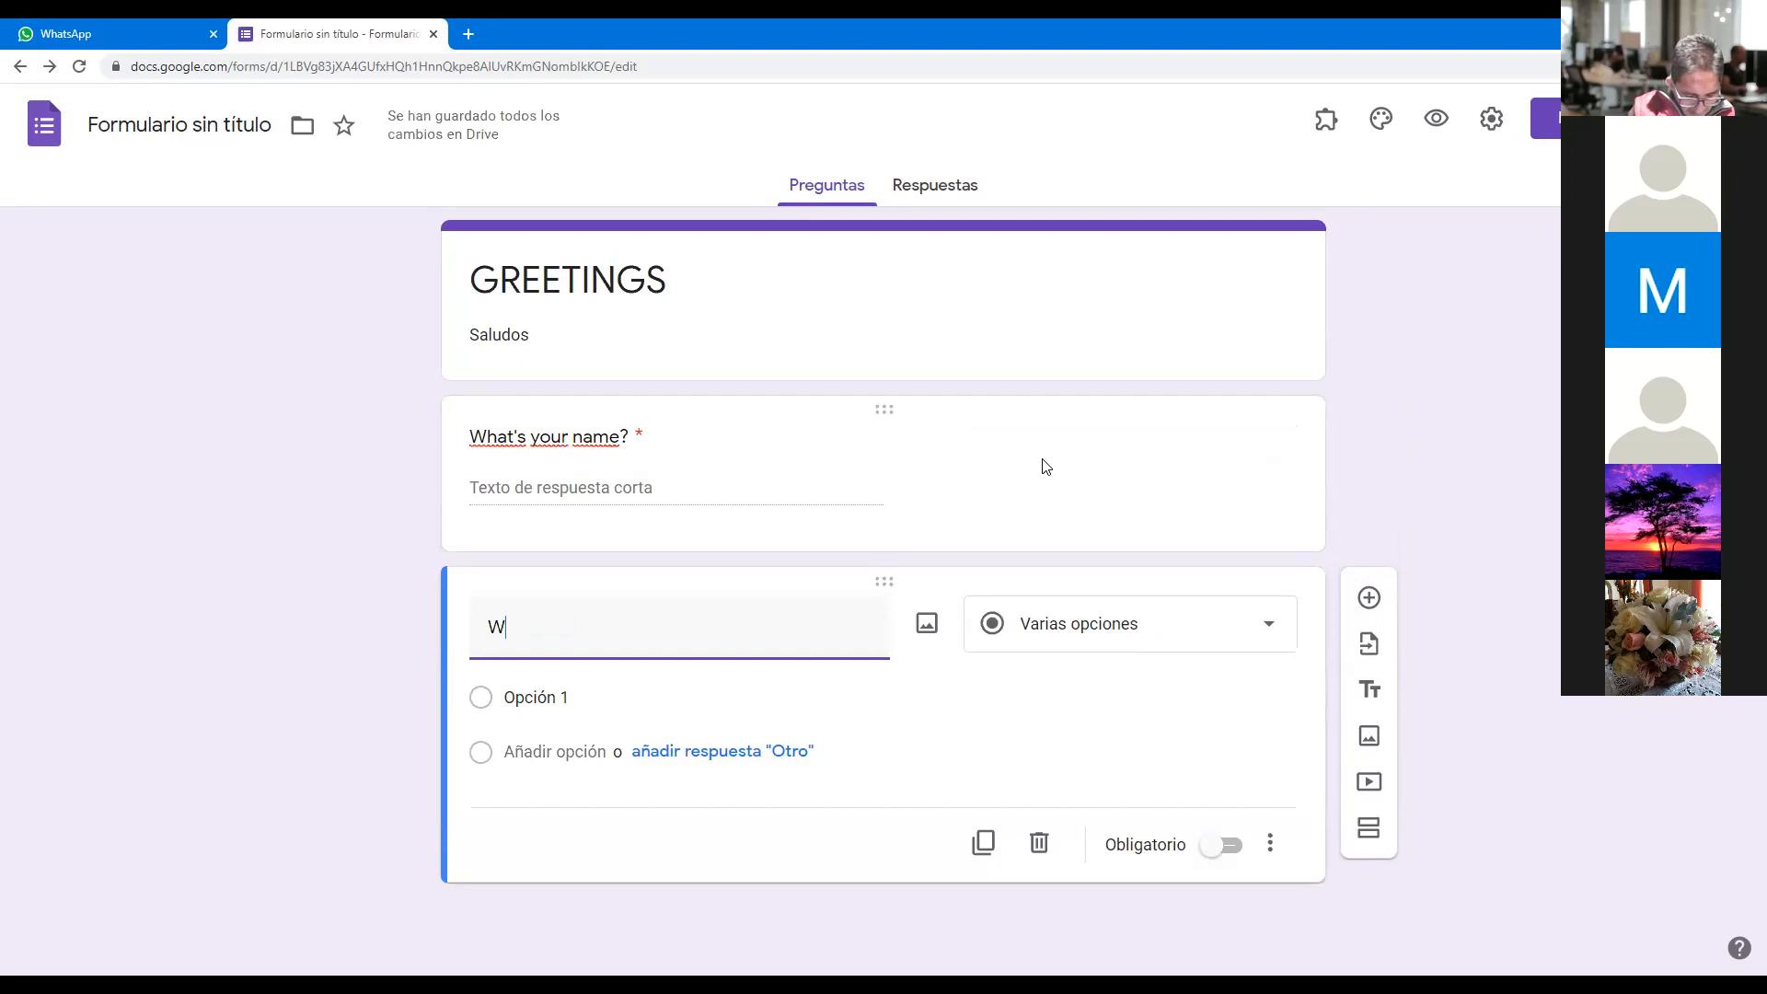
type("hre")
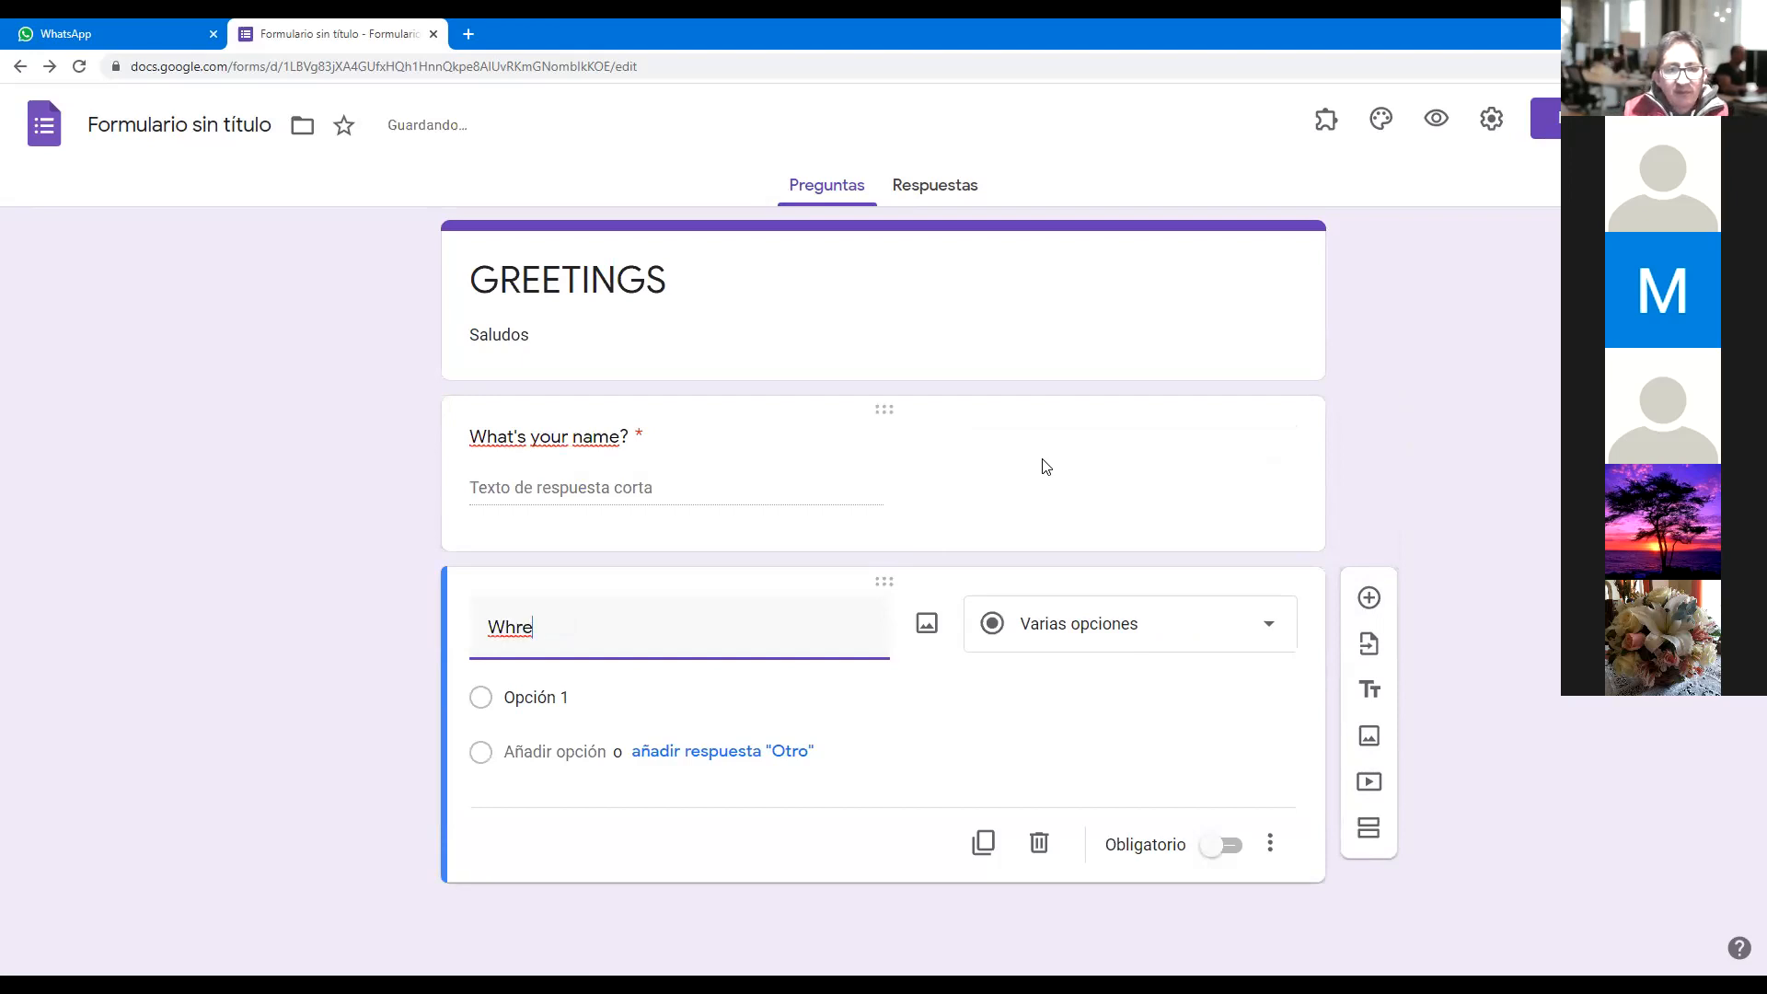
key("BackSpace")
key("BackSpace")
key("BackSpace")
key("BackSpace")
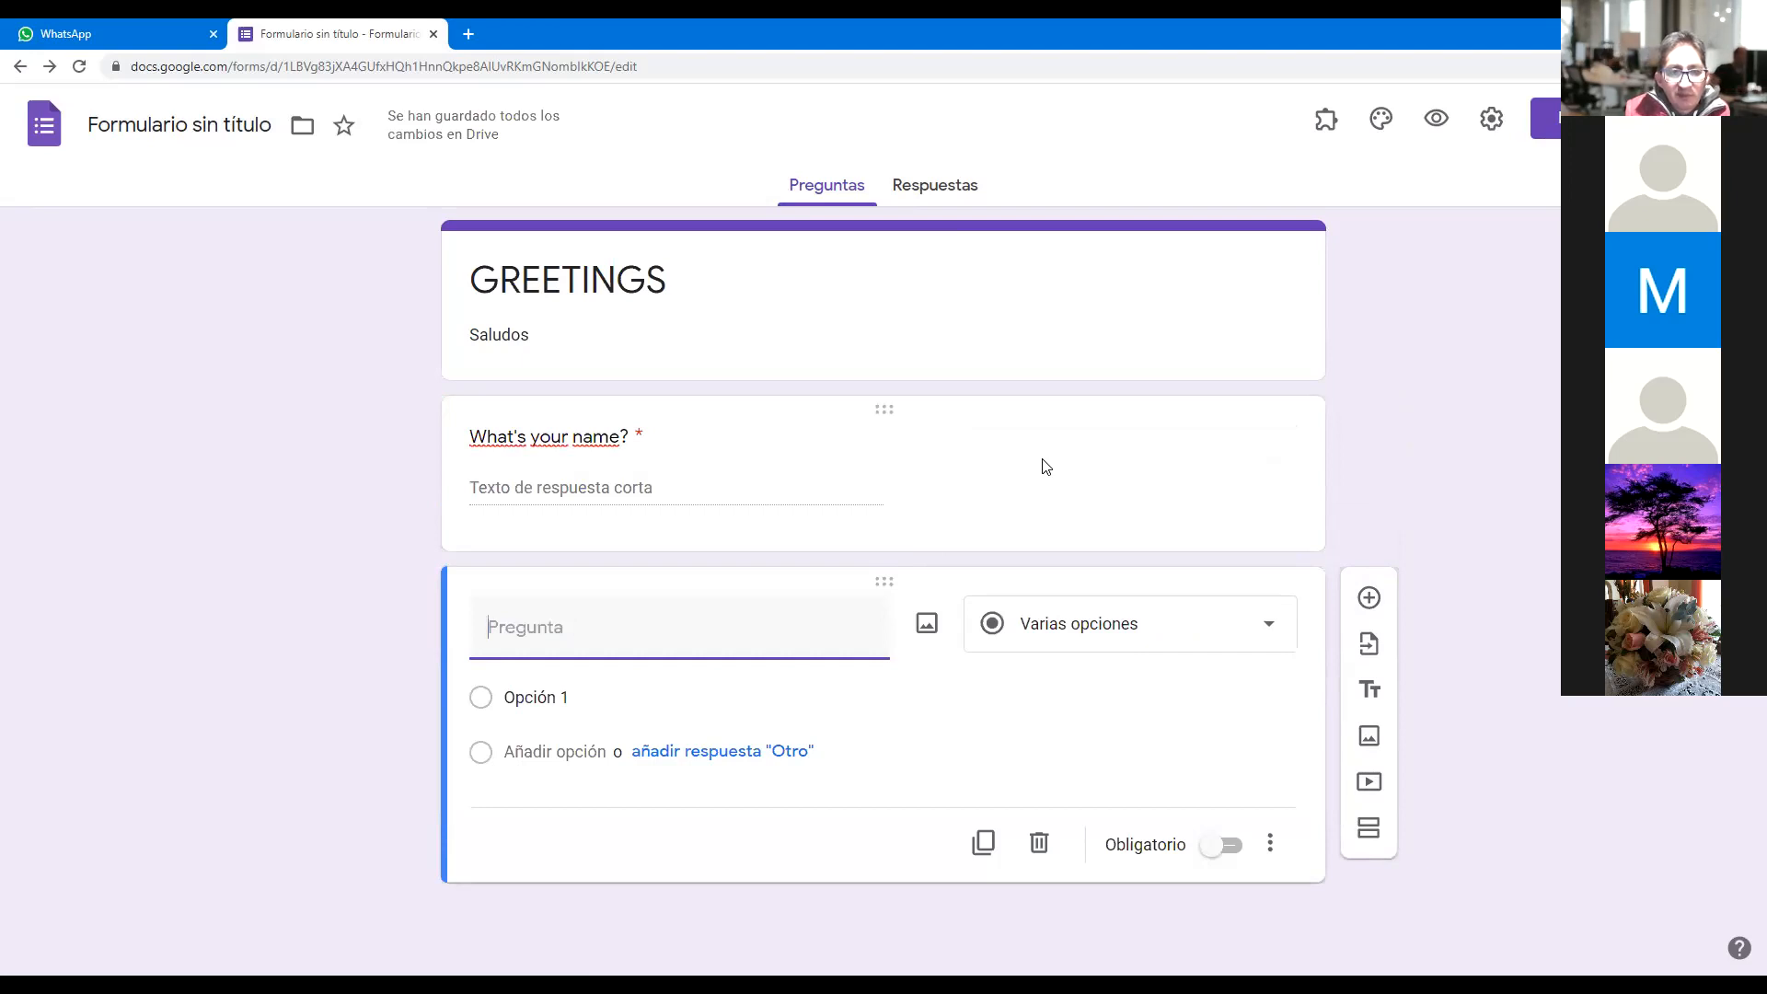
- Change the new question's type to Párrafo and set its text to "Realiza un diálogo entre dos personas"
left_click(1265, 637)
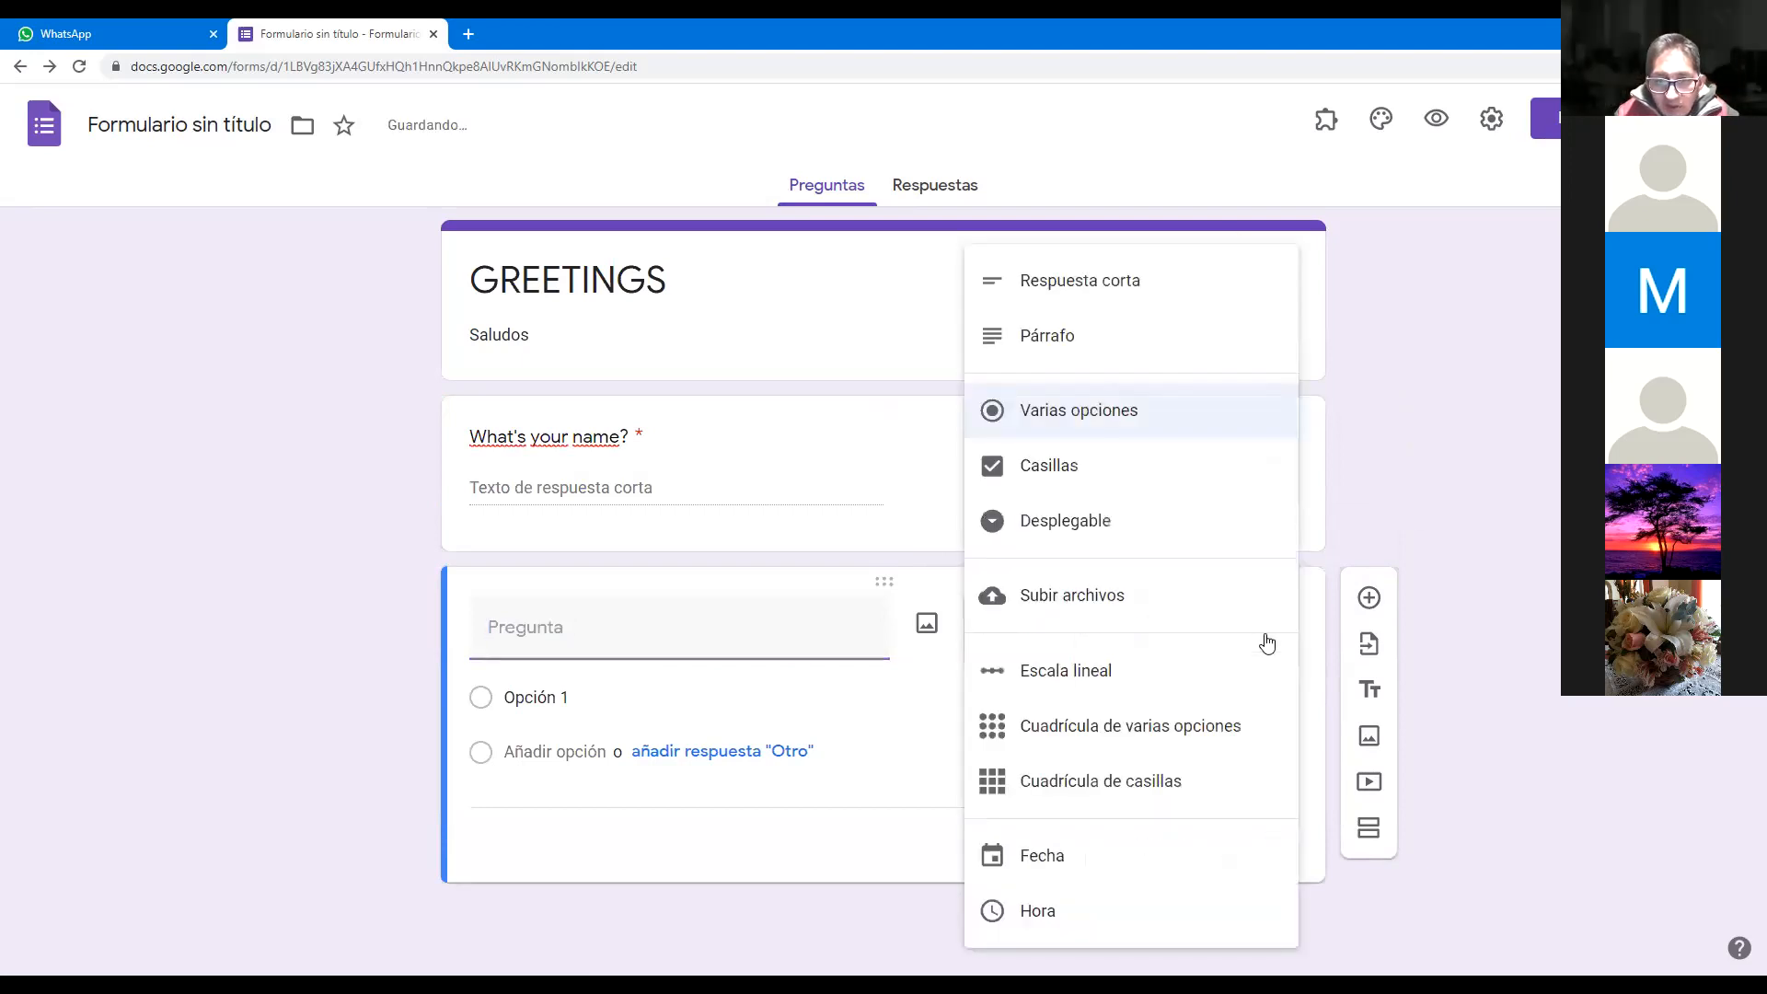
left_click(1088, 336)
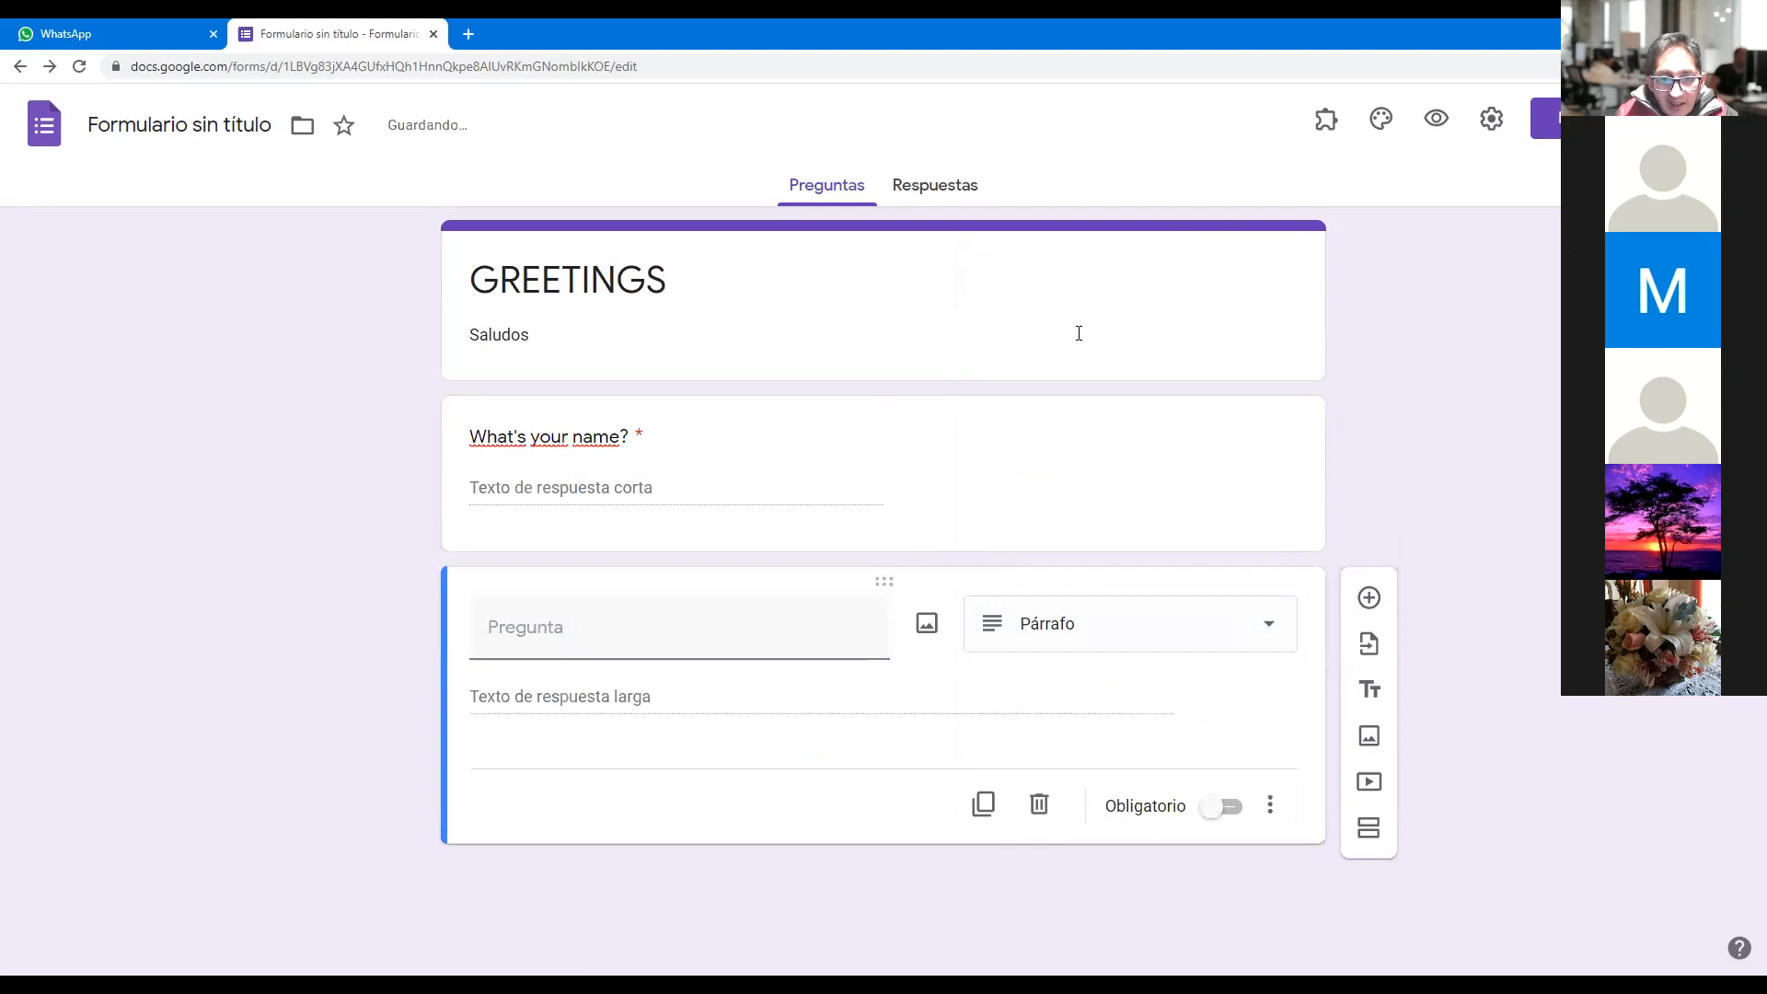
left_click(521, 640)
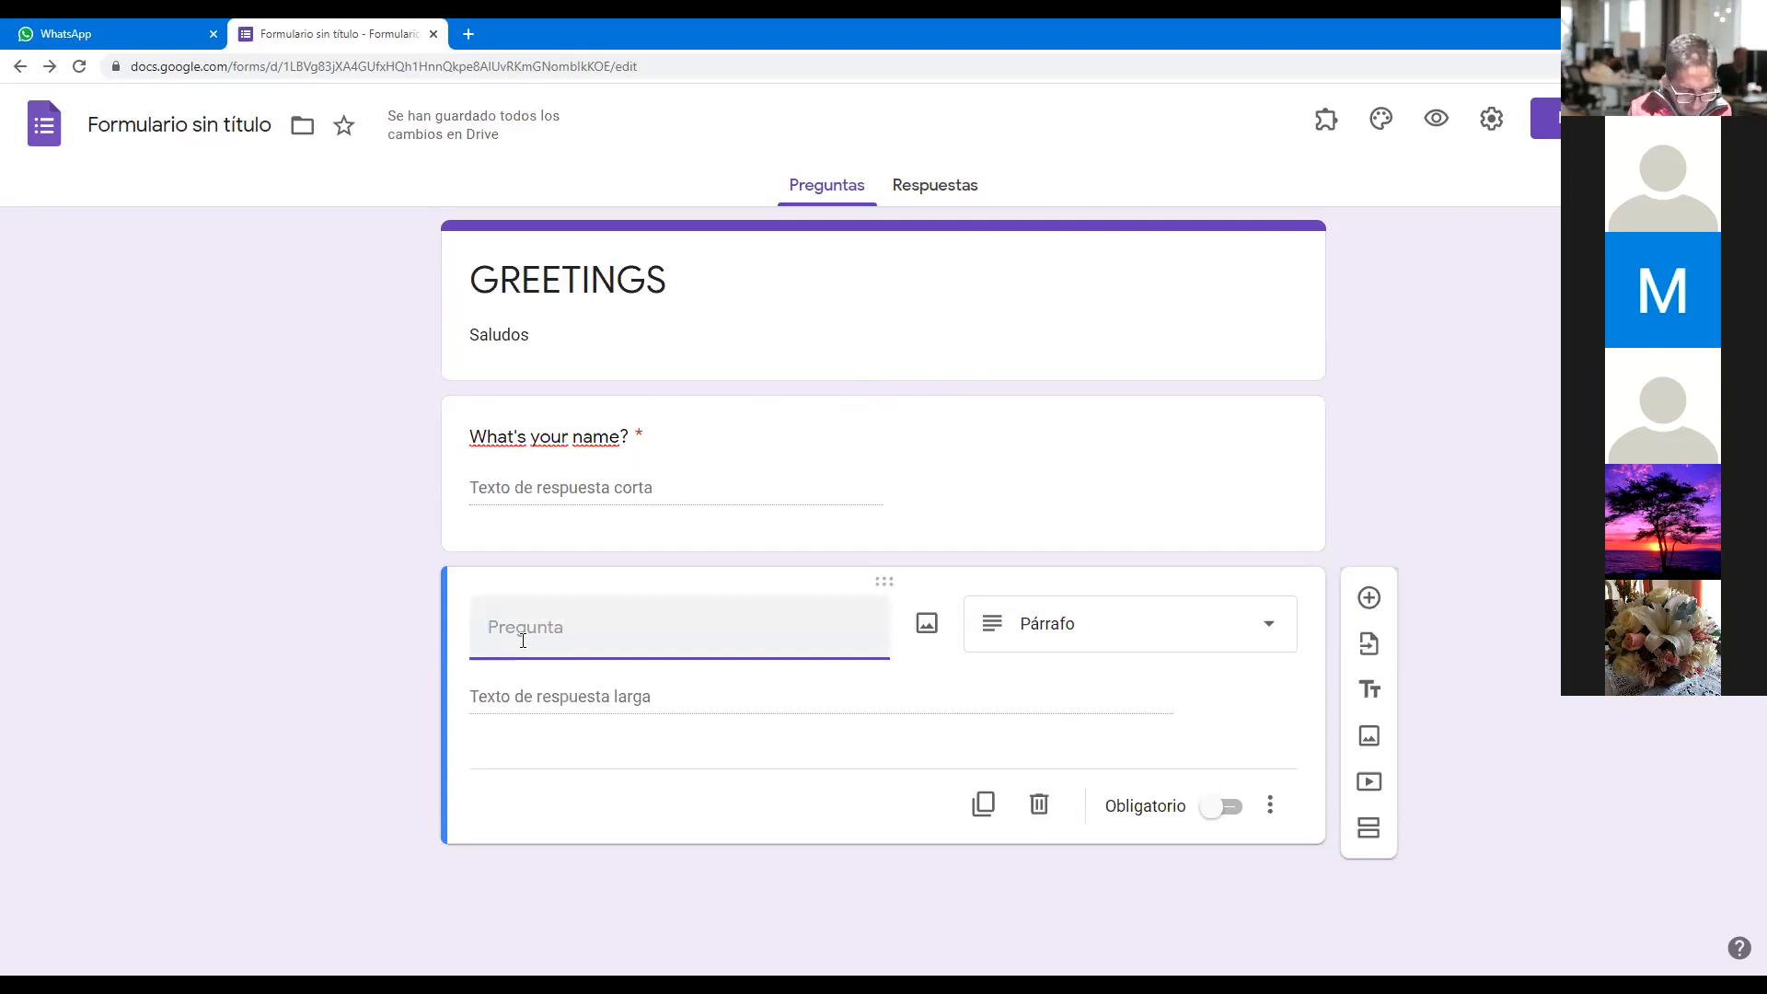
type("Real")
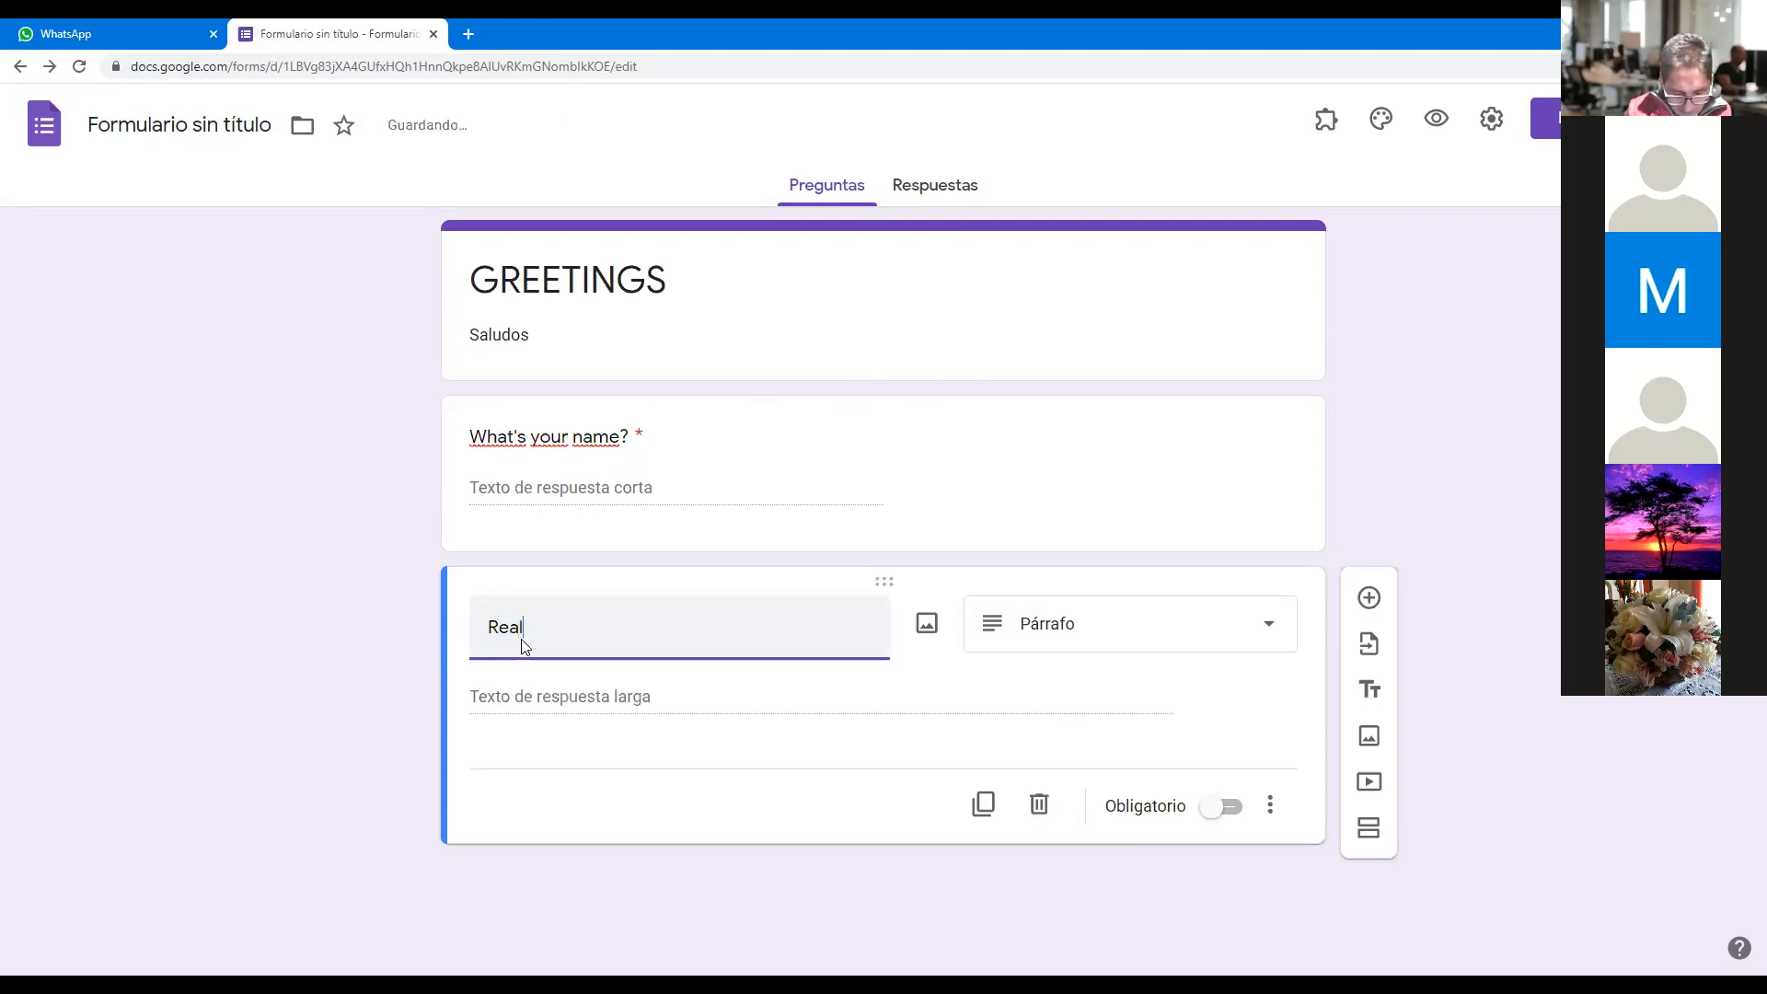
type("iza un dia")
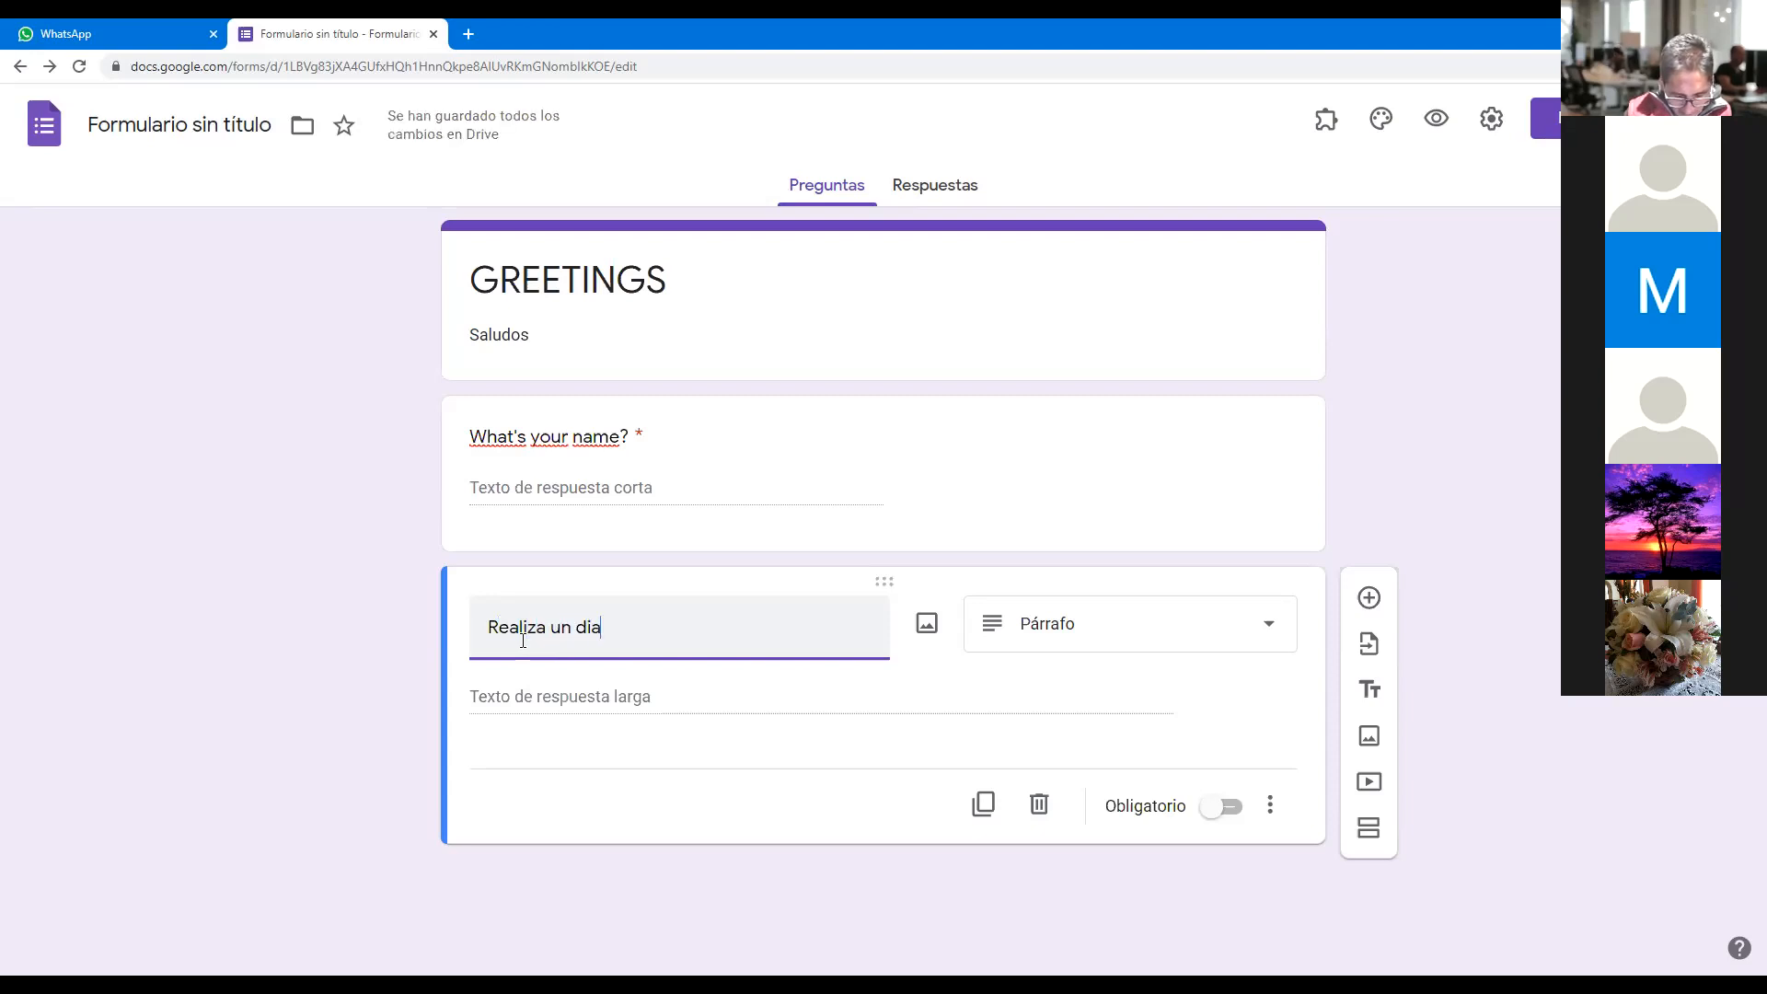
key("BackSpace")
type("álogo")
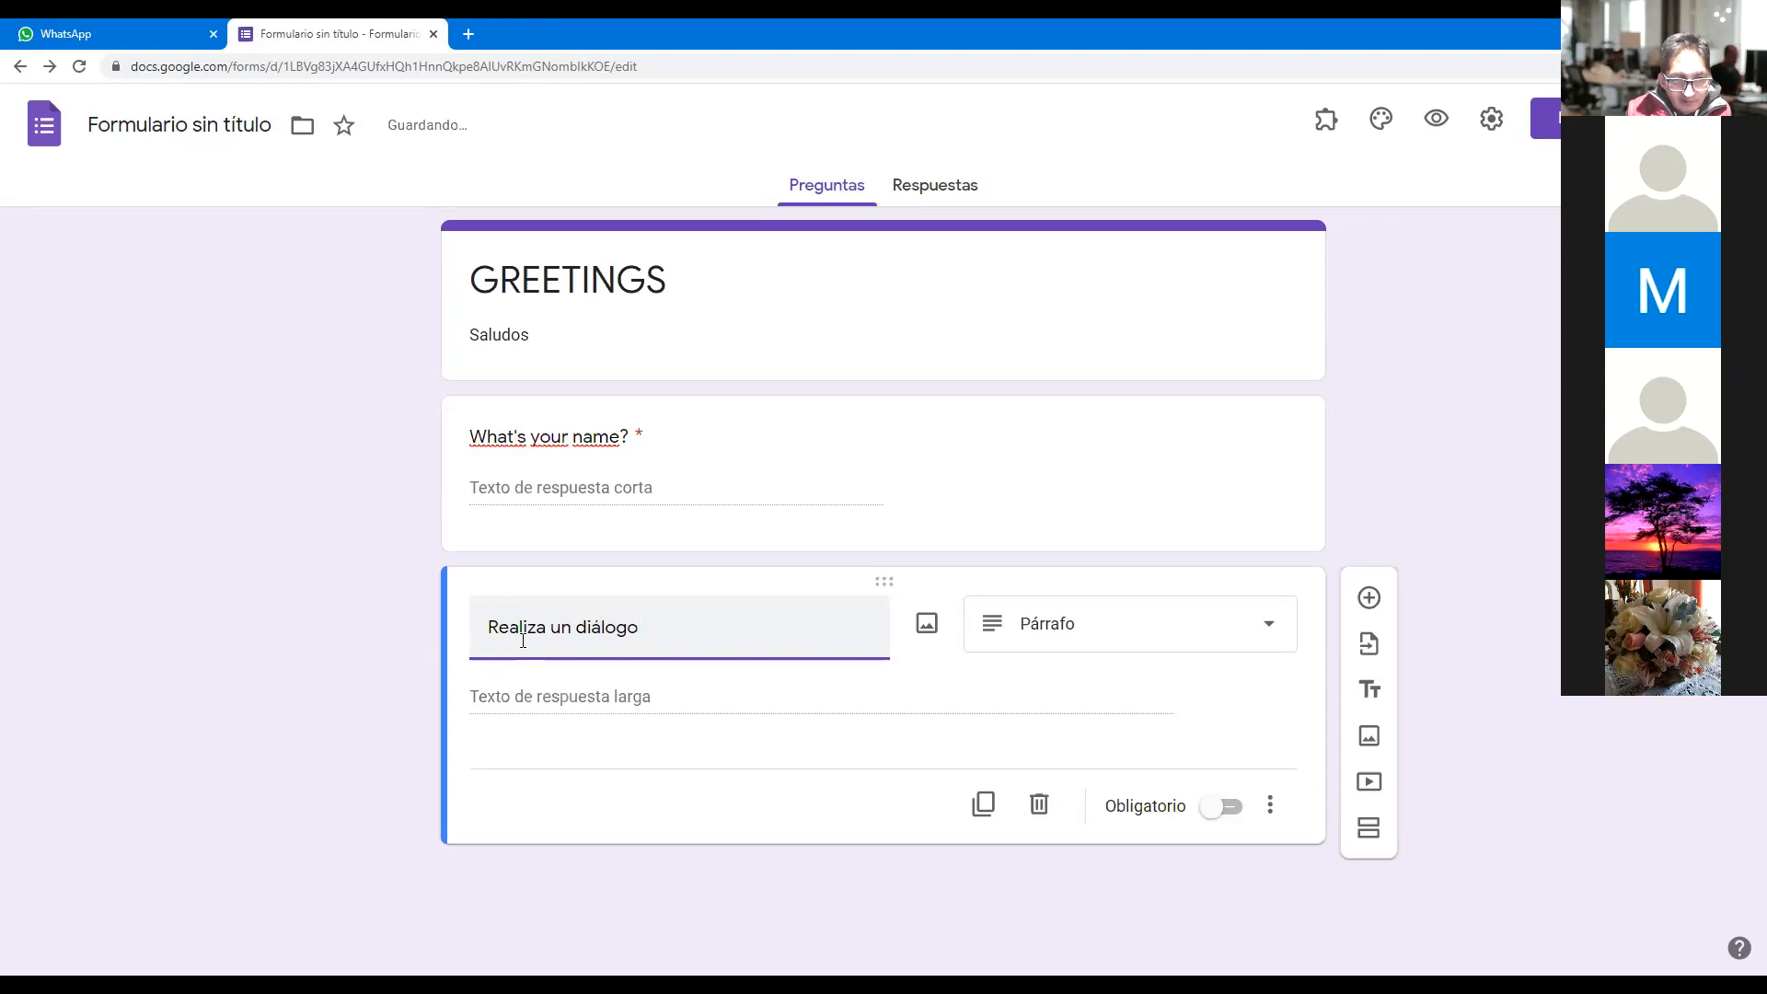
type("e")
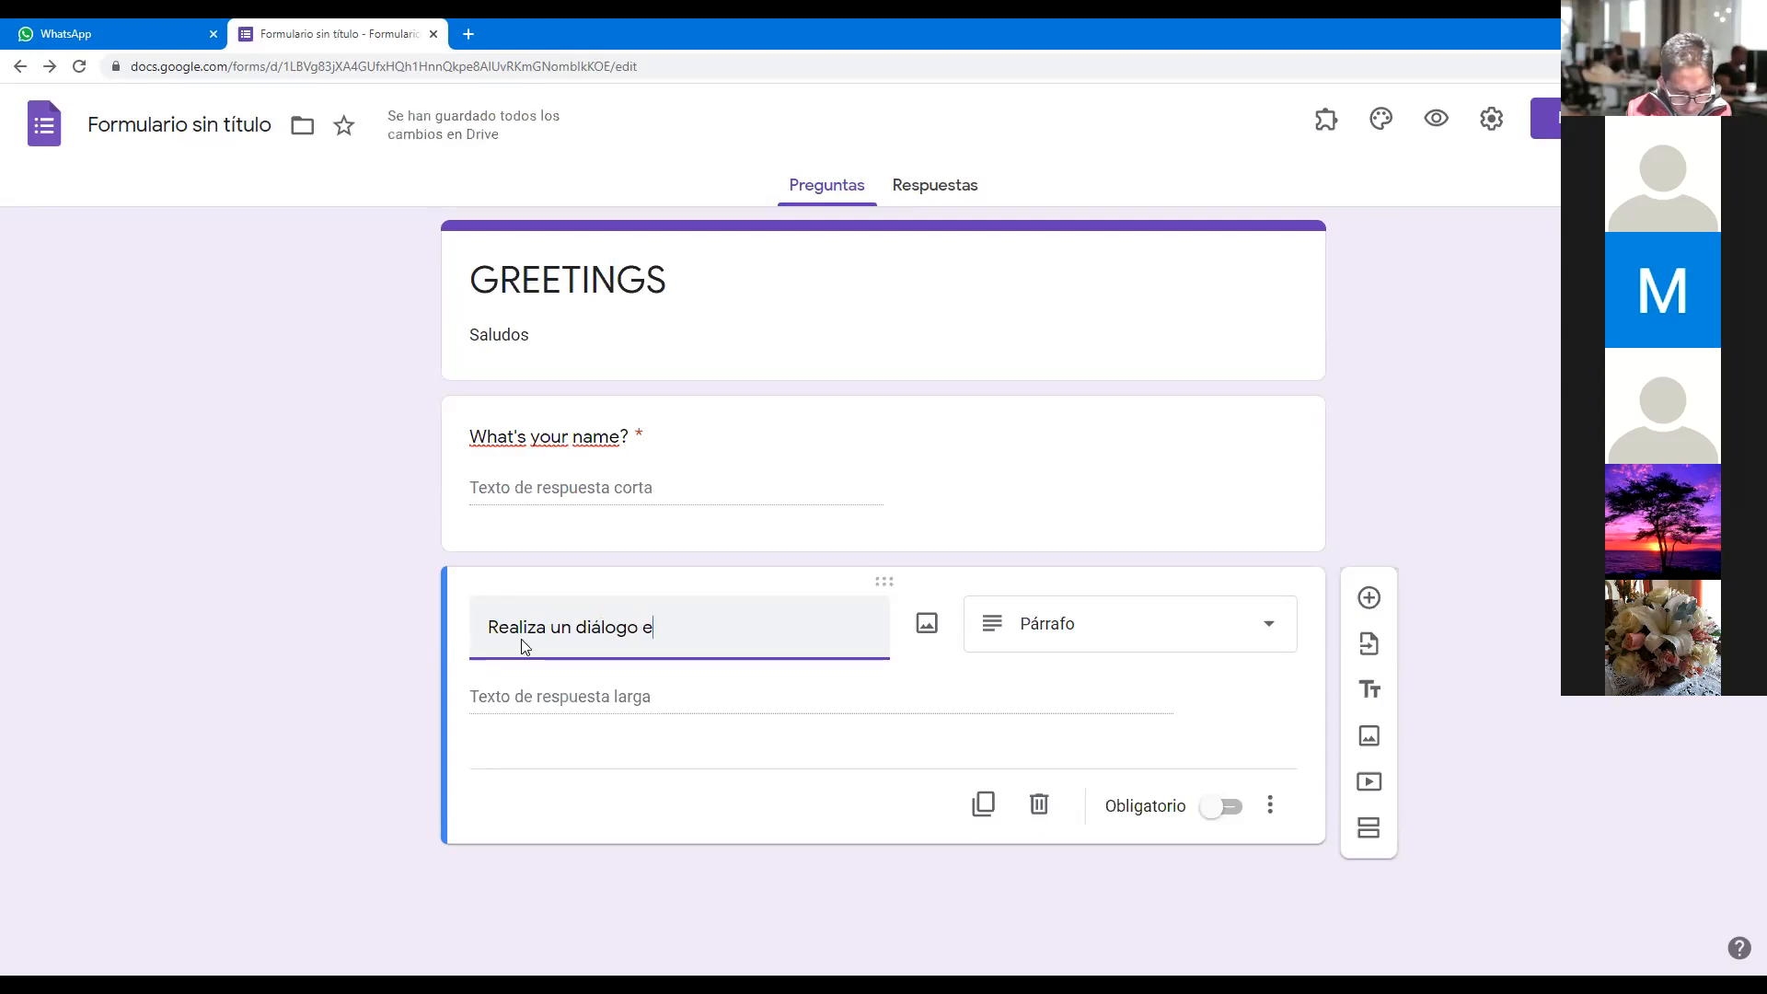
type("ntre dos ")
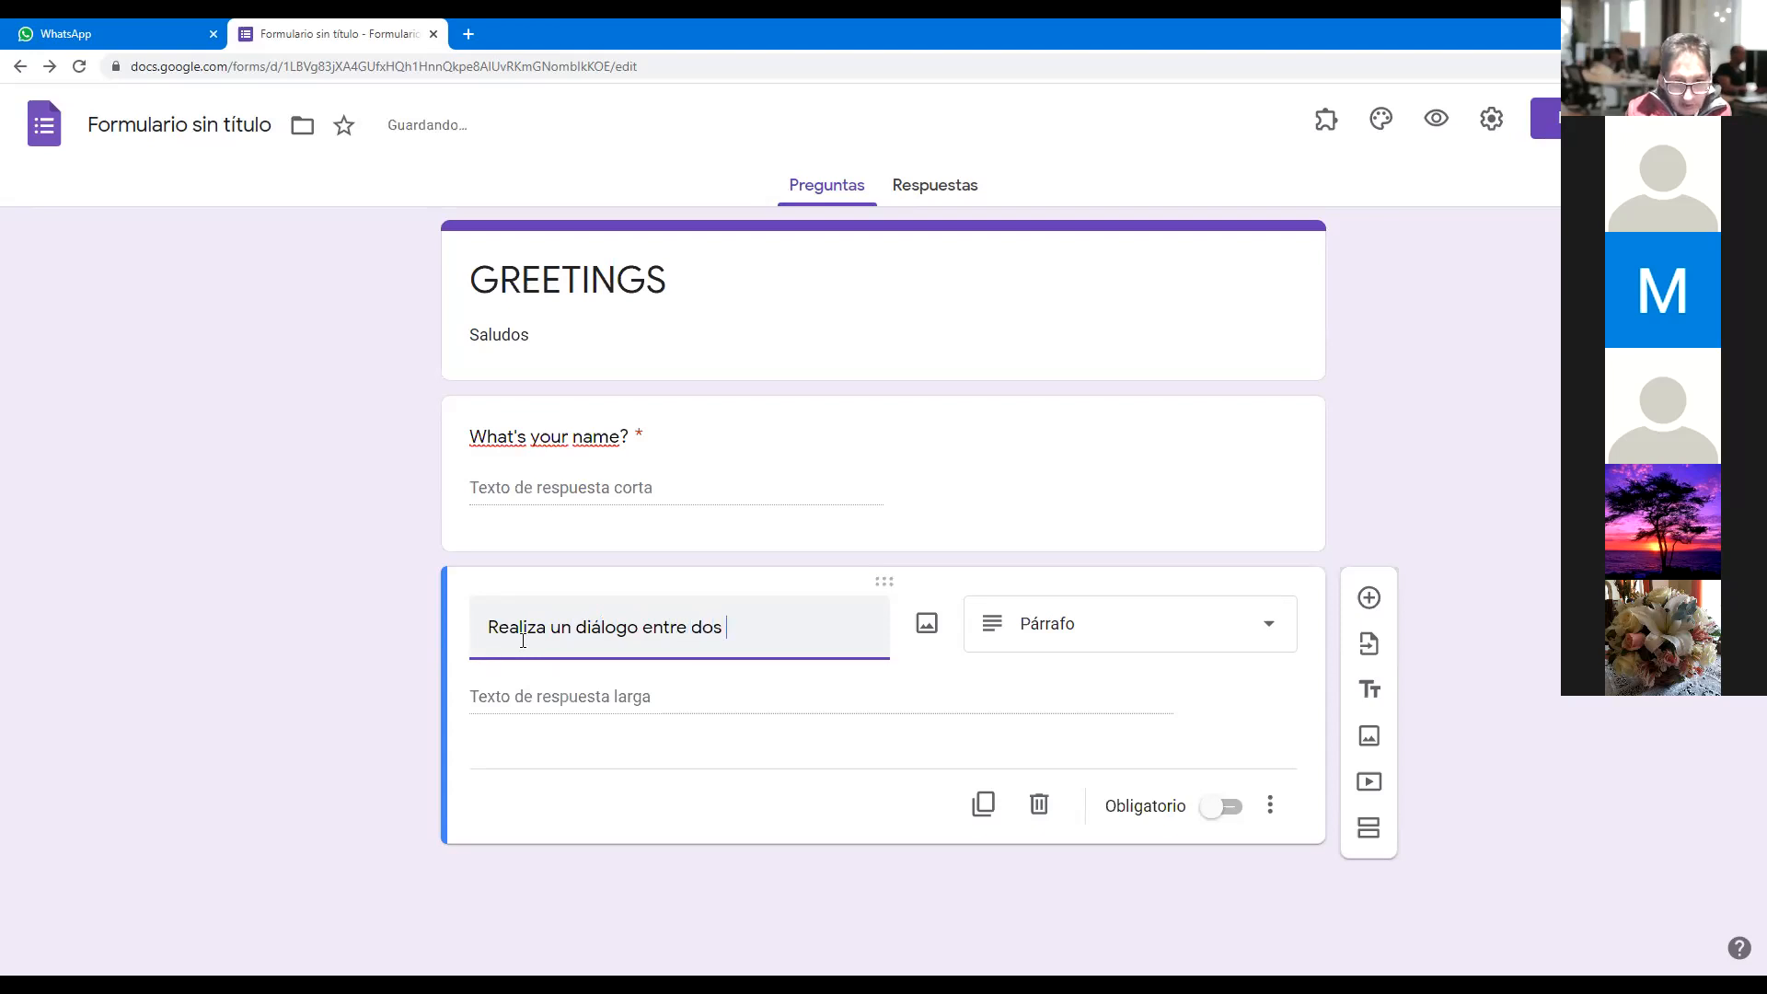
type("personas")
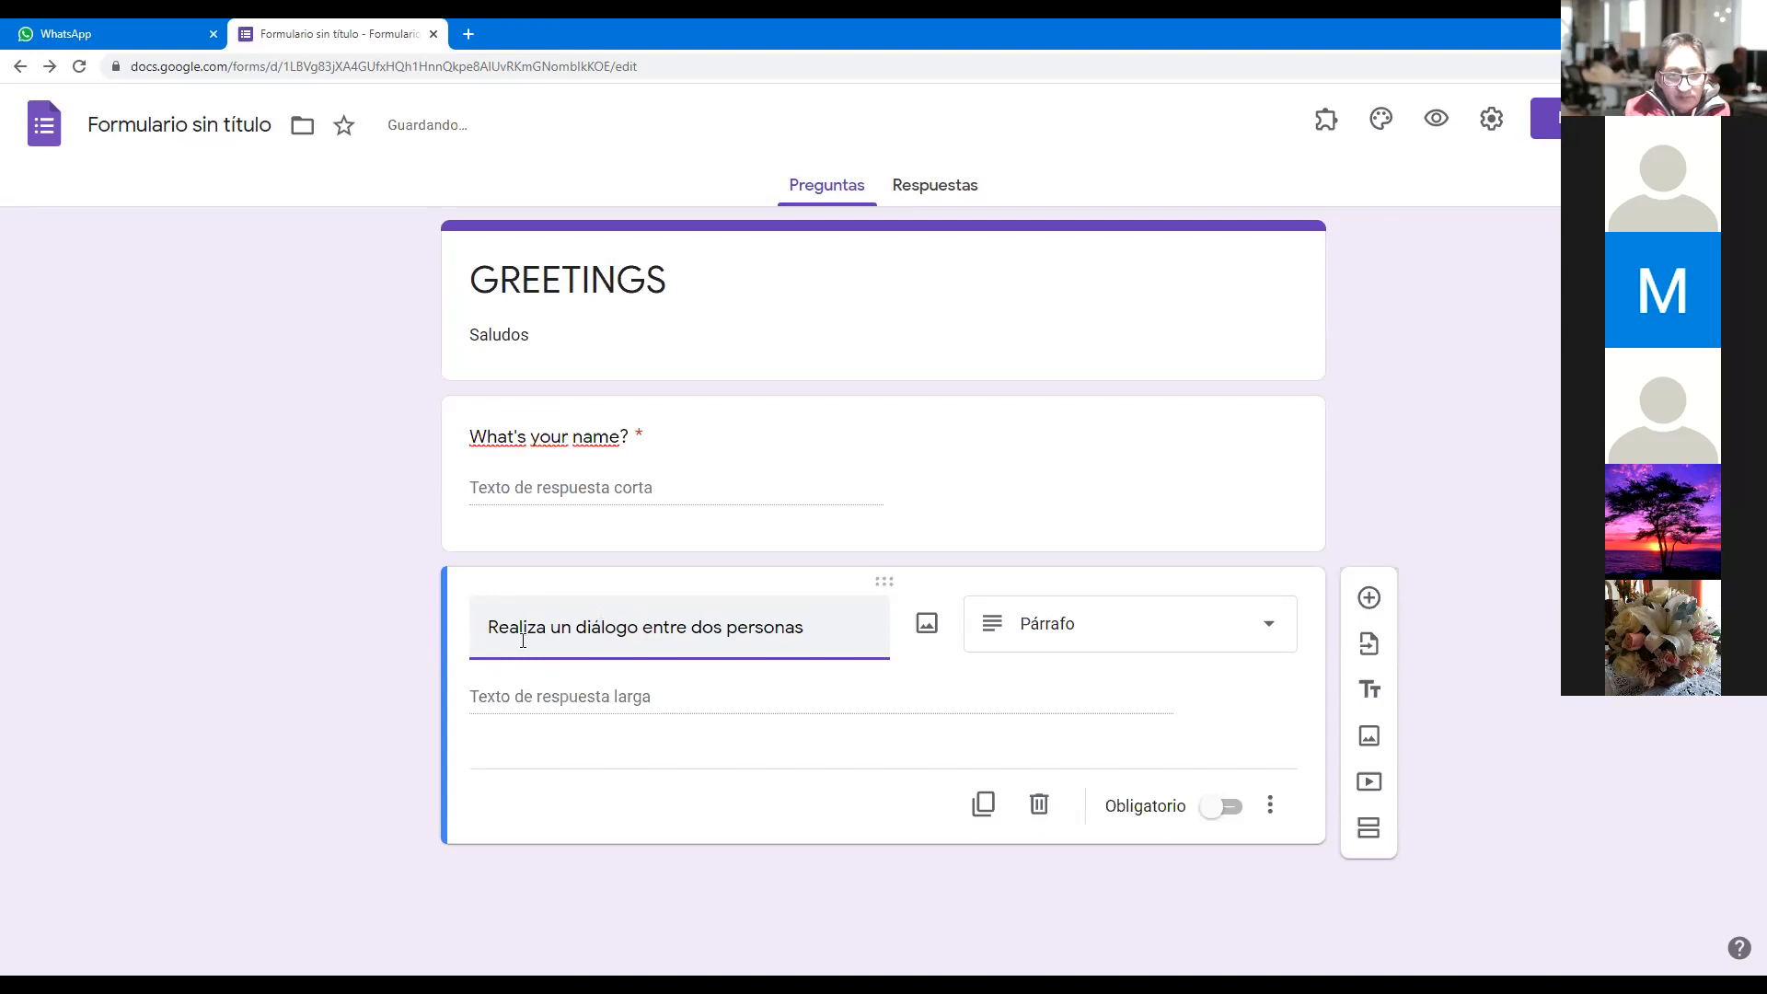
- Insert the English wording "Make a dialogue between two people" before the Spanish sentence in the second question
key("Left")
key("Left")
key("Left")
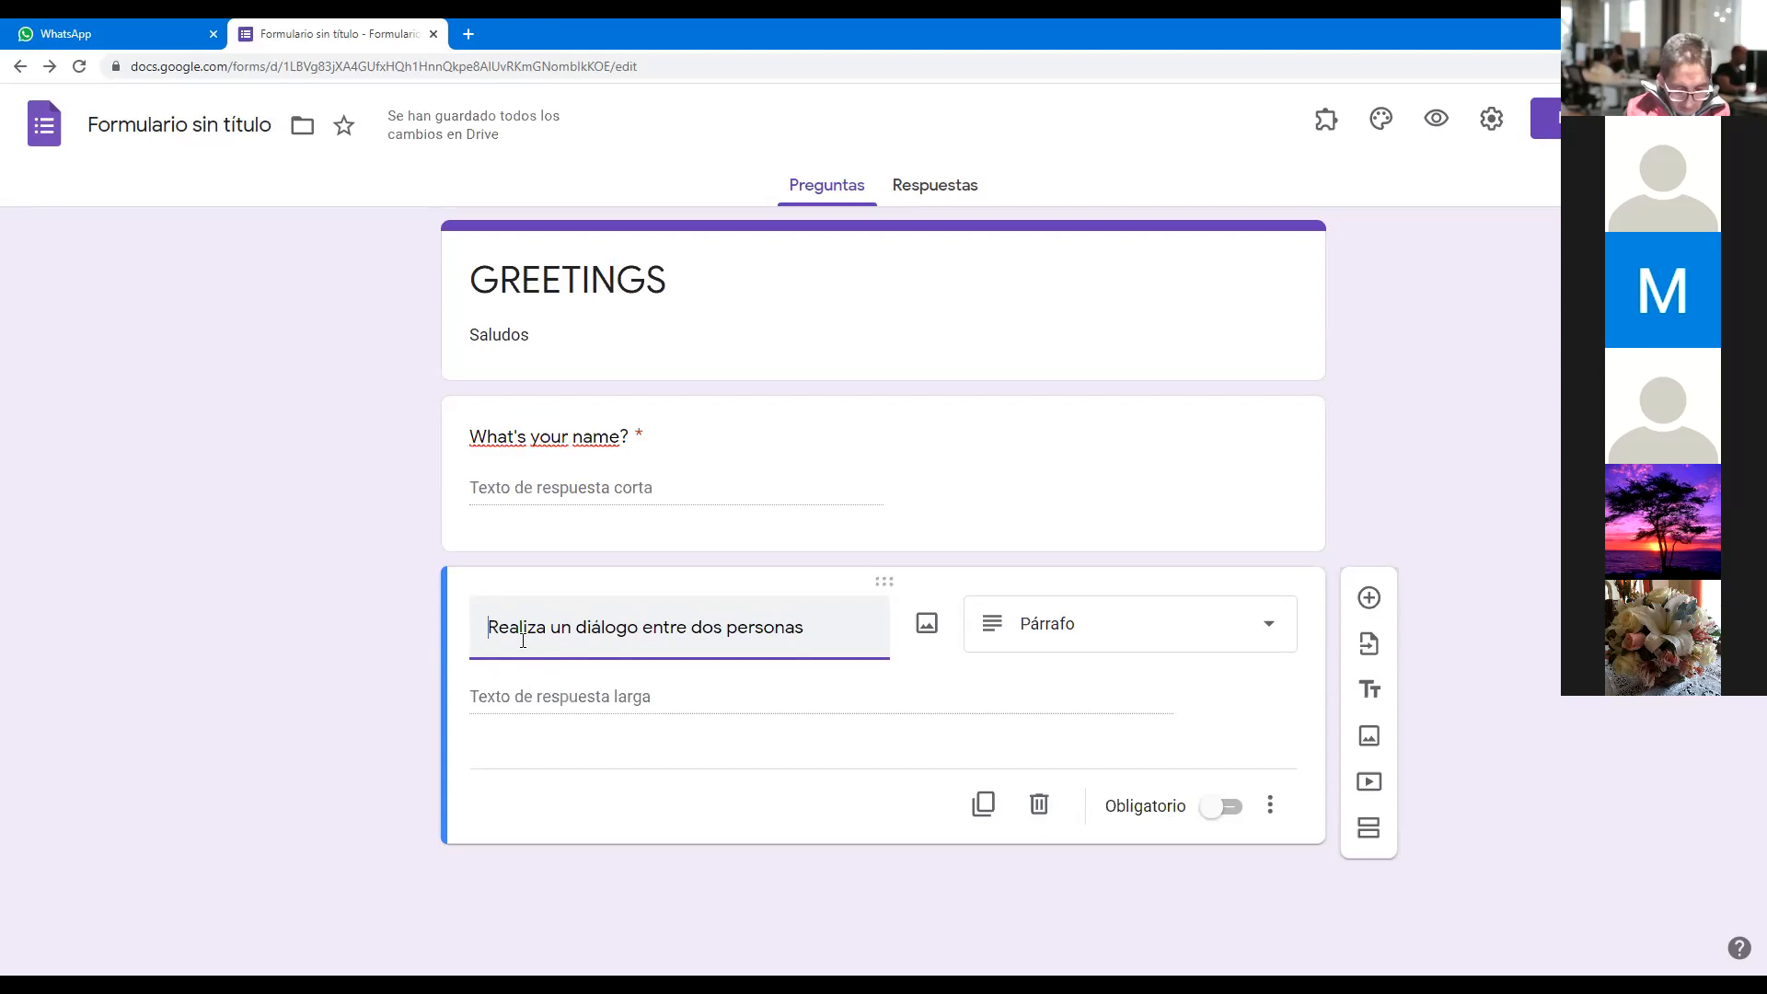
type("Mak")
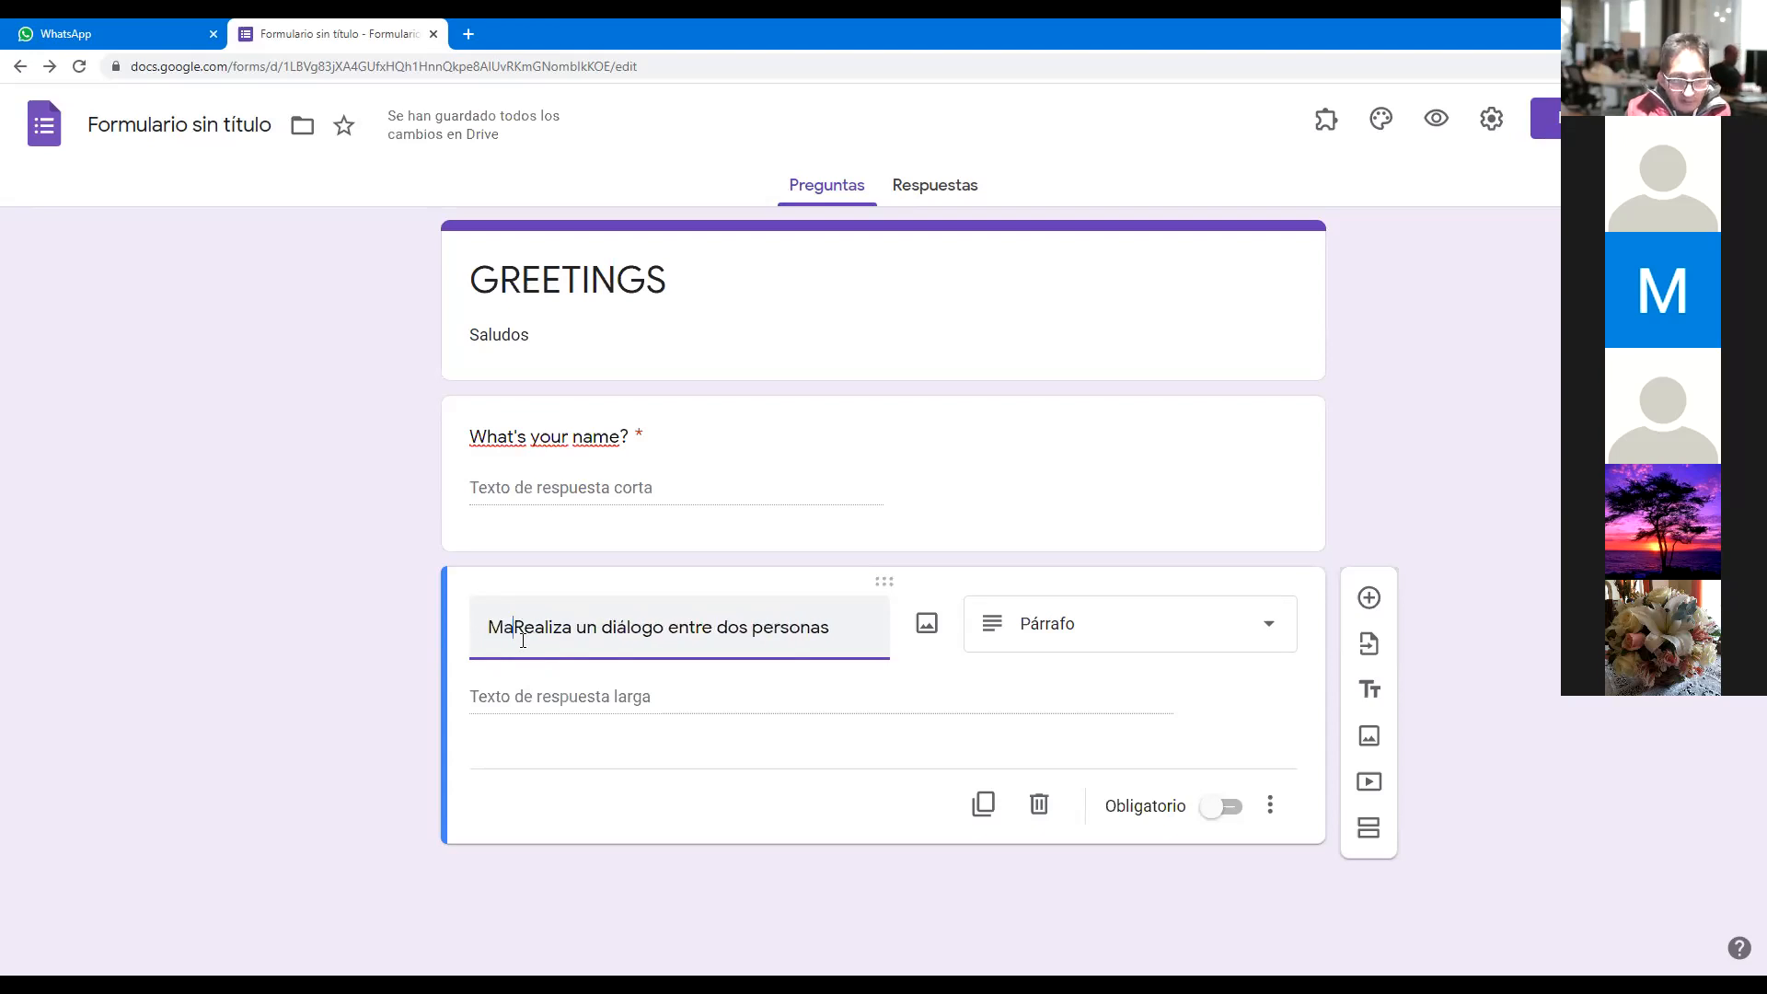
type("e a di")
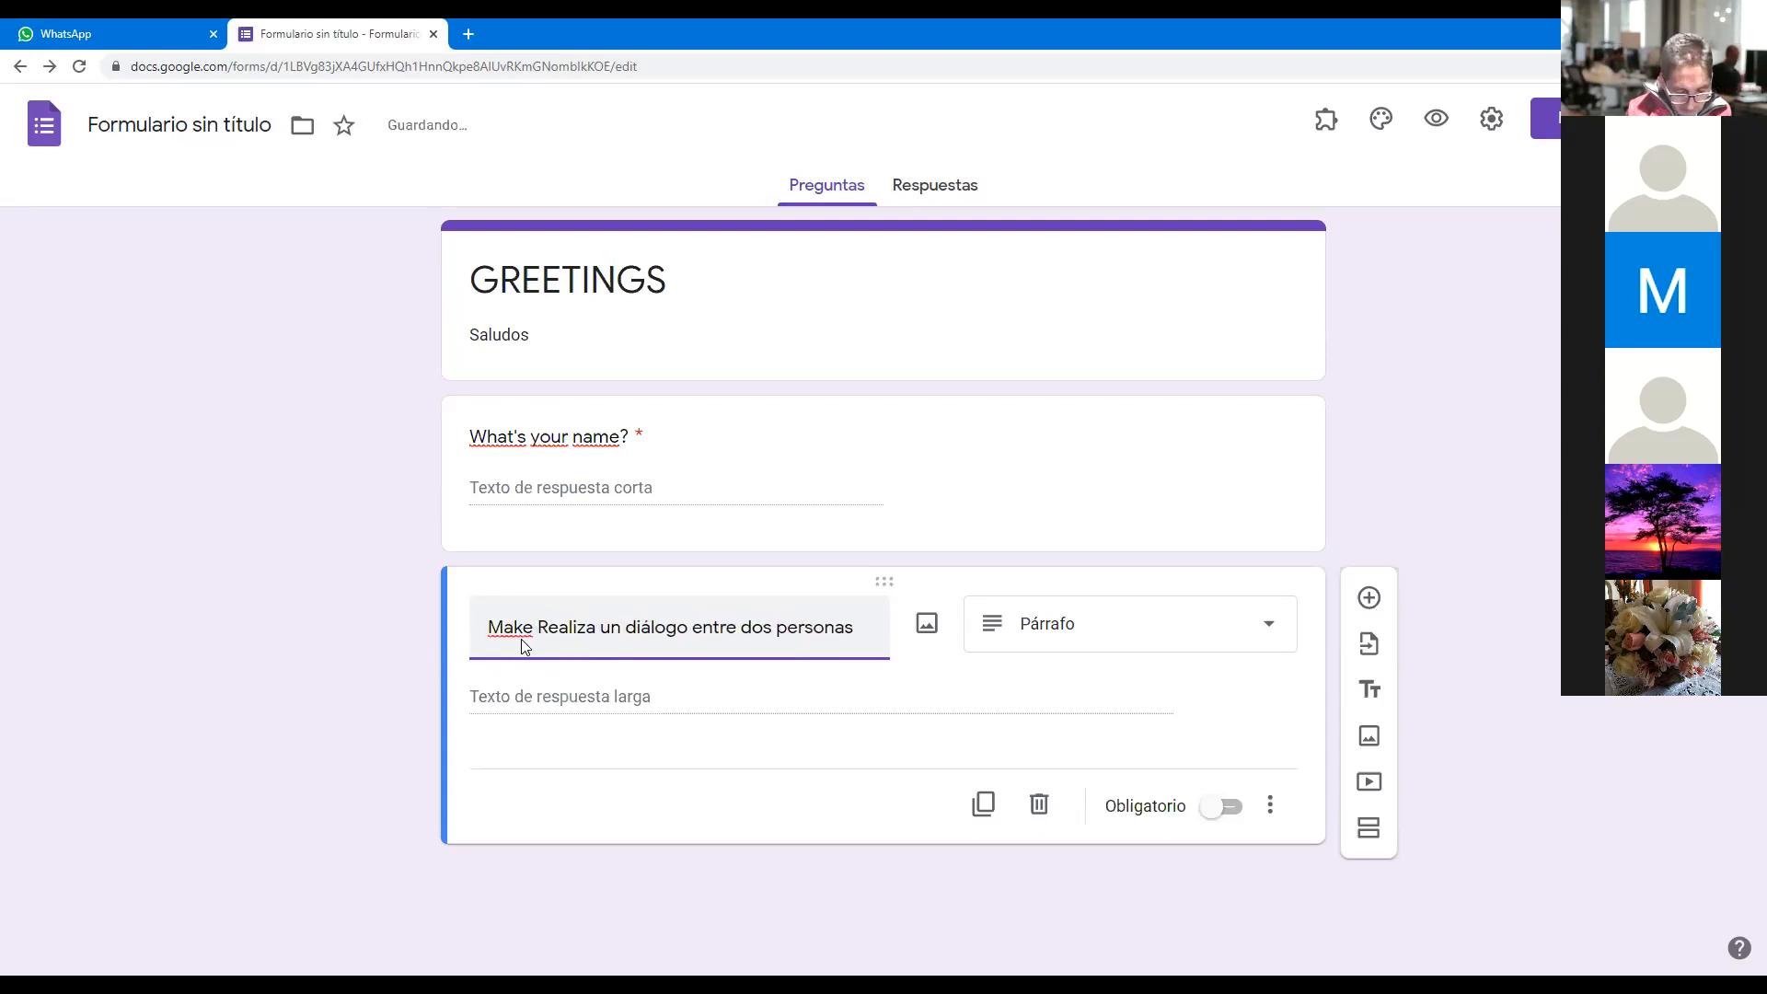
type("alogue ")
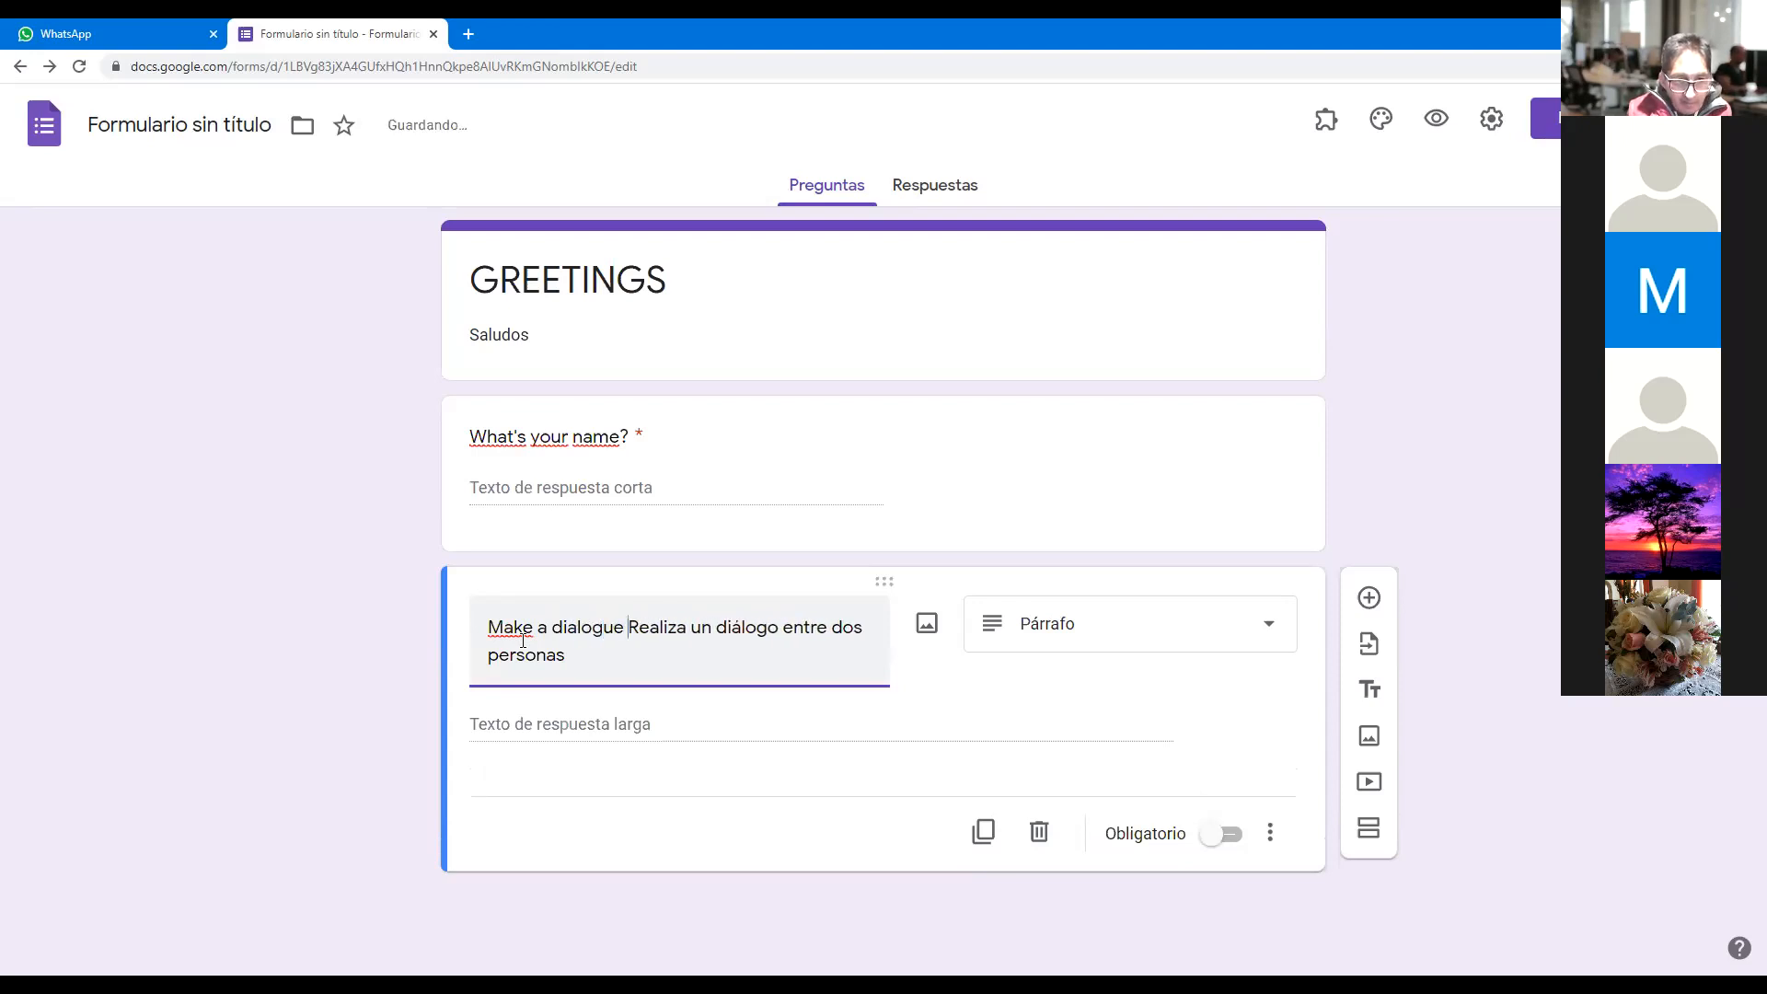
type("bettw")
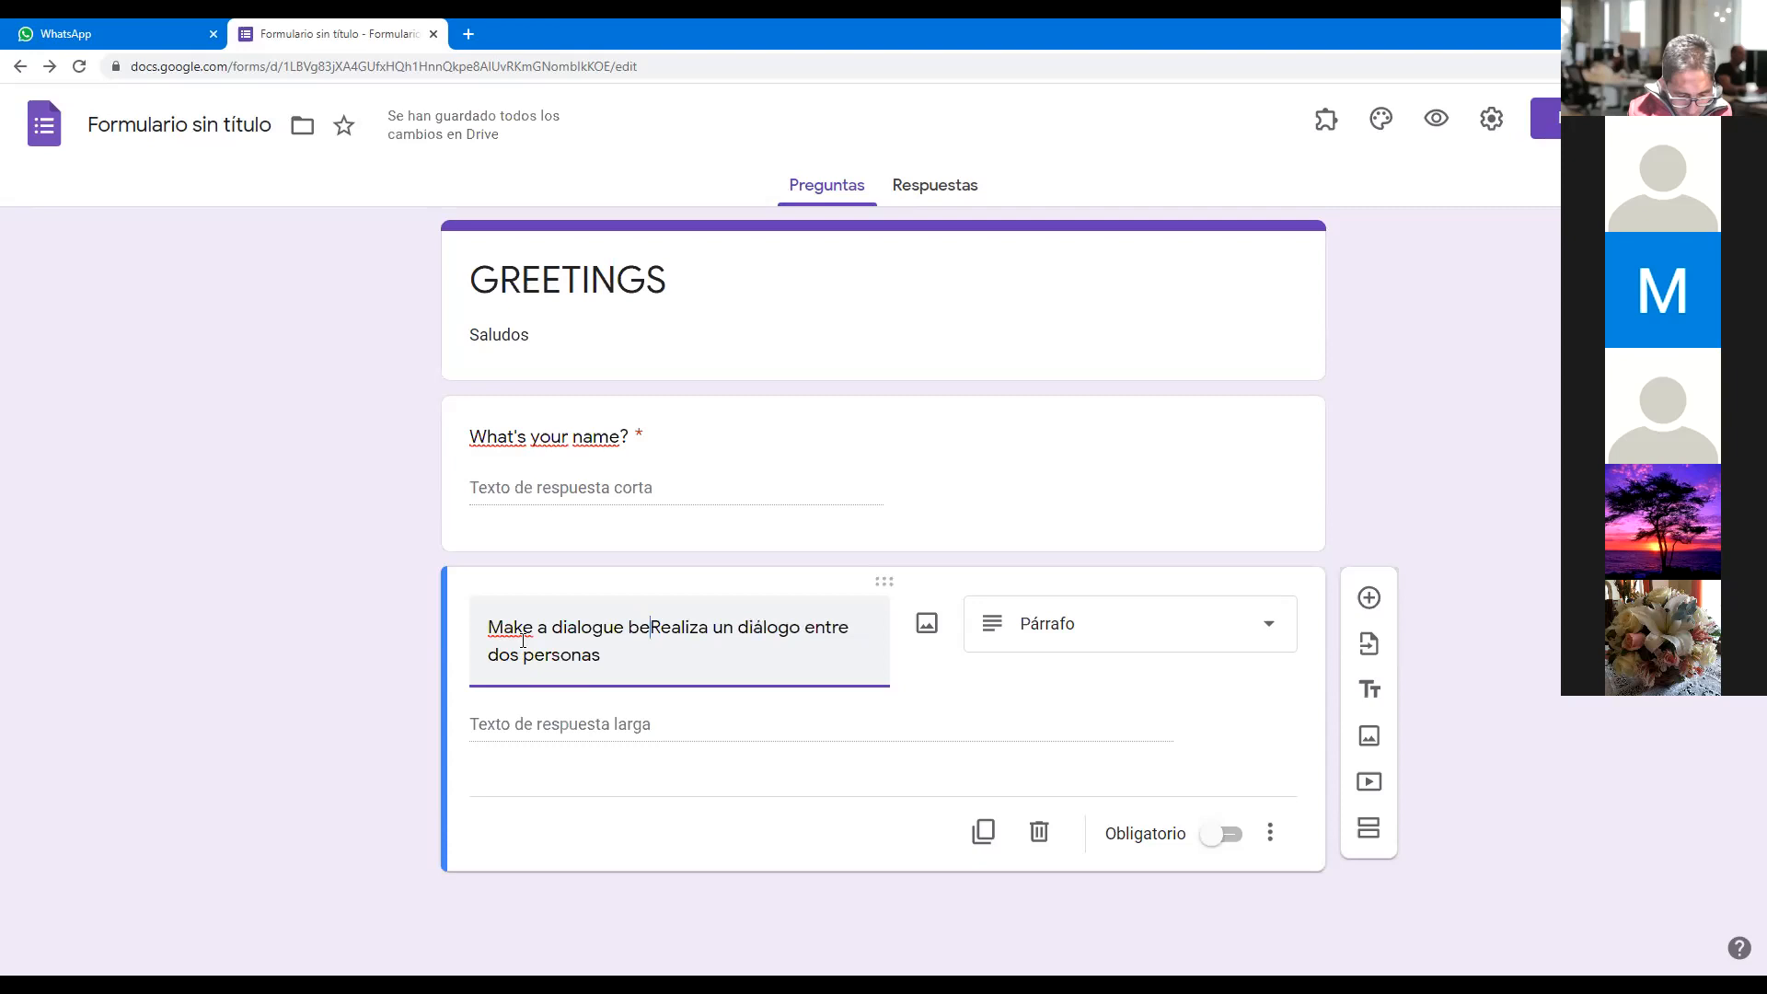
key("BackSpace")
key("BackSpace")
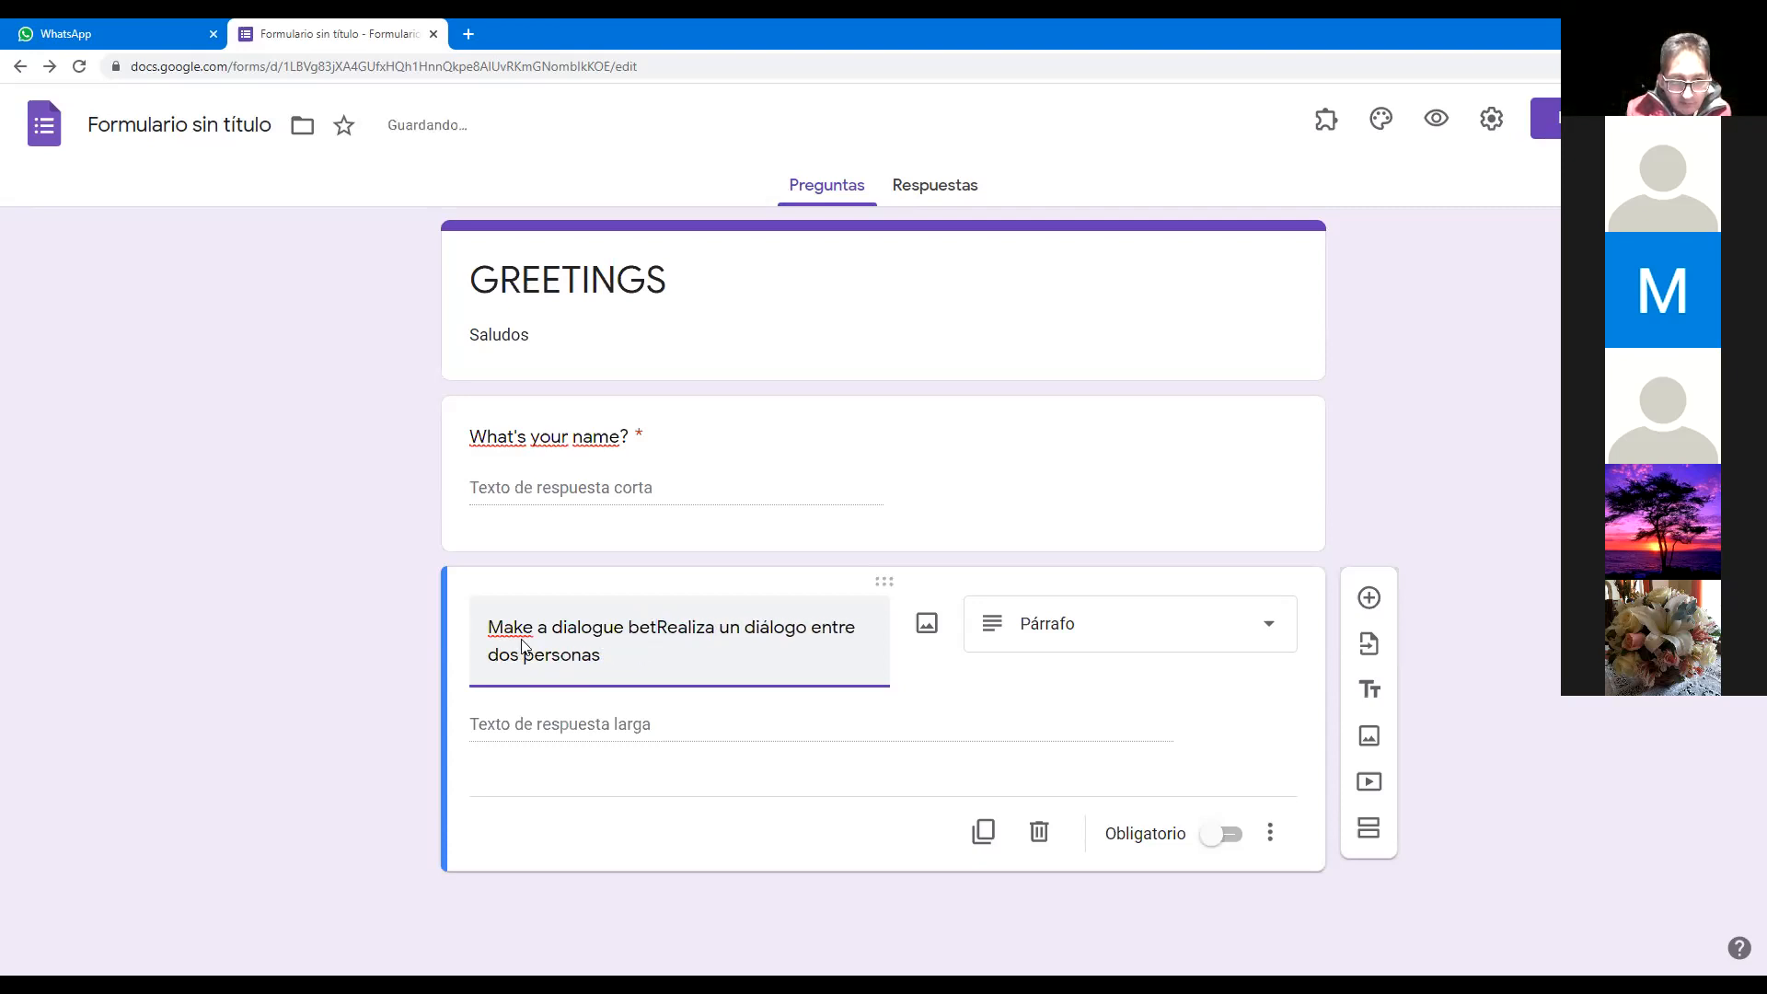
type("wee")
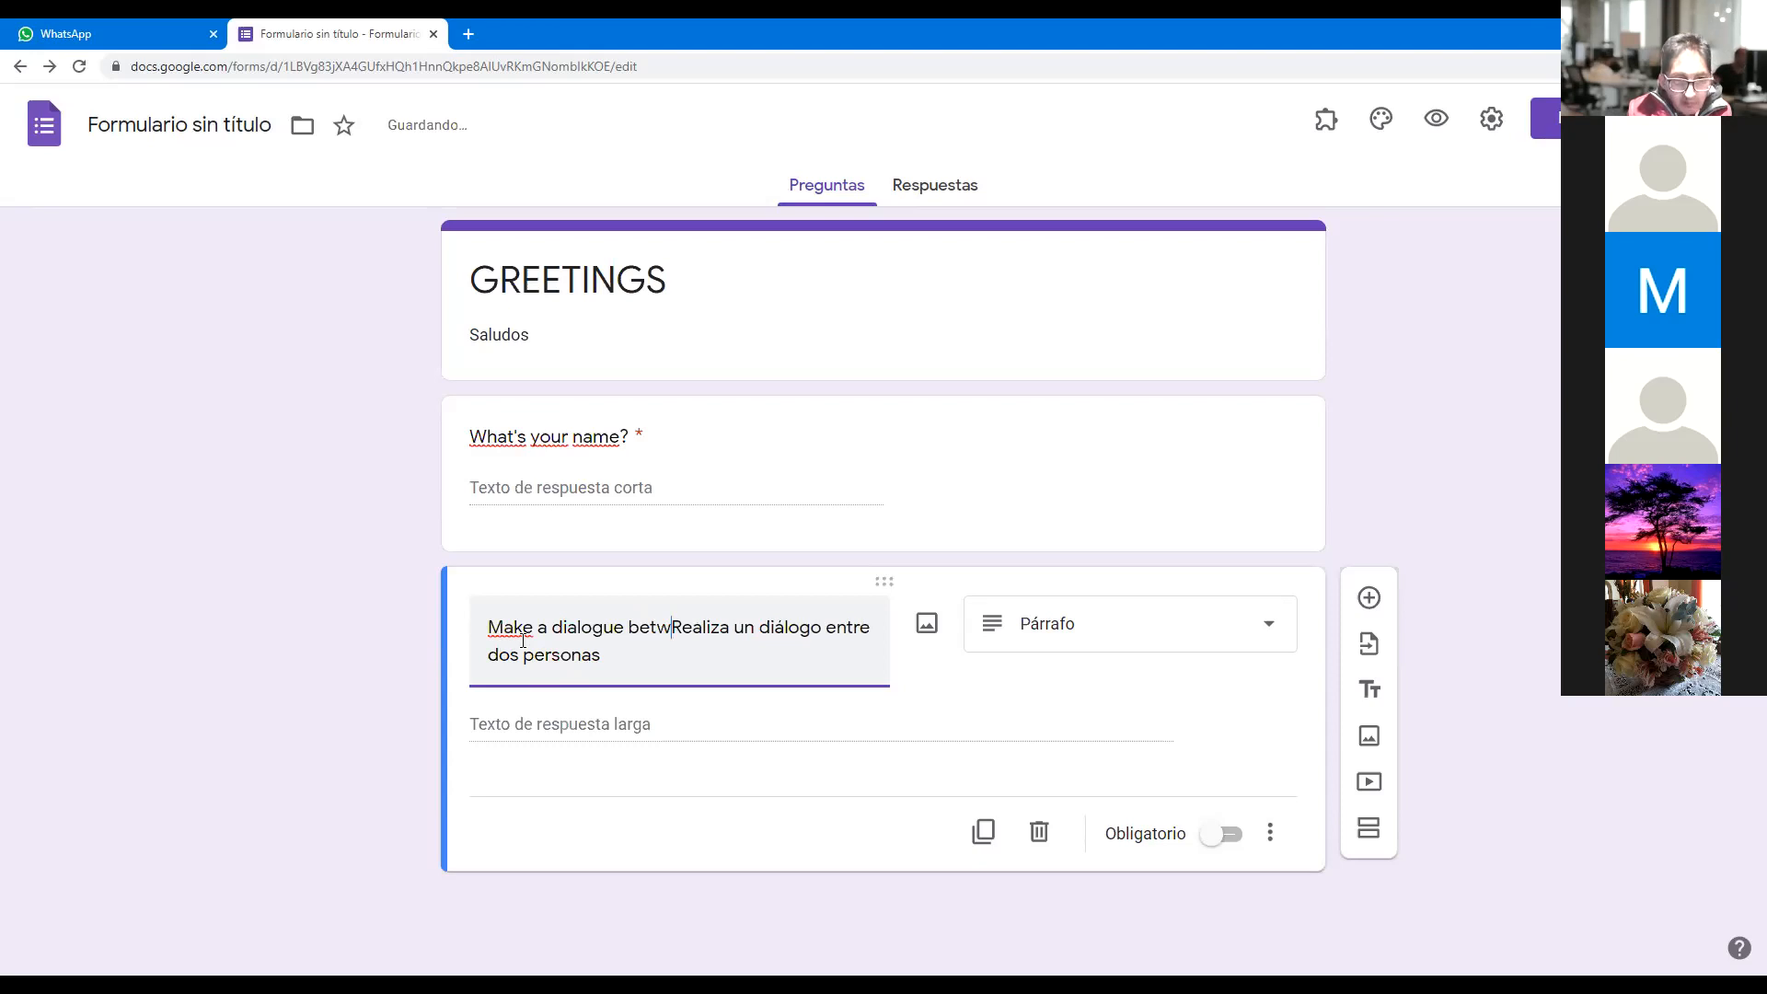
type("n t")
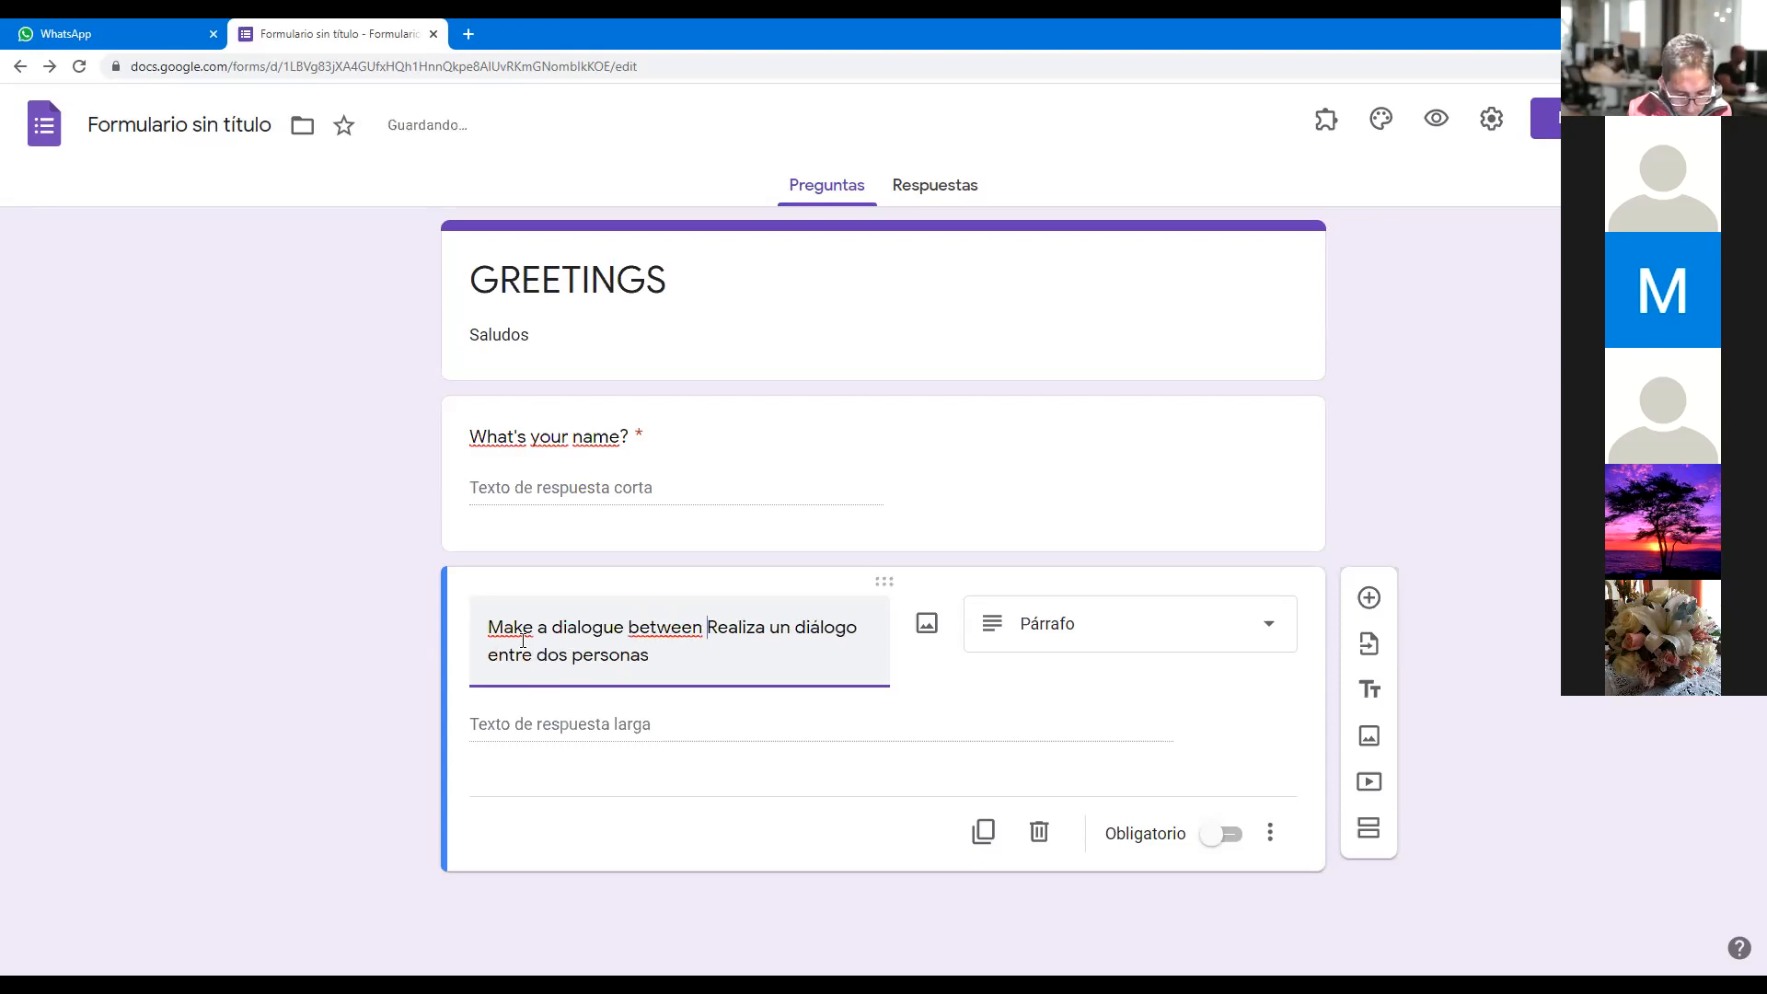
type("o")
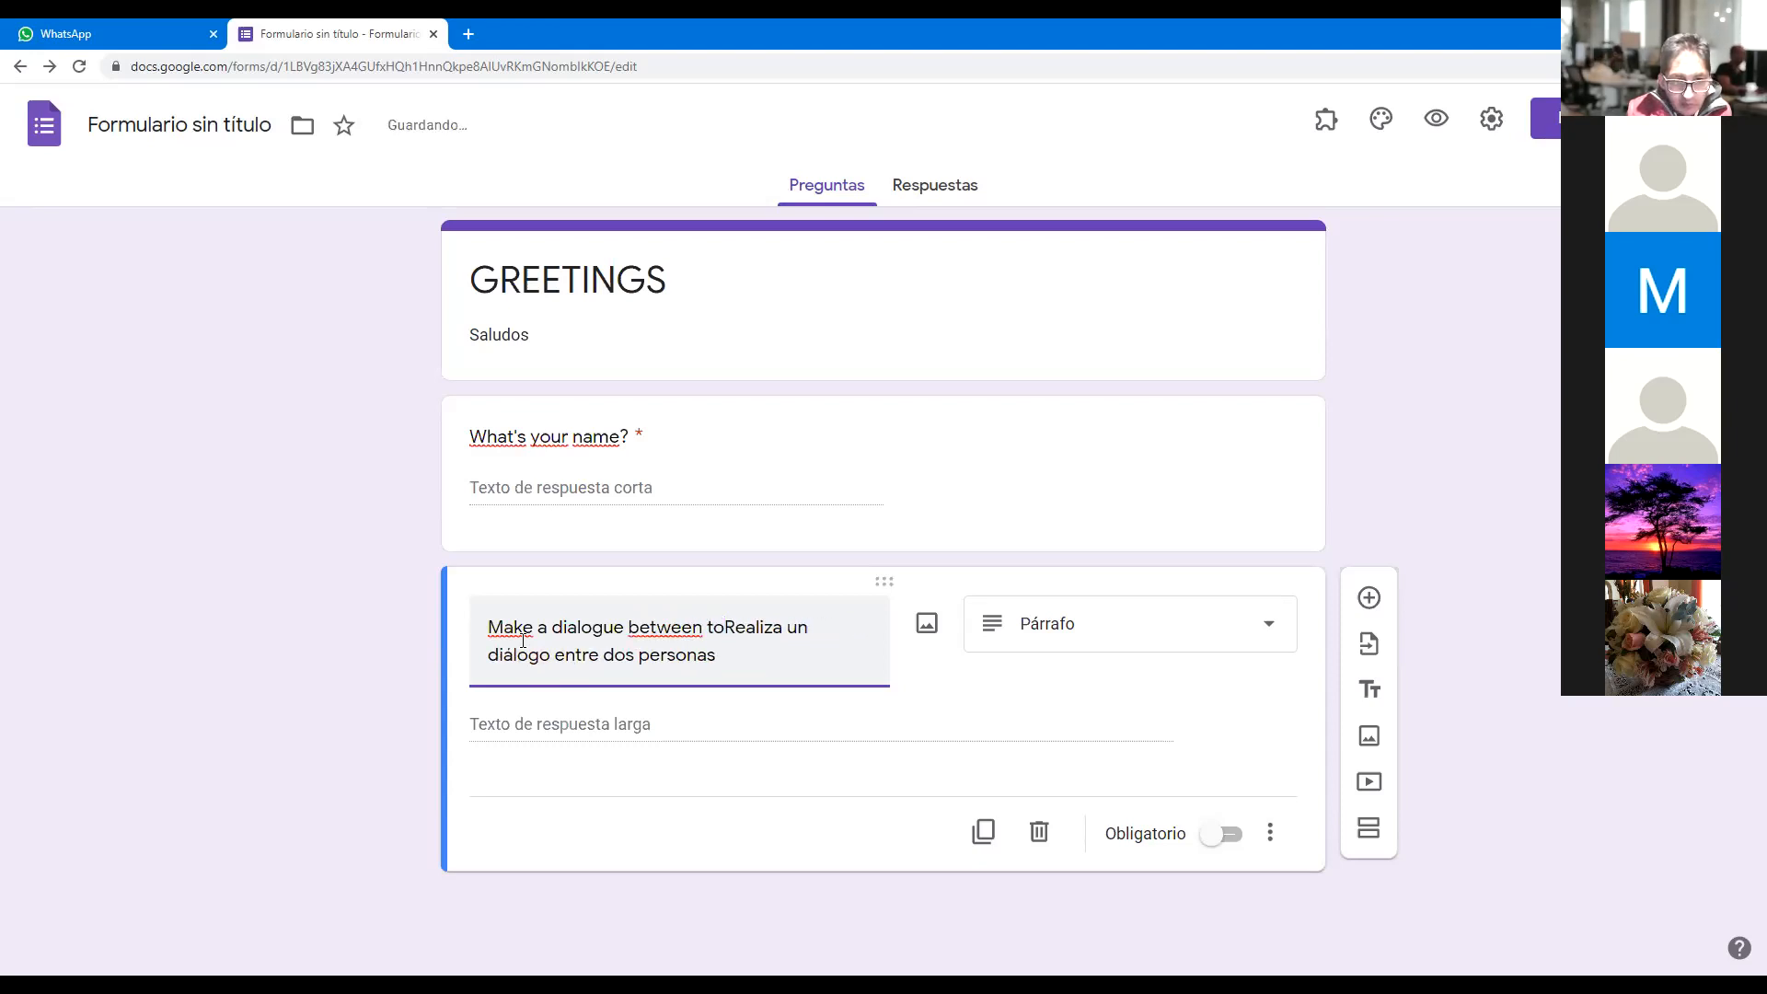
key("BackSpace")
type("wo p")
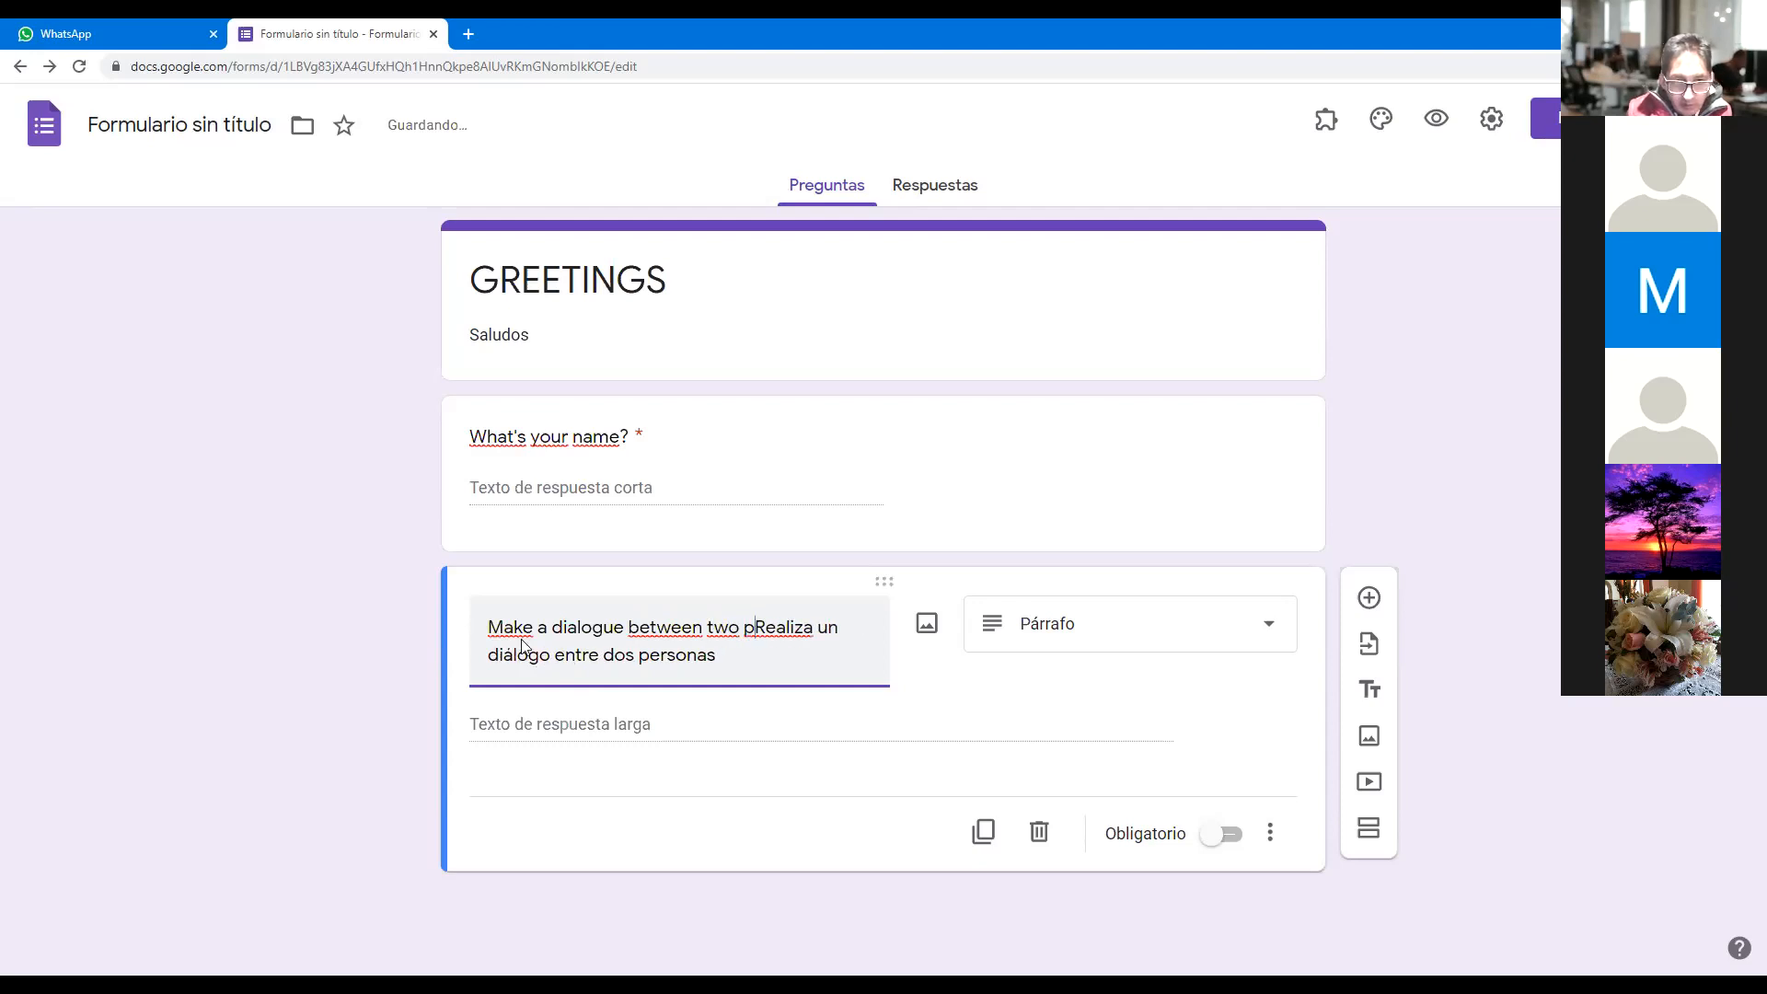
type("ep")
key("BackSpace")
type("ople")
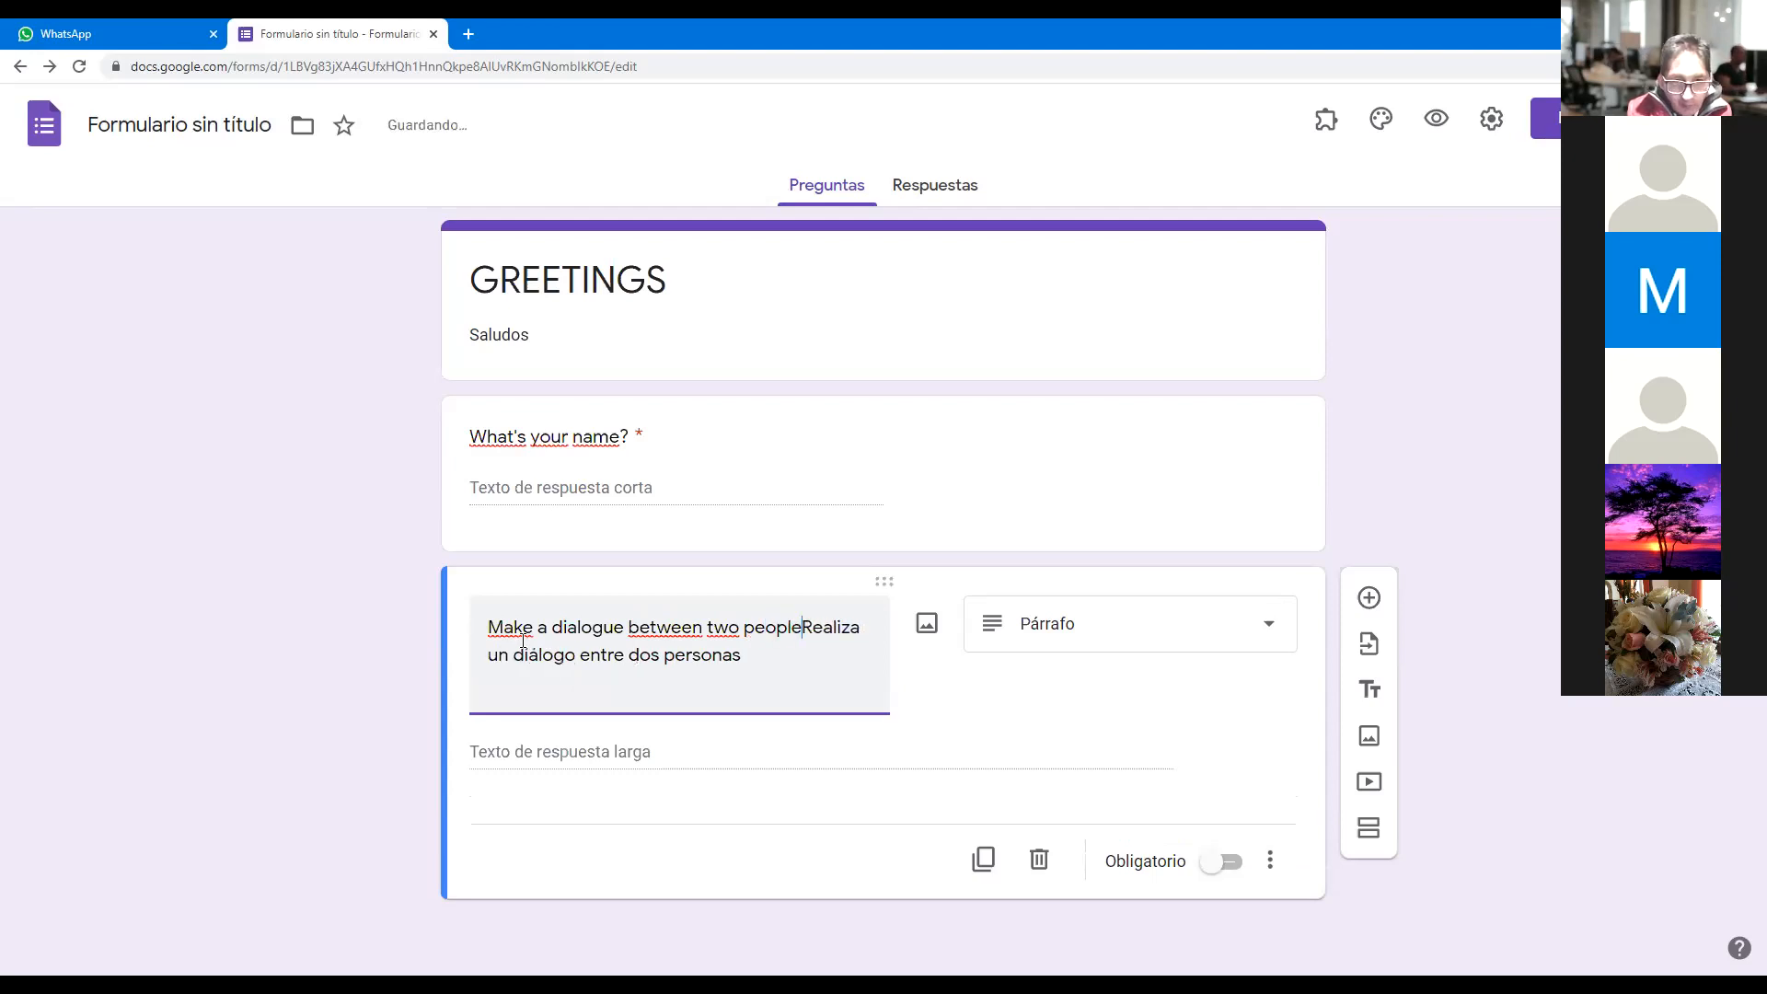
- Enclose the Spanish sentence of the second question in parentheses, with a space before it
type(" (")
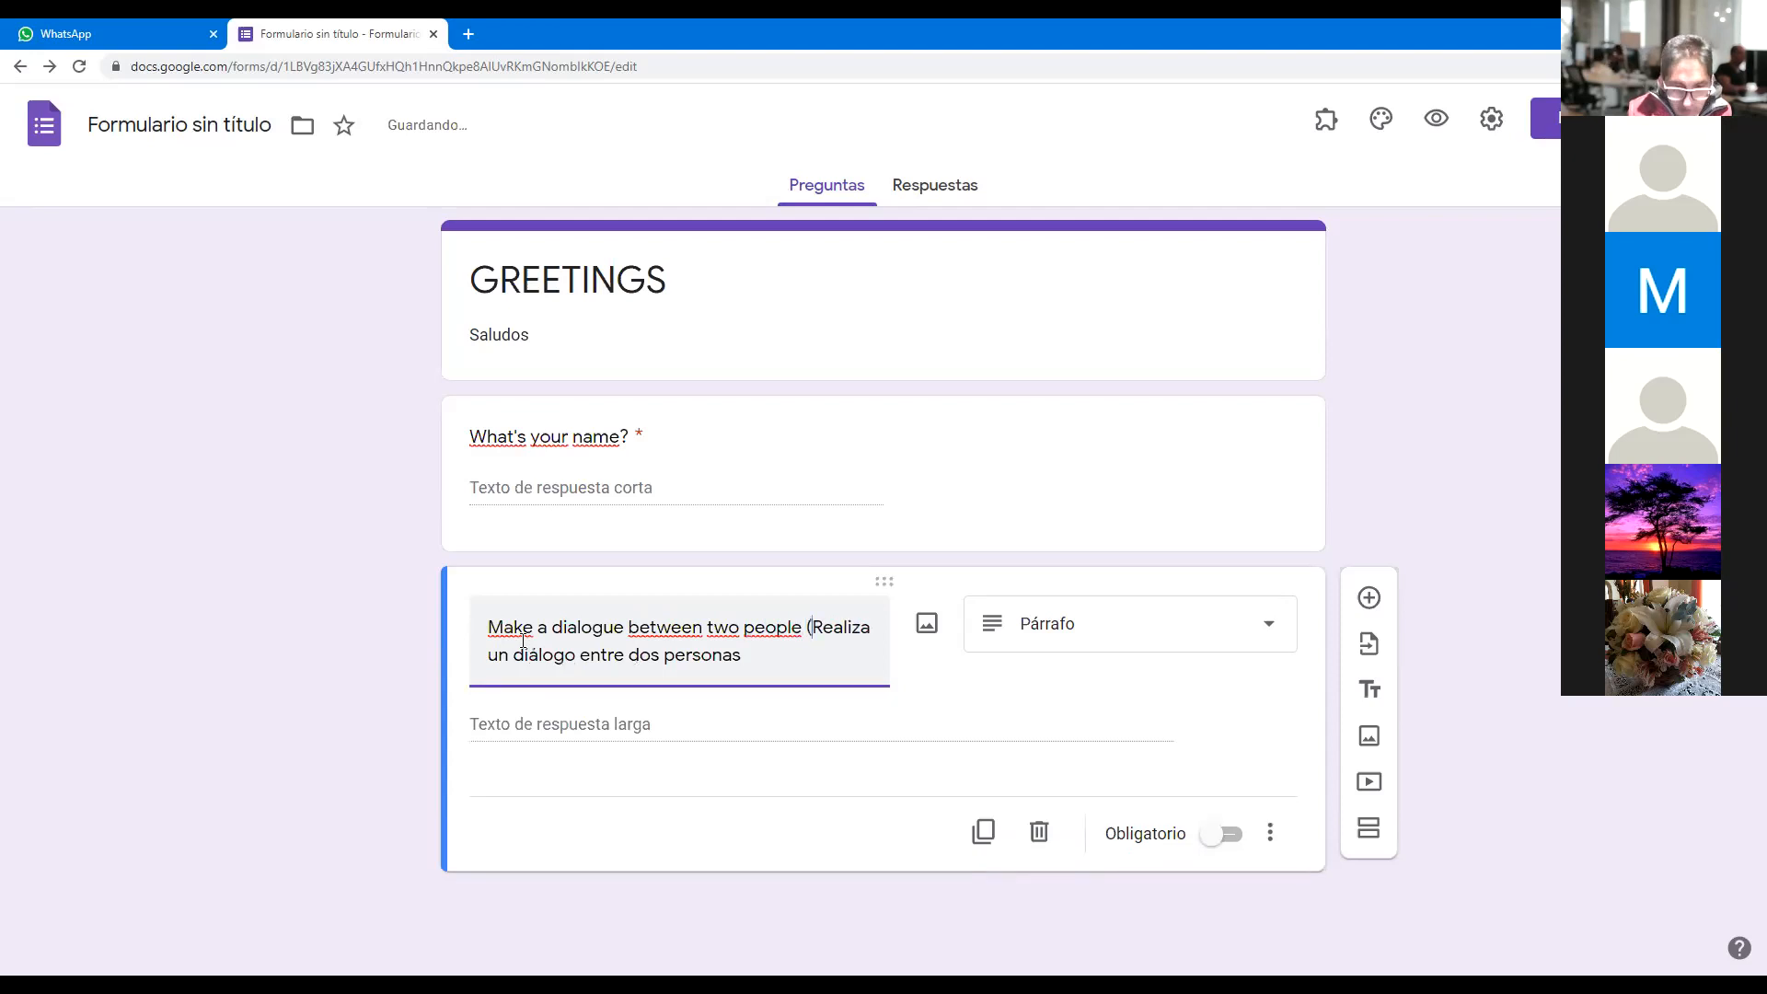
type(")")
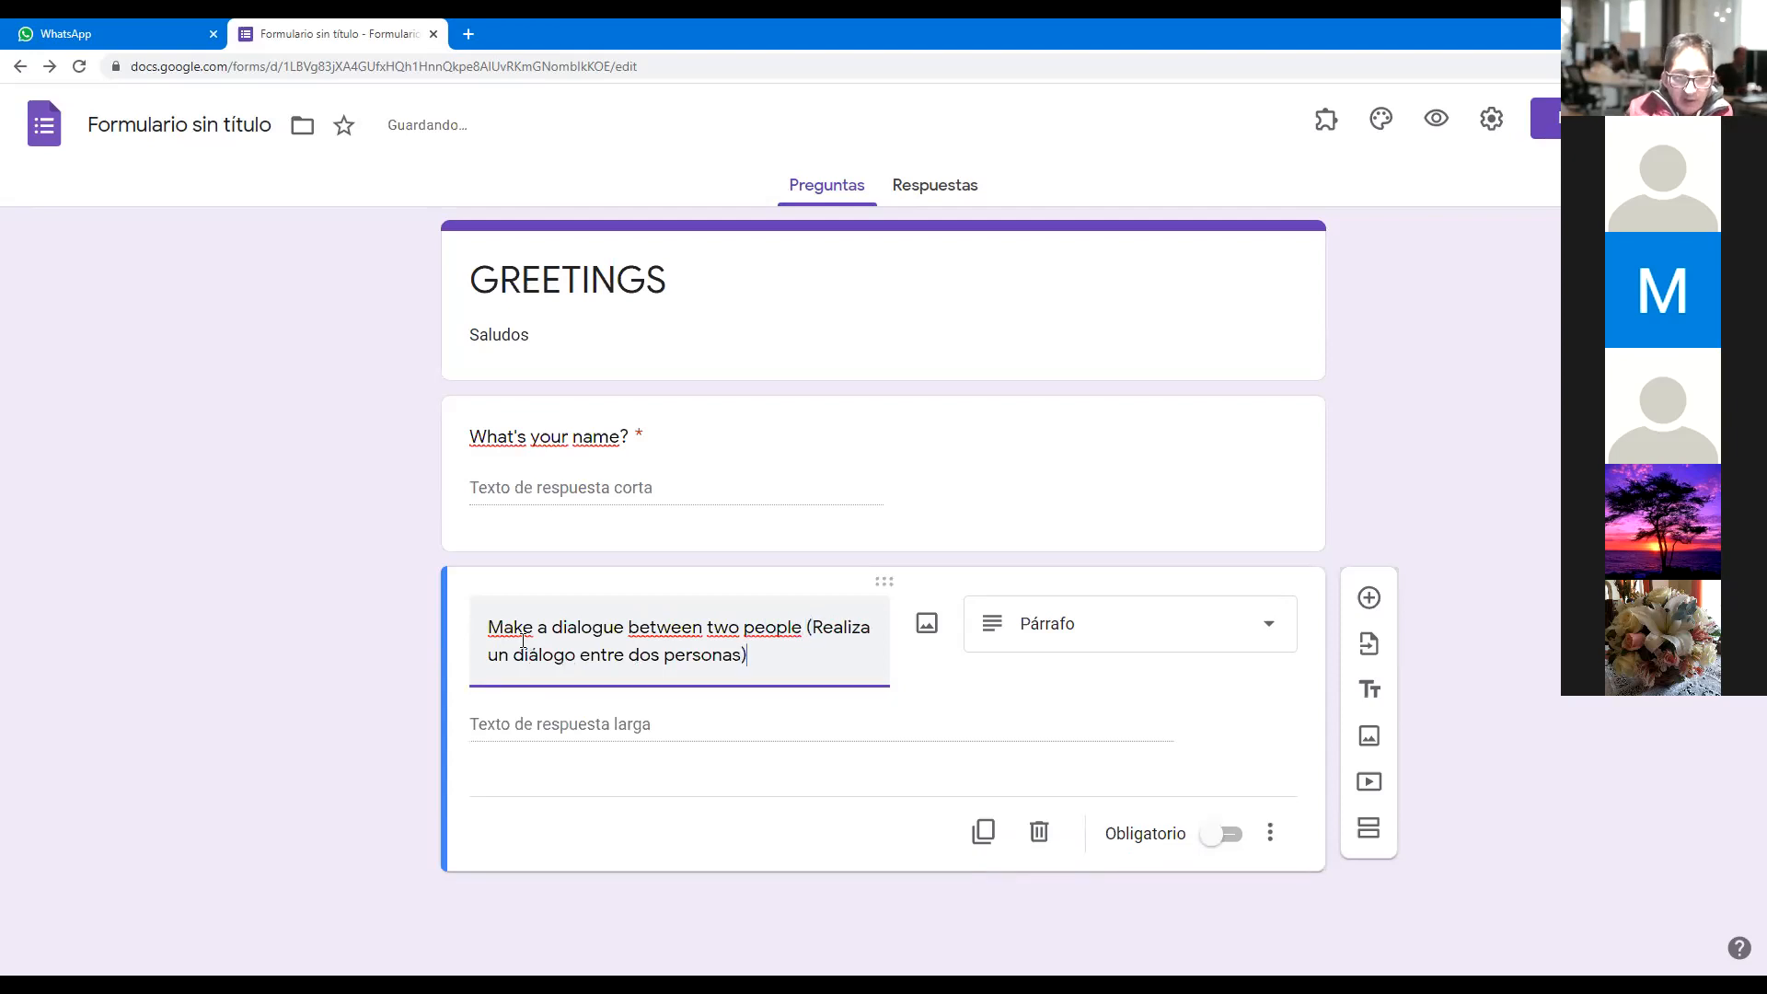
left_click(691, 716)
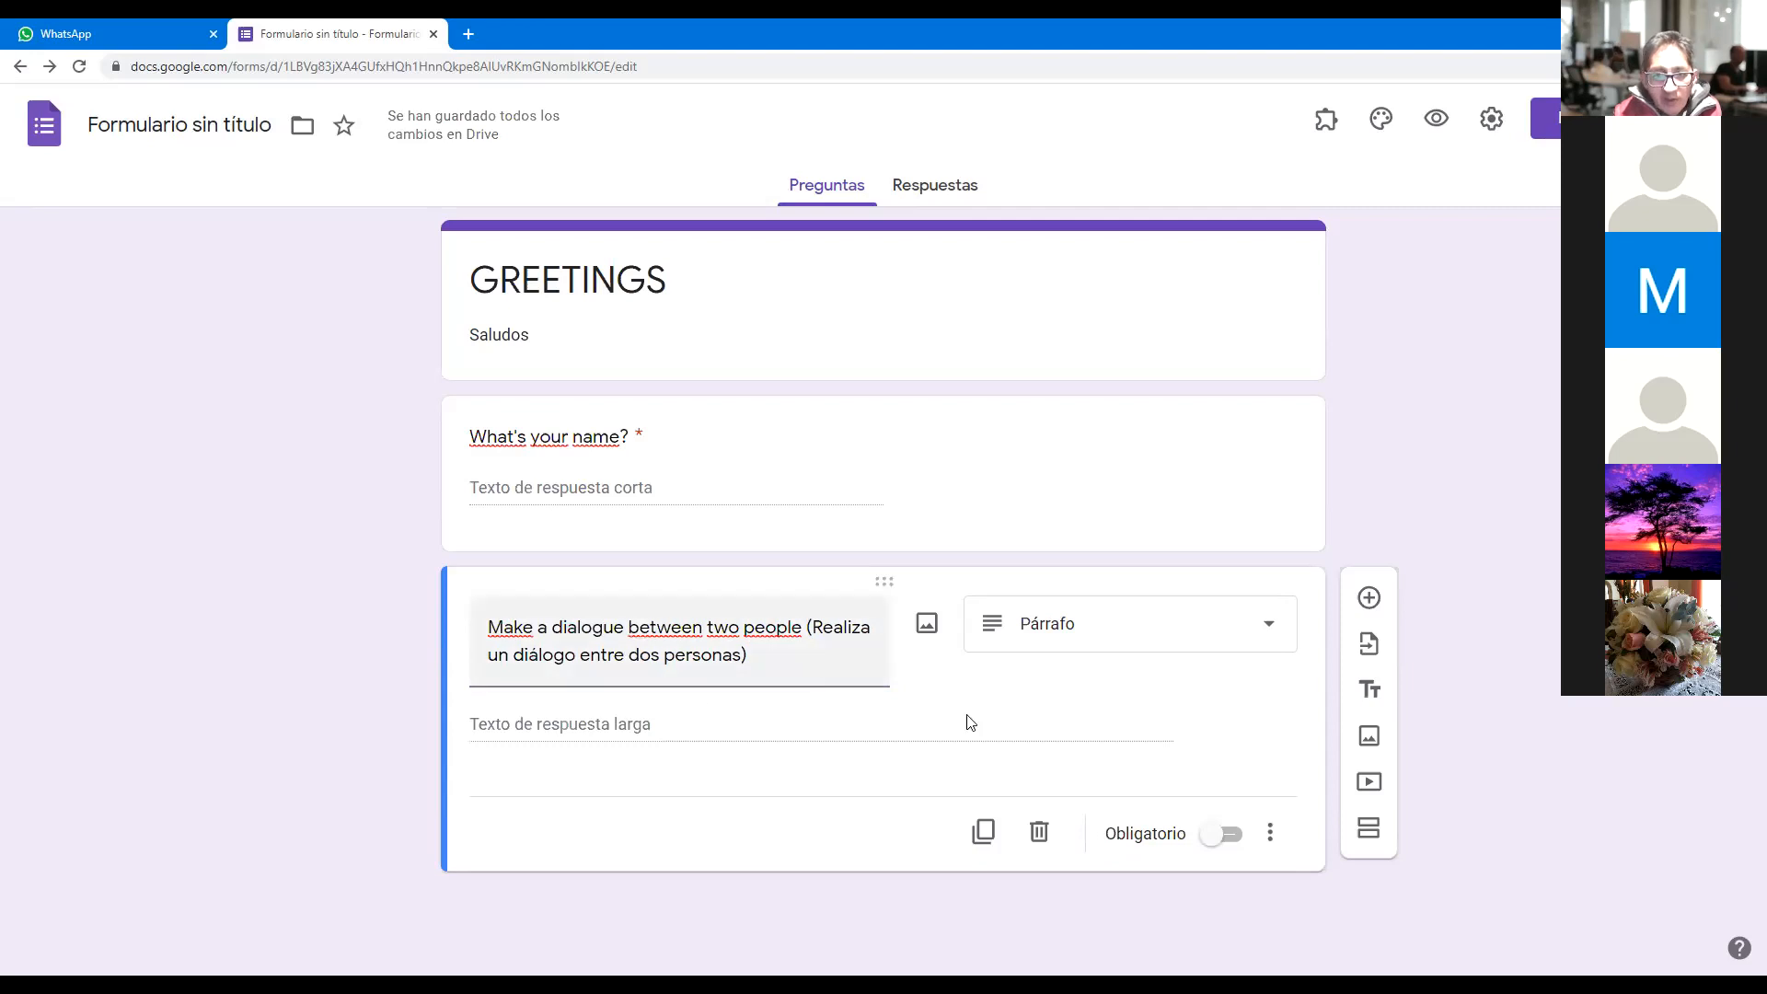
- Mark the dialogue question as Obligatorio and add a new question of type Varias opciones below it
left_click(1208, 836)
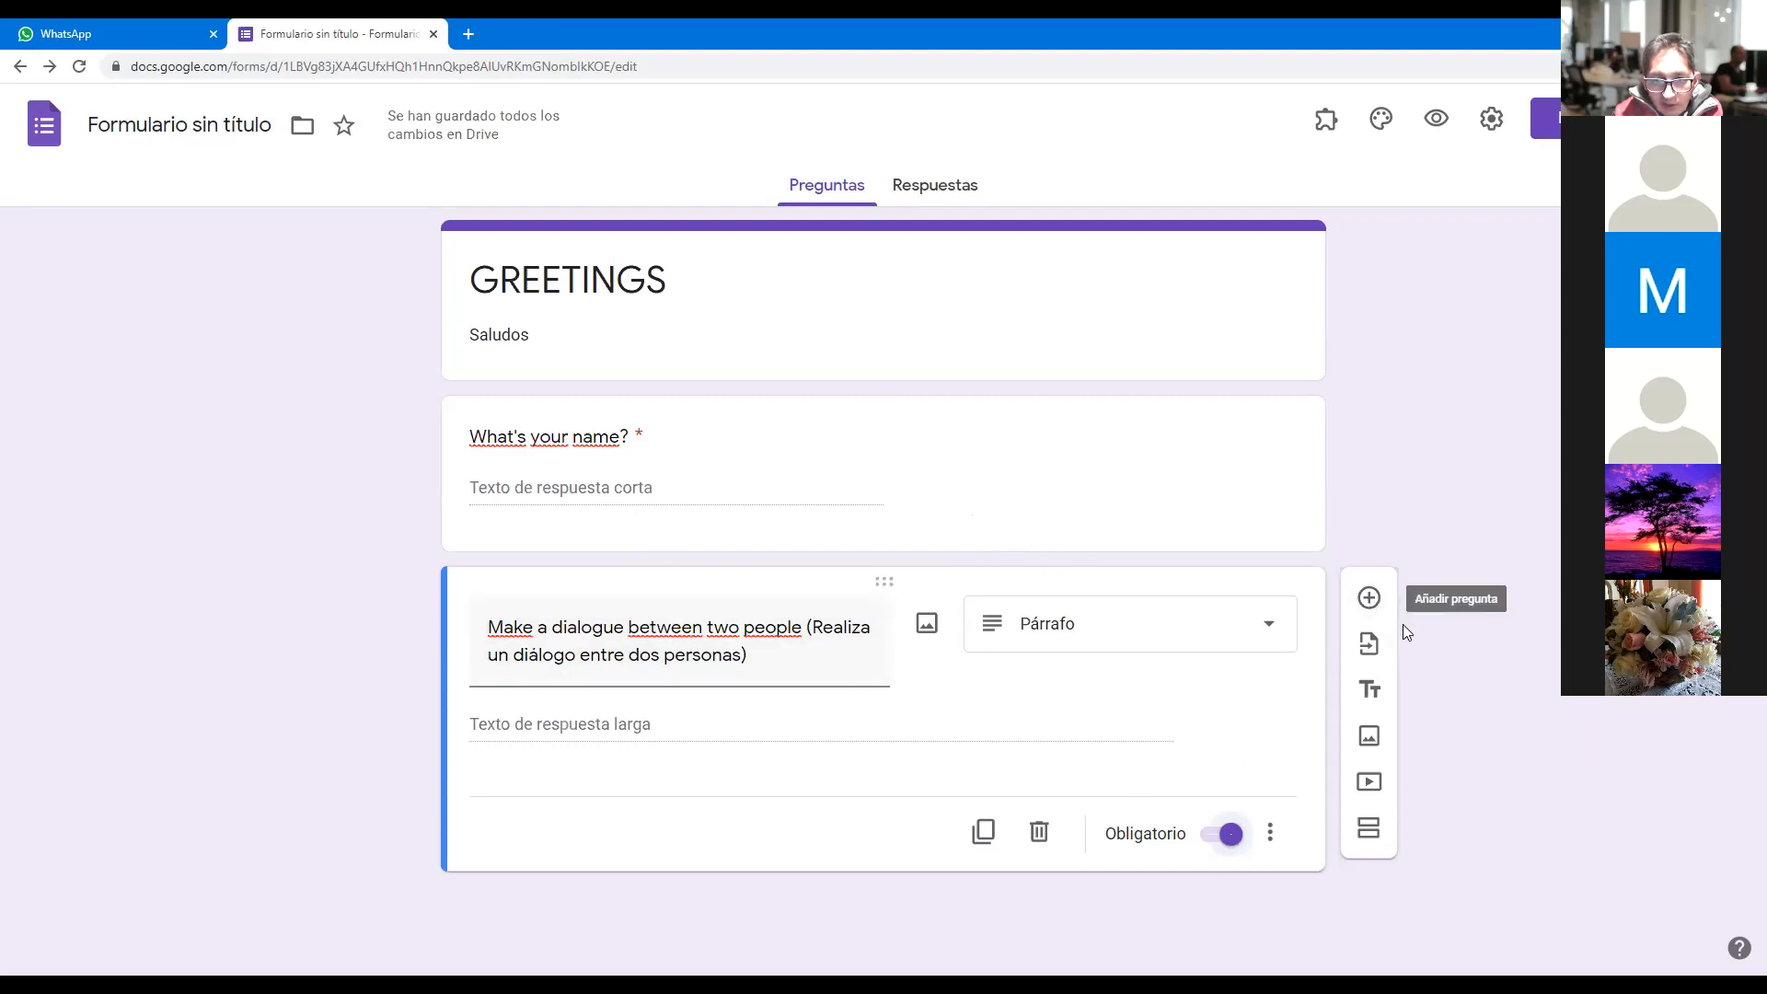
left_click(1371, 600)
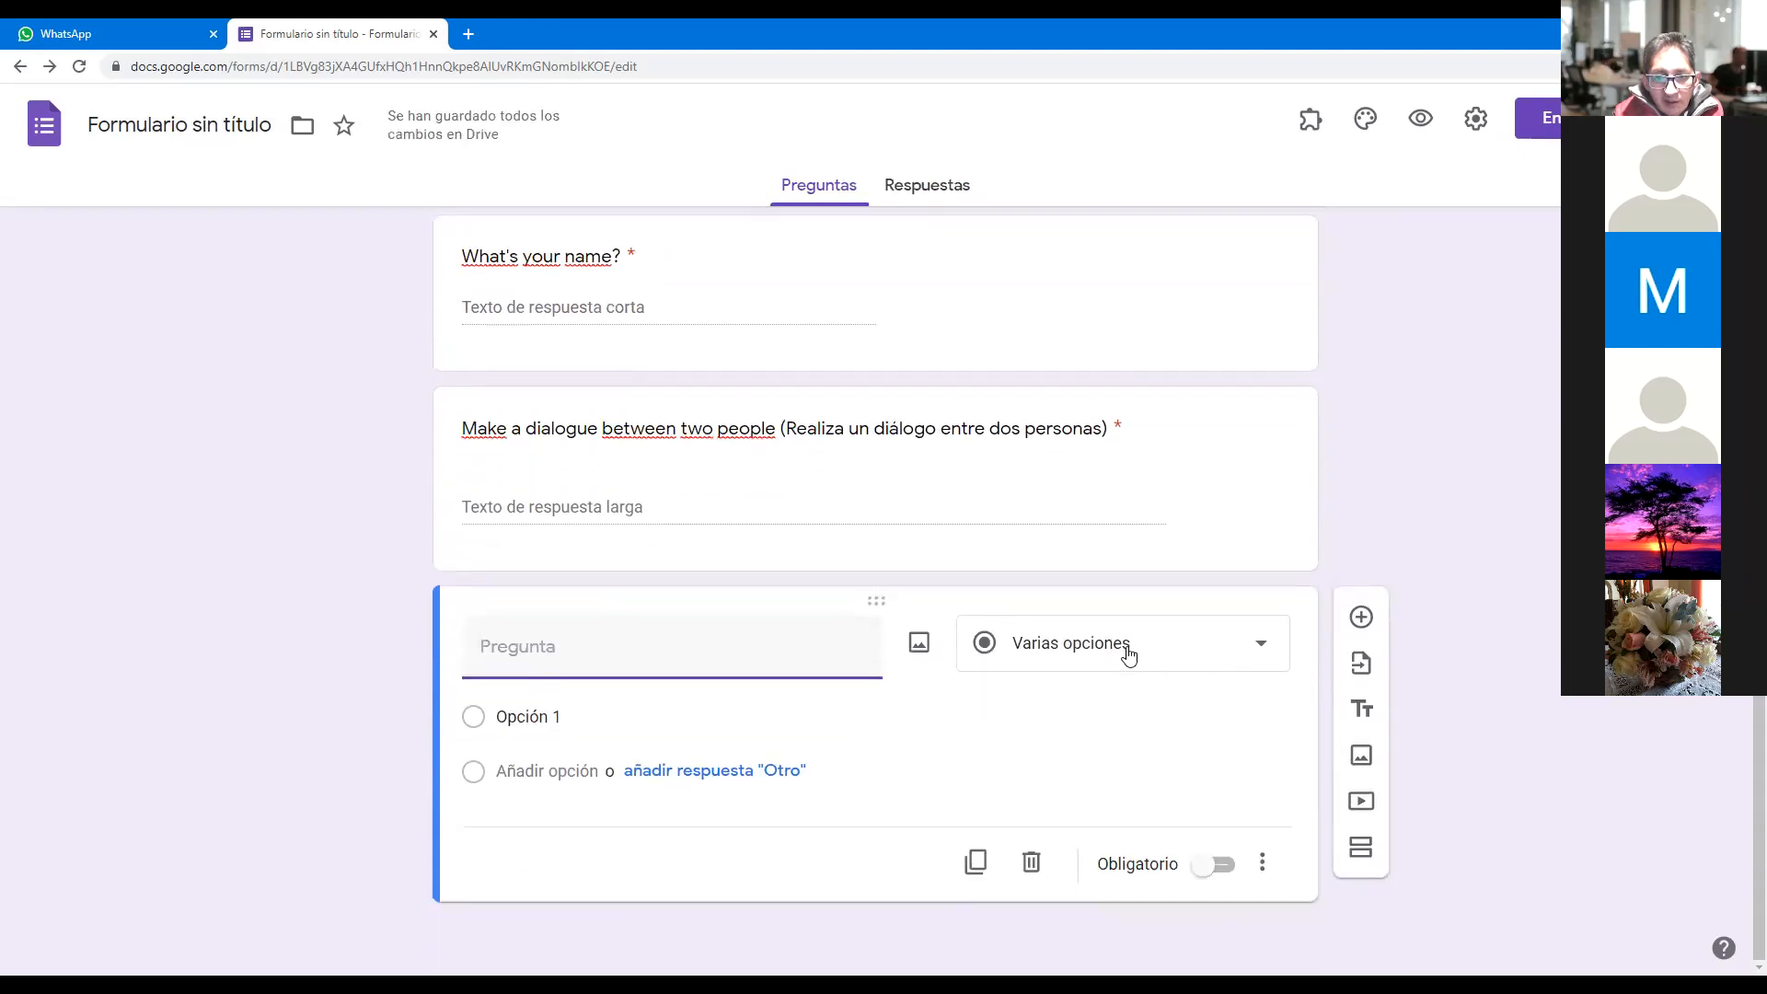
left_click(1262, 653)
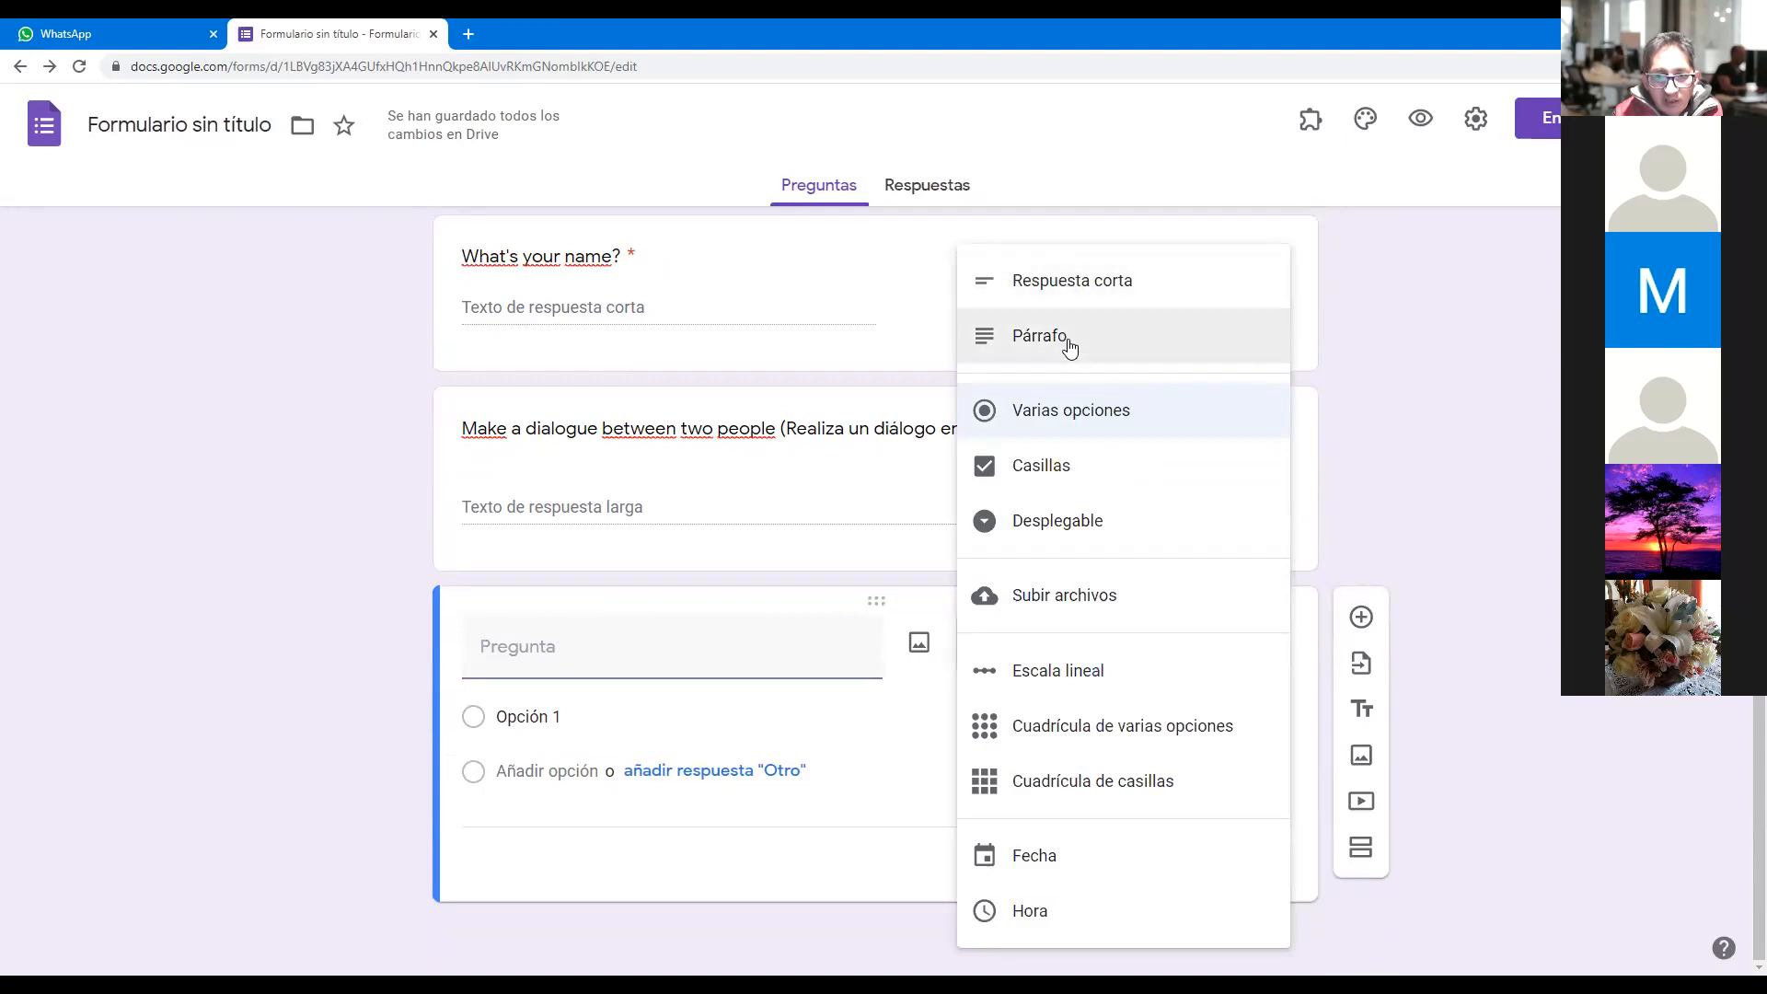
left_click(1064, 415)
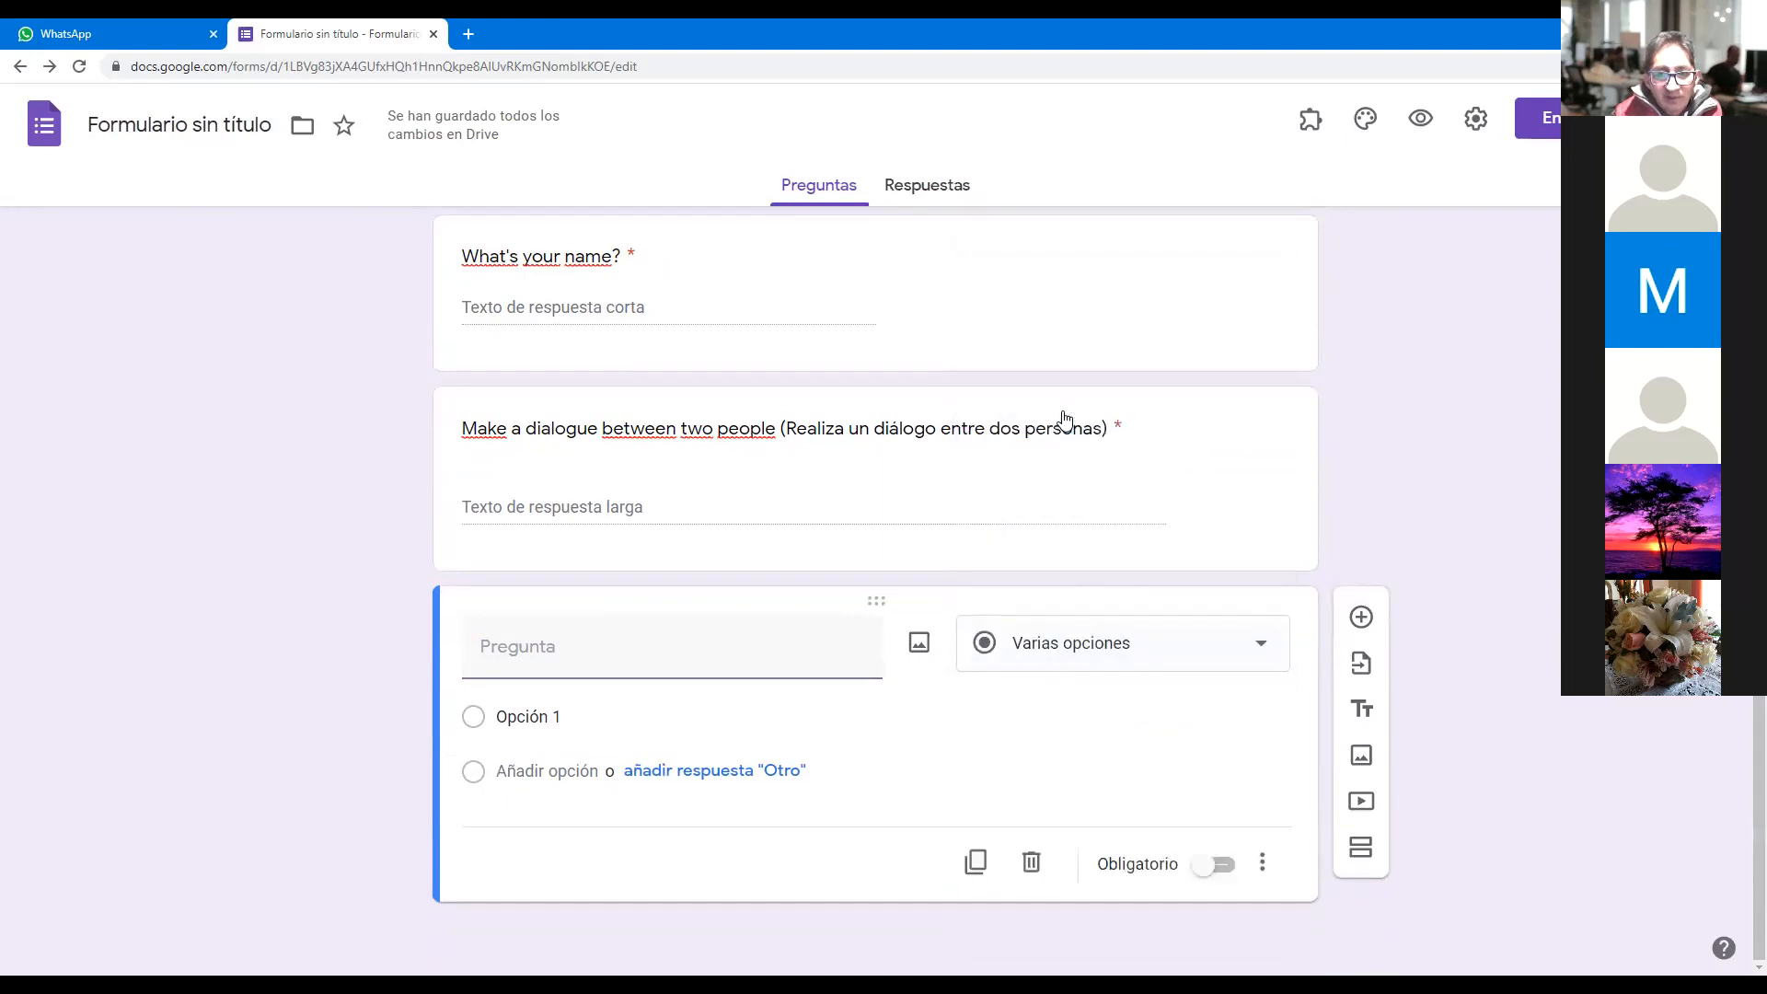
left_click(536, 656)
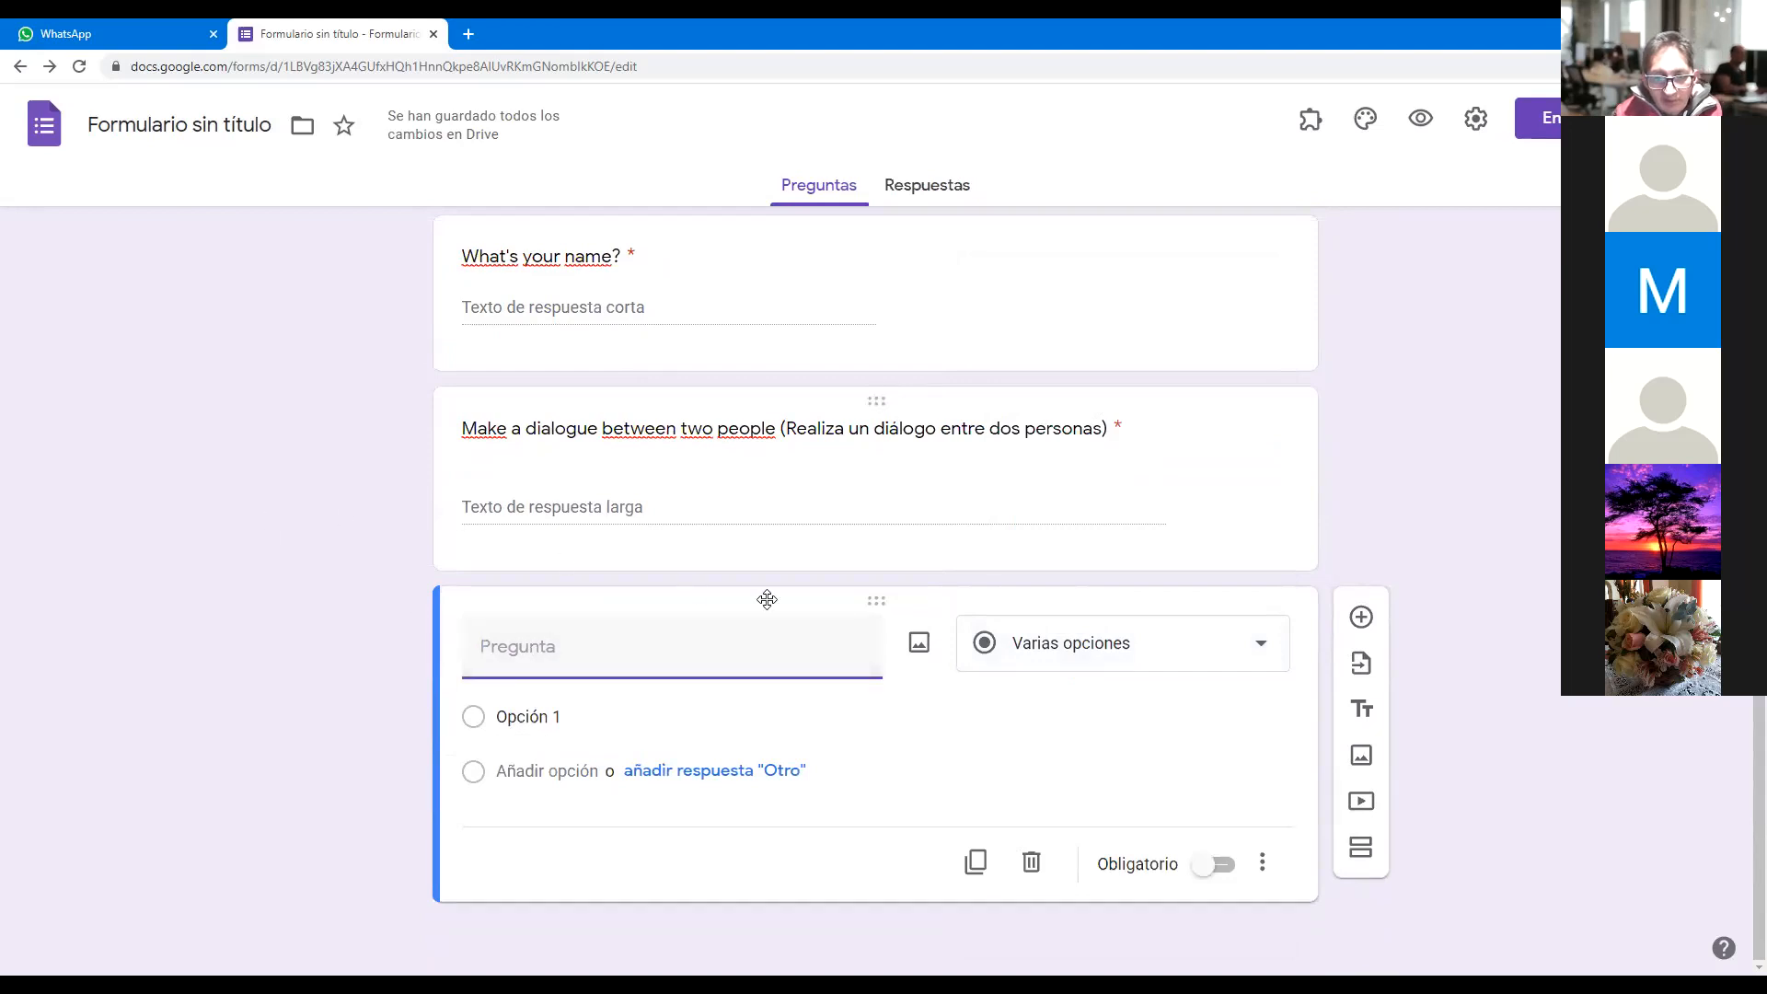
left_click(1260, 649)
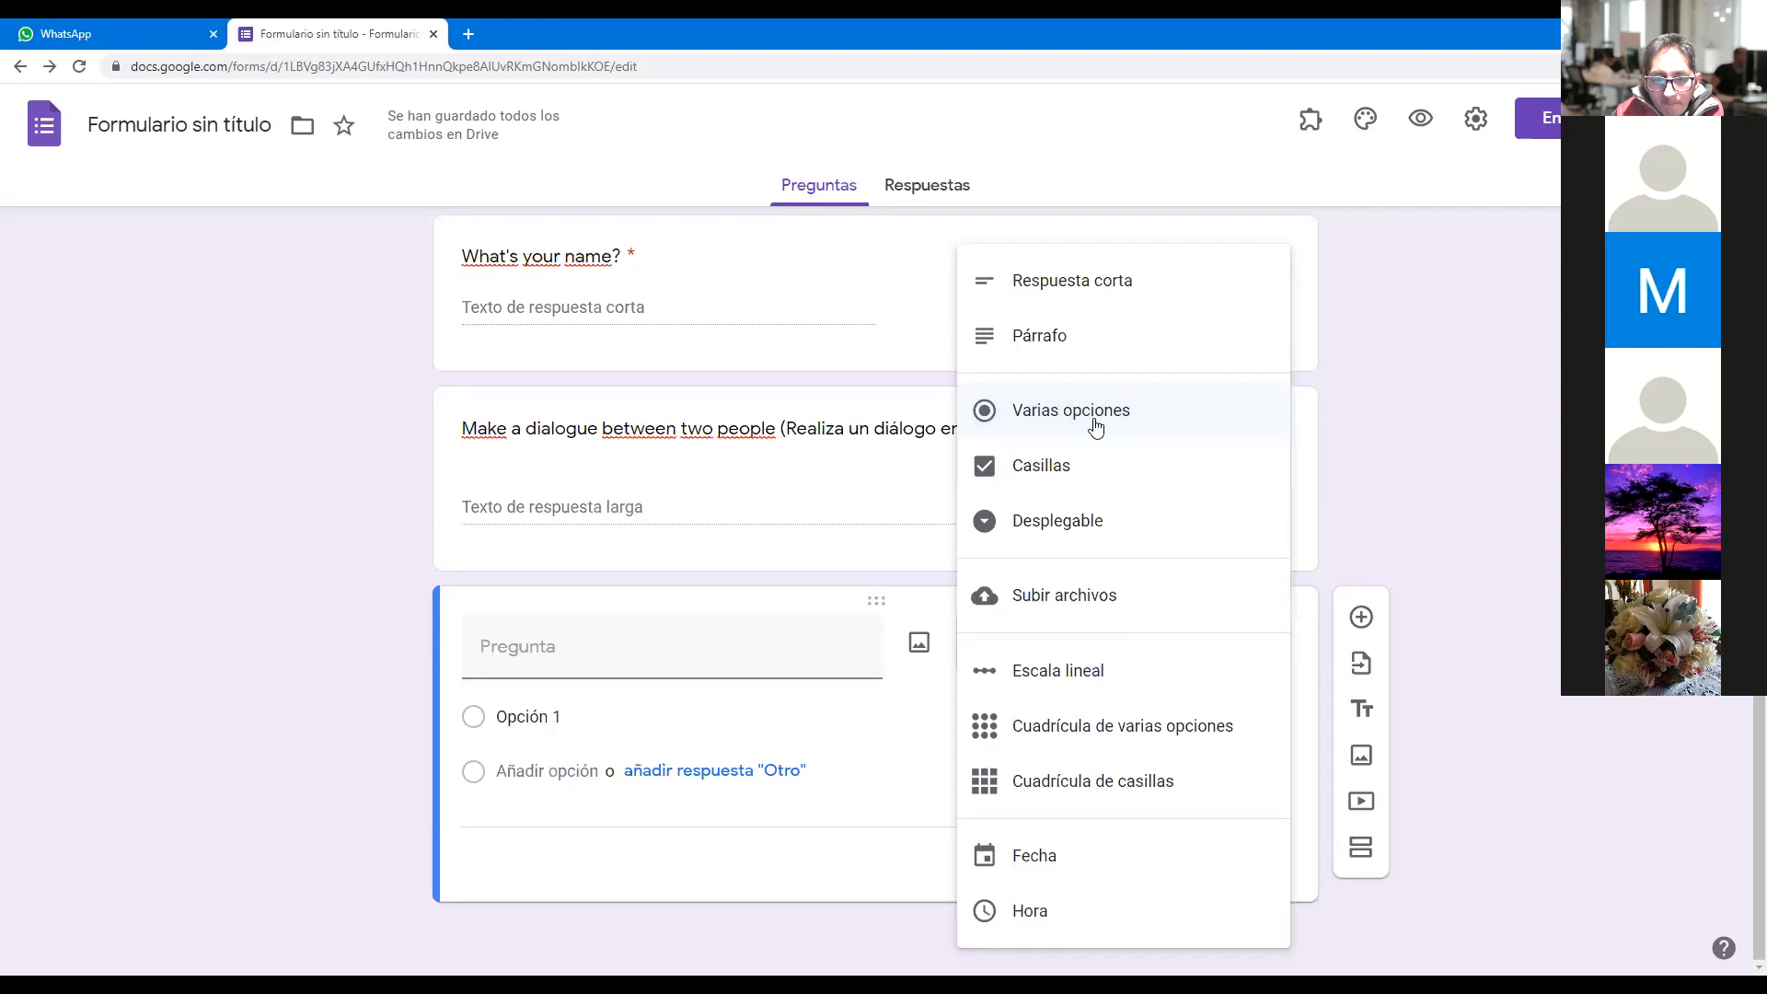
left_click(833, 504)
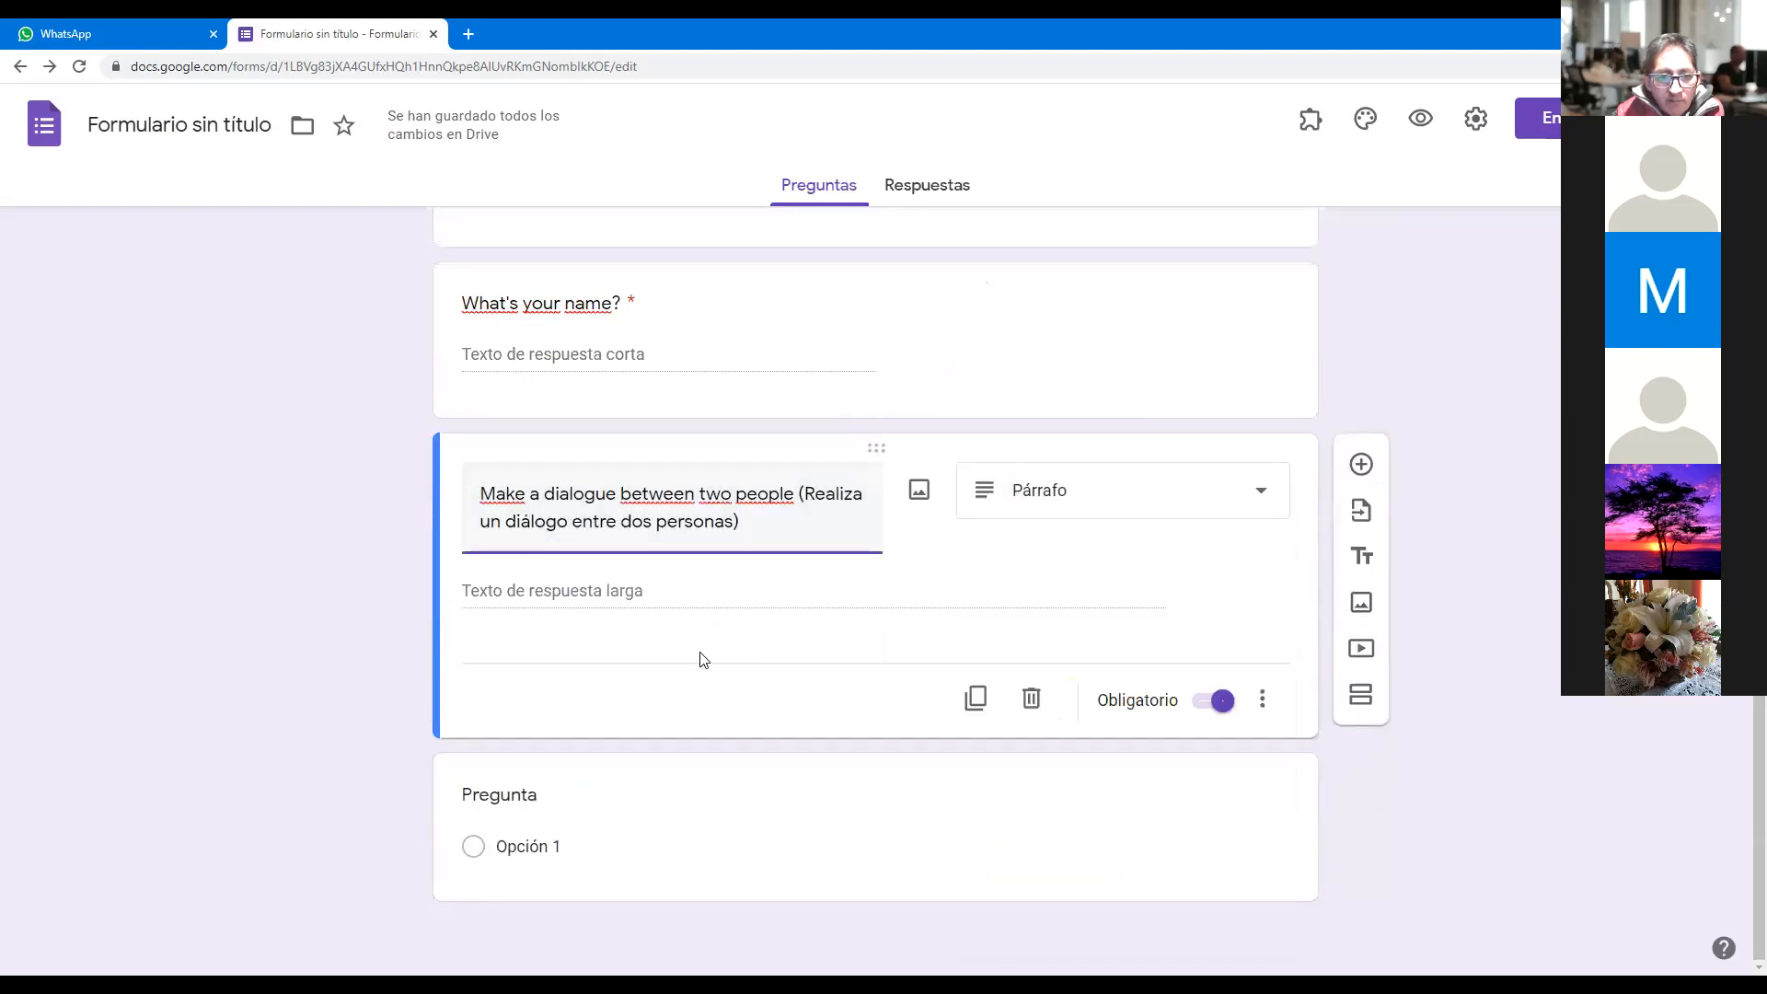
left_click(645, 814)
- Set the text of the new Varias opciones question to "What colour is Bolivian flag?"
left_click(576, 697)
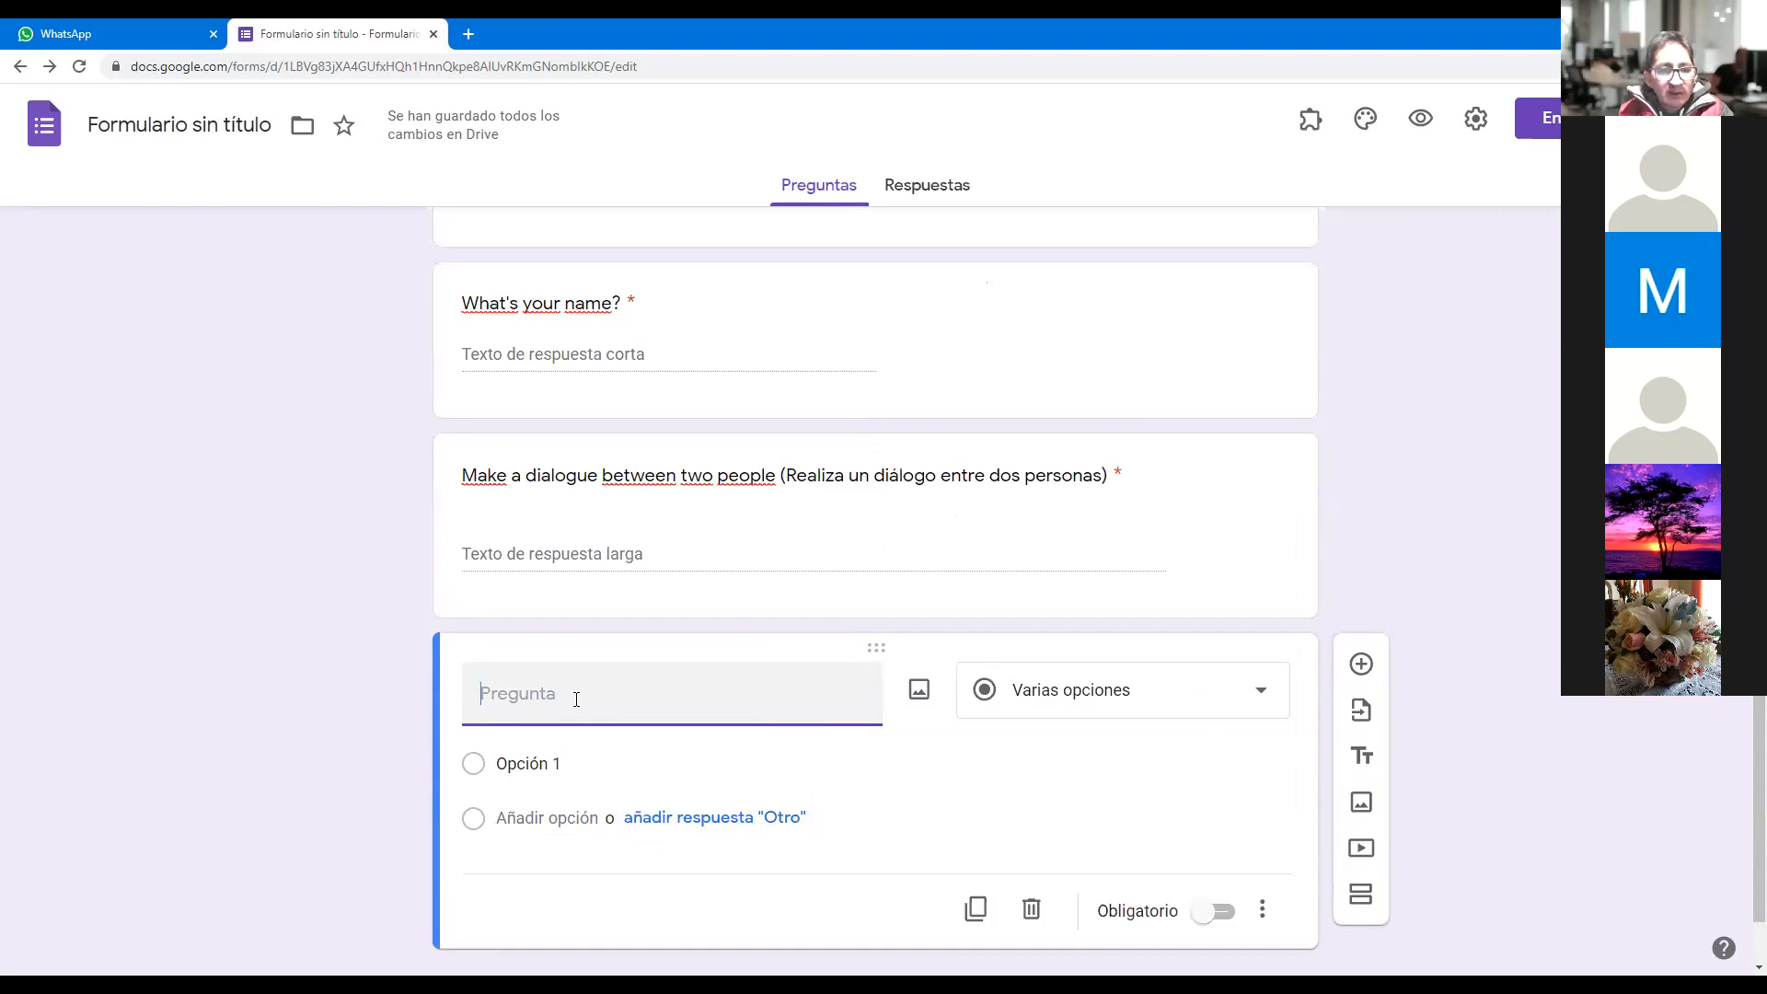
type("What col")
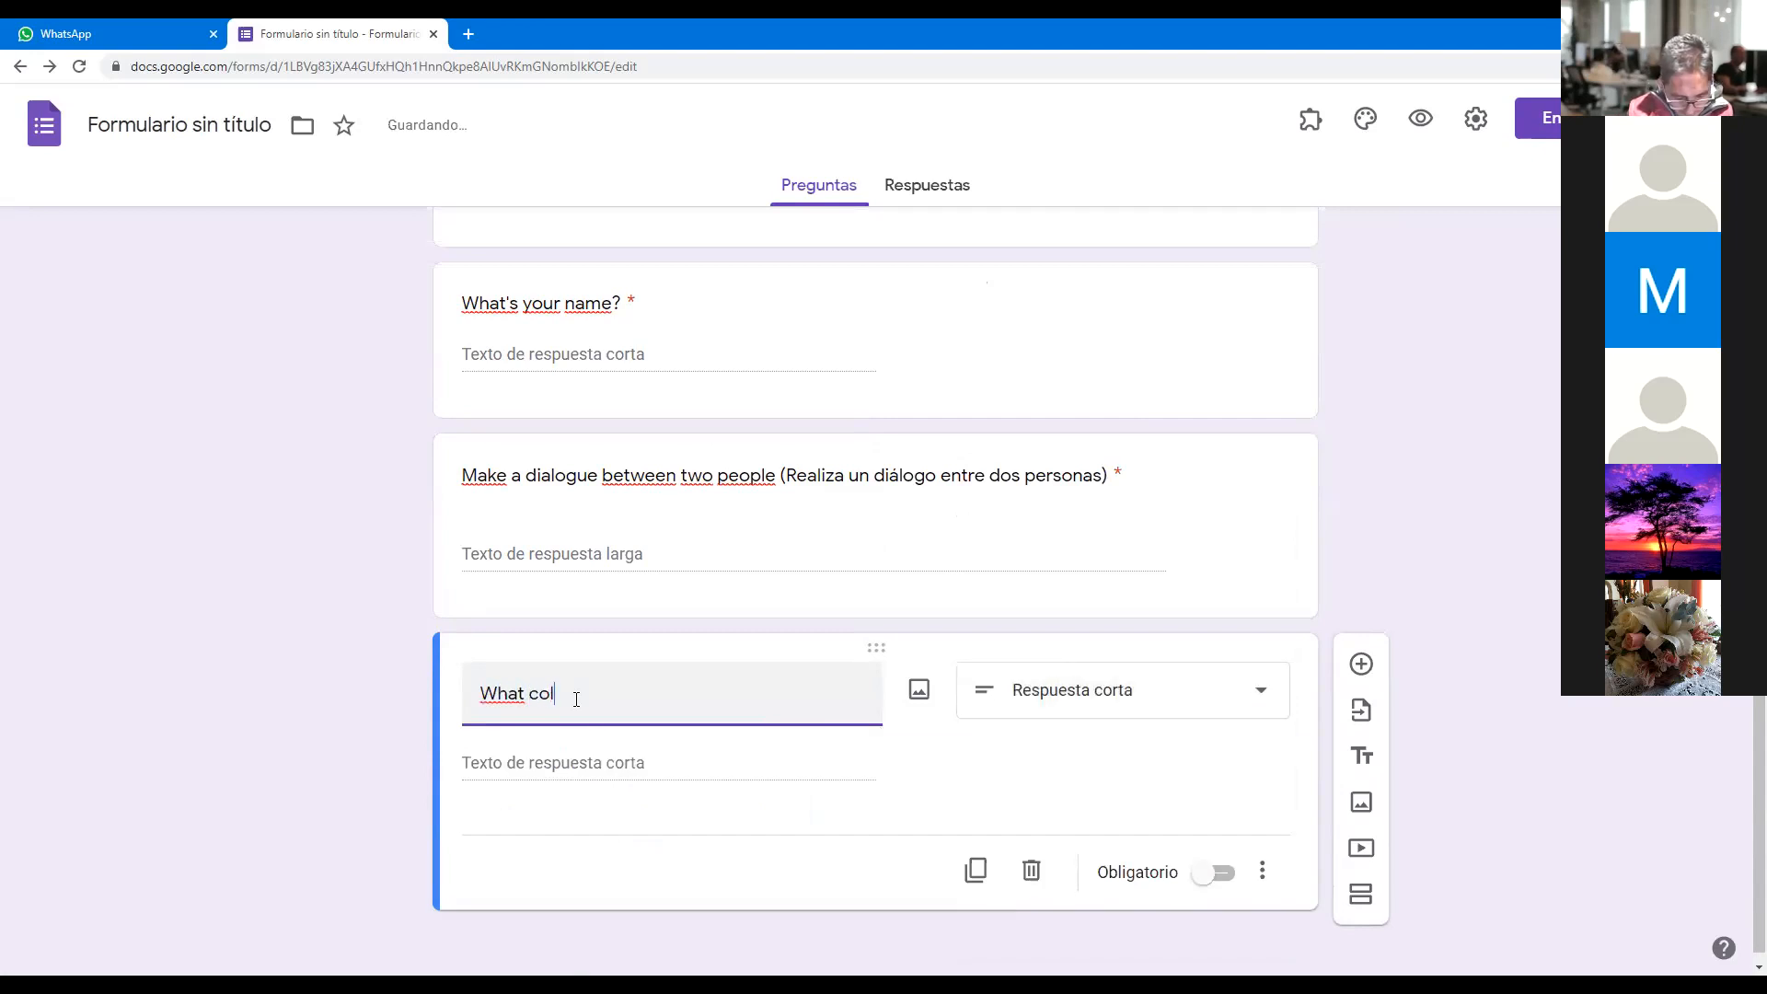
type("our is")
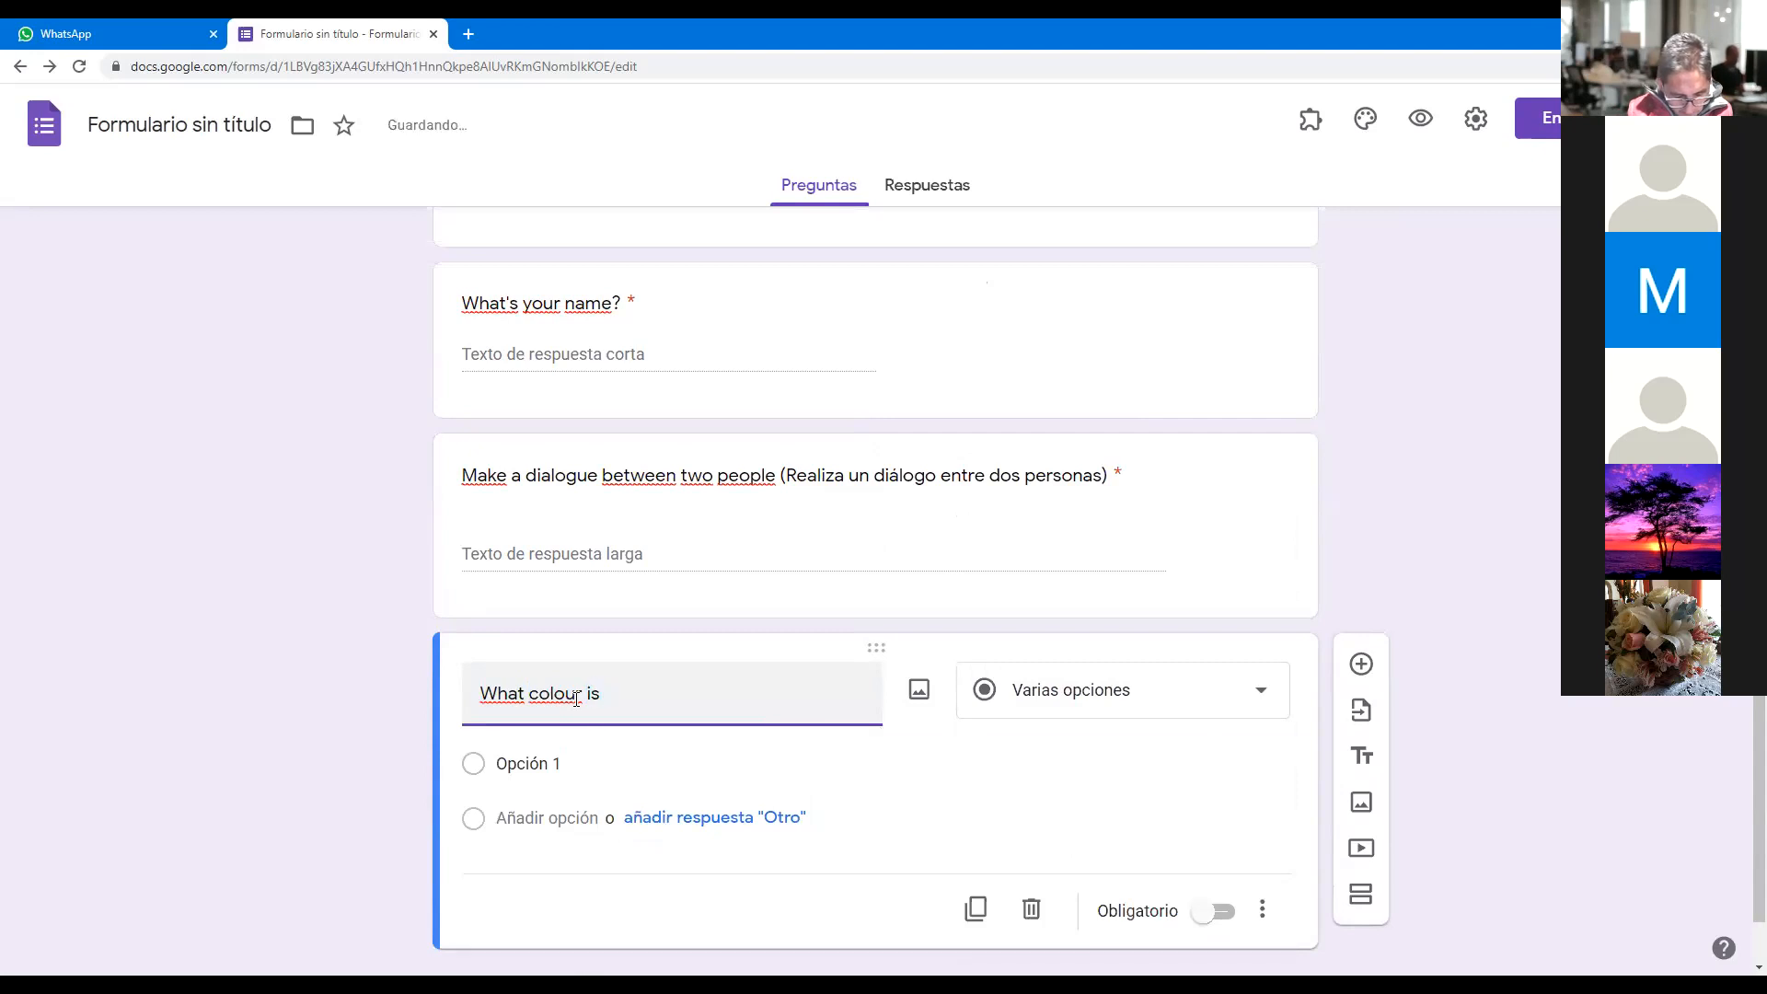
type(" b")
key("BackSpace")
type("Bolivian ")
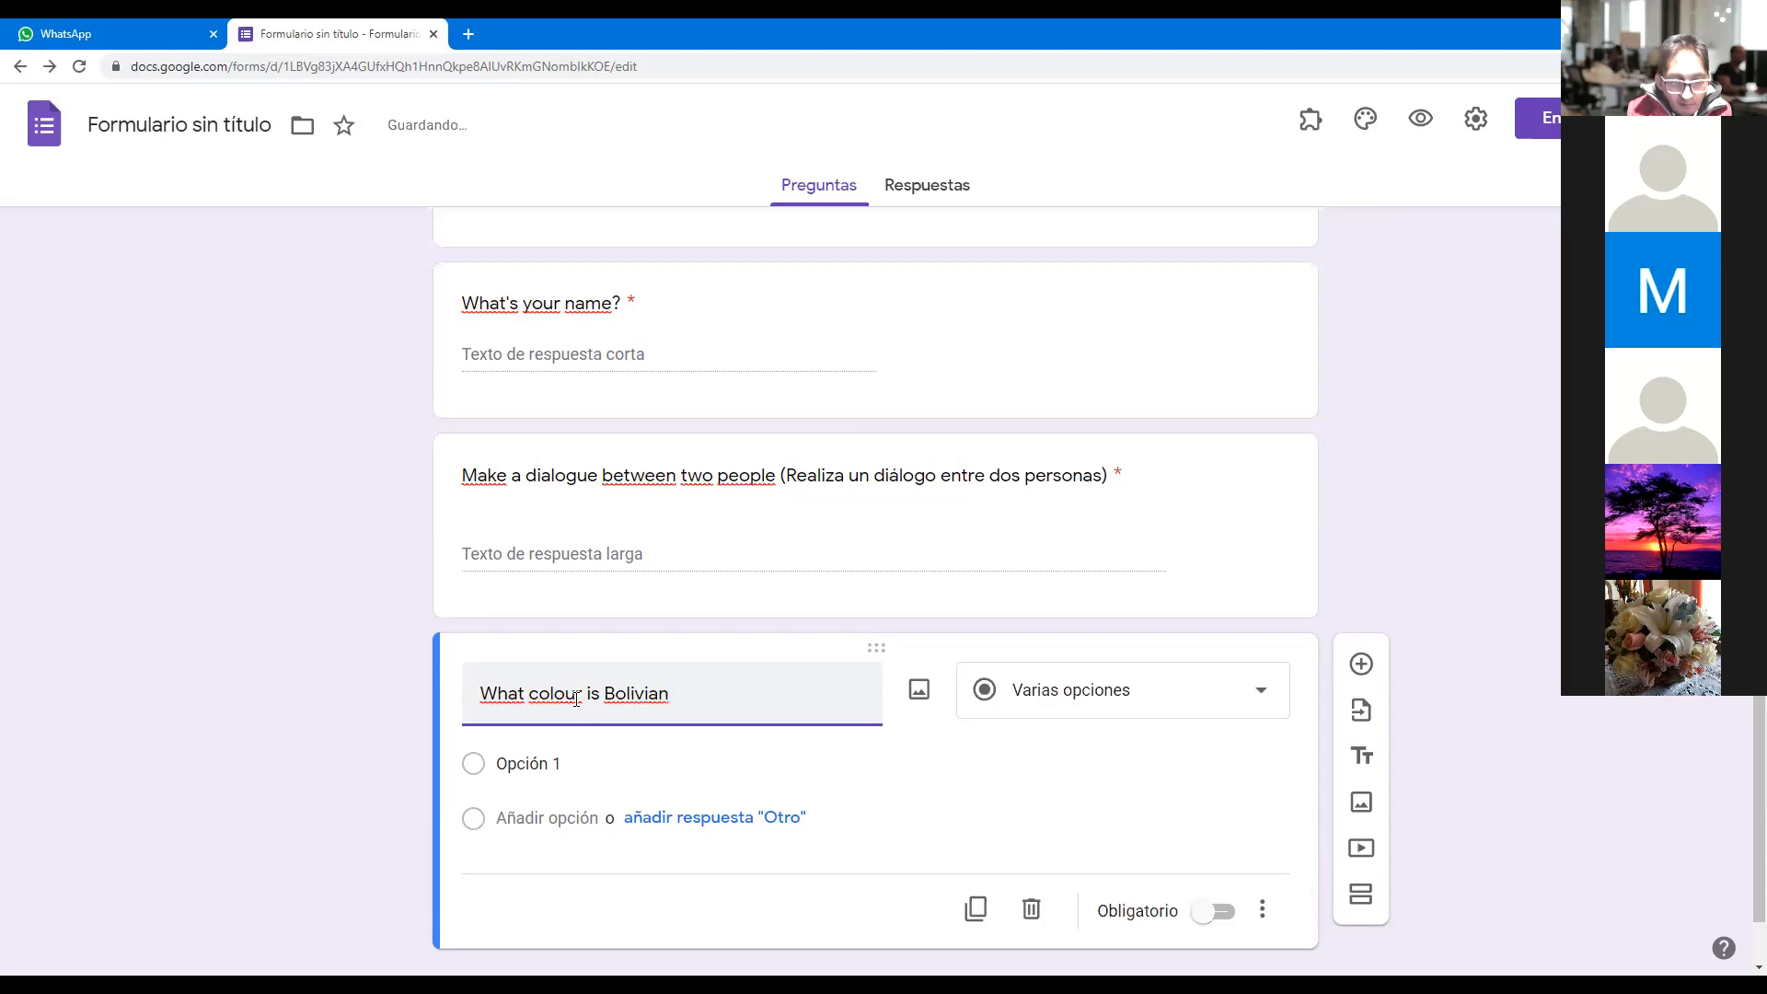
type("fl")
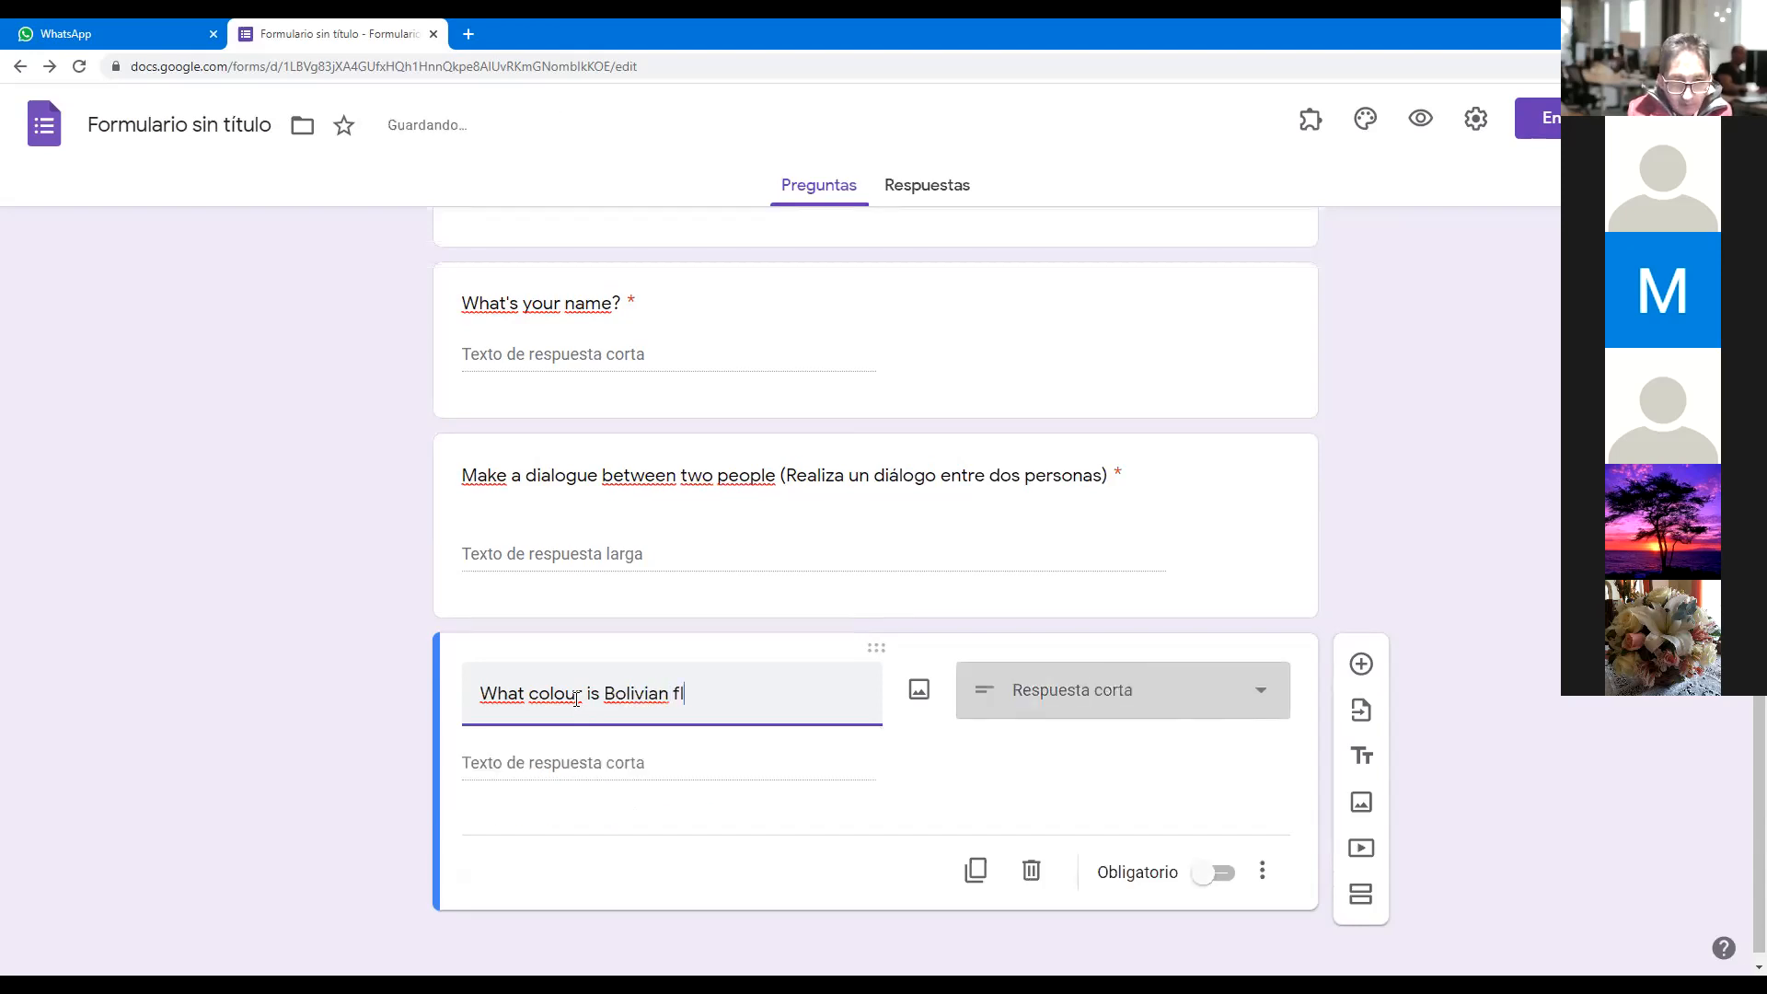
type("ag")
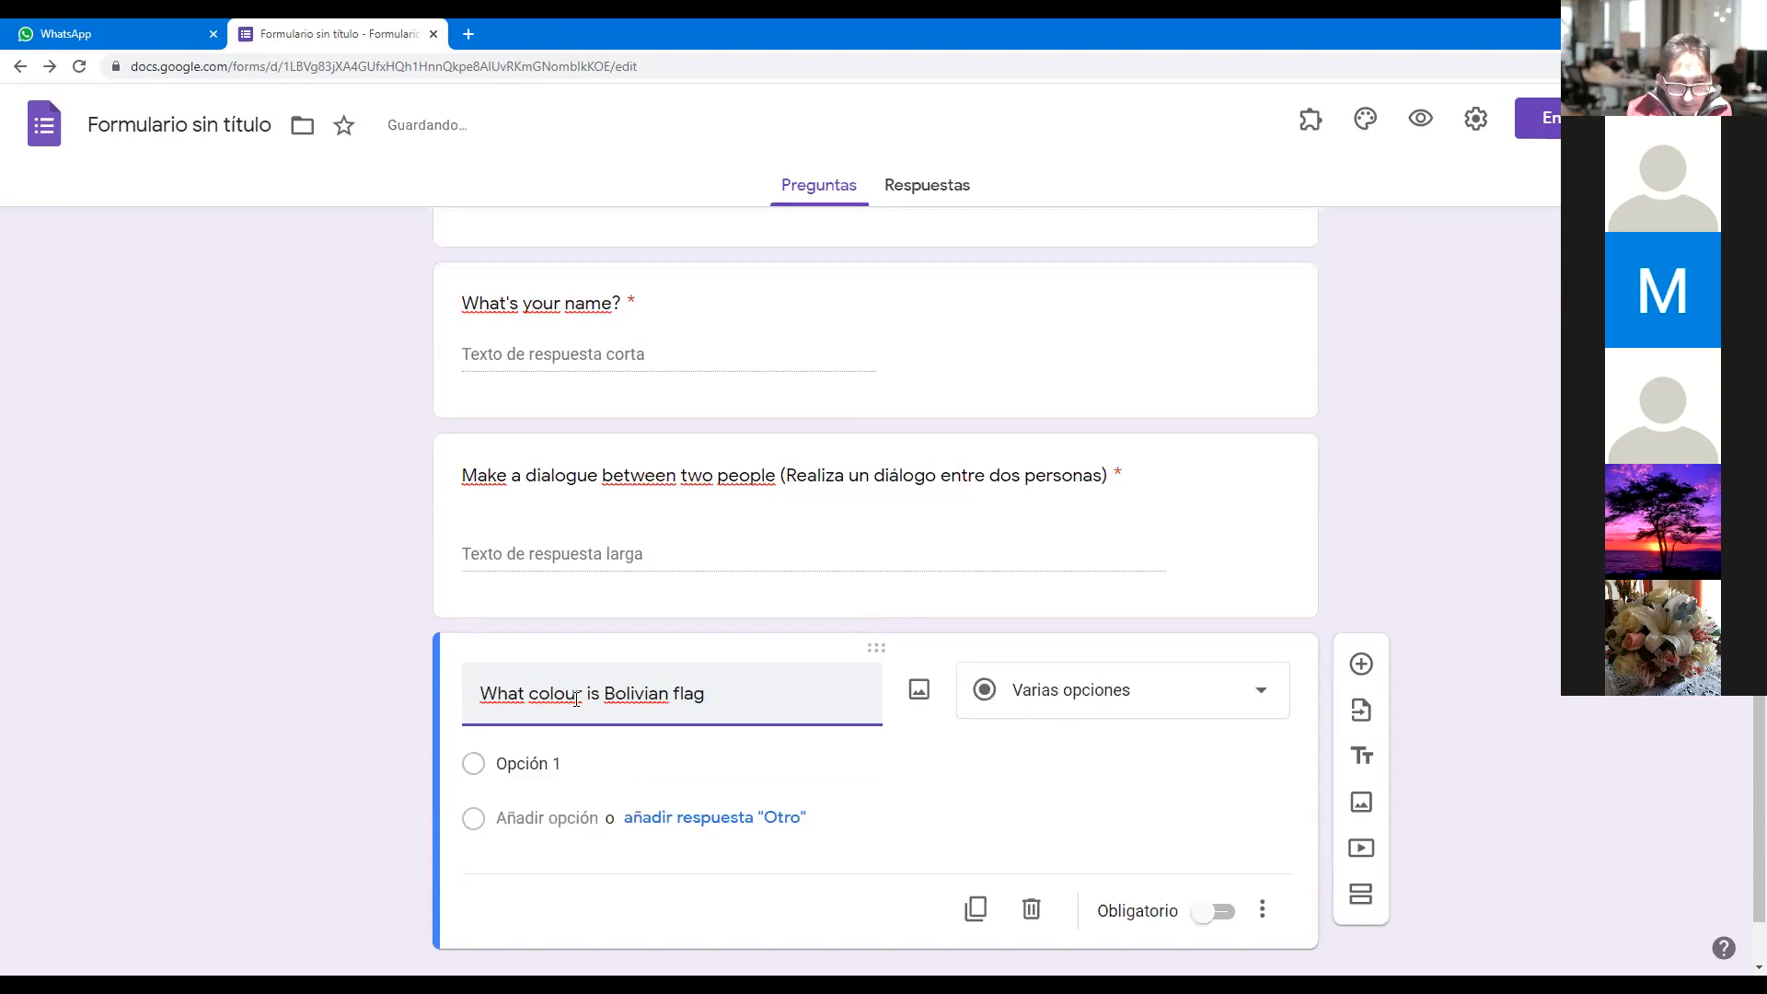
type("?")
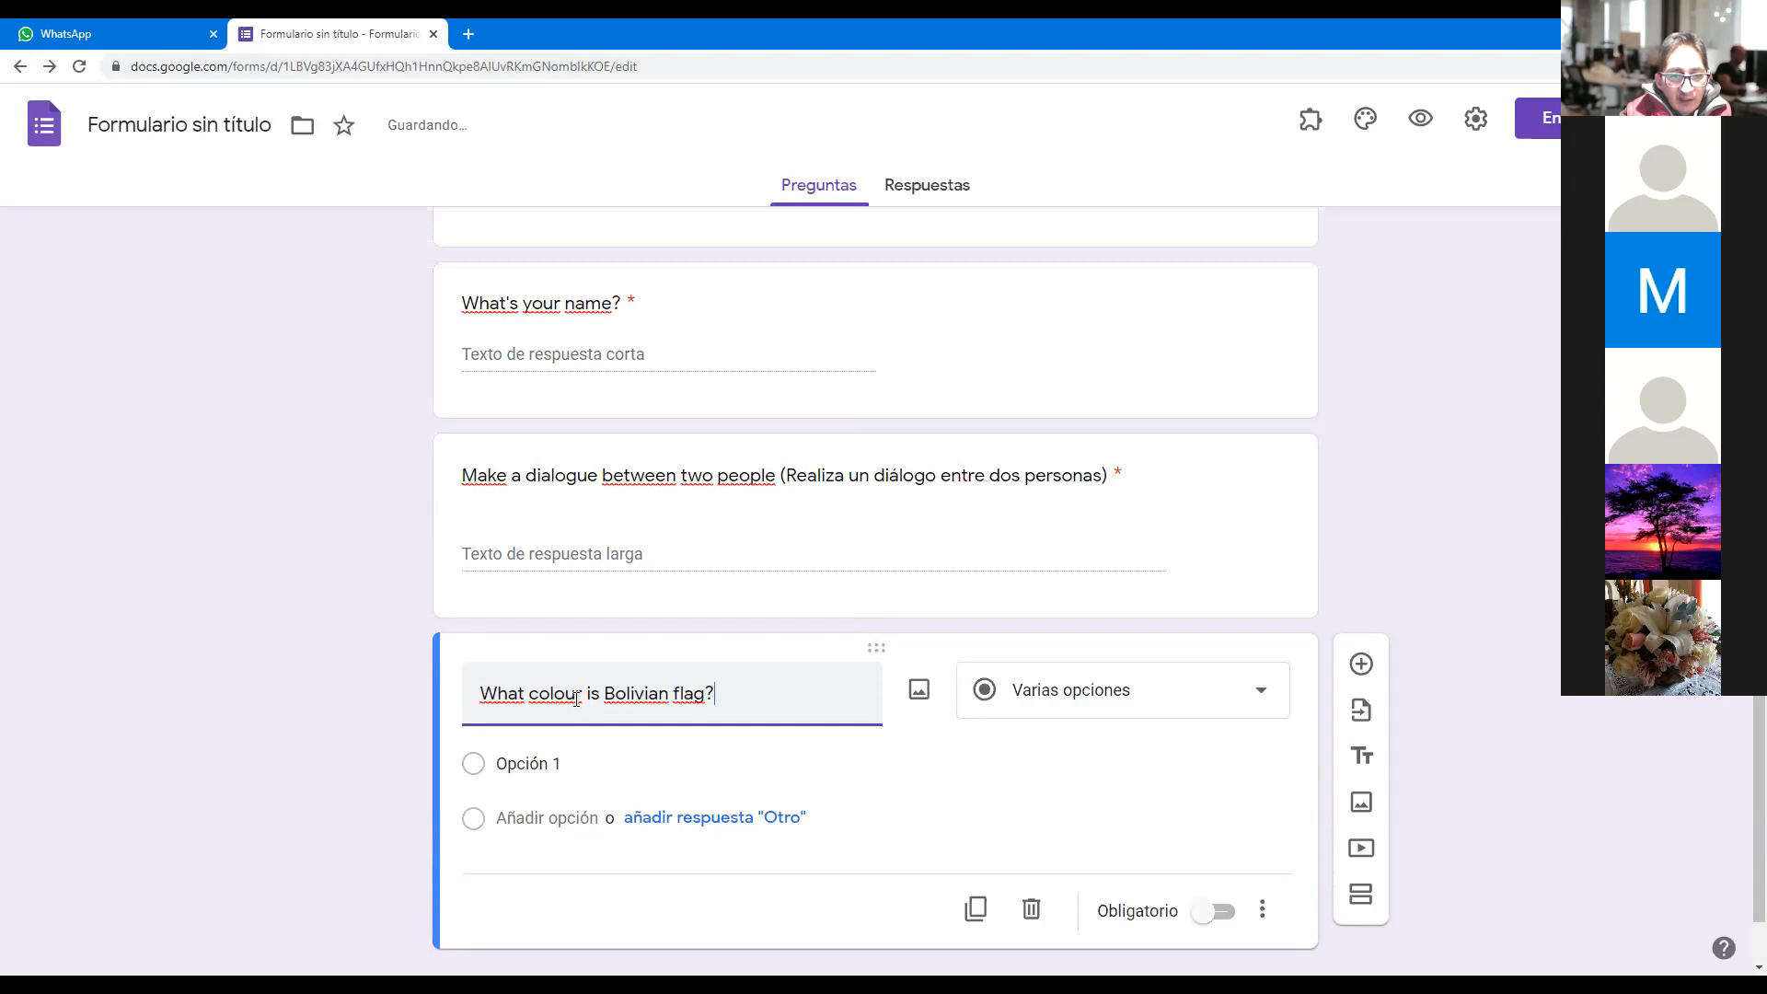
- Set the first answer option of the Bolivian flag question to "Red, yellow, green"
left_click(554, 771)
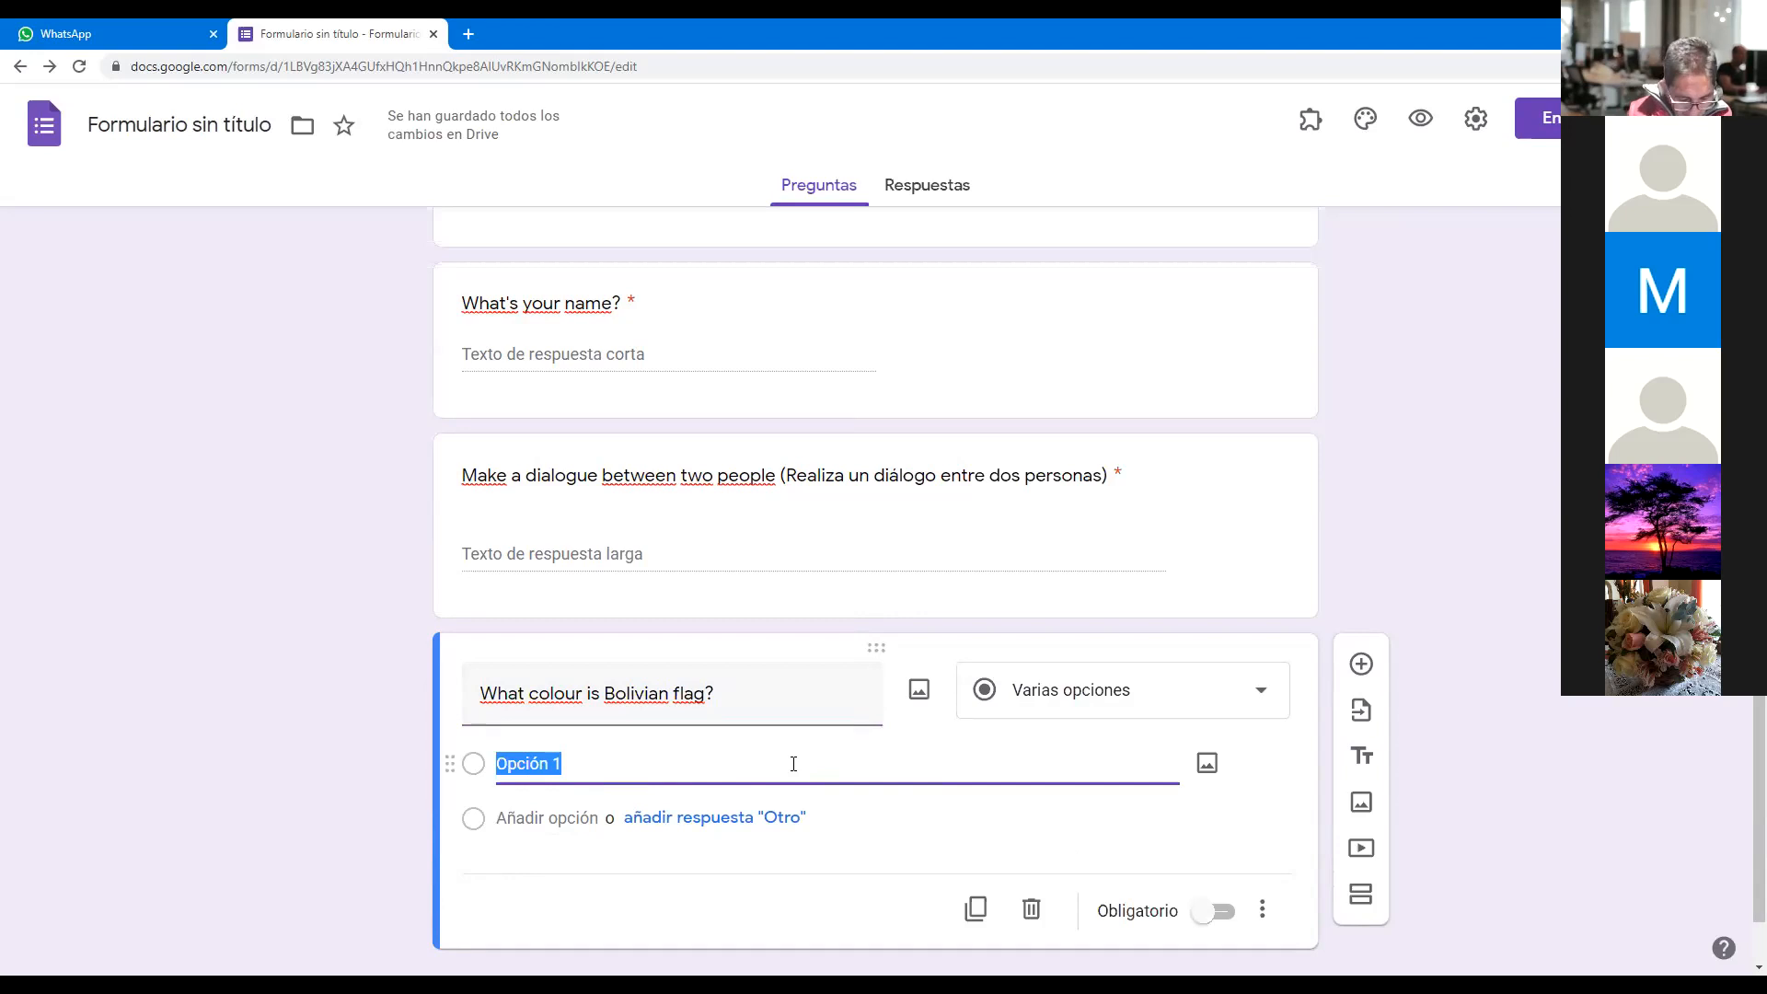
type("REd, ")
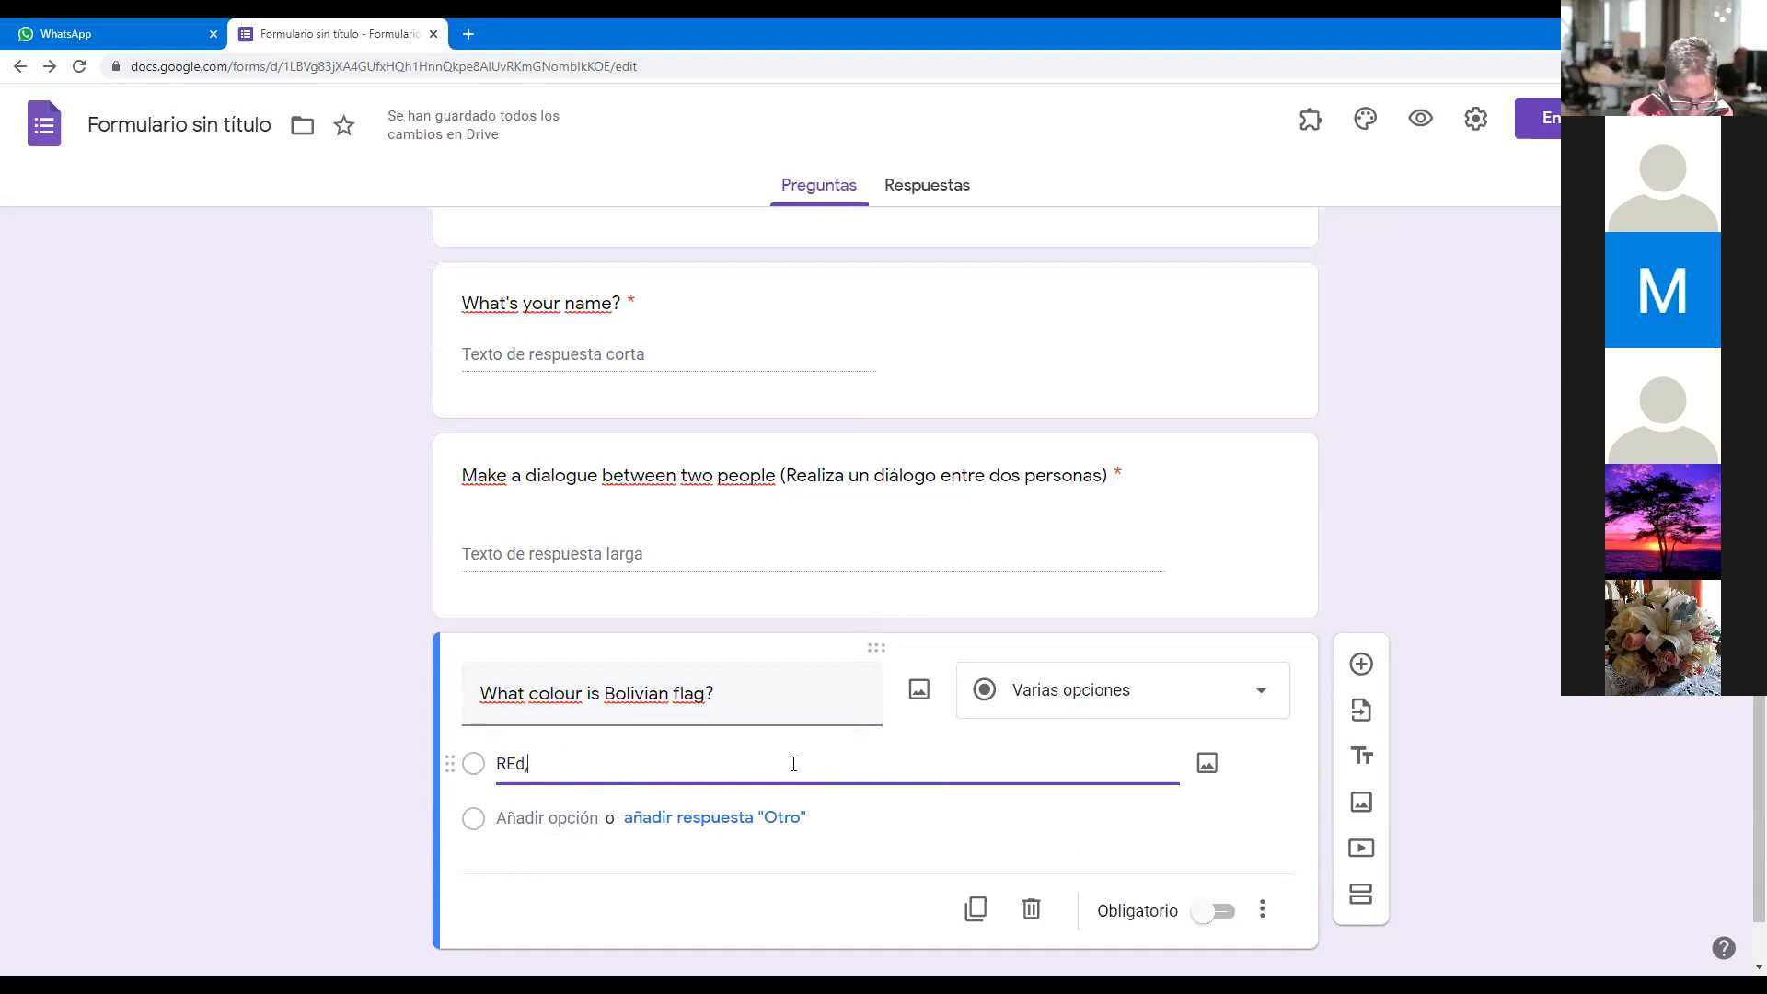
type("yello")
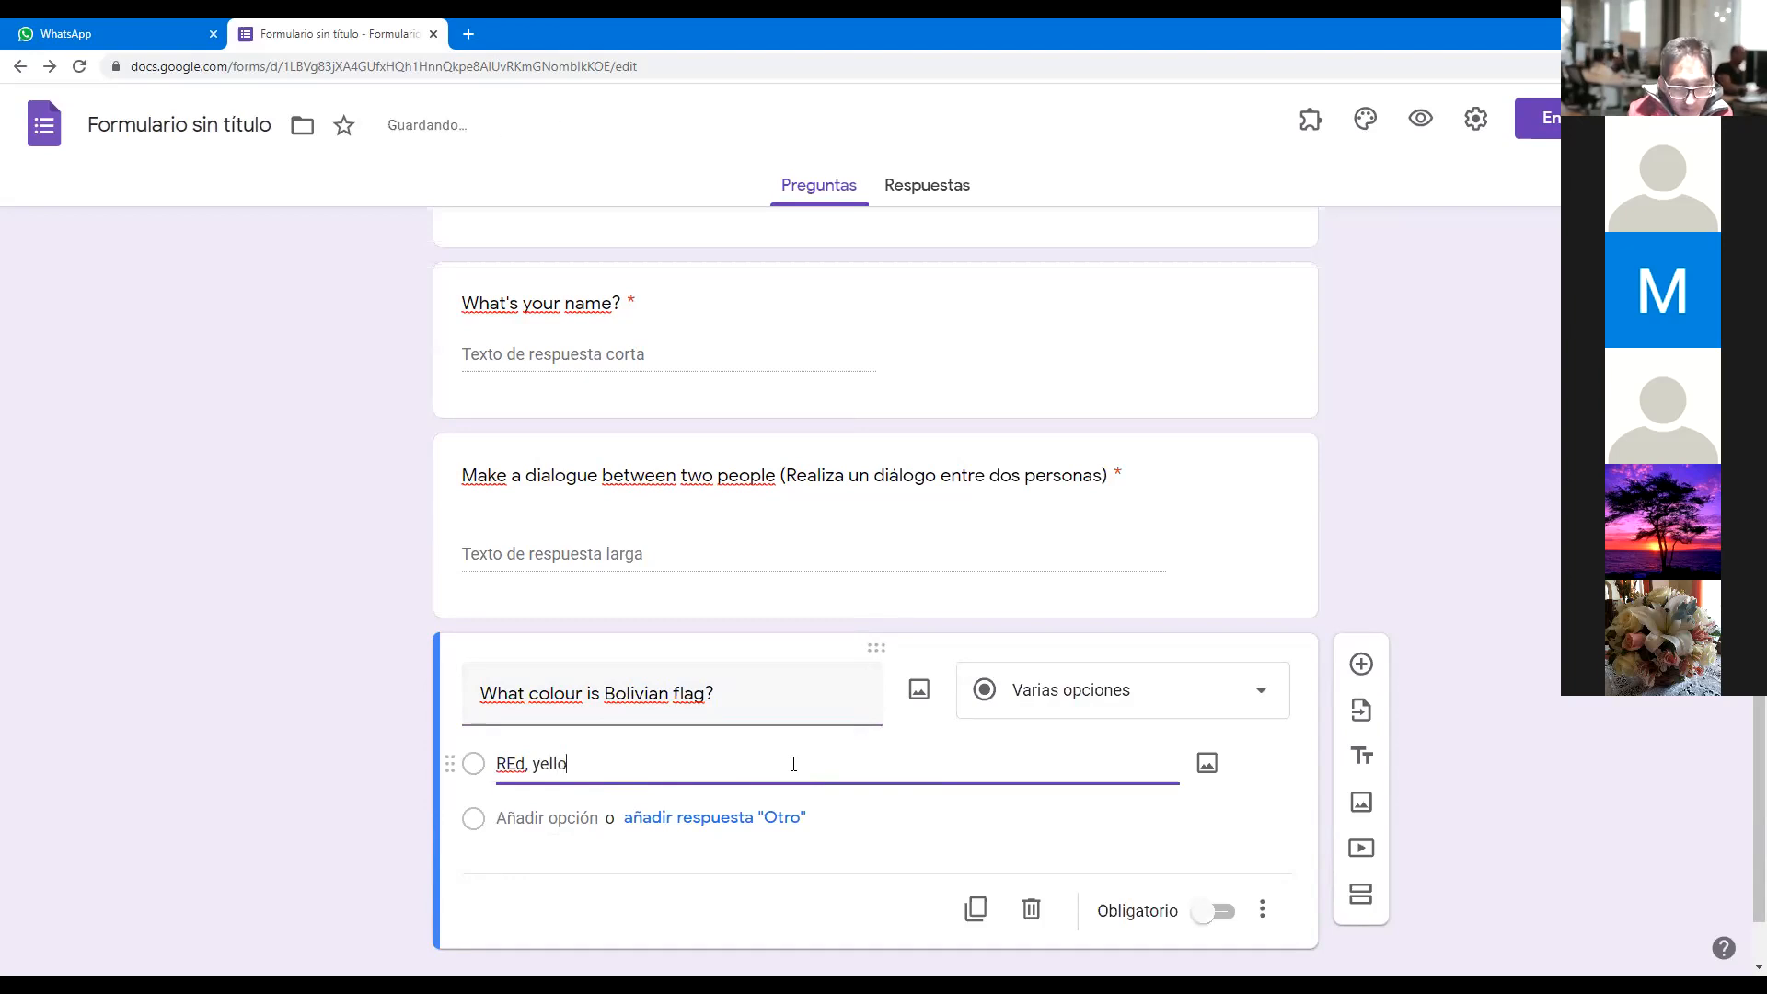
type("w, ")
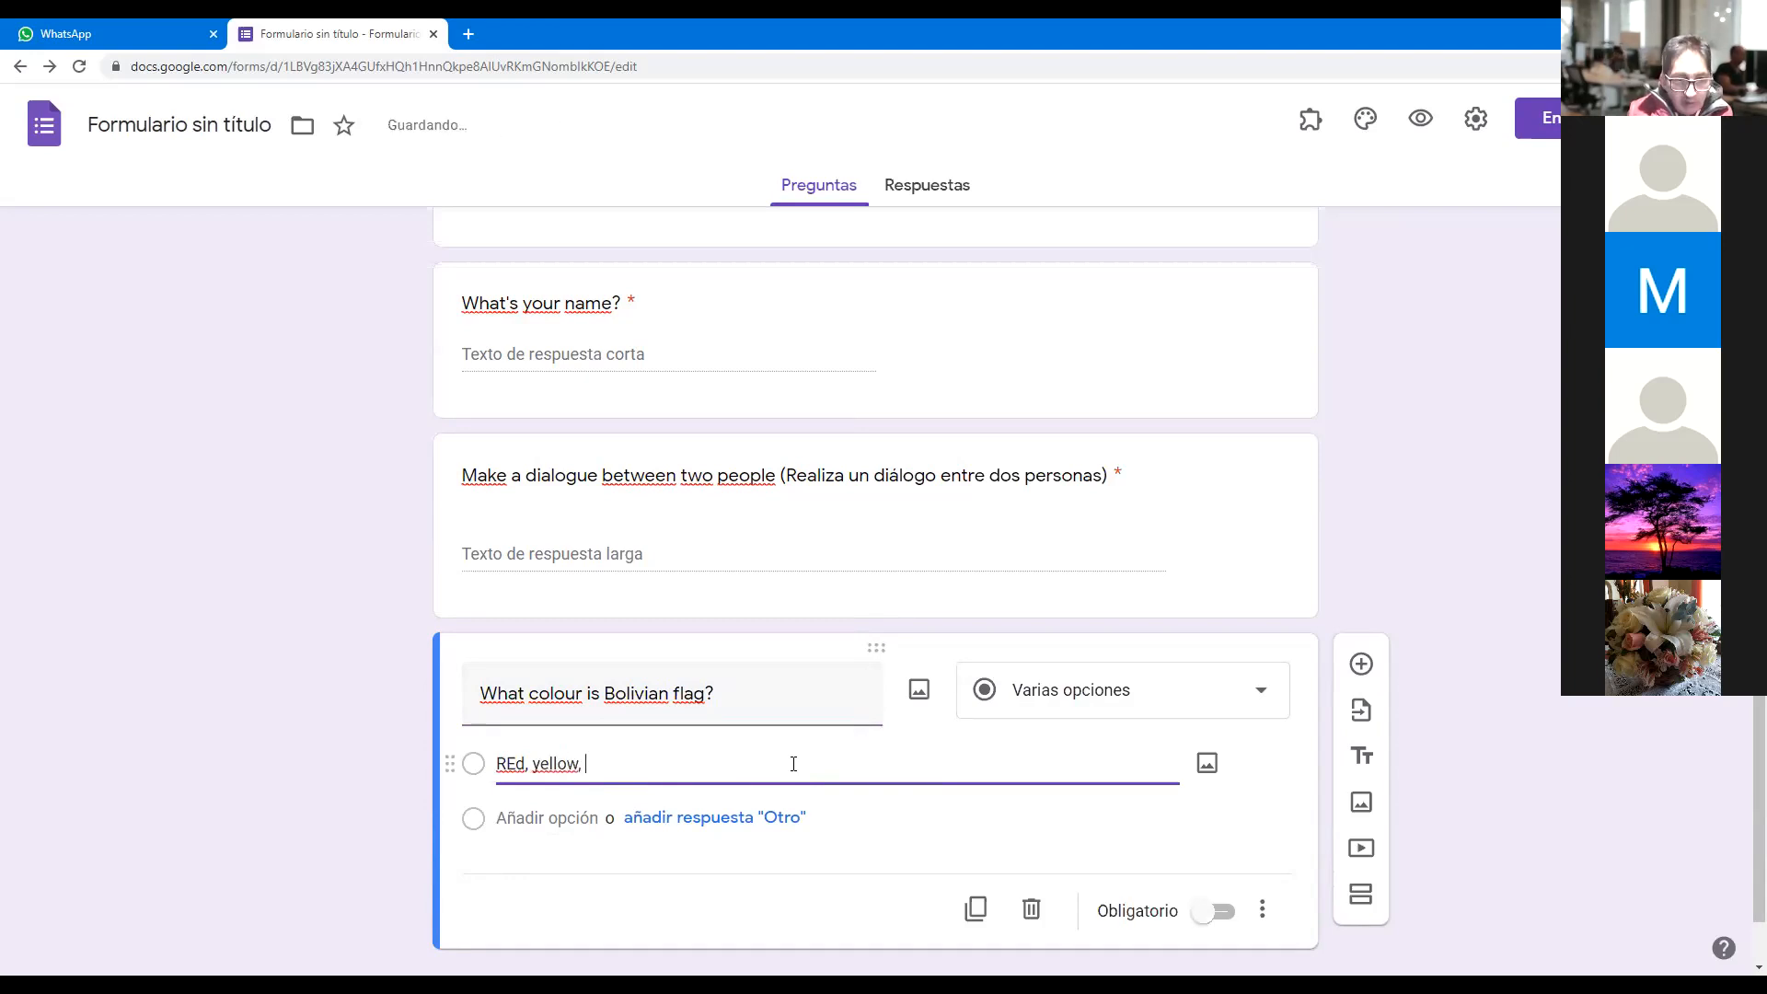
type("green")
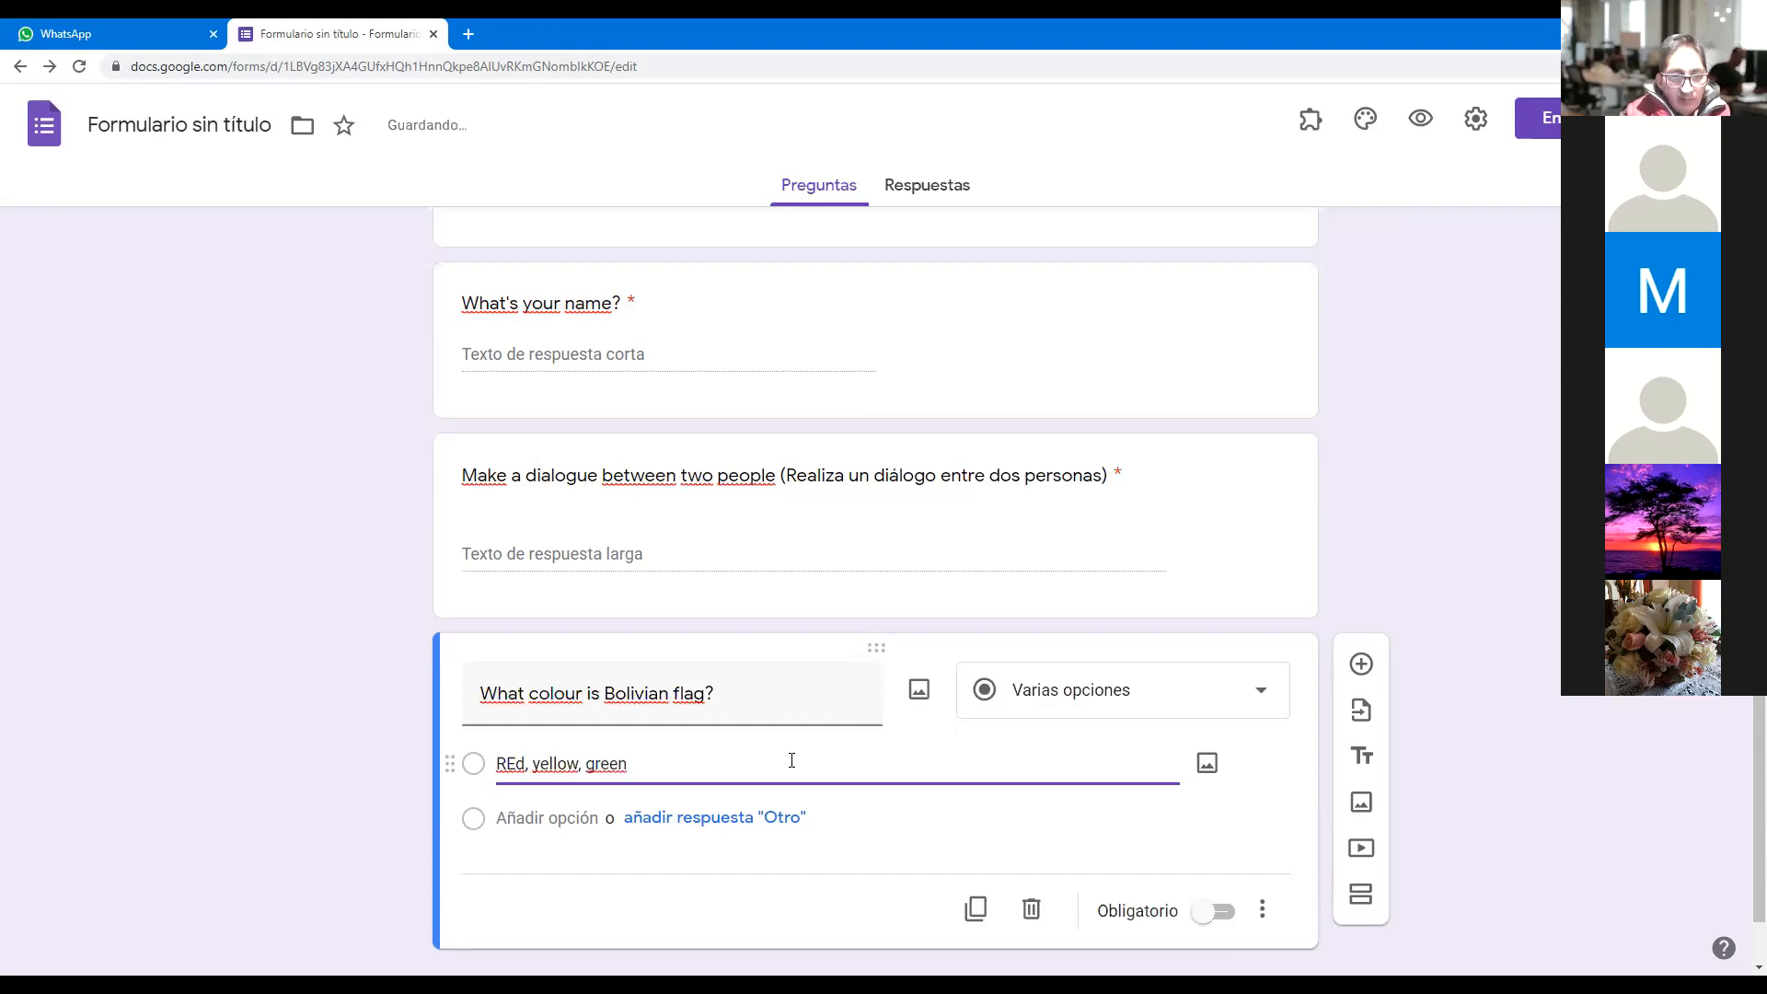
left_click(510, 762)
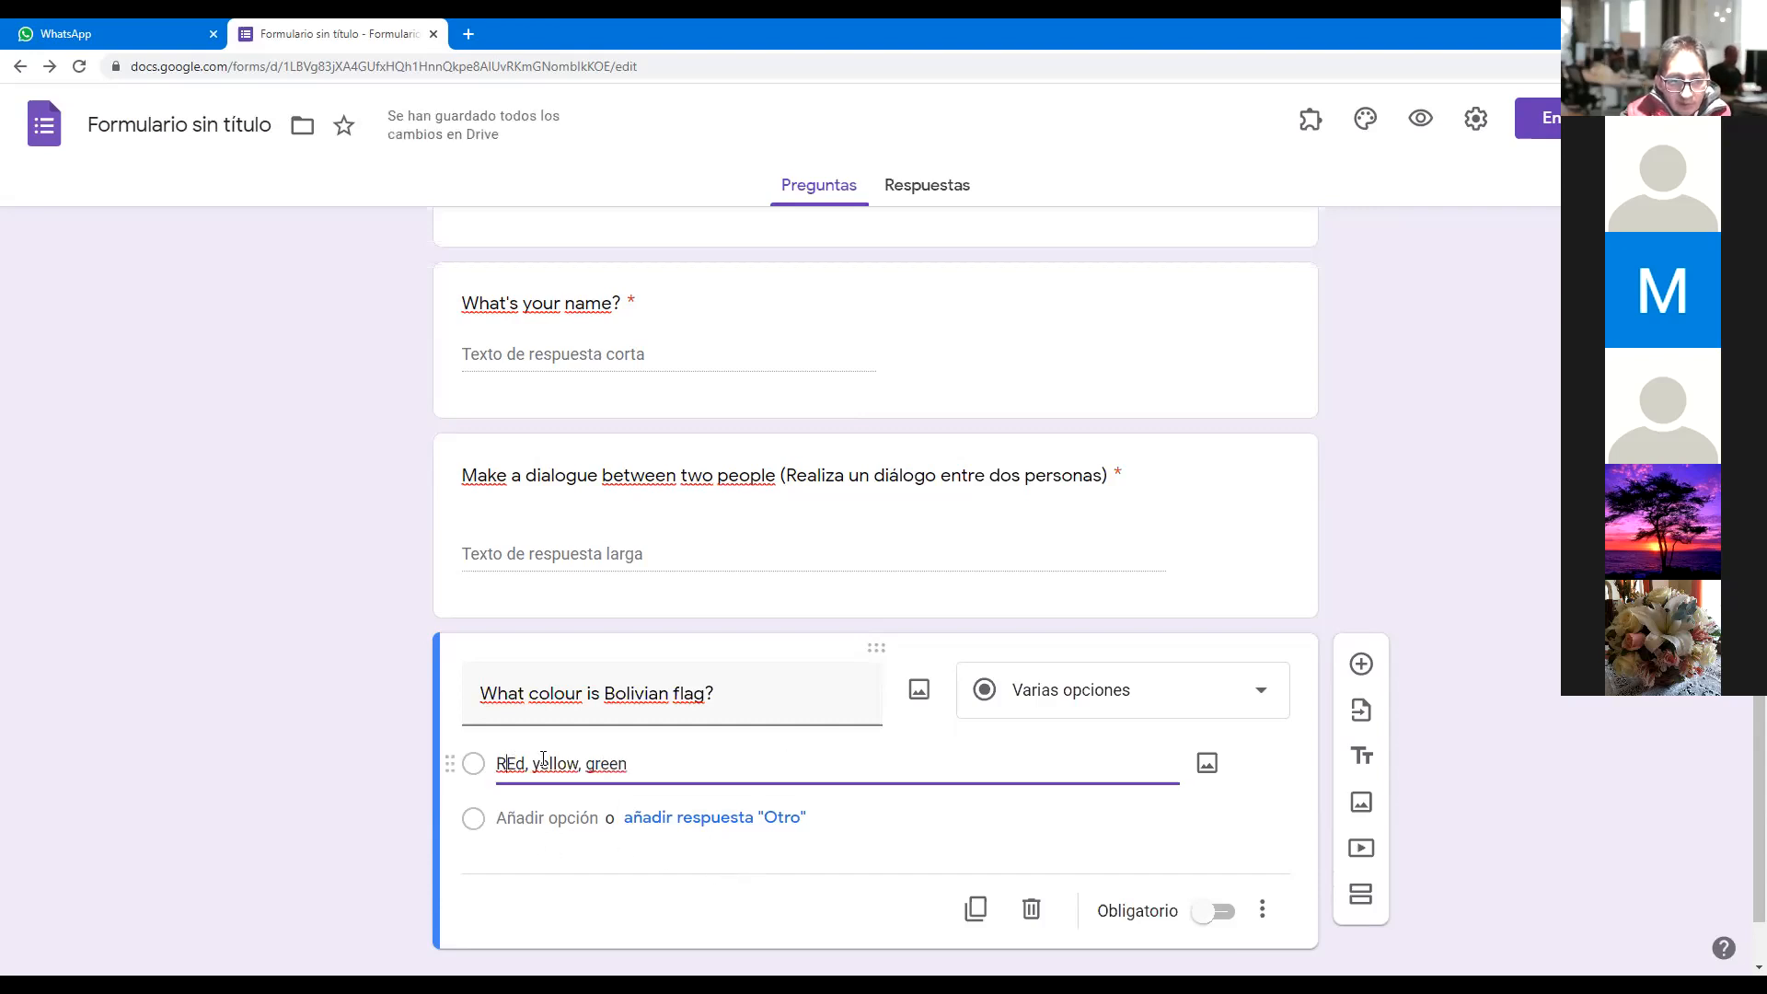
key("Delete")
type("e")
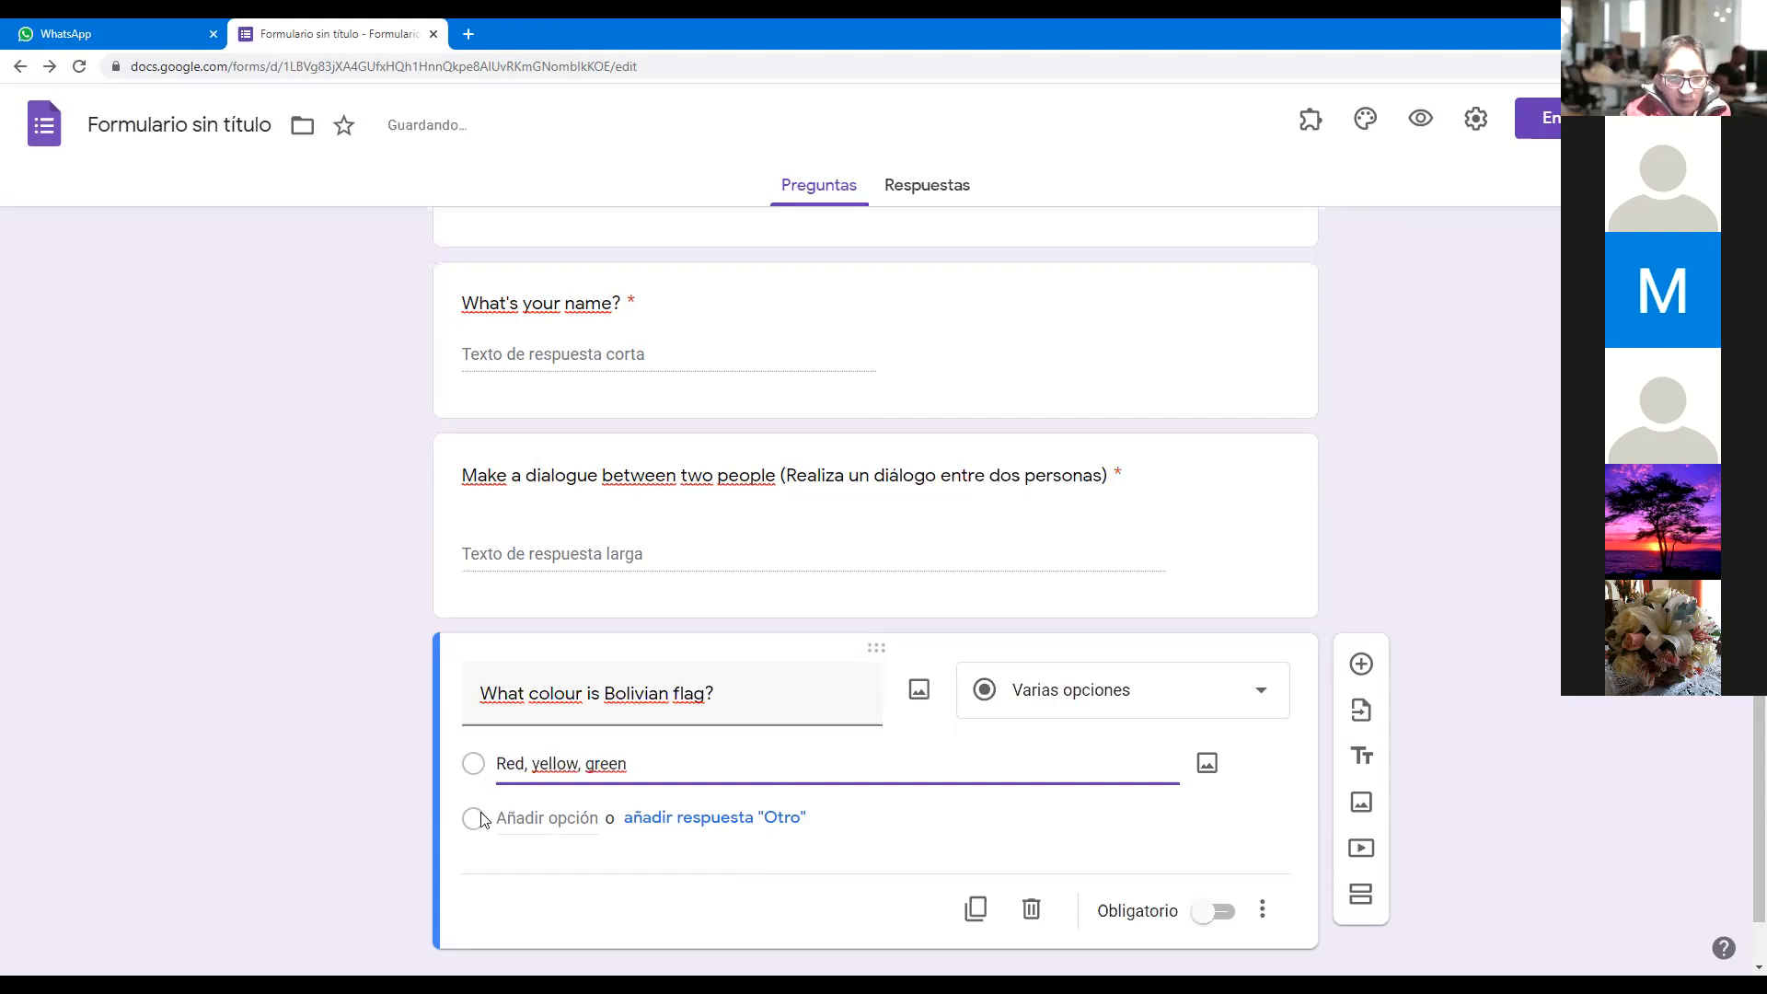
- Add a second answer option reading "Green, red, green" to the Bolivian flag question
left_click(516, 817)
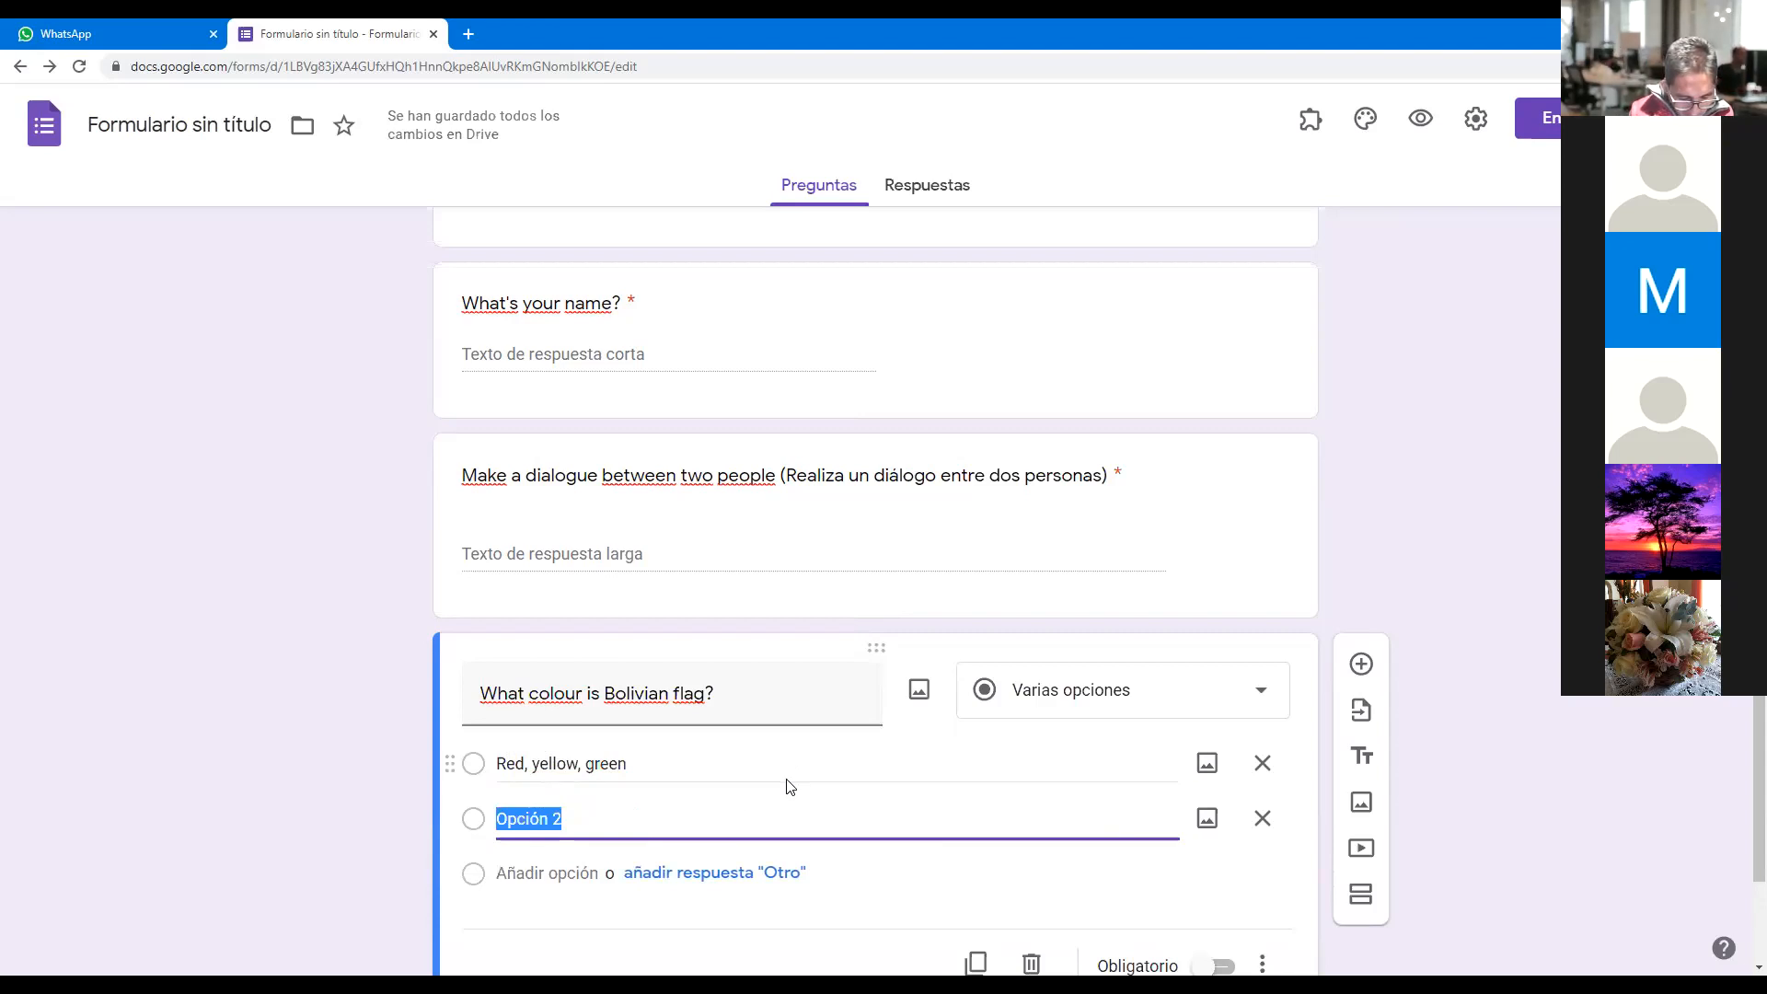
type("Green")
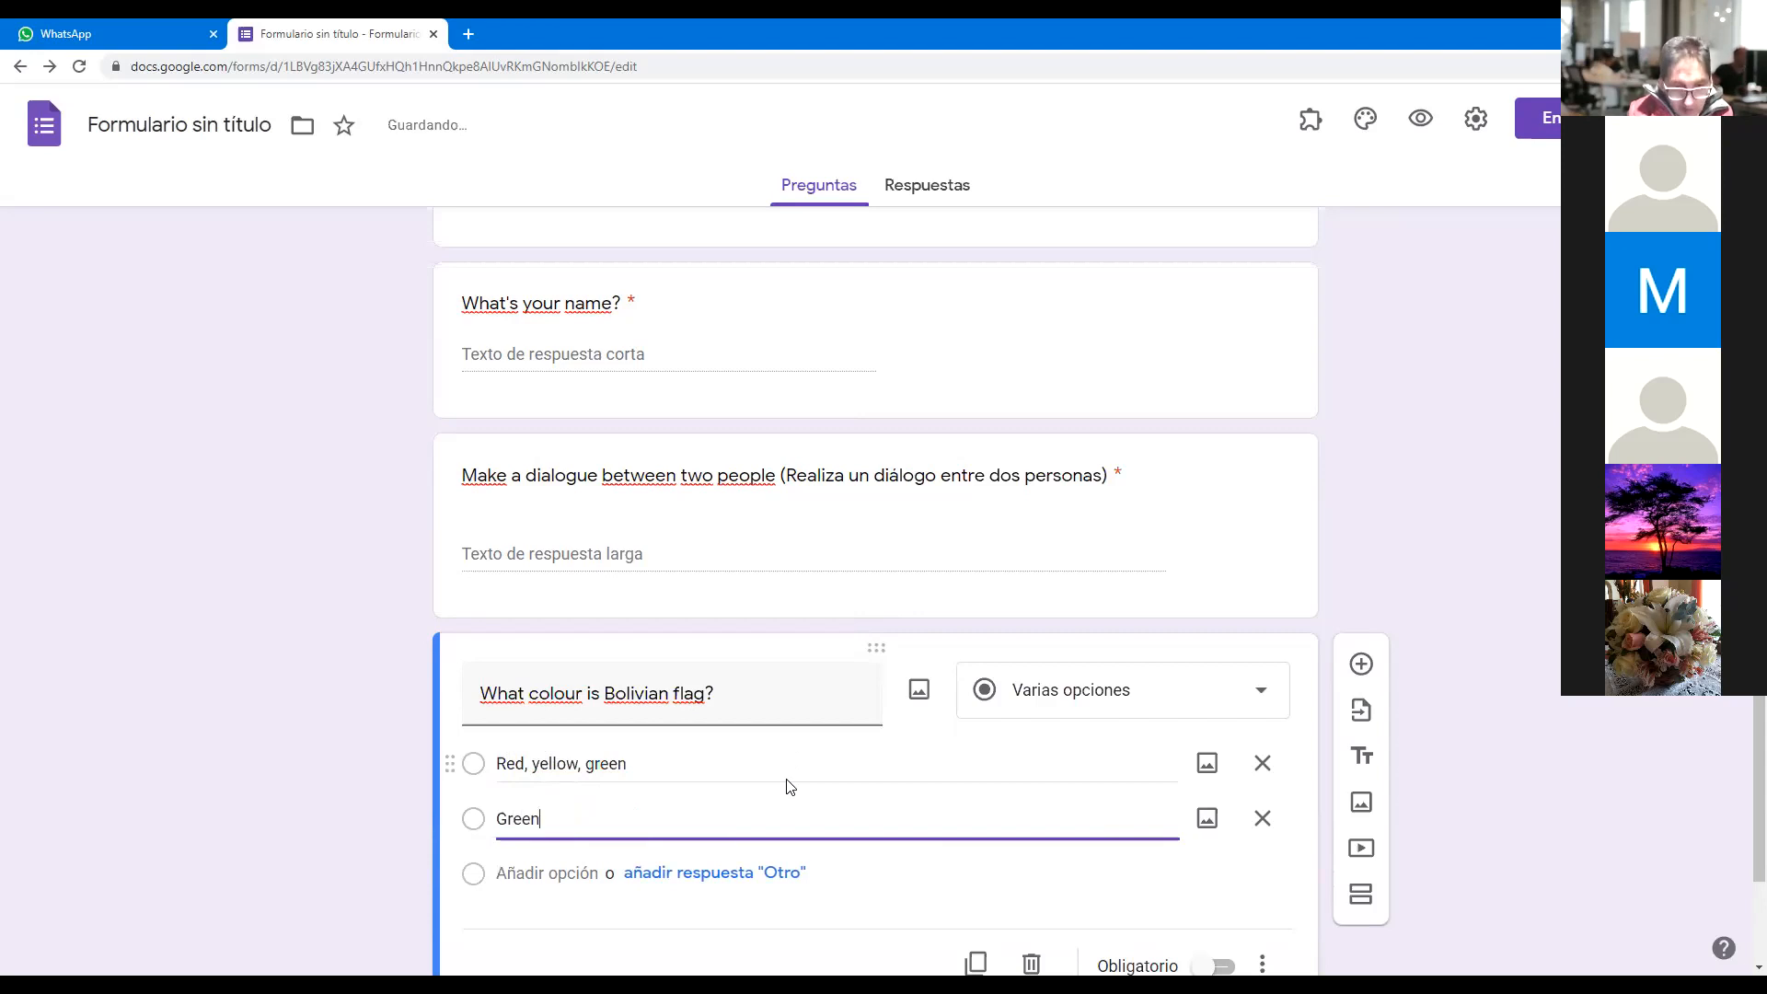
type(", r")
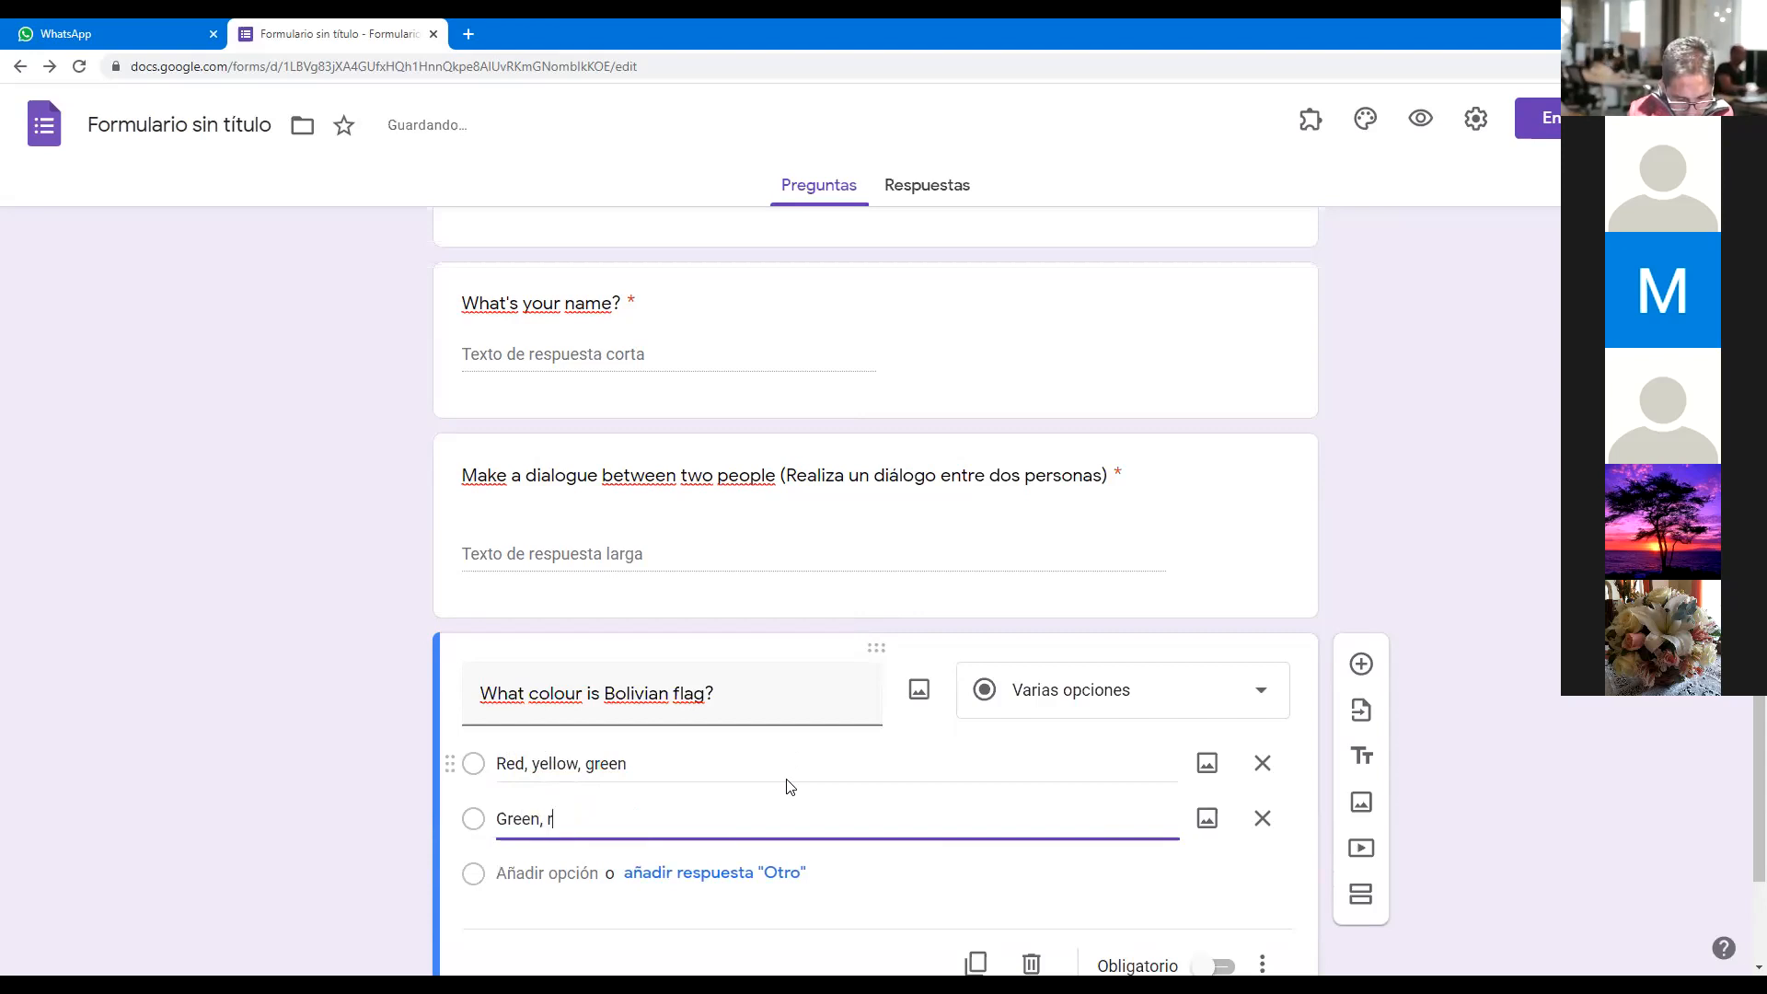
type("ed, green")
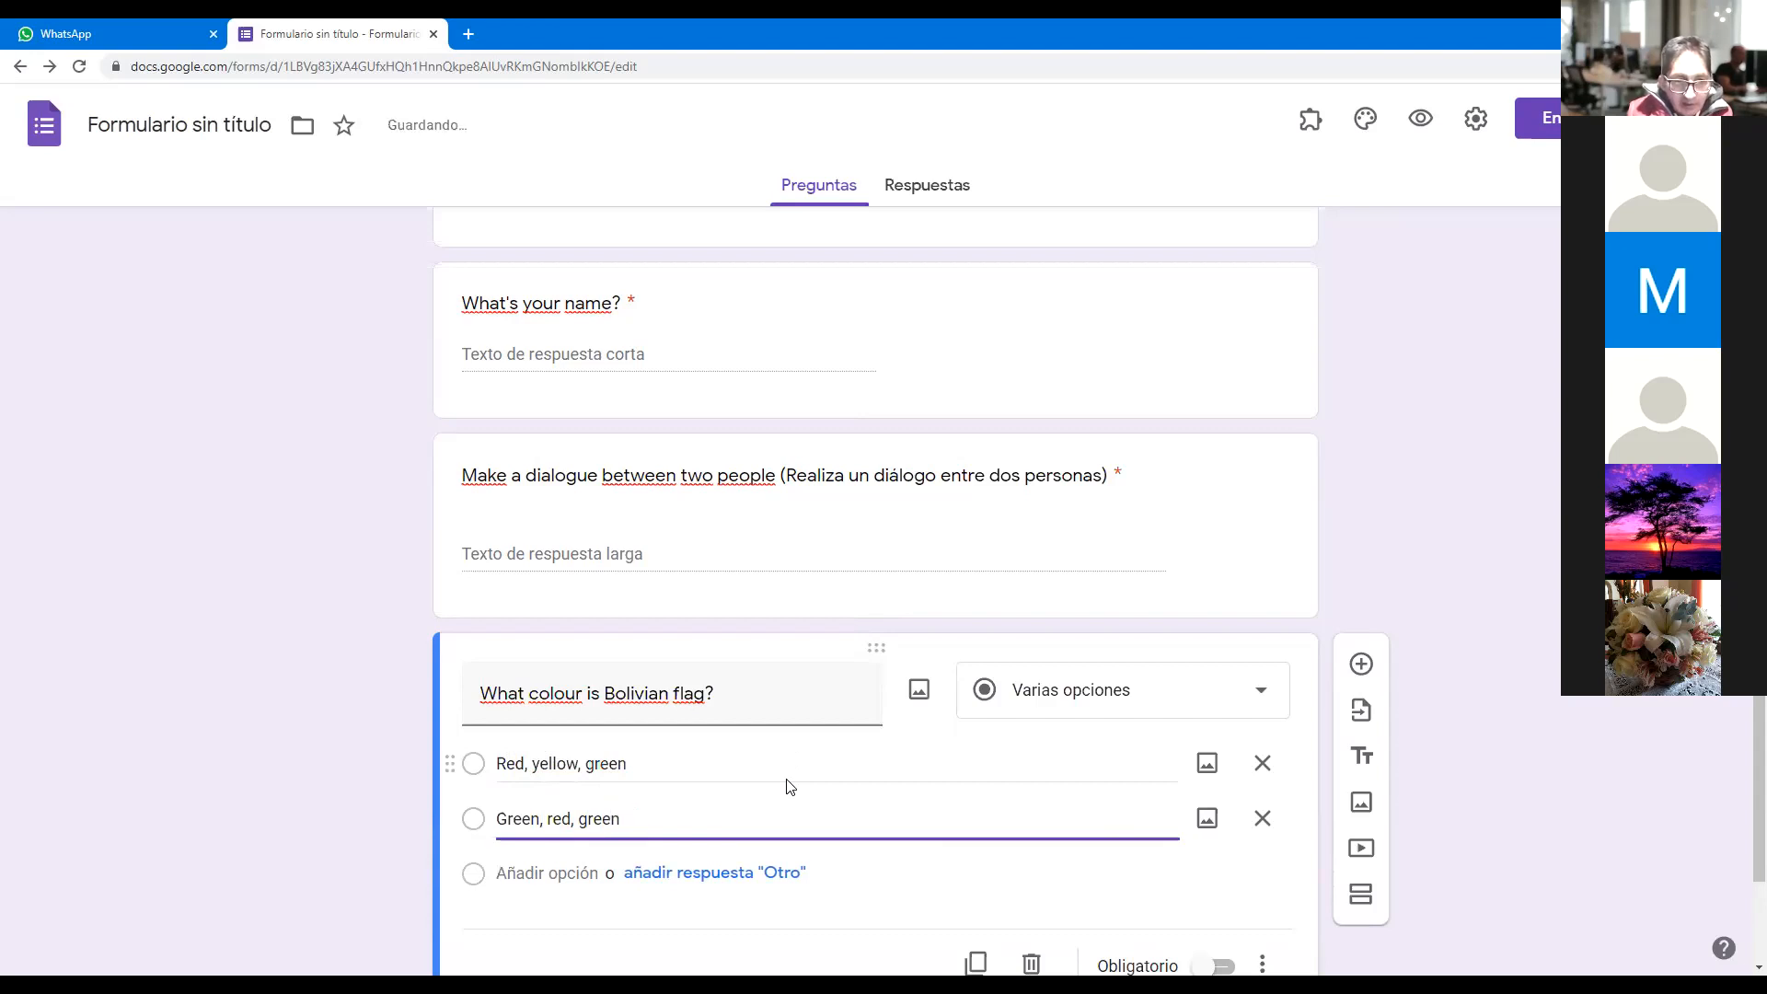
- Add a third answer option reading "Yellow, green, red" to the Bolivian flag question
key("Return")
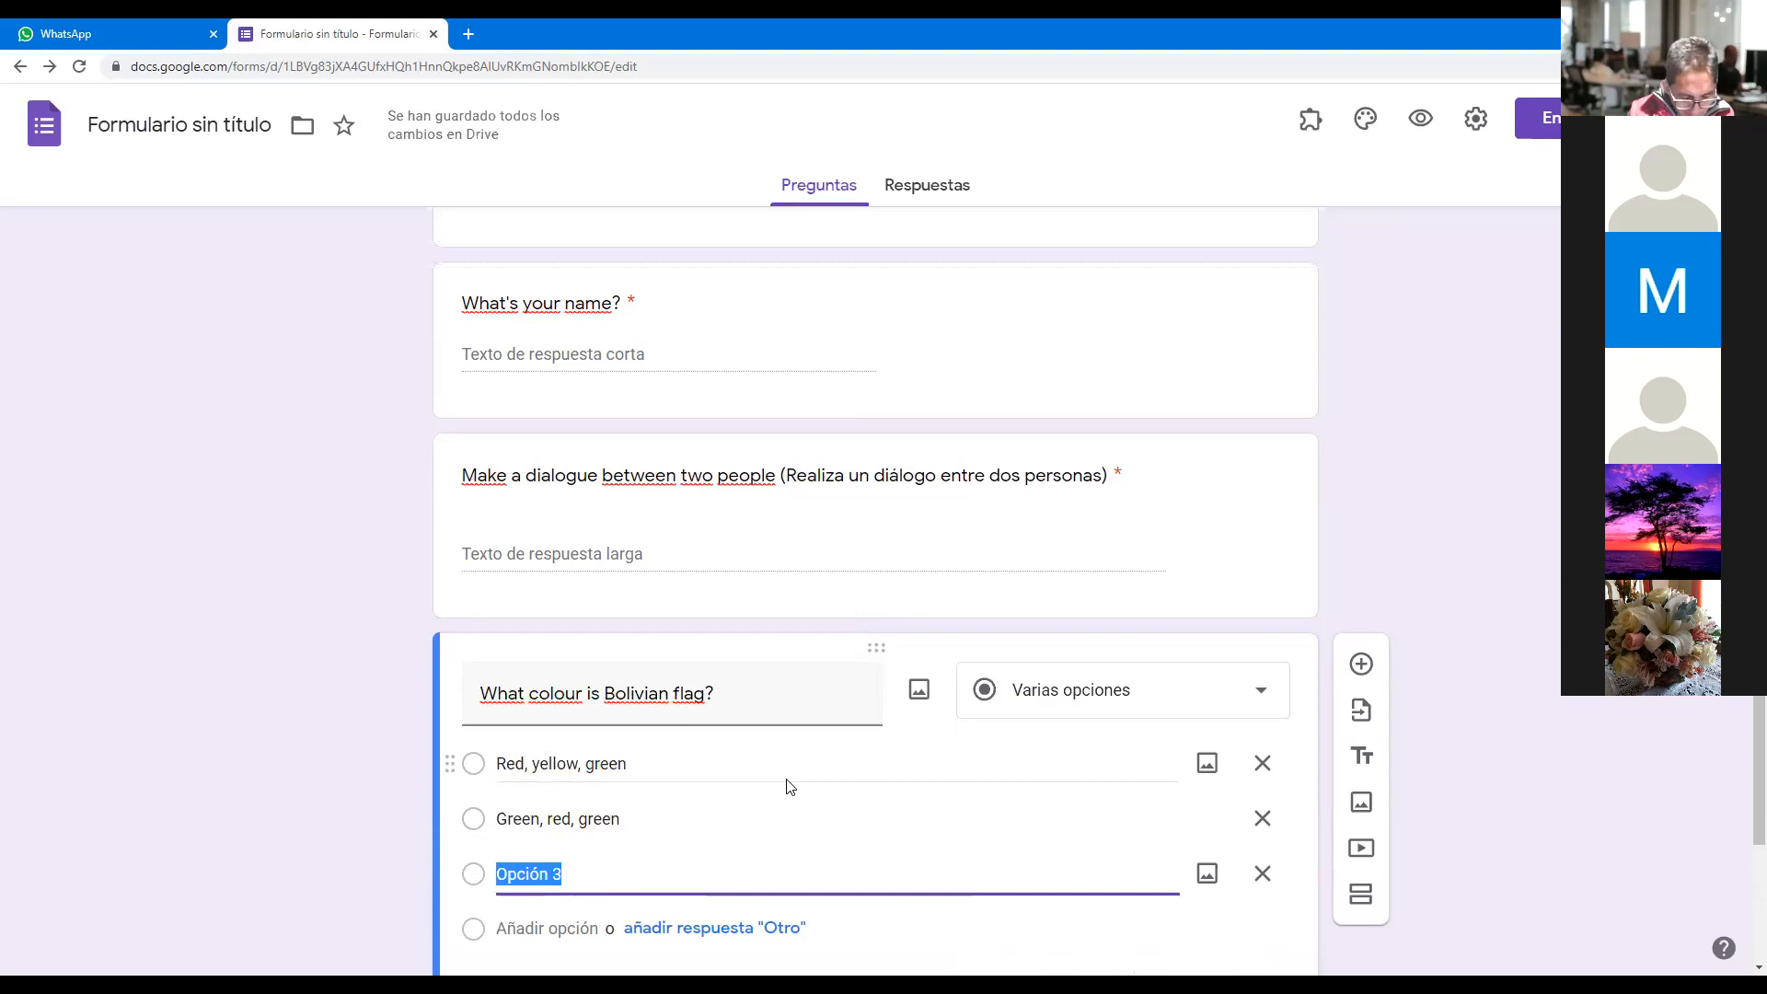
type("Yelloe, gree")
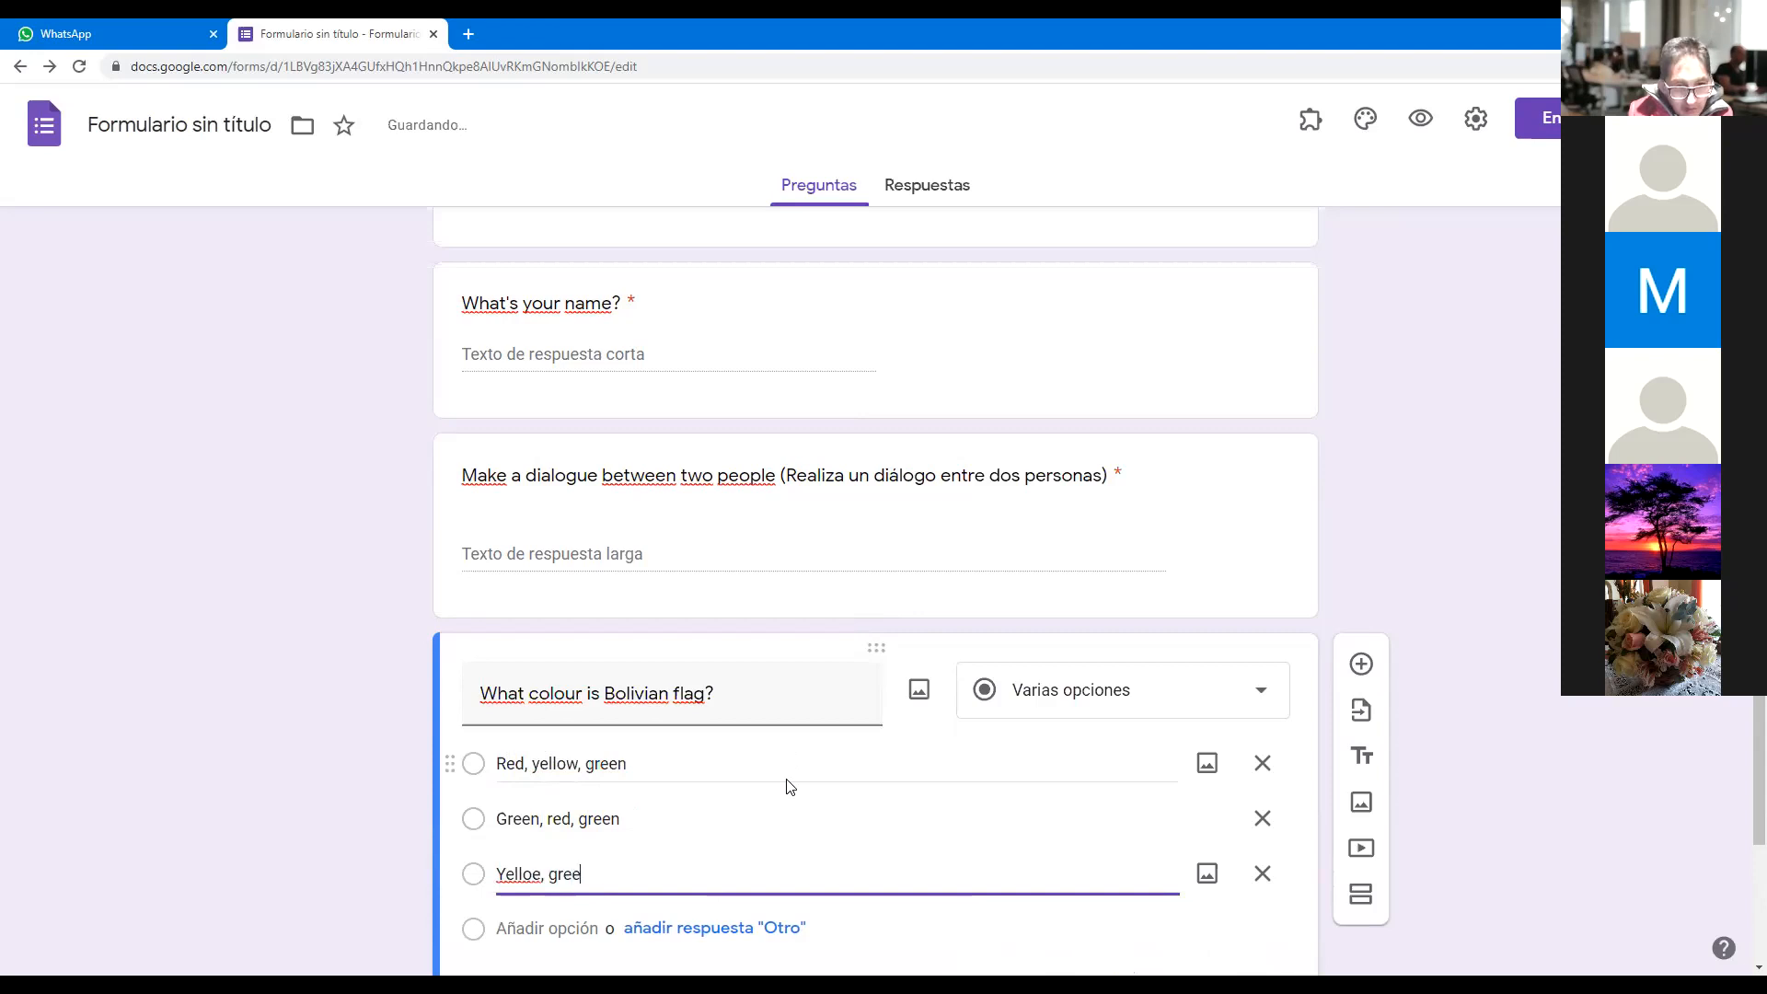
type("n, red")
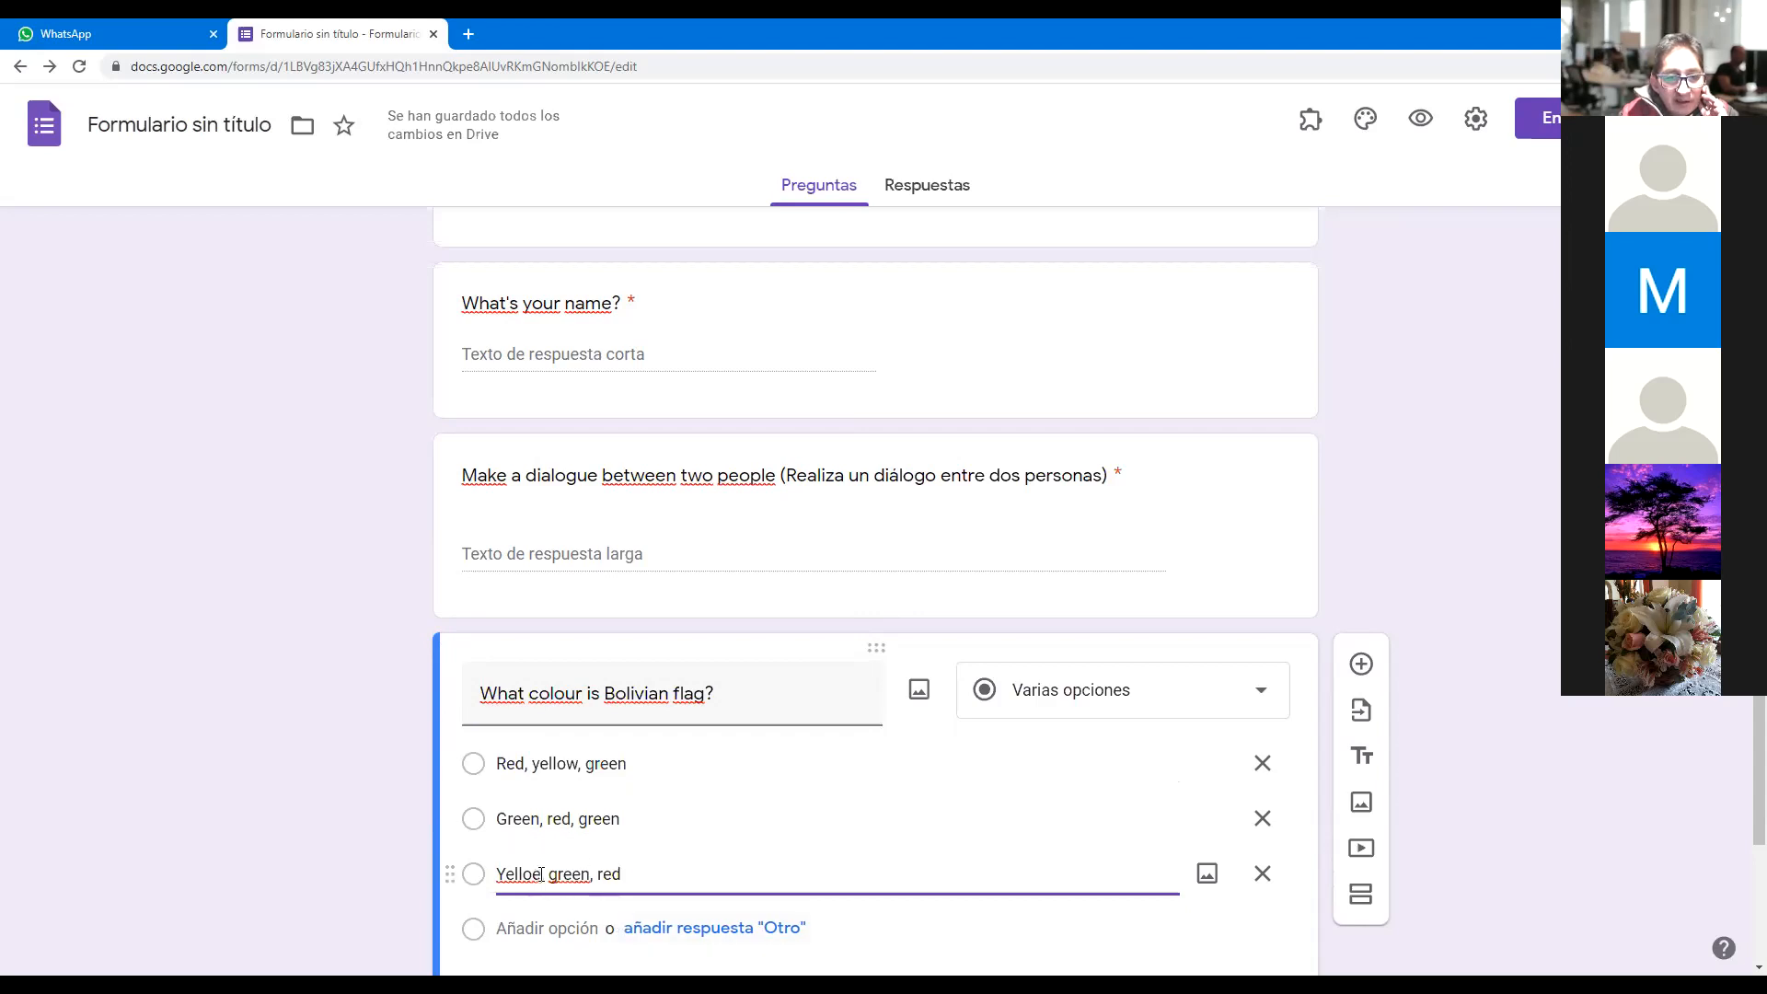
key("BackSpace")
type("w")
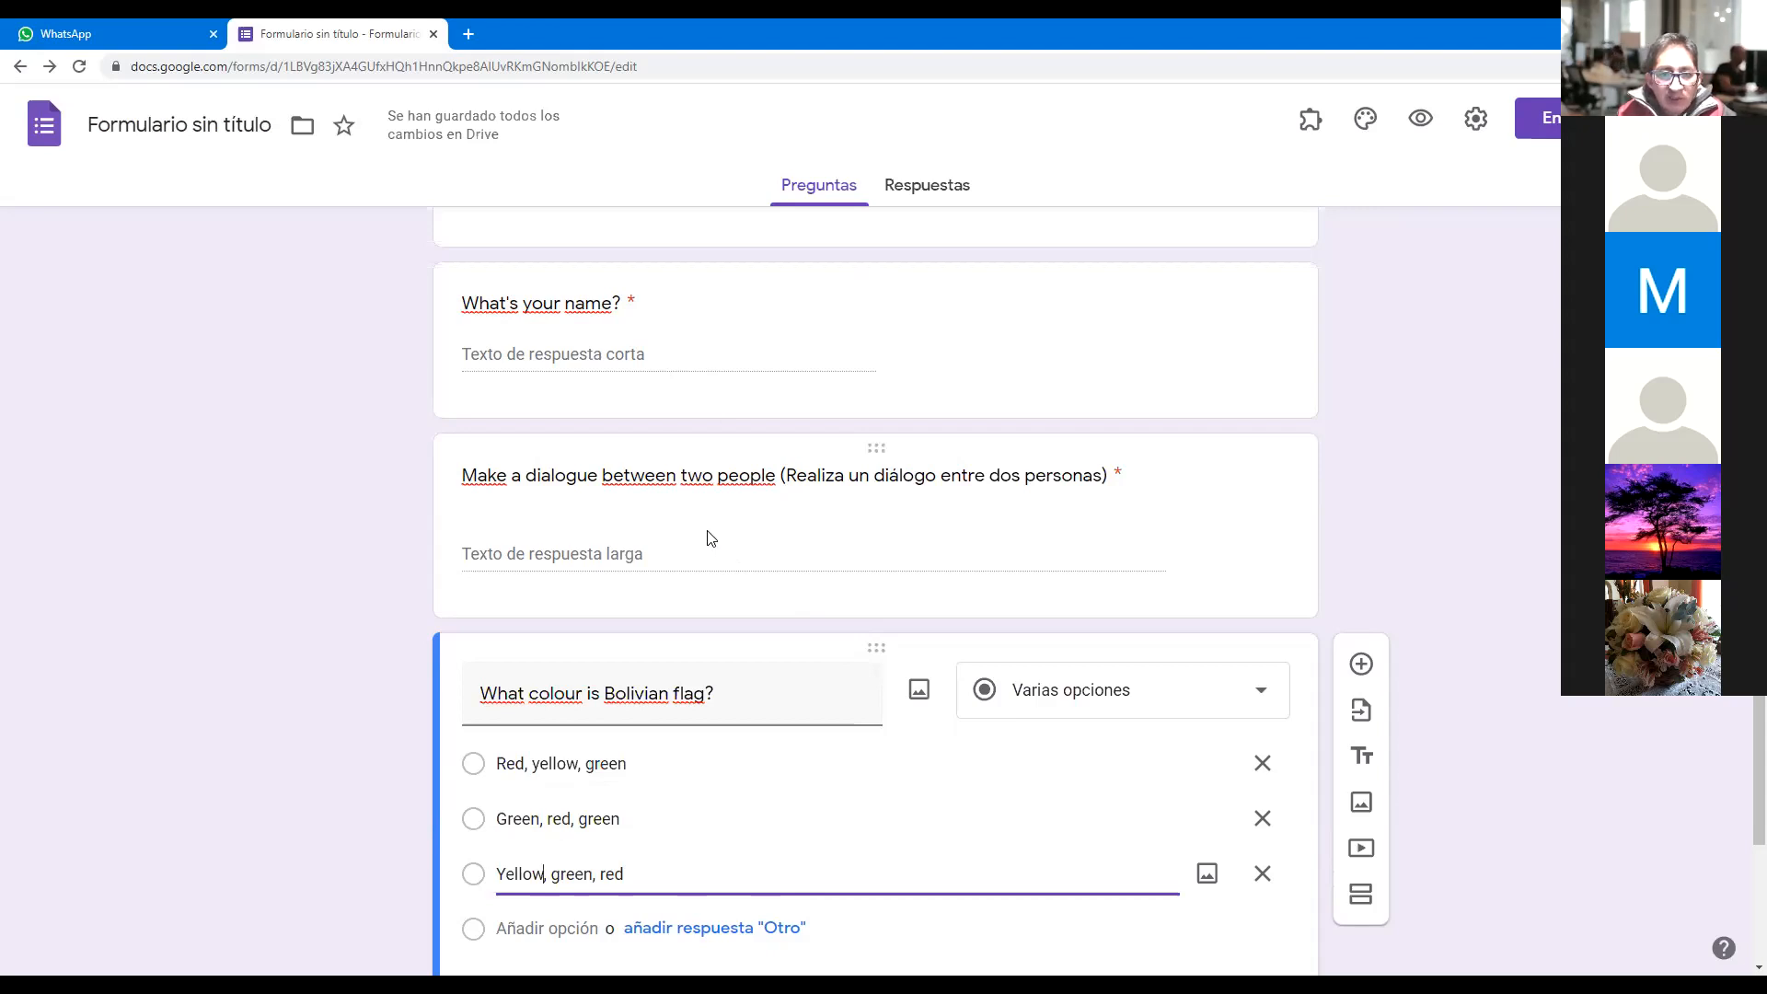
- Add a new question below the Bolivian flag question and change its type to Casillas
scroll(765, 575, "down", 2)
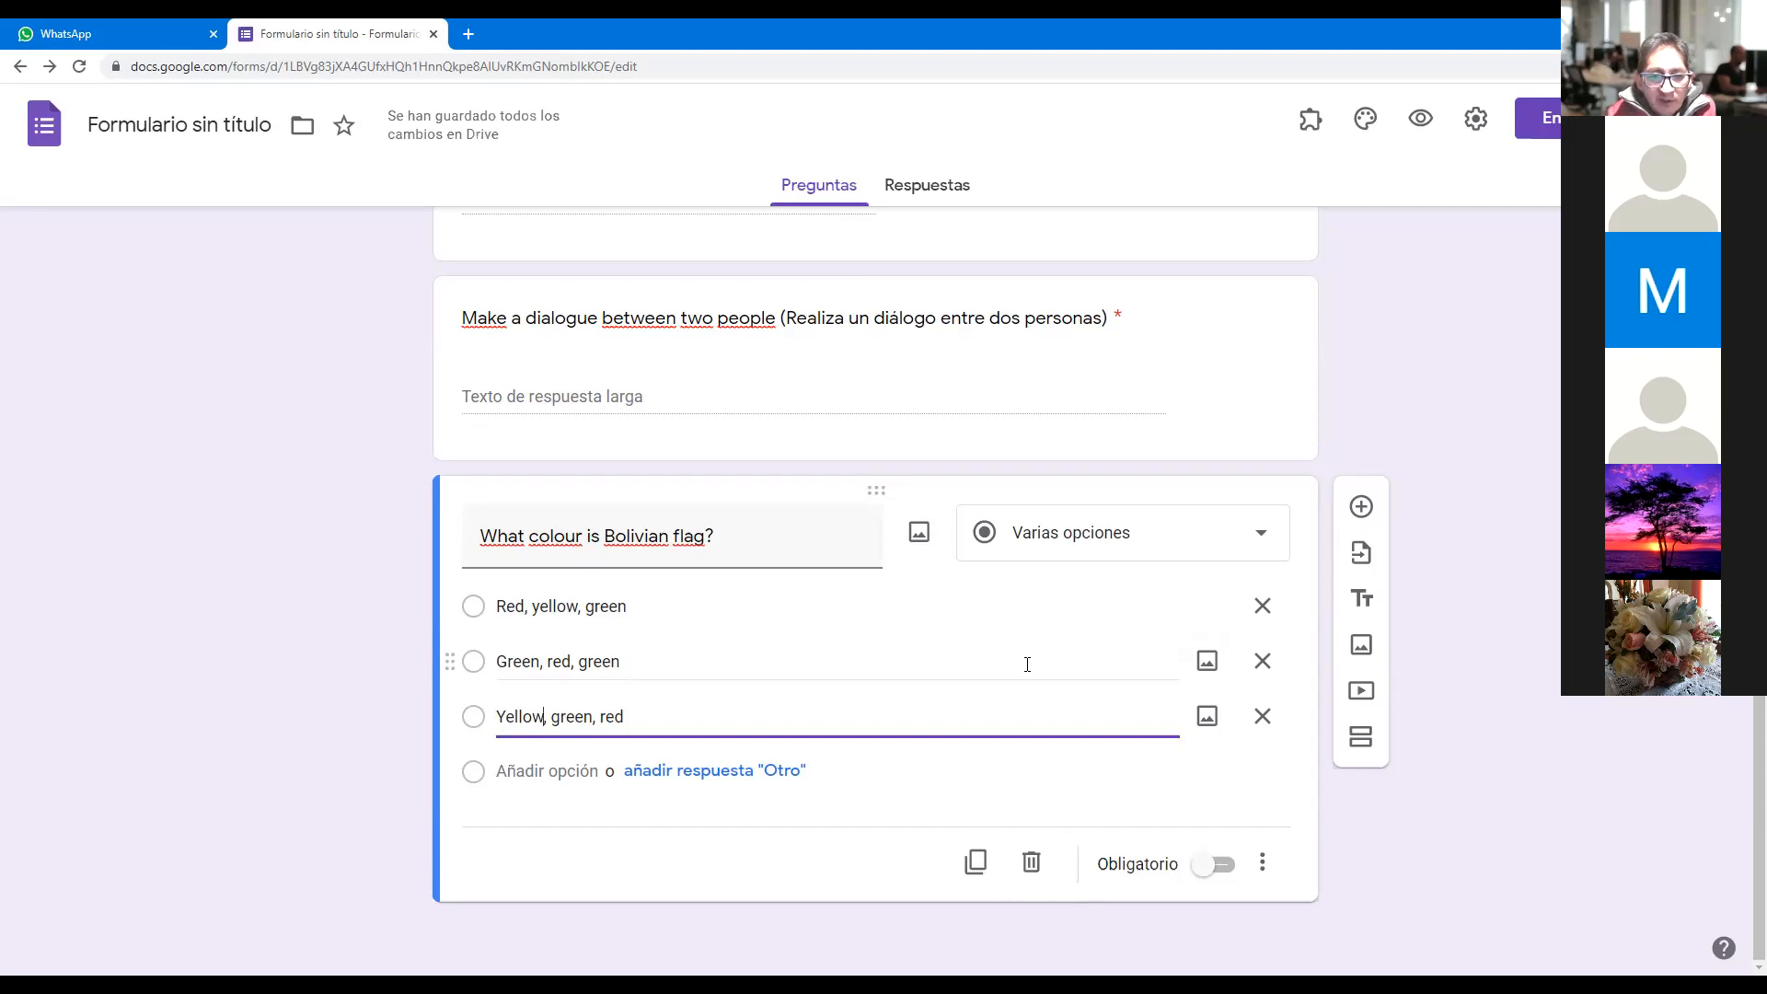
left_click(1360, 507)
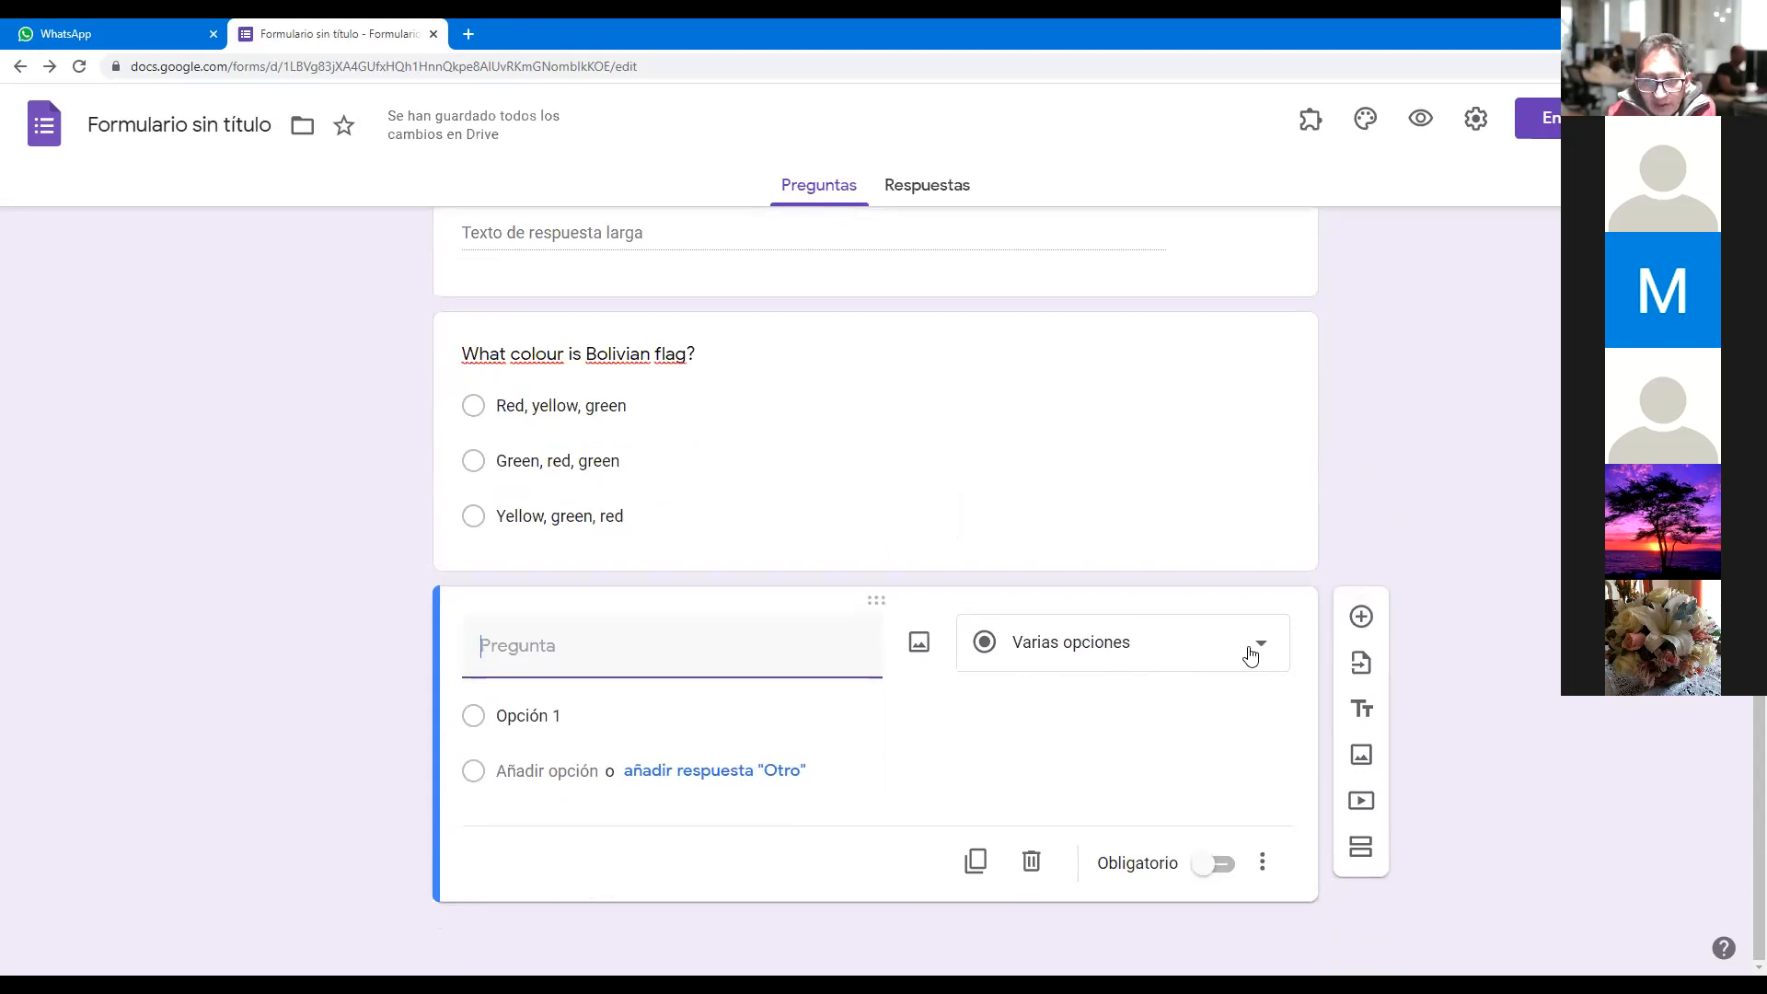
left_click(1260, 652)
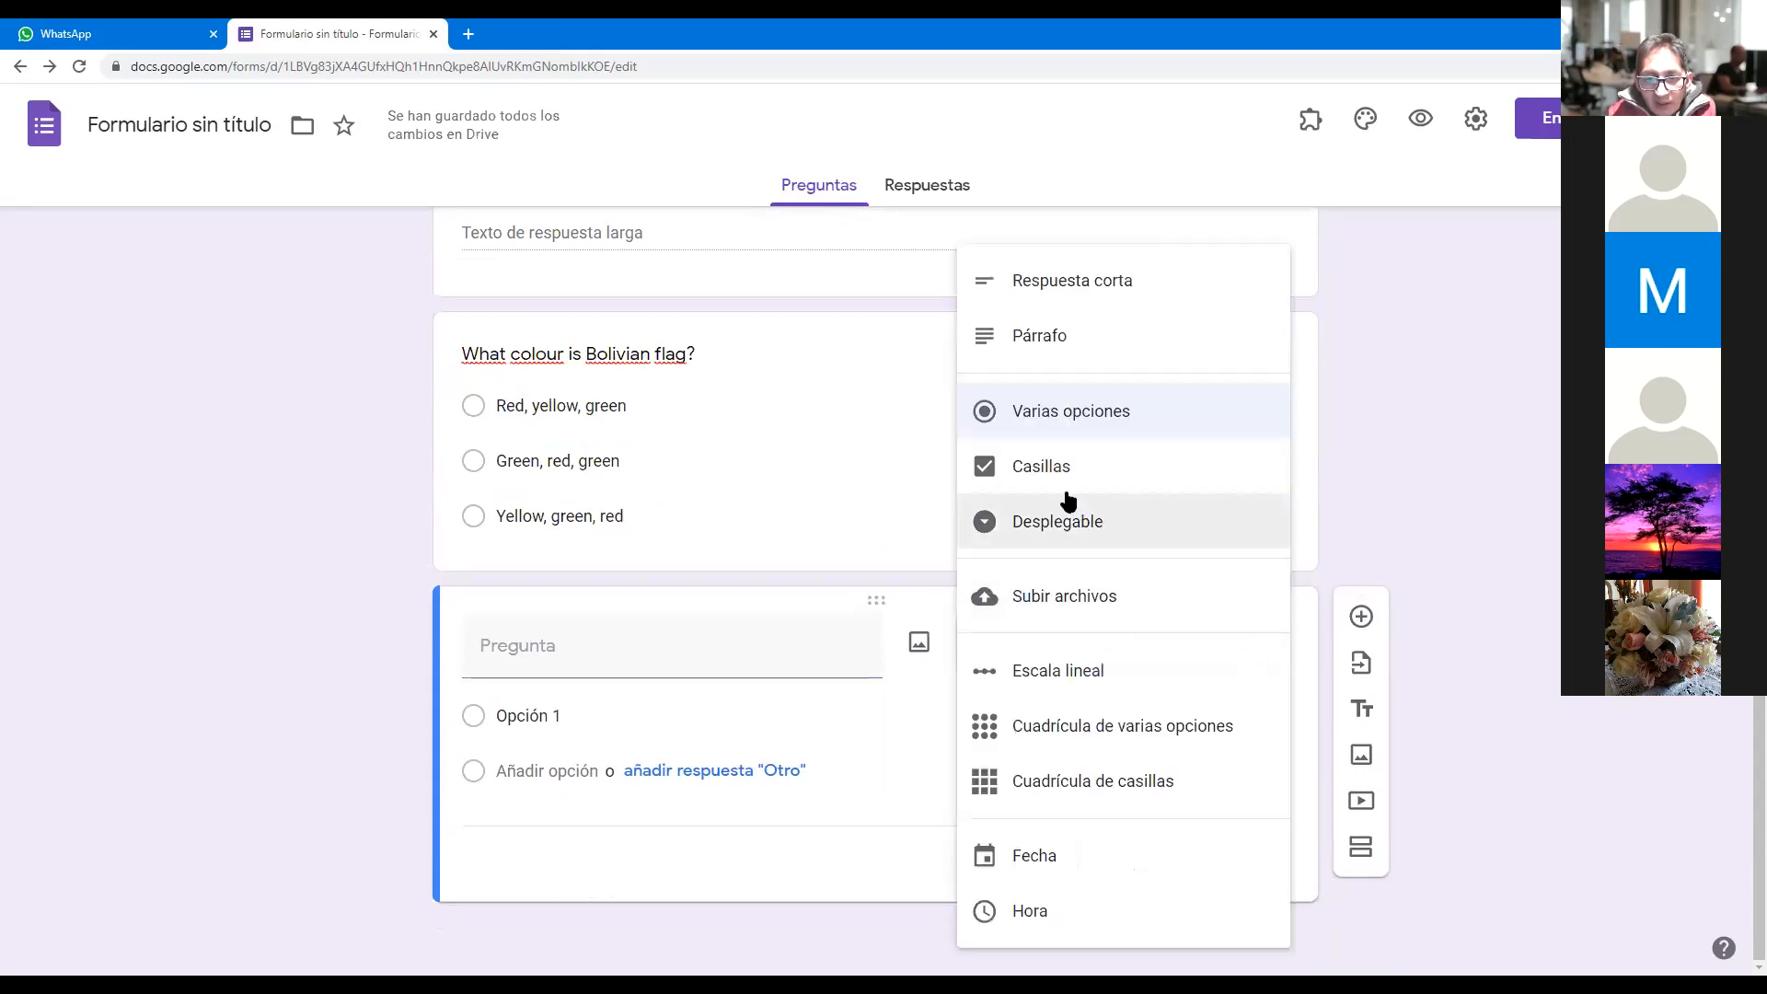
left_click(1029, 469)
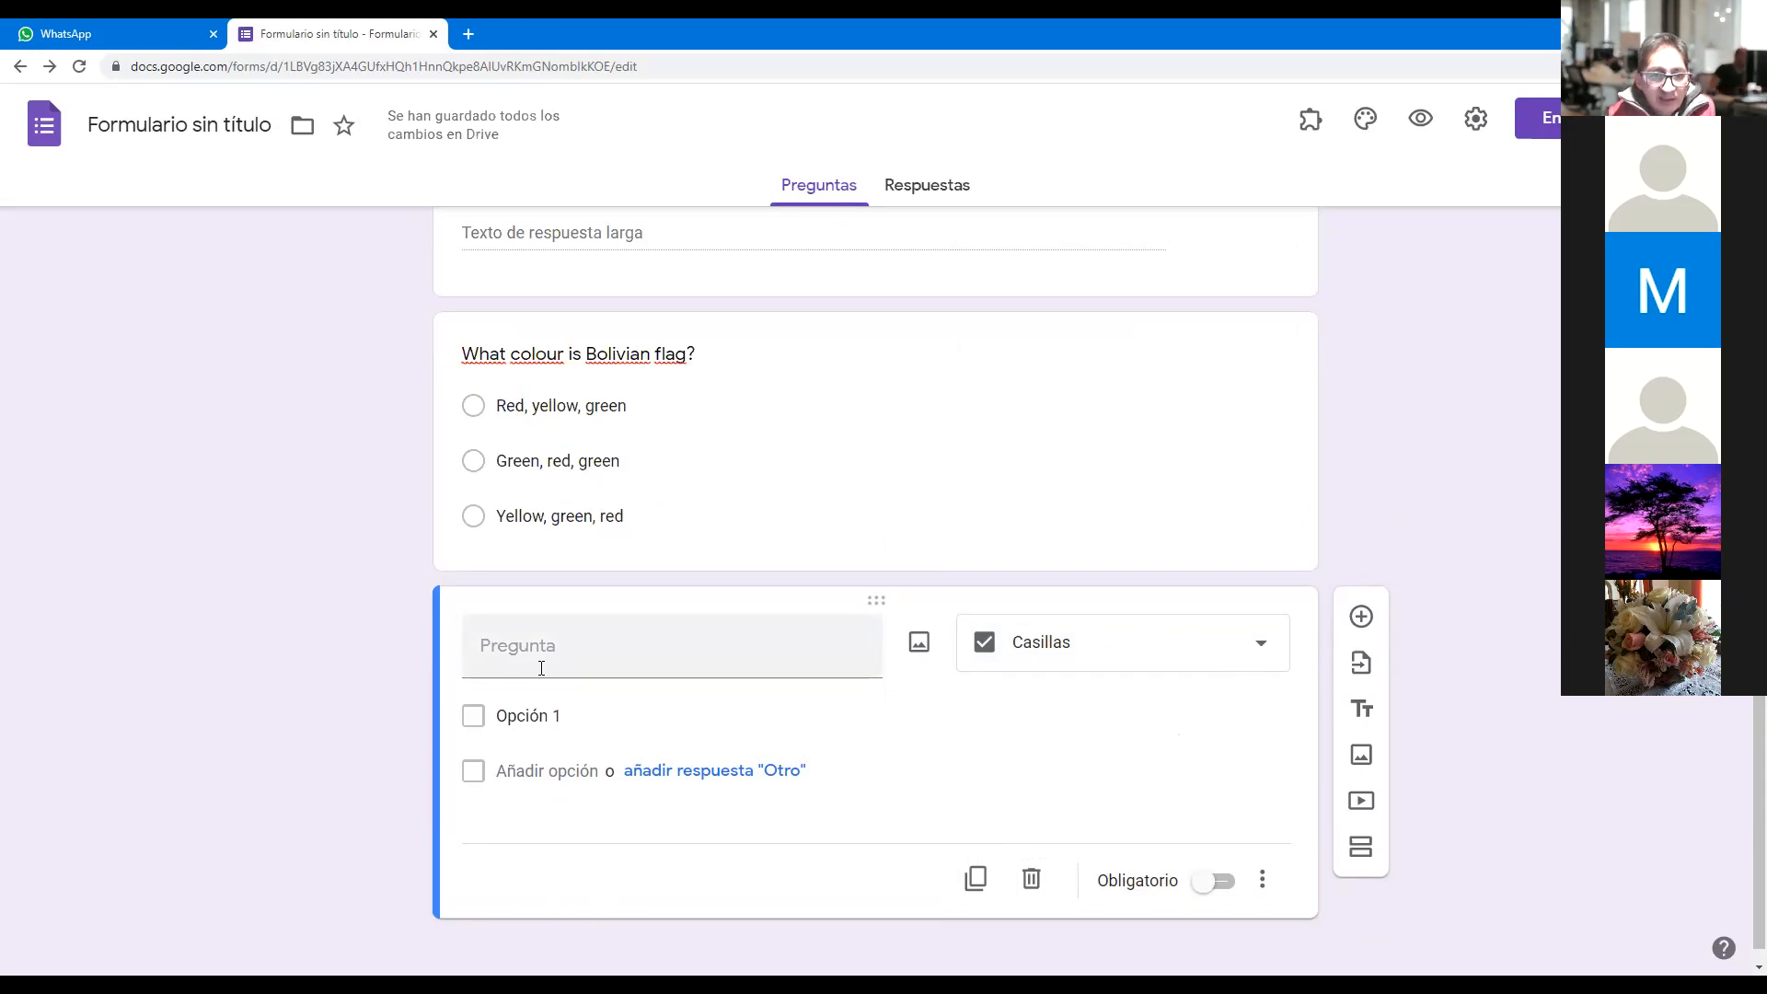
- Set the text of the Casillas question to "Which word do you use in the class?"
left_click(559, 646)
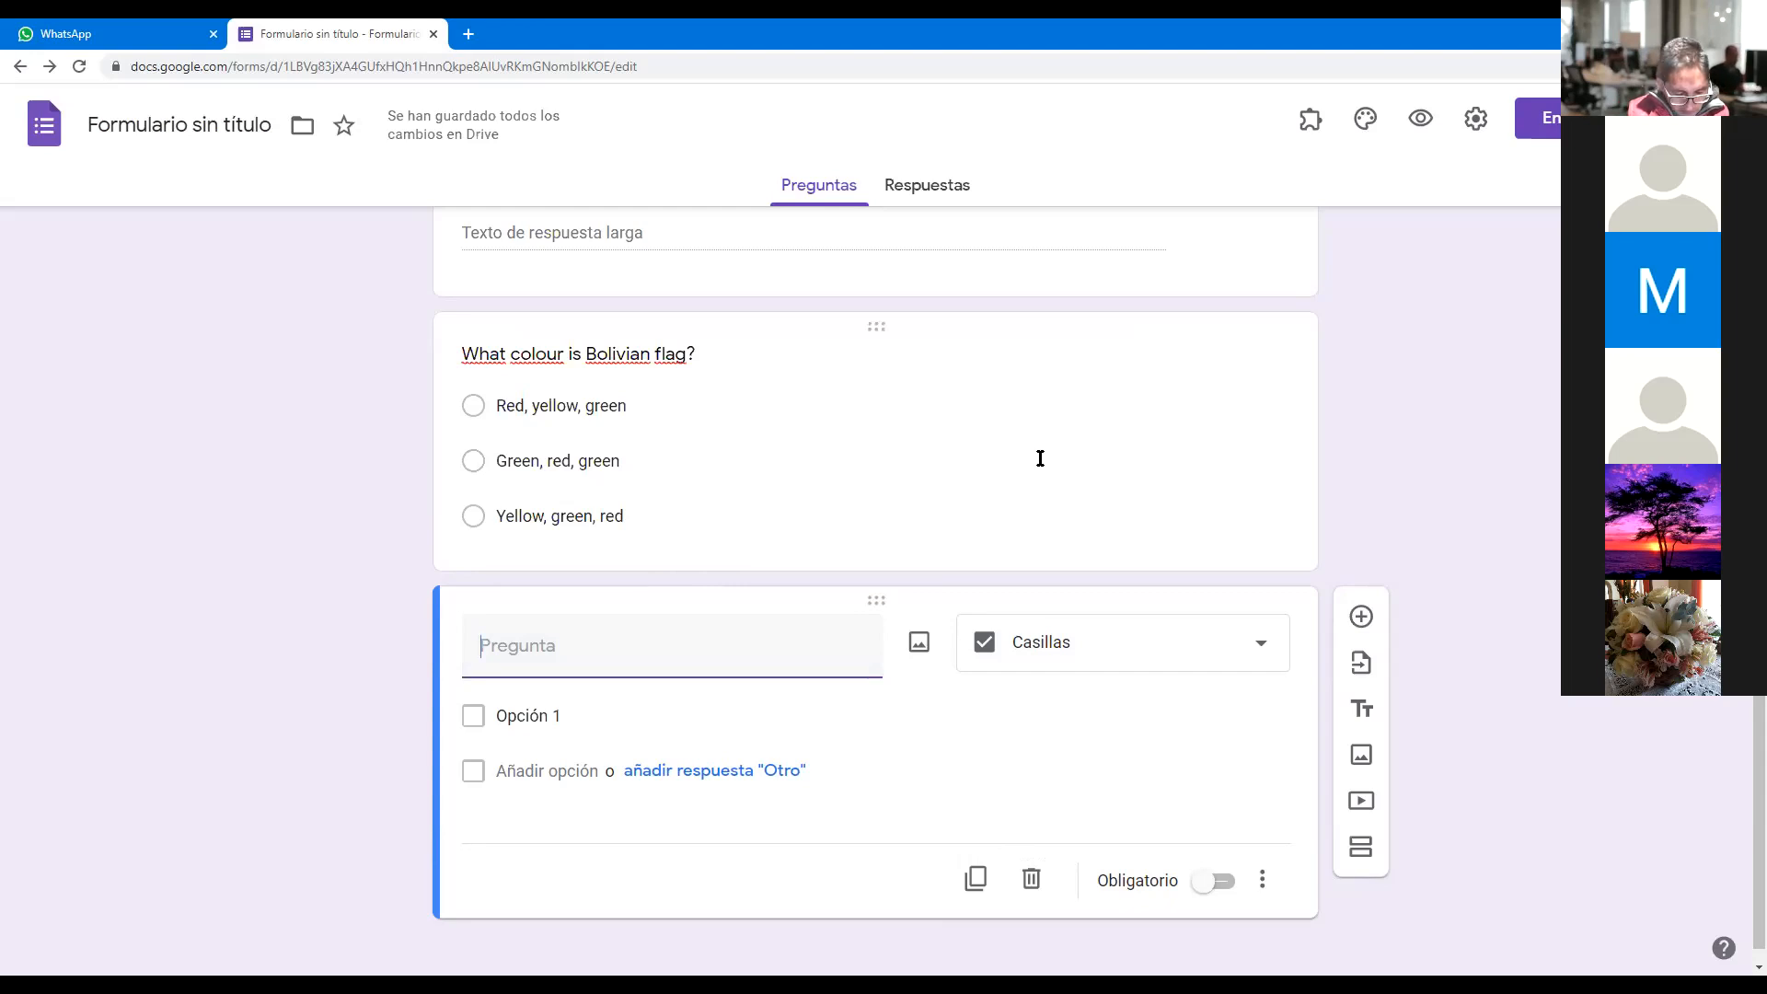
type("Whis")
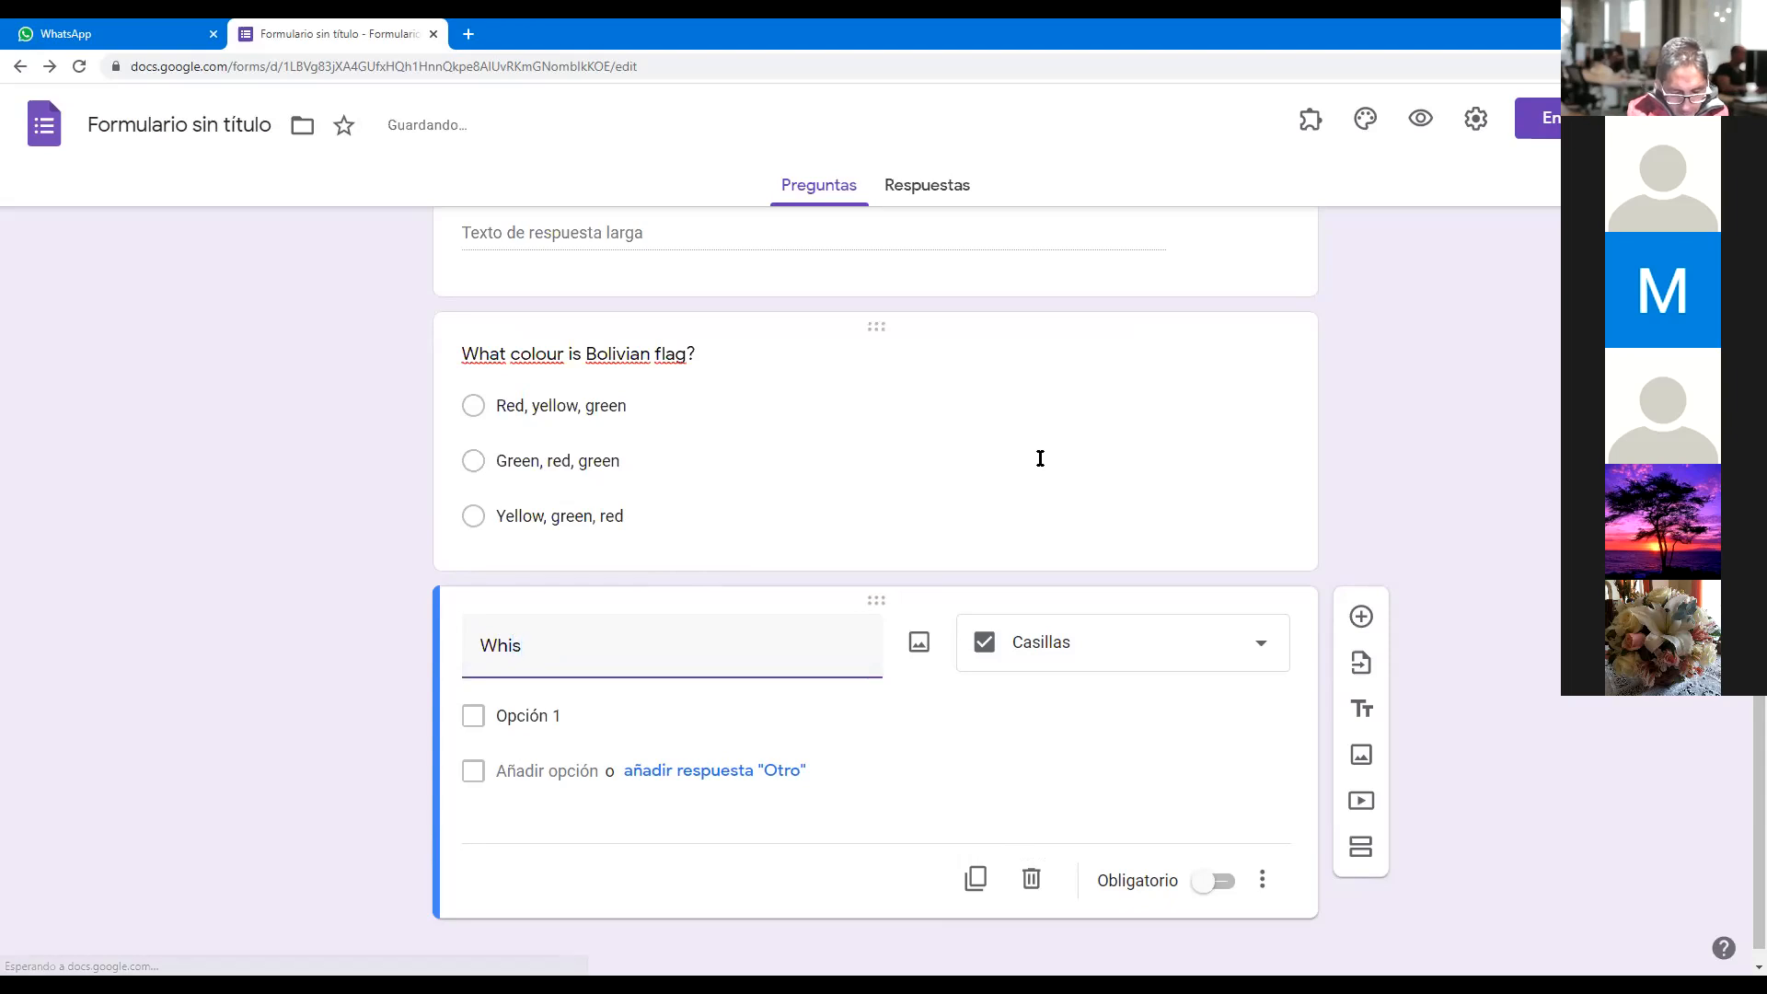
key("BackSpace")
type("ch ")
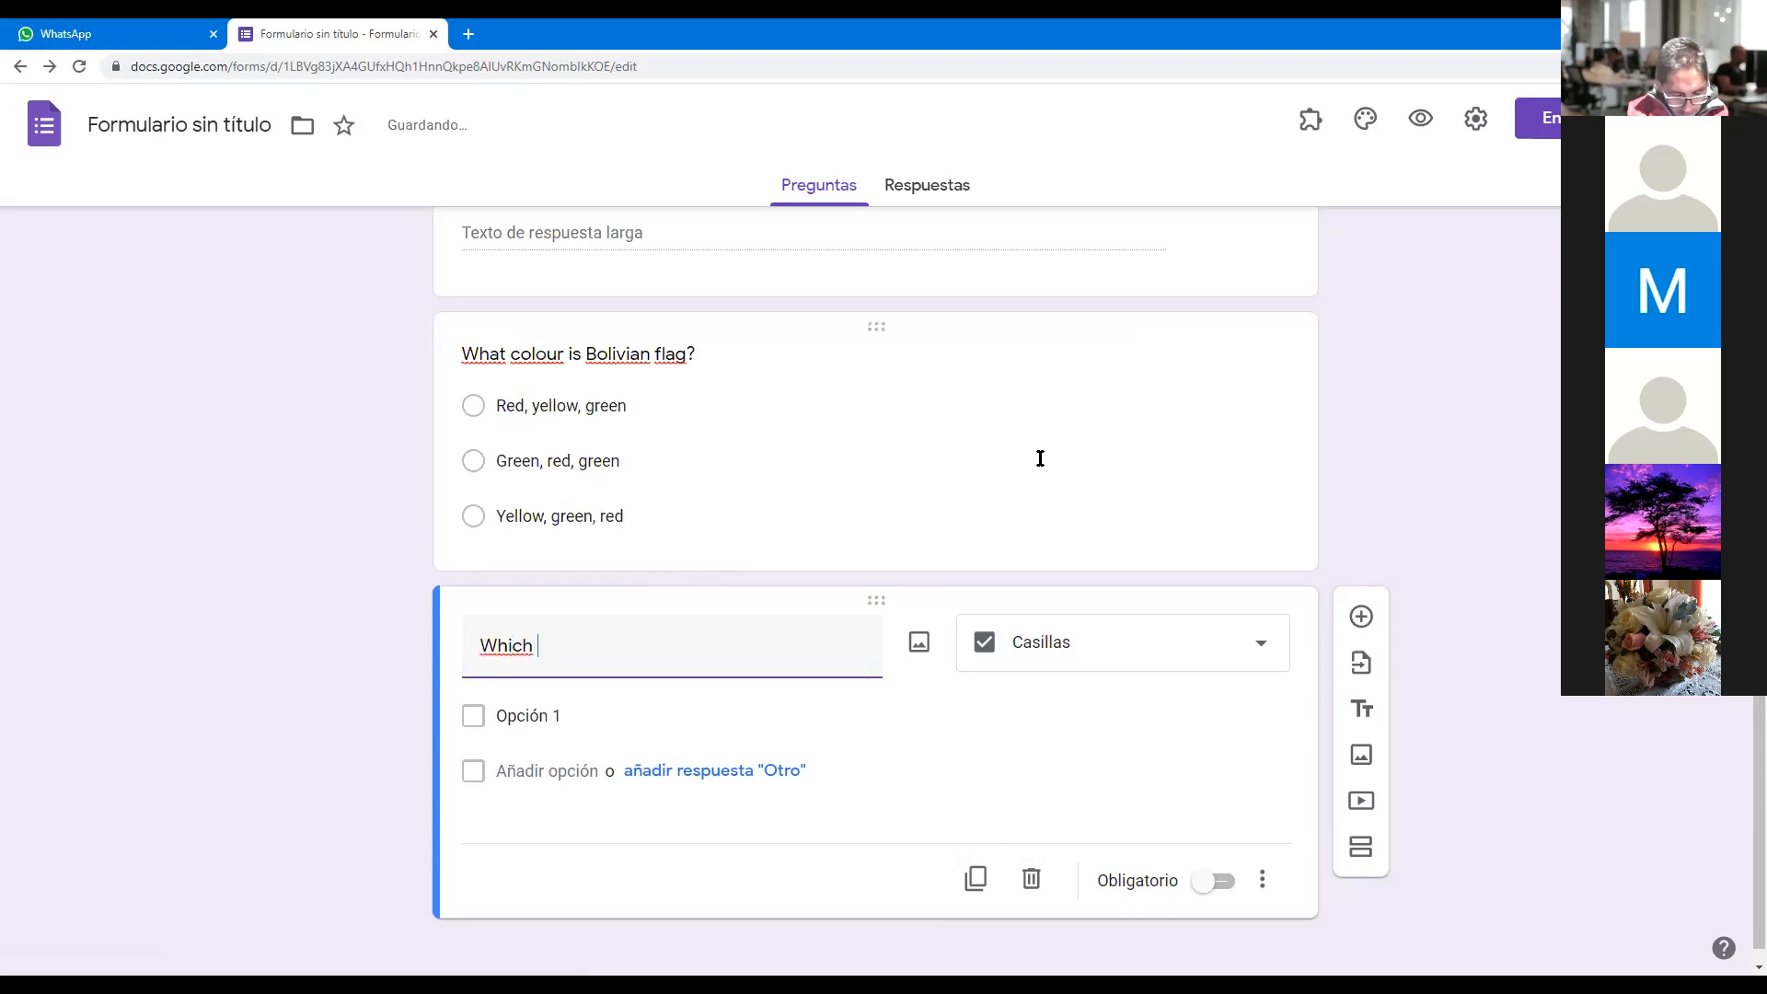
type("word")
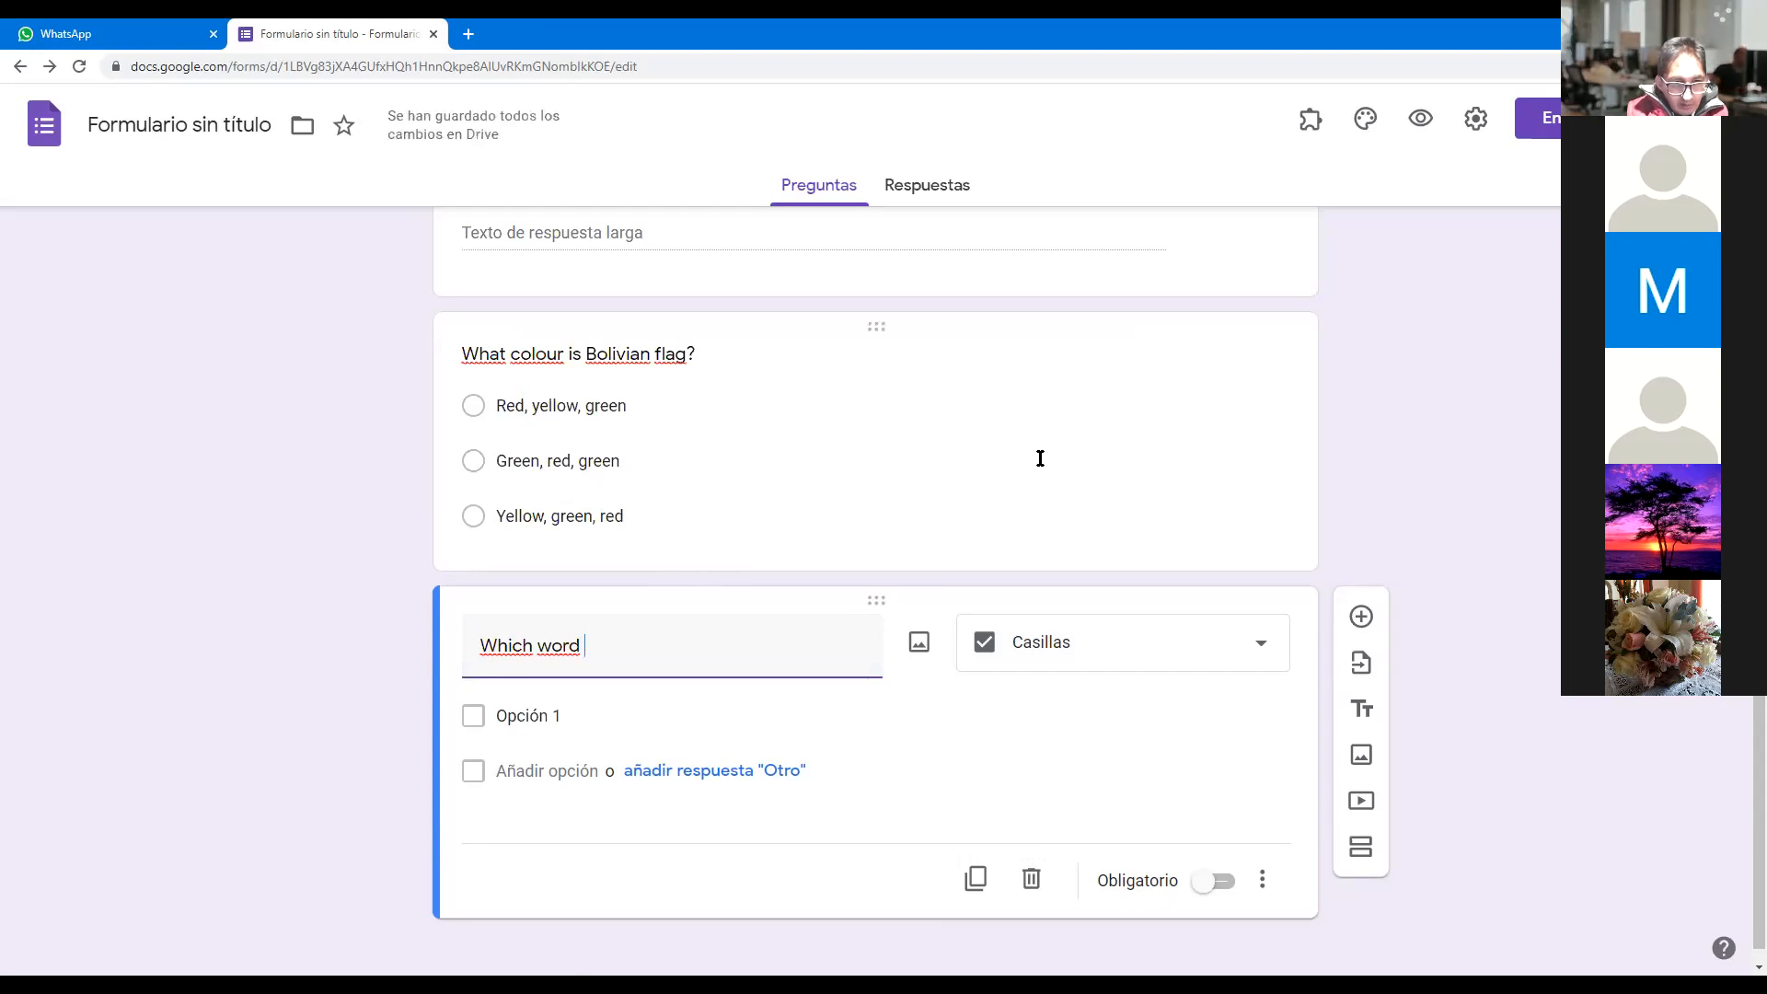
type(" do ")
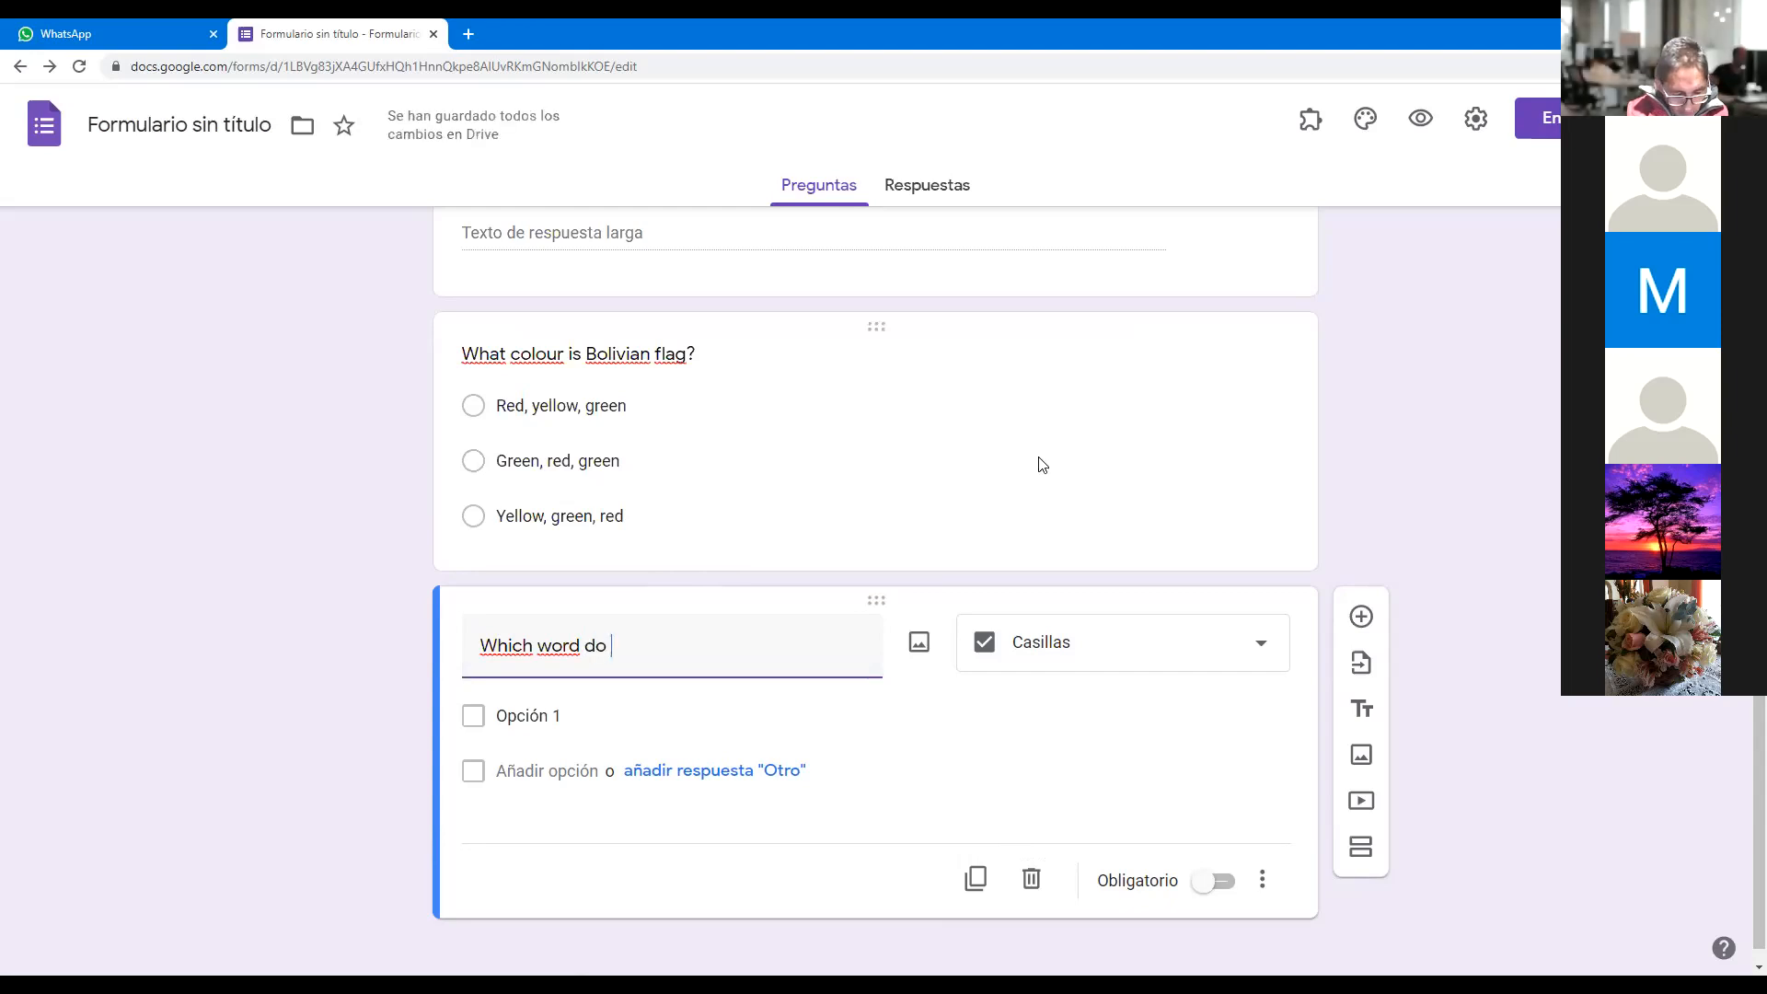
type("you i")
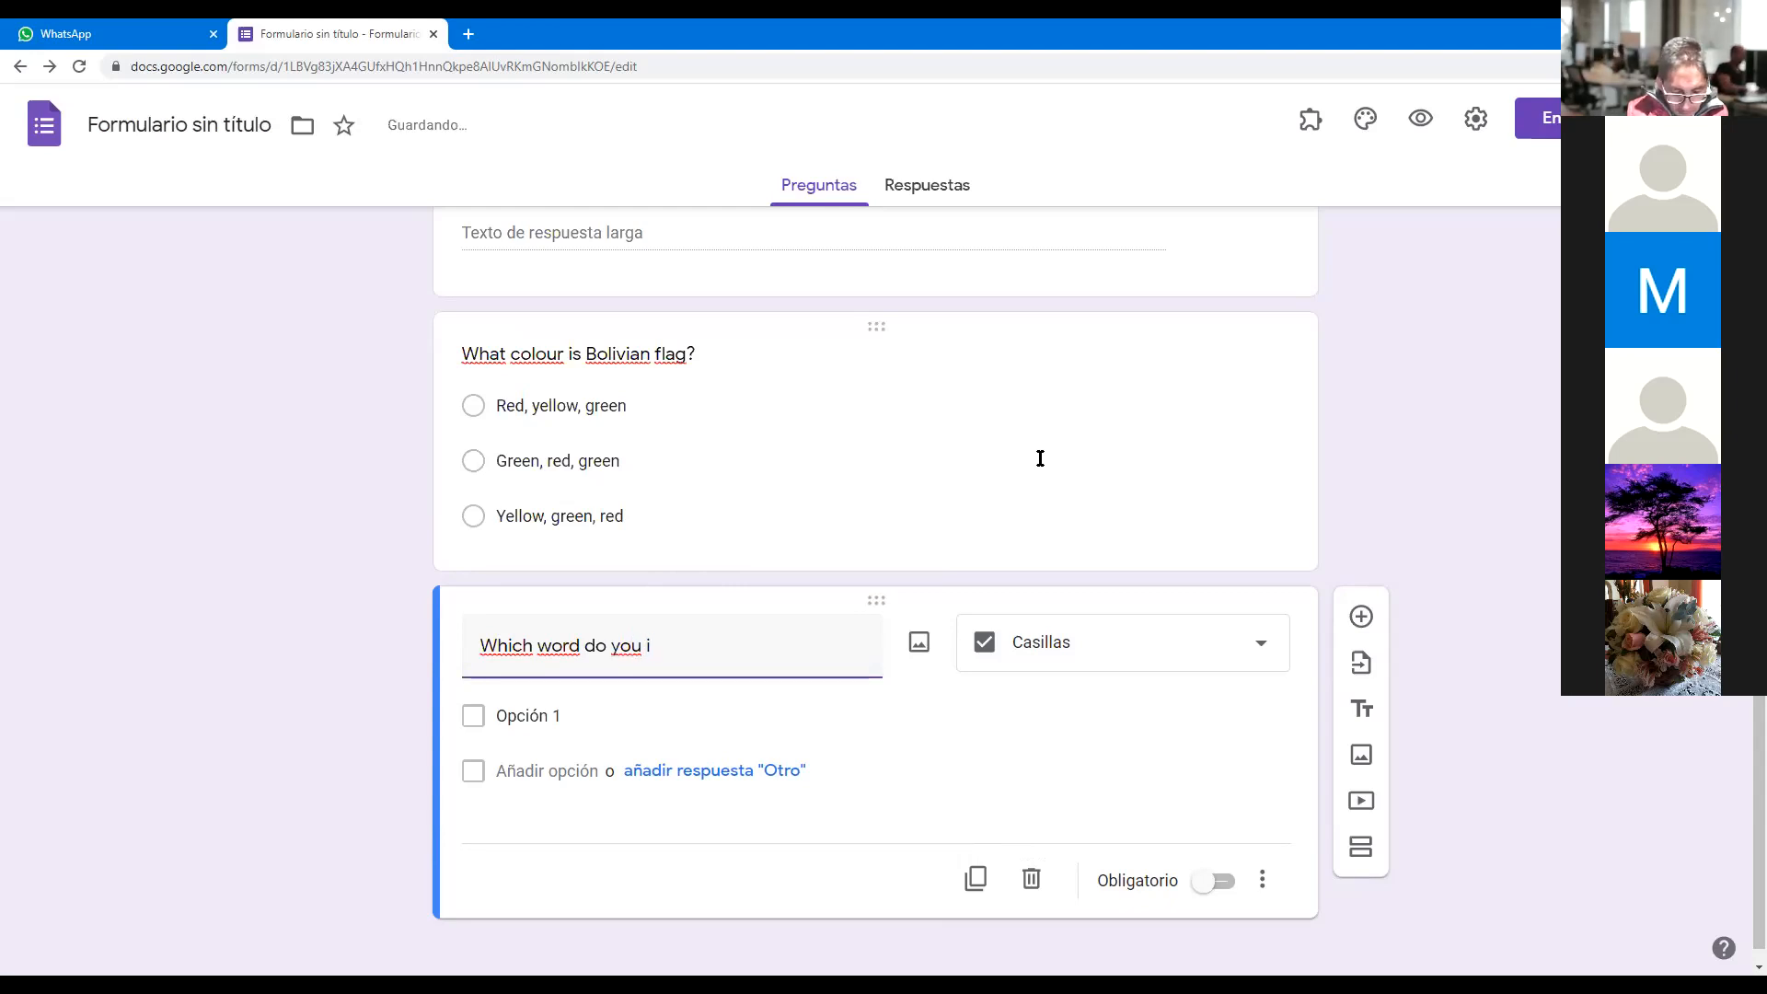
key("BackSpace")
type("us")
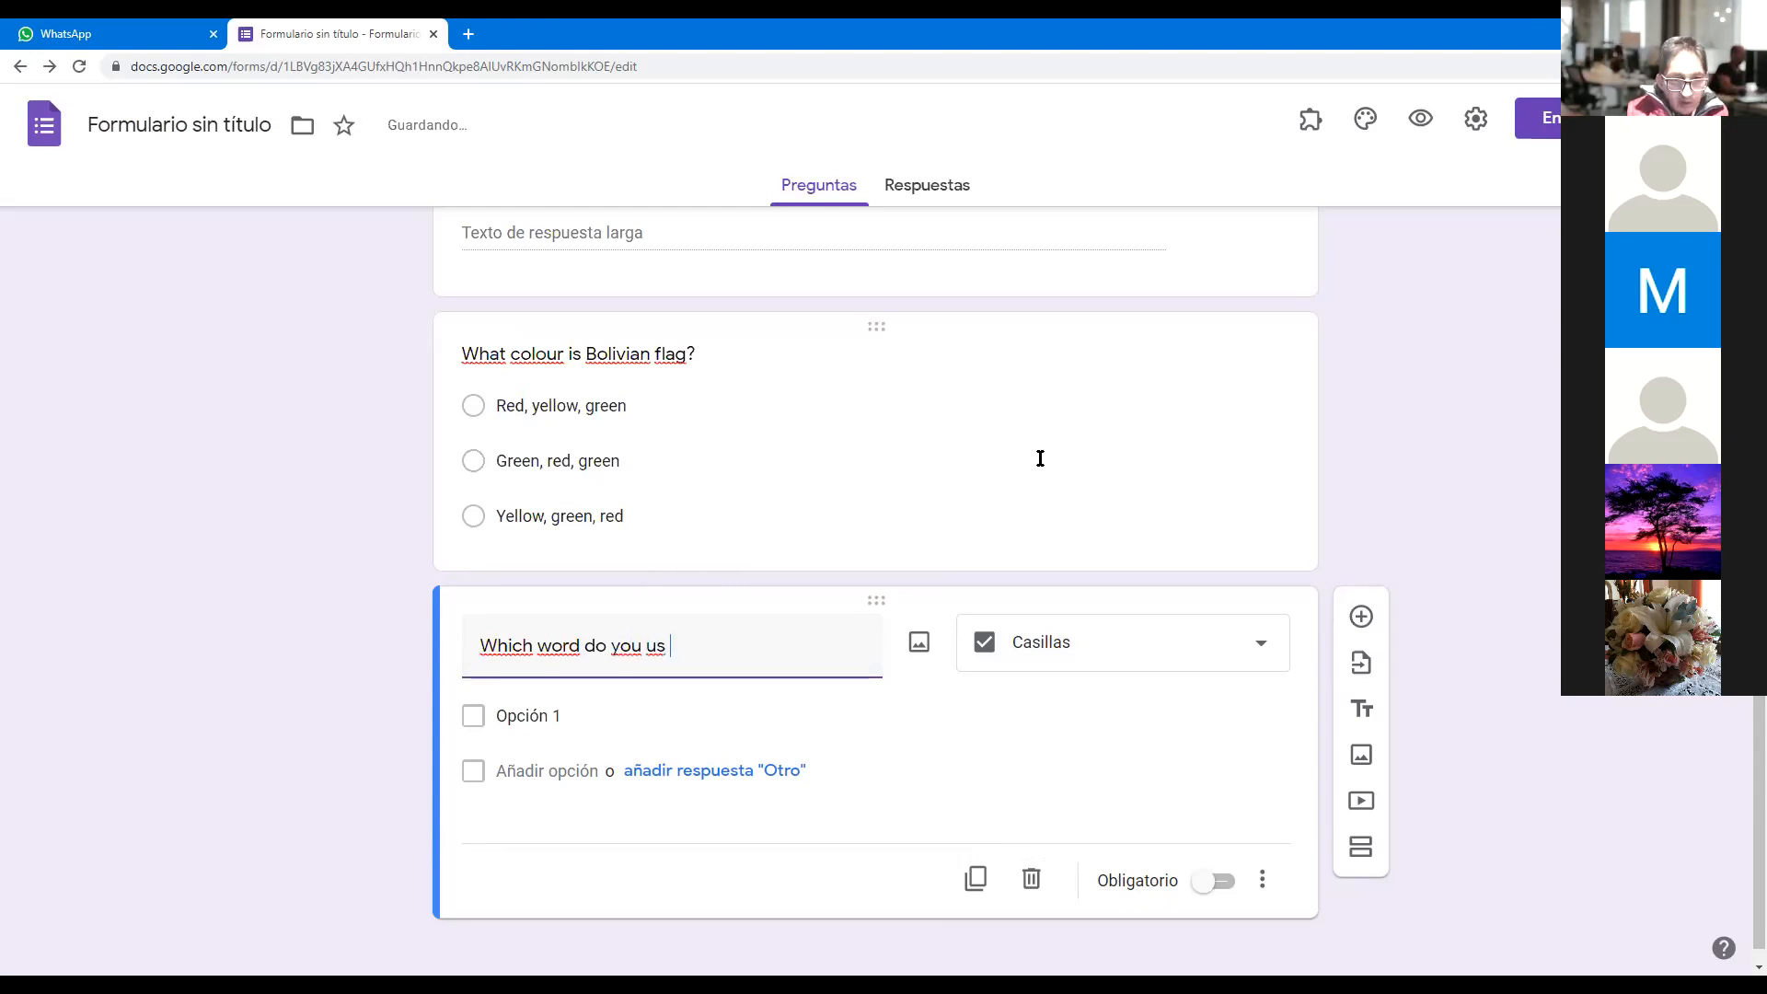
type("e in the clas")
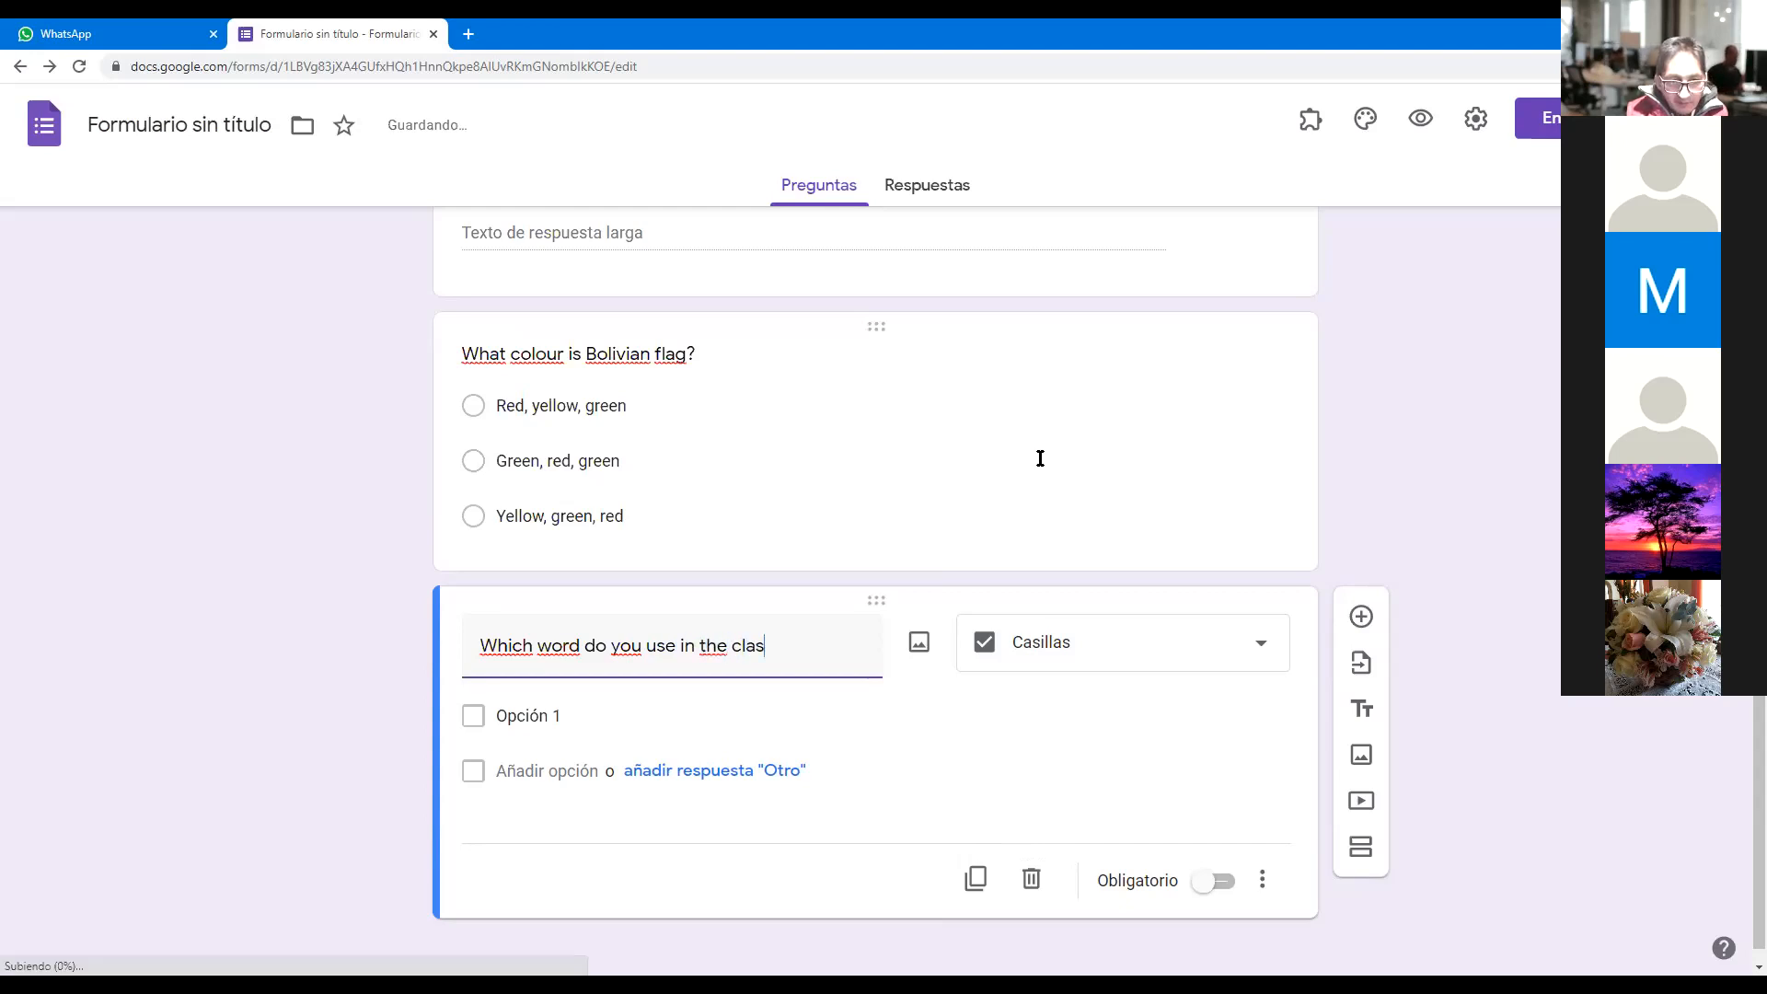
type("s?")
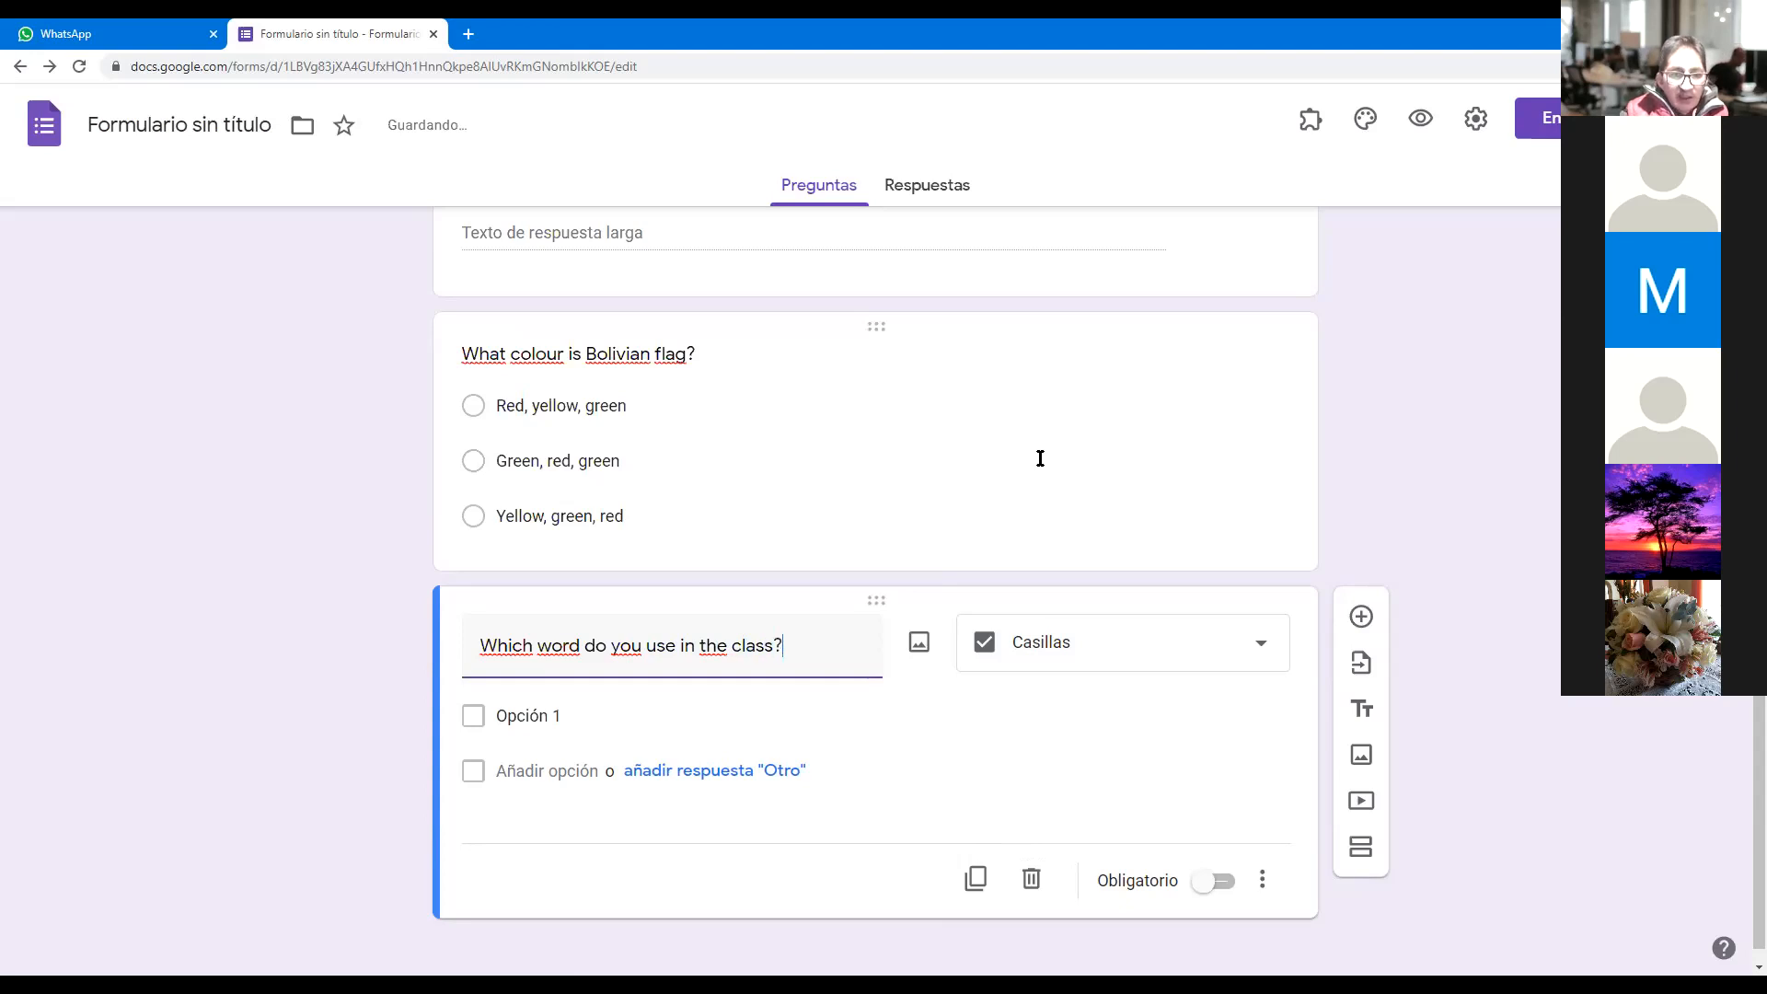
- Set the first answer option of the classroom word question to "pencil, pen, marker"
left_click(664, 717)
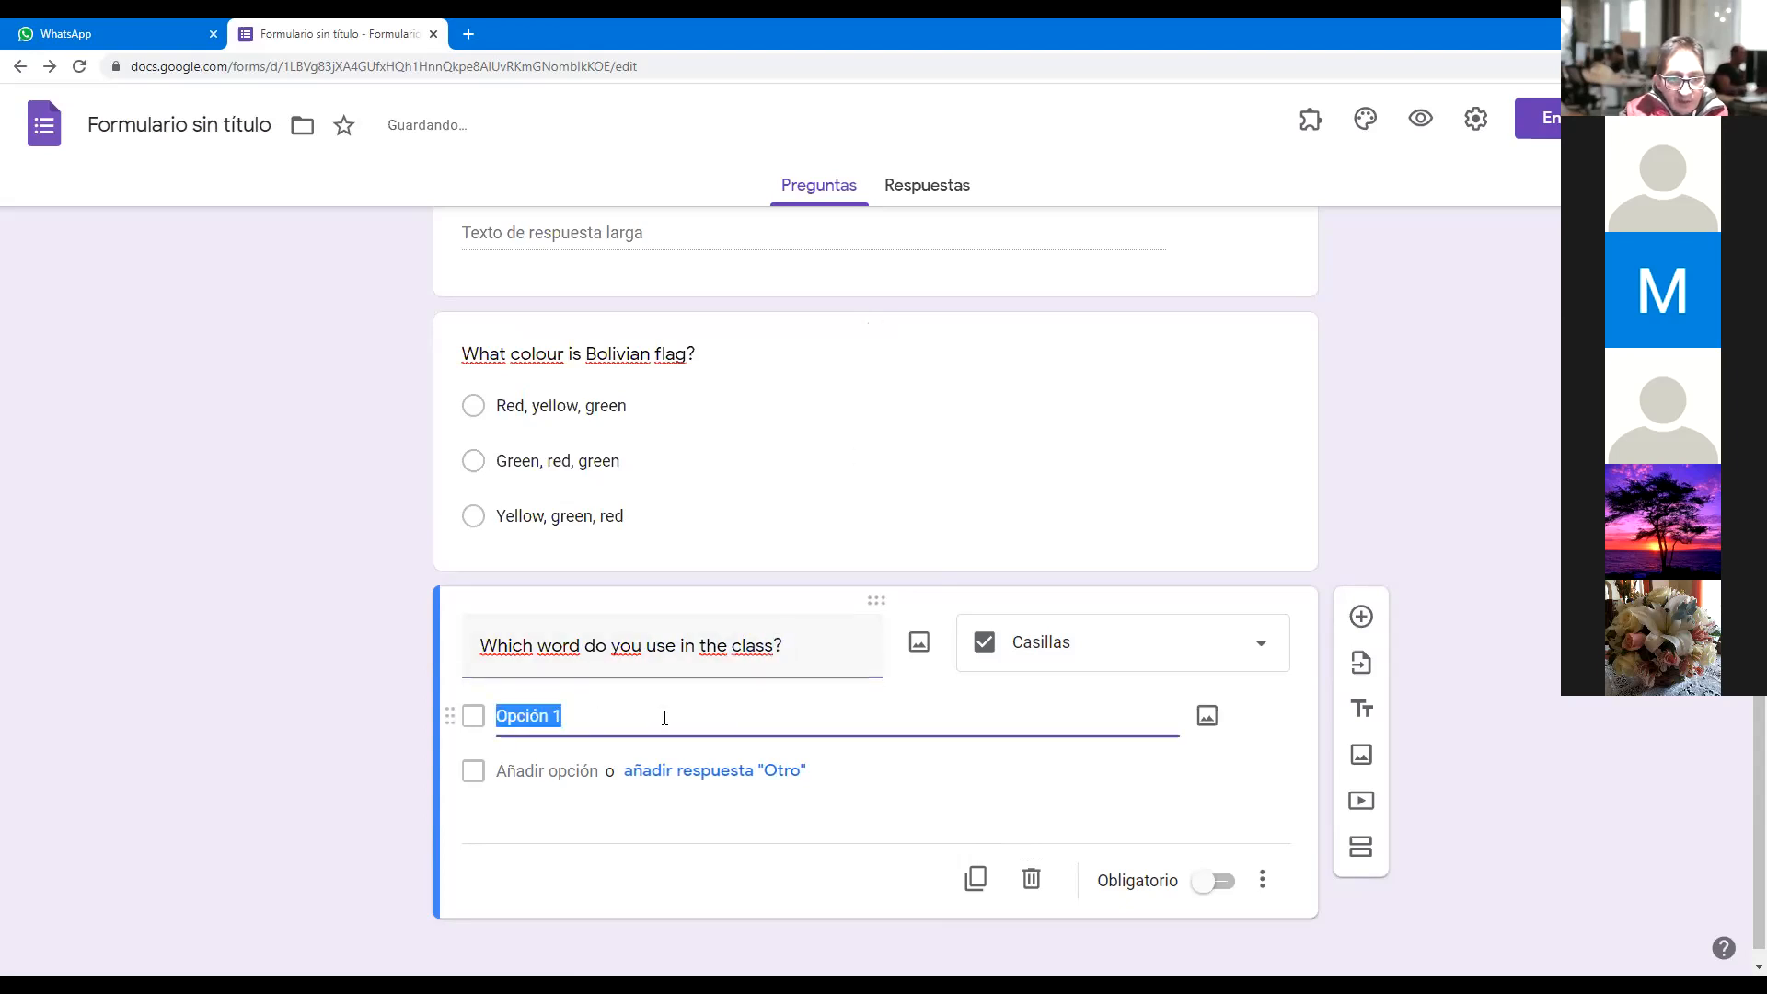
type("pencil")
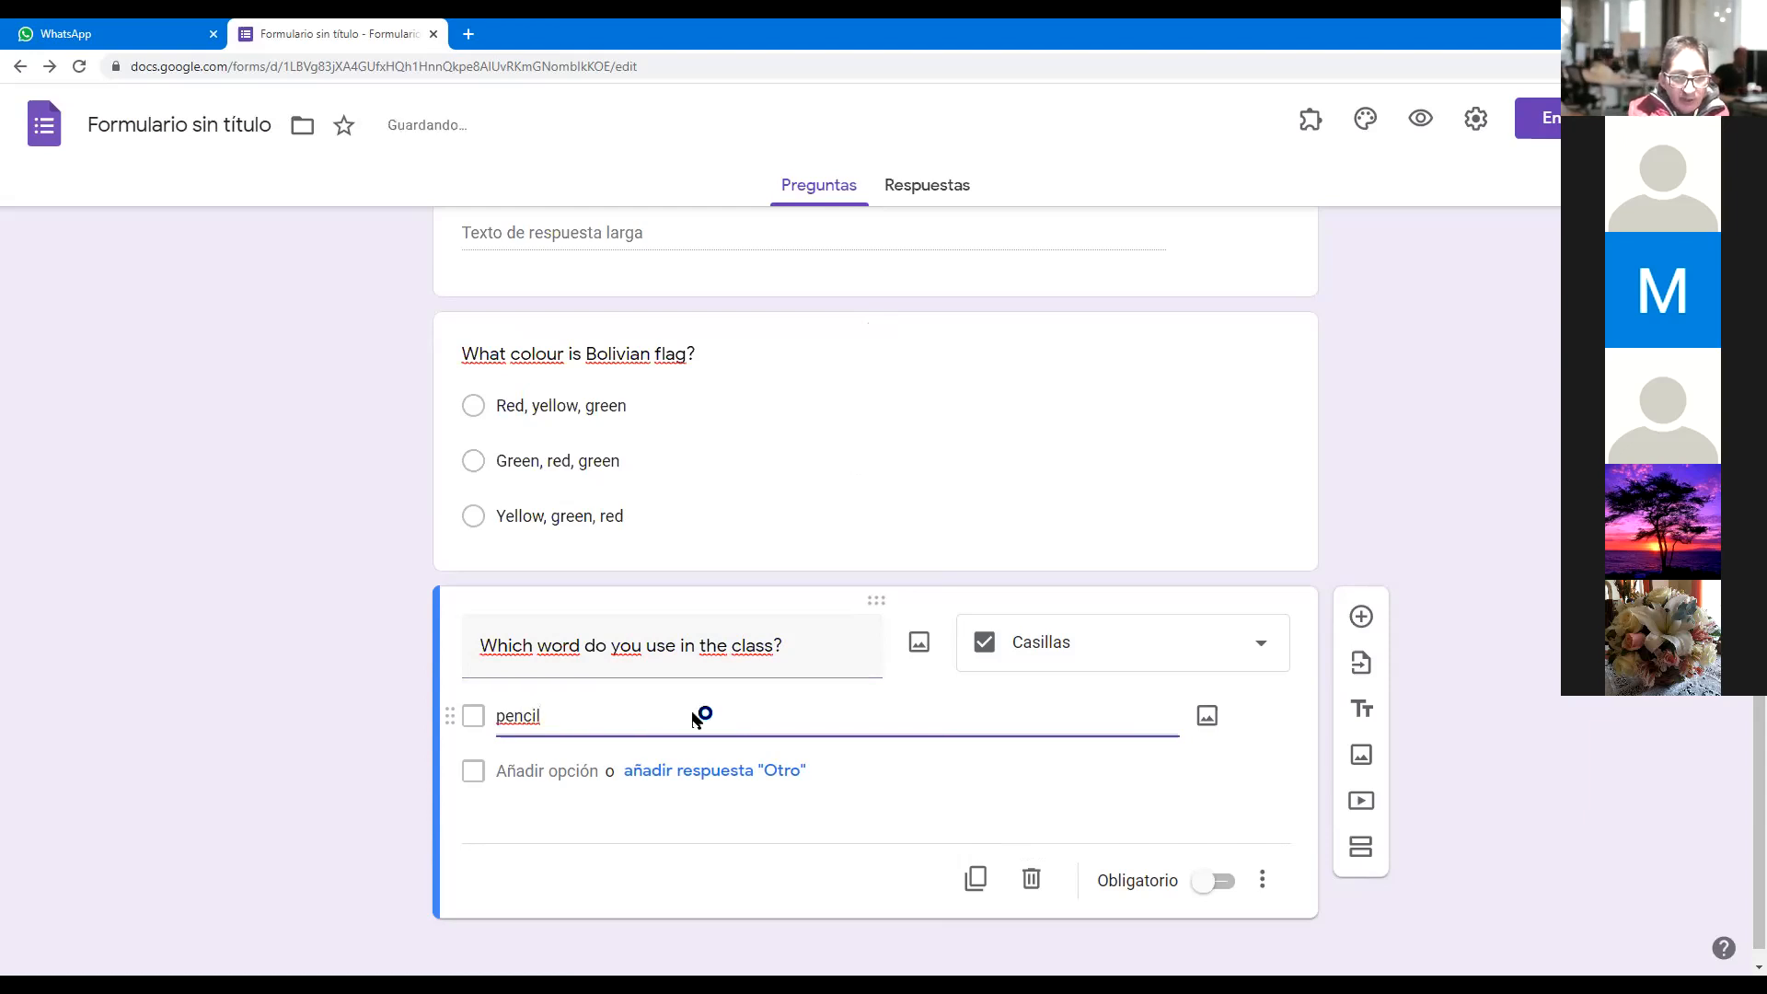
type(", pen, marker")
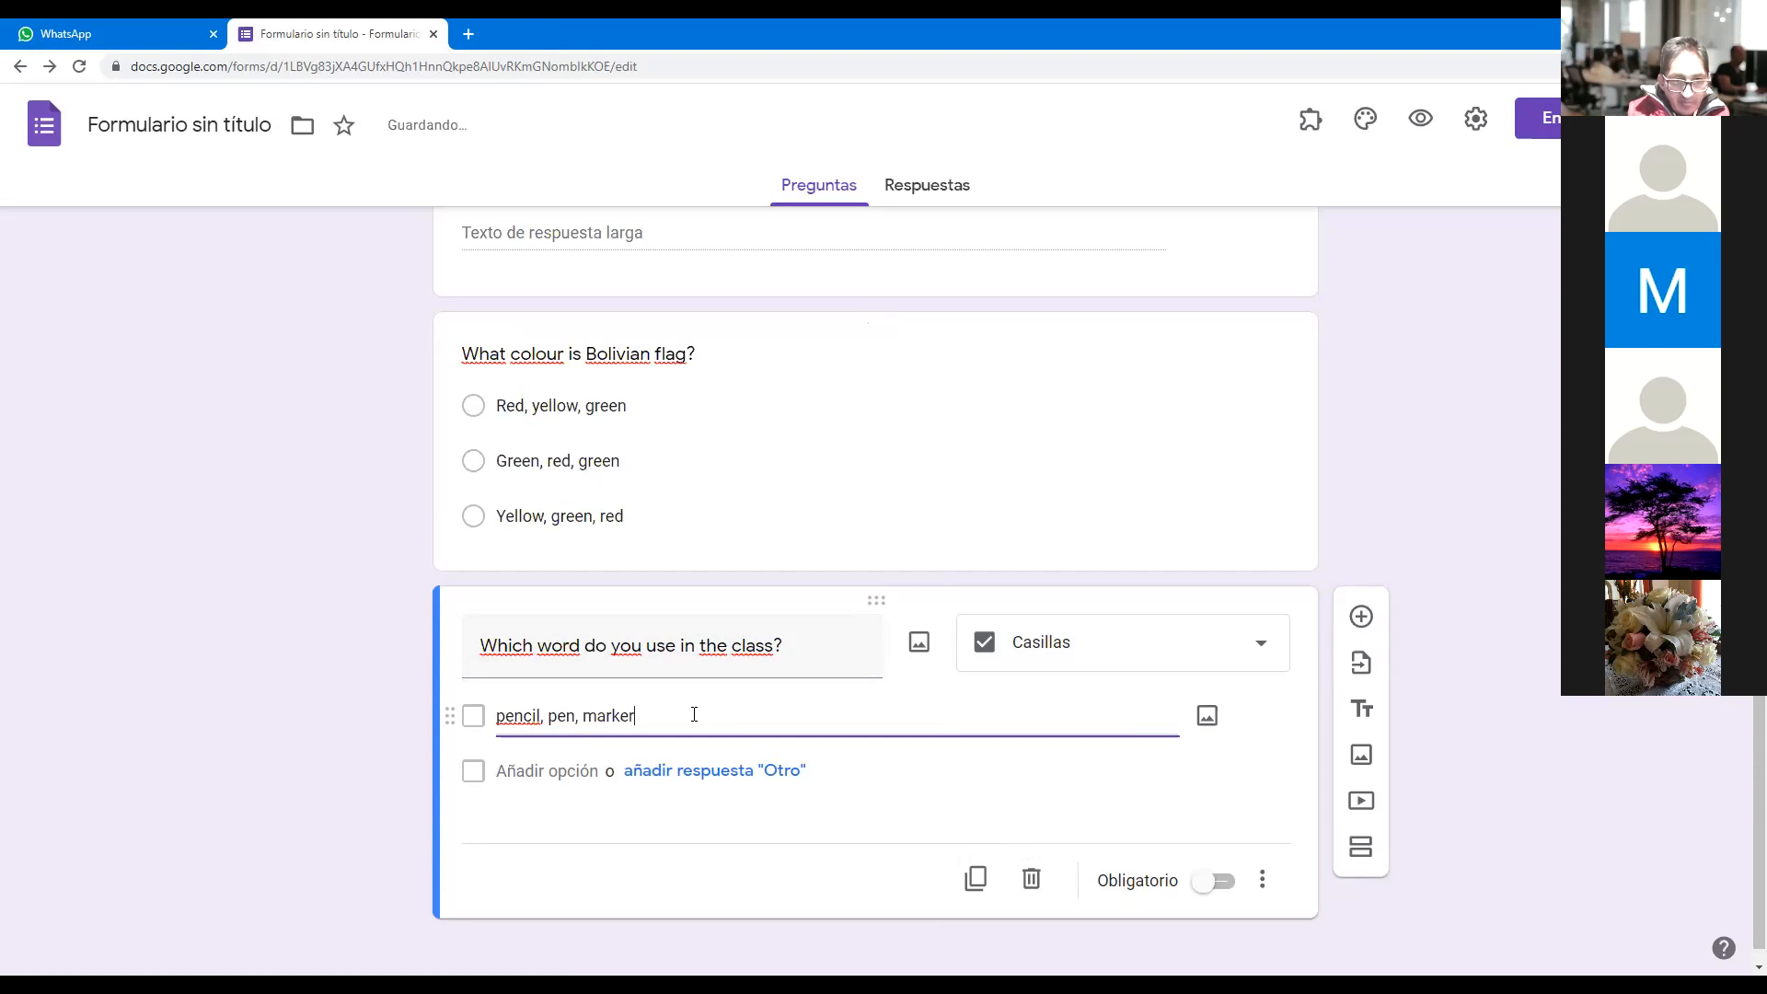
- Add a second answer option reading "notebook, book, workbook" to the classroom word question
left_click(548, 771)
type("noteboo")
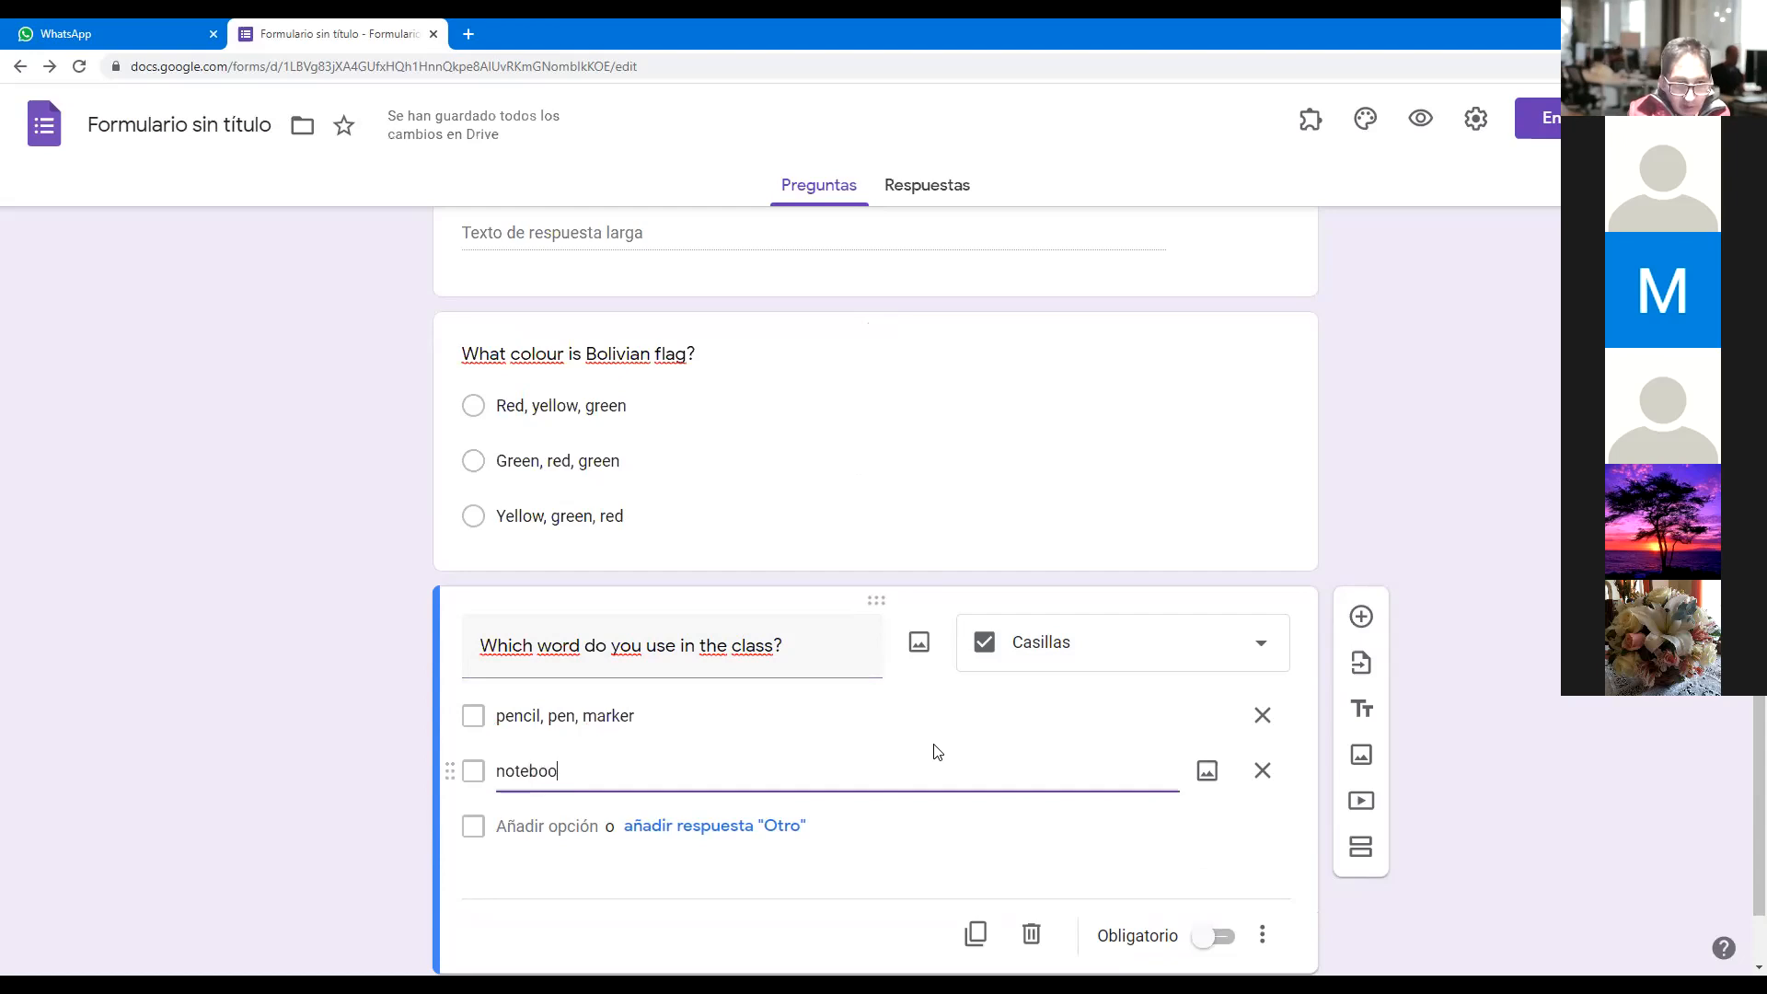
type("k, book, ")
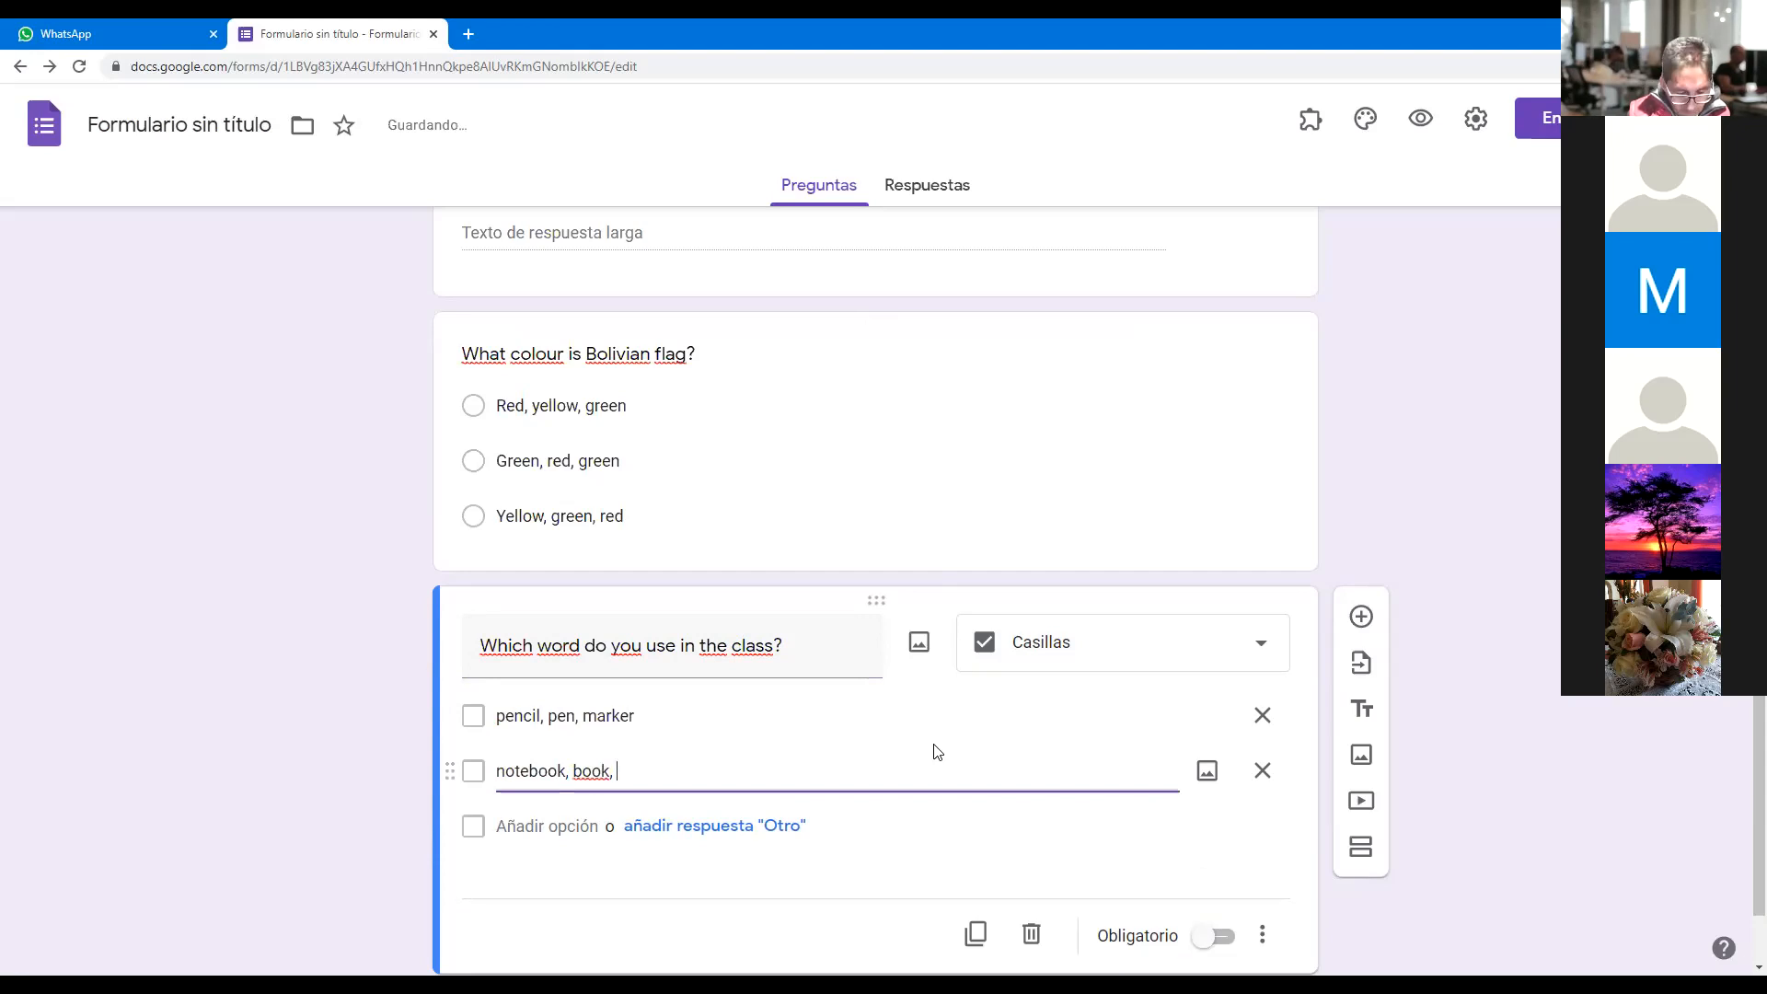
type("bal")
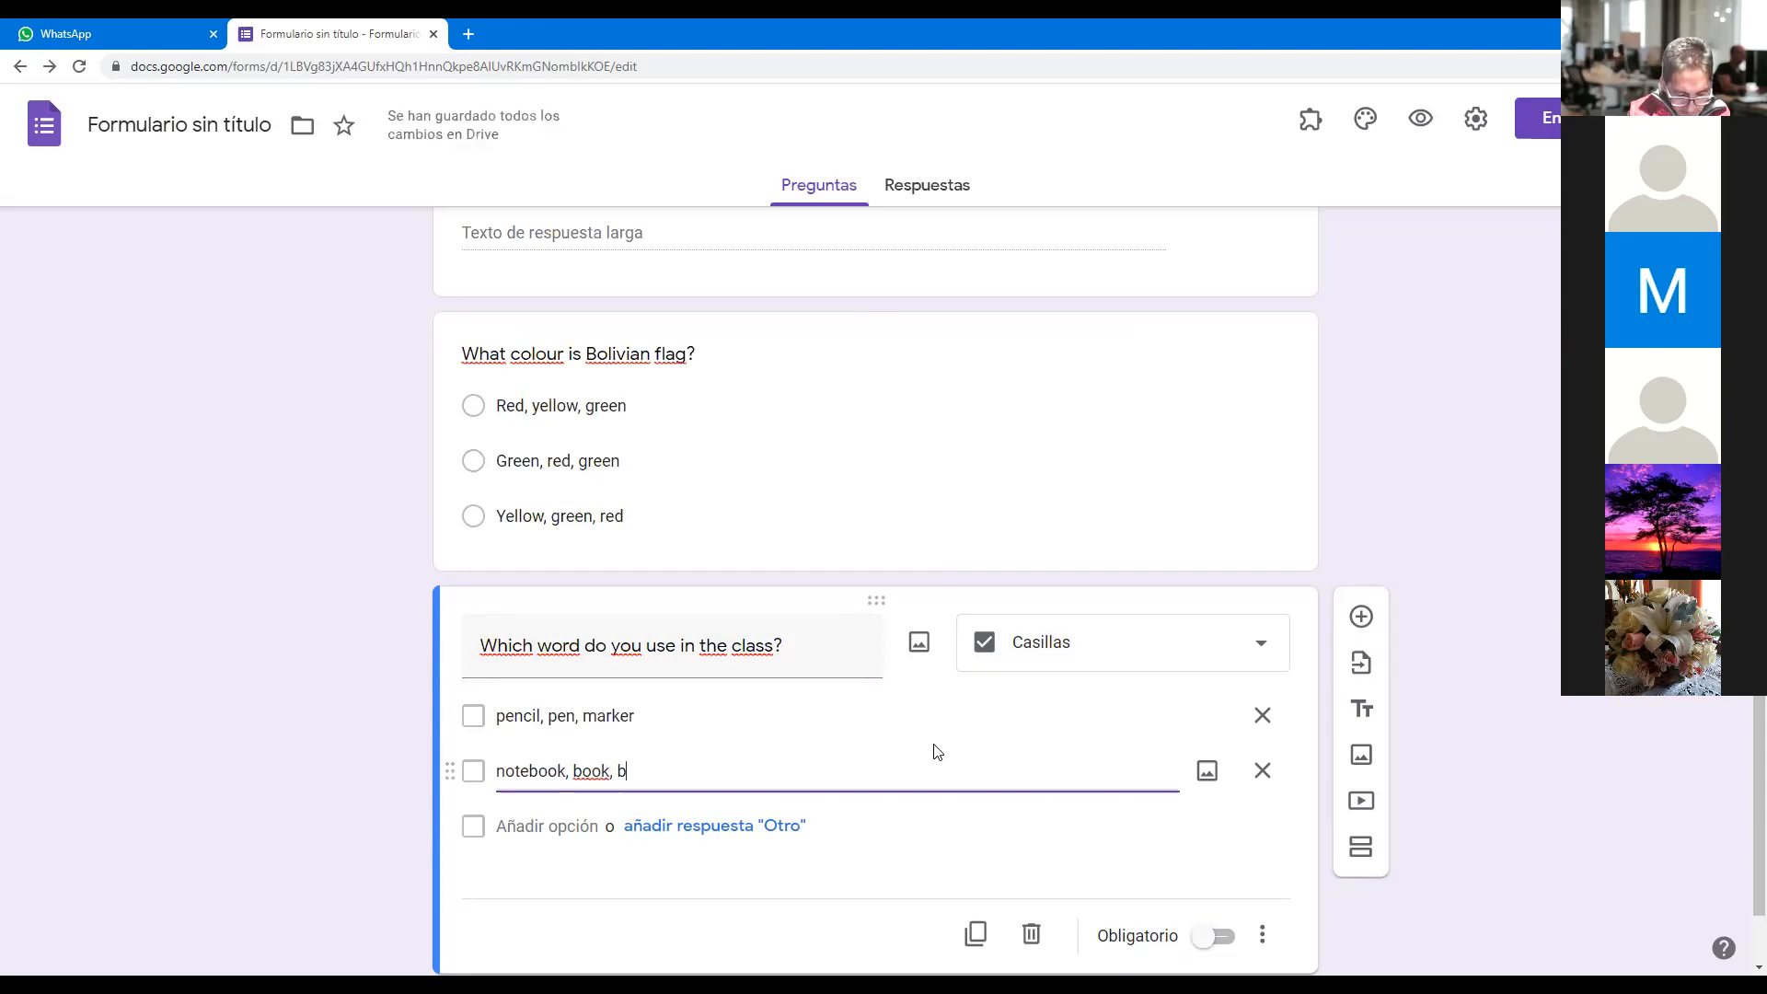
key("BackSpace")
key("BackSpace")
key("BackSpace")
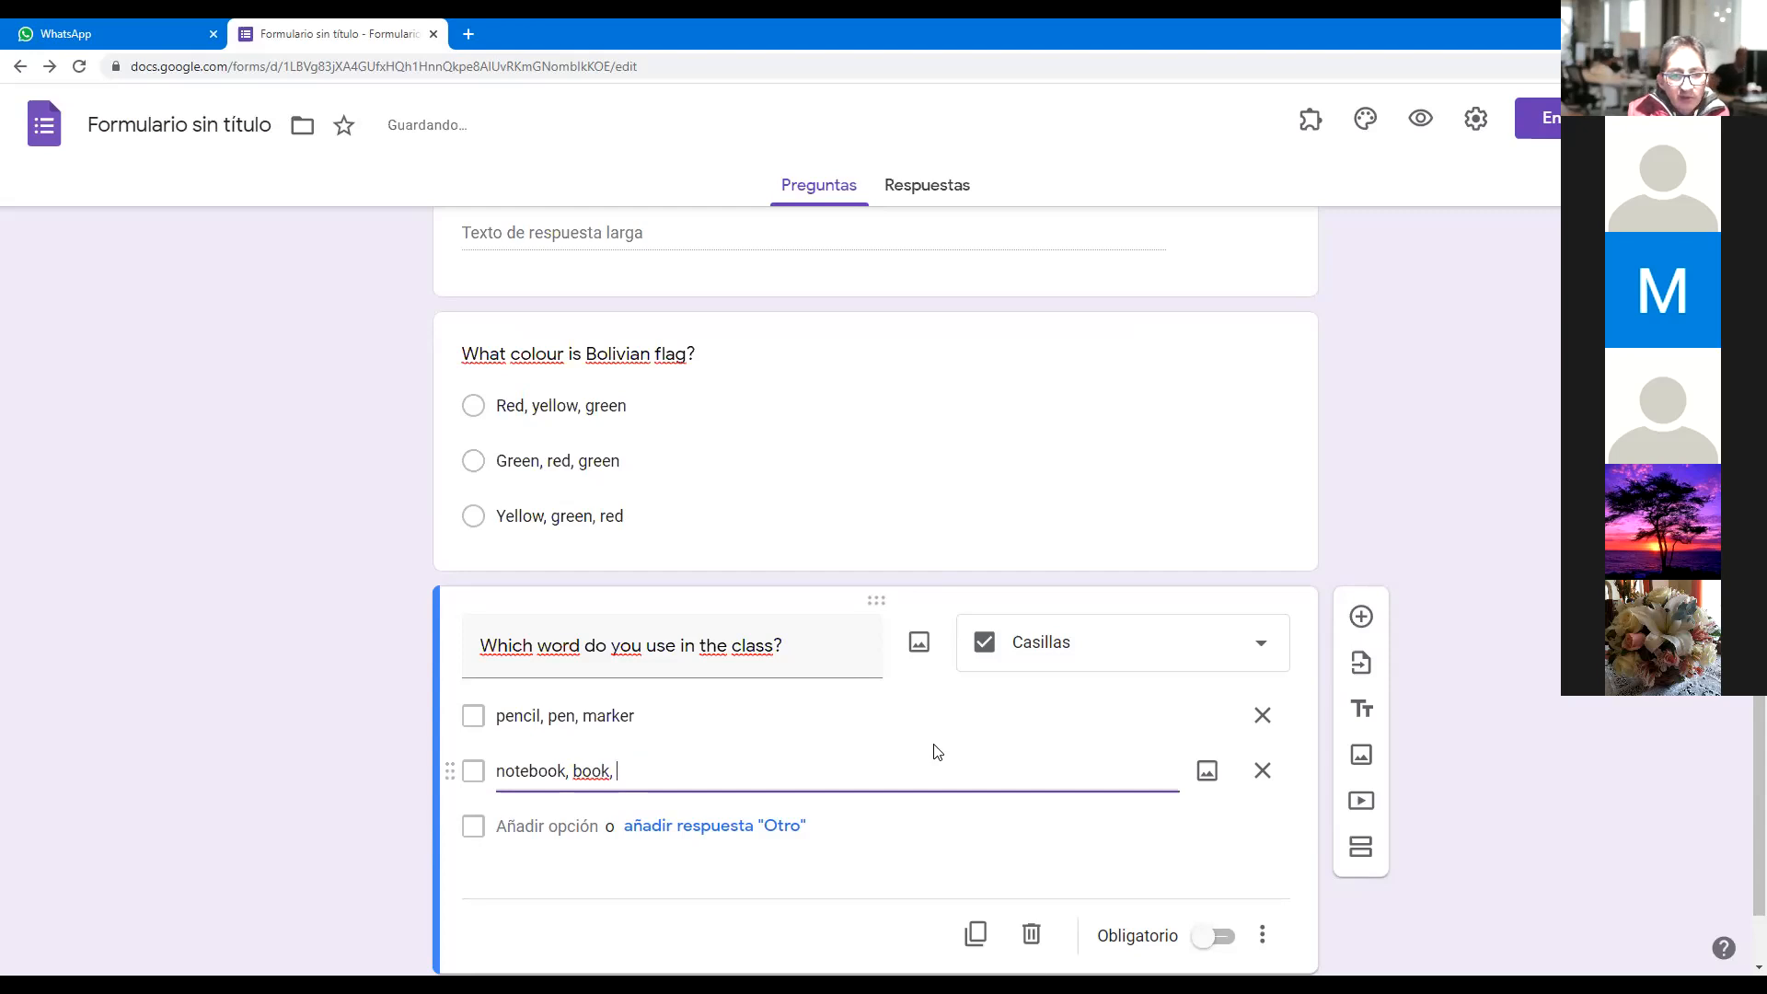
type("wor")
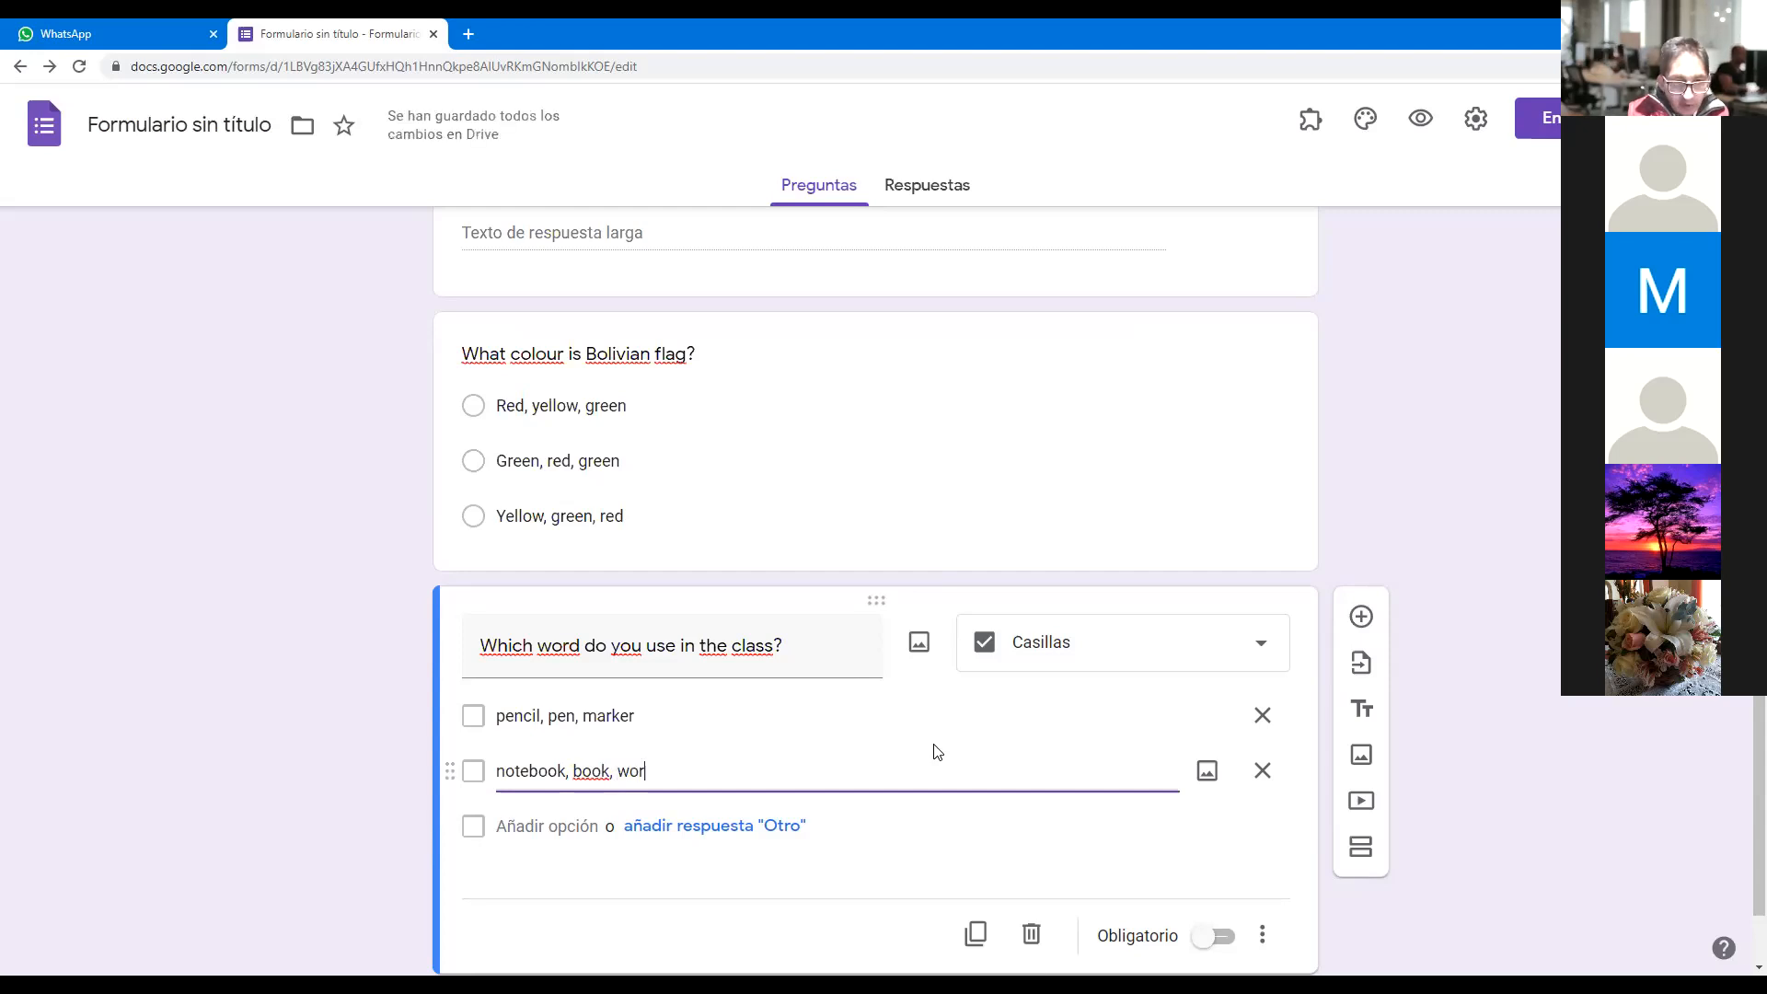
type("kbook")
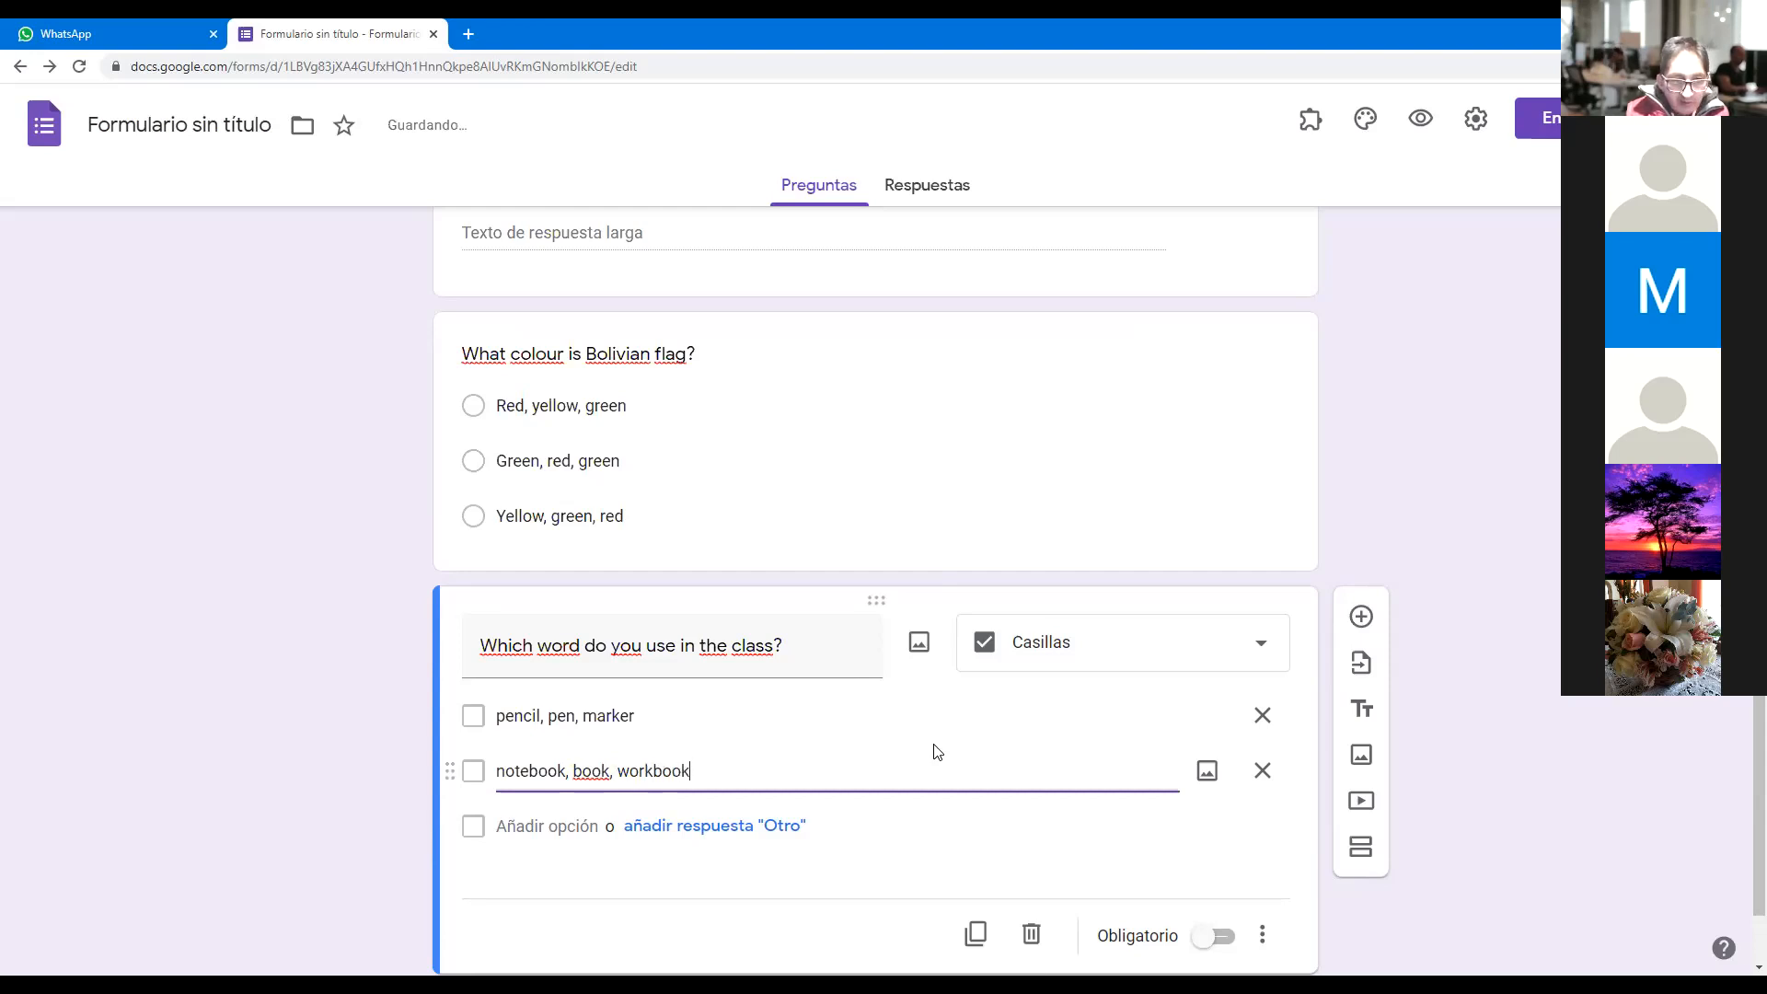
- Add a third answer option reading "blackboard, desk, chair" to the classroom word question
key("Return")
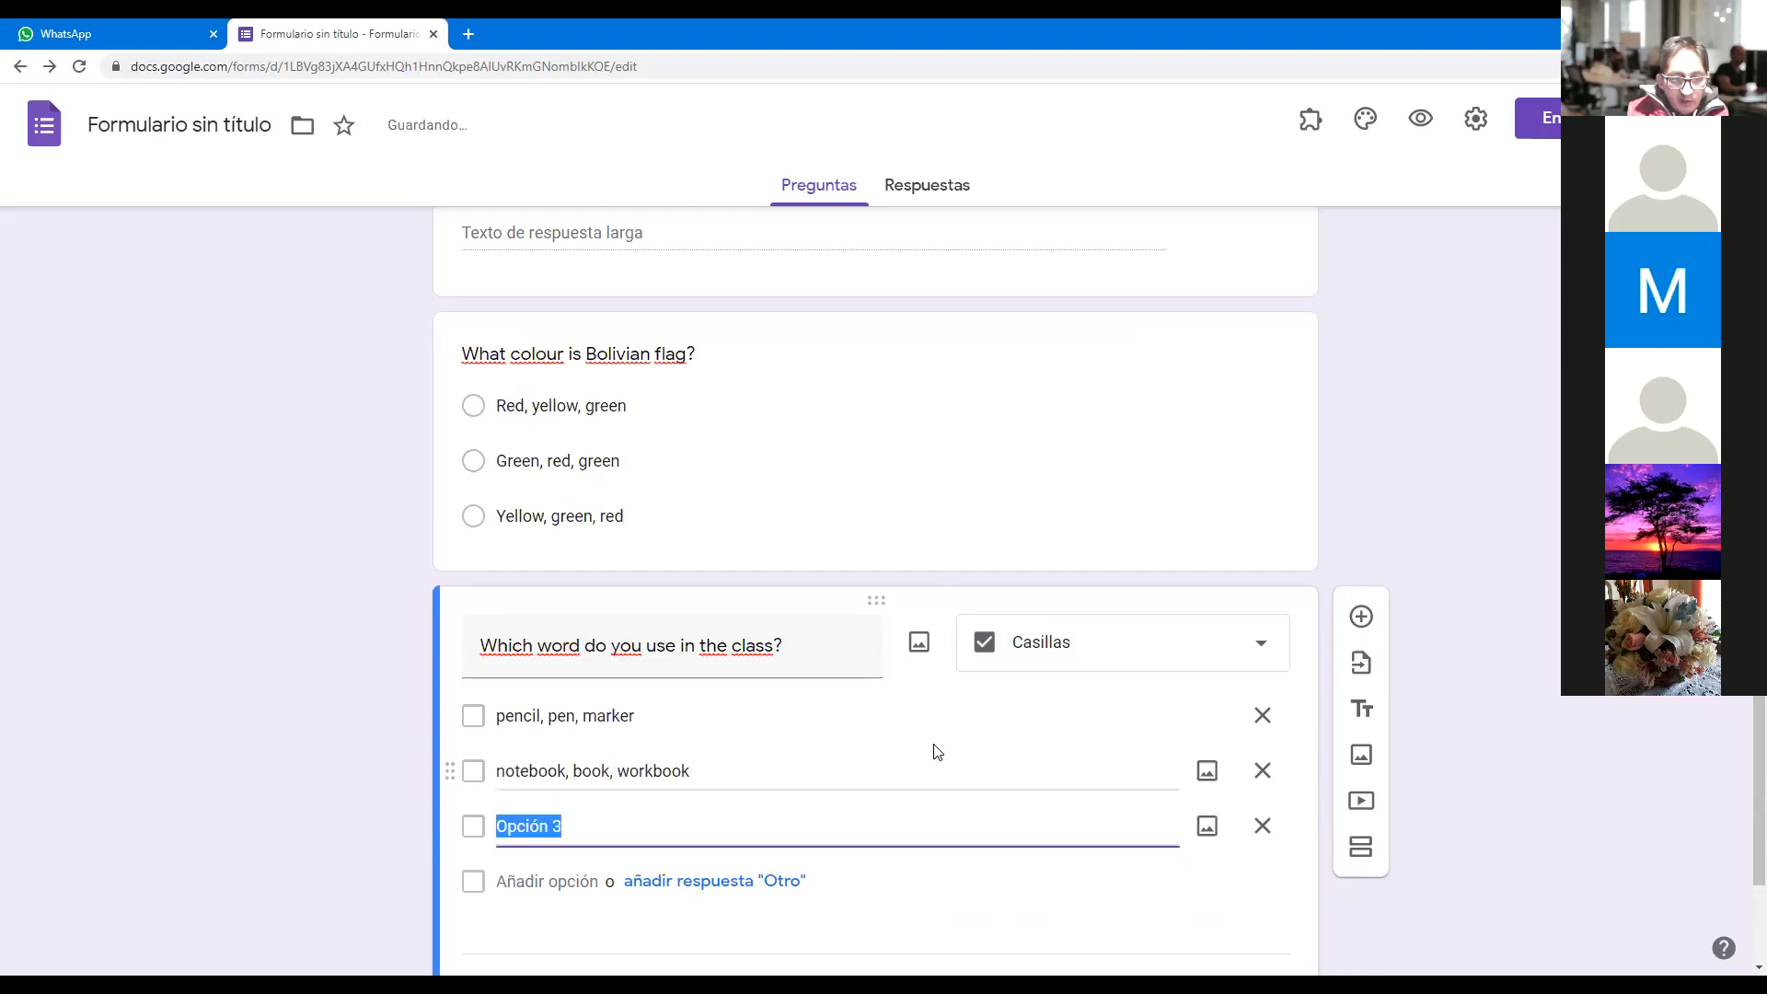
type("bal")
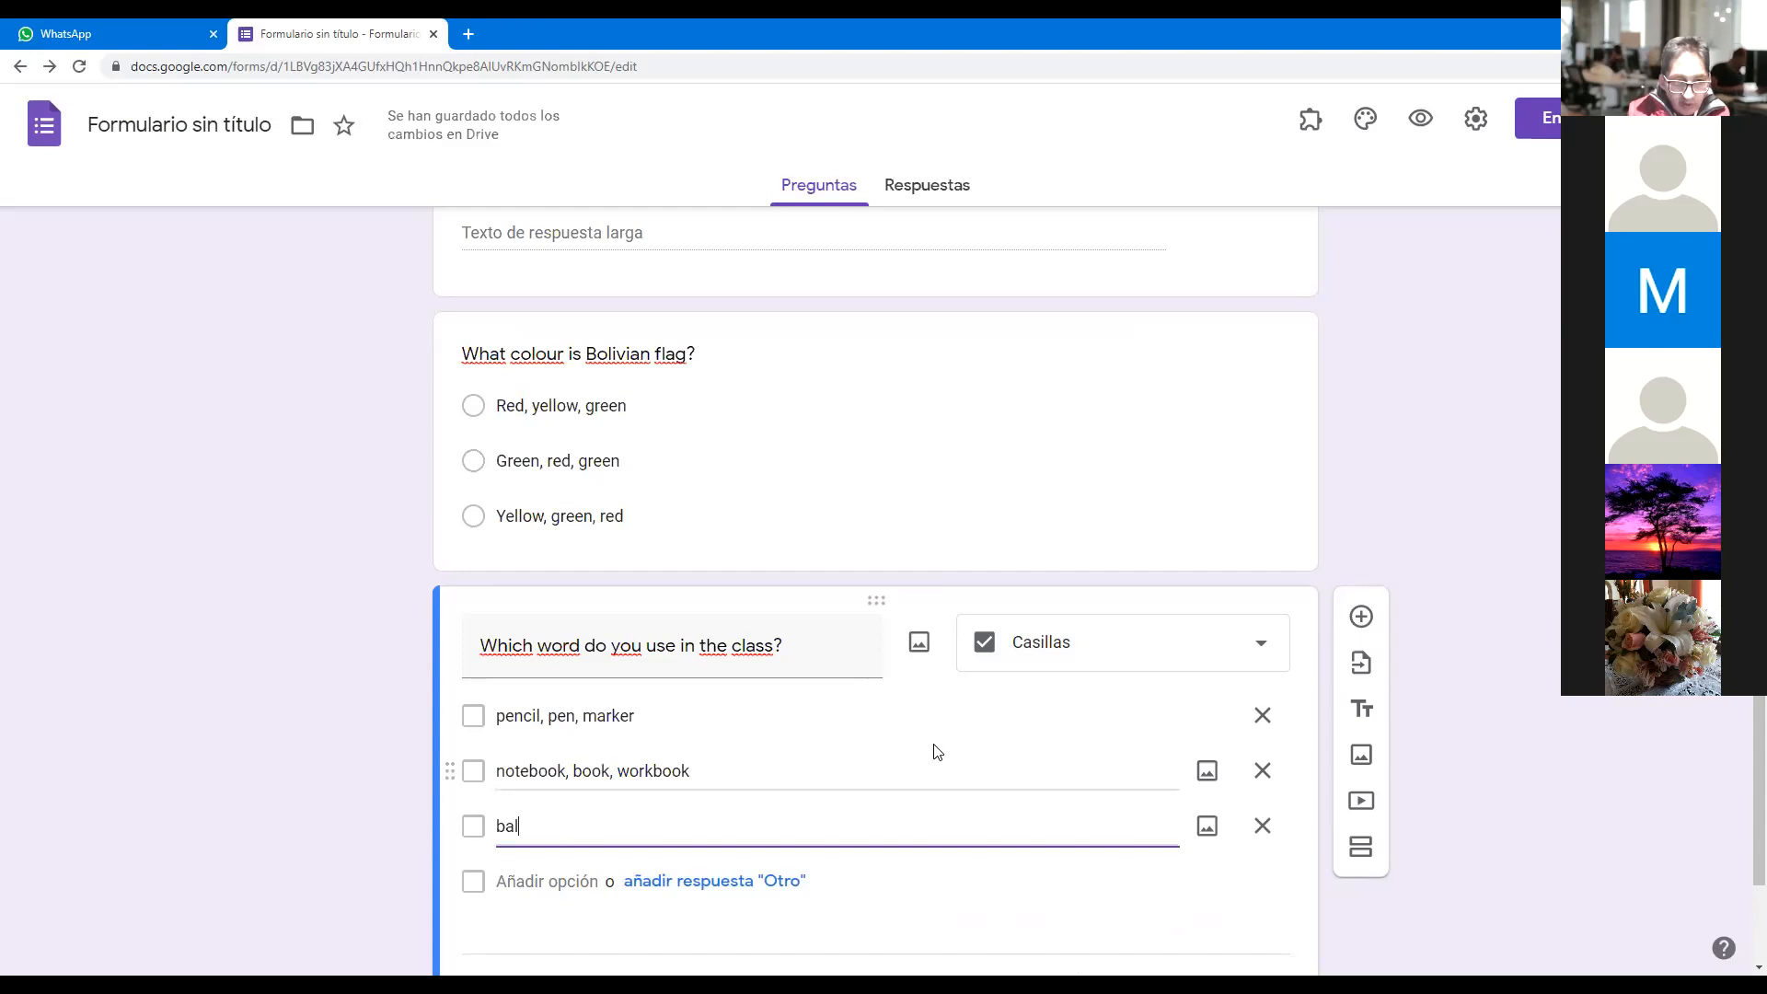
key("BackSpace")
type("lack")
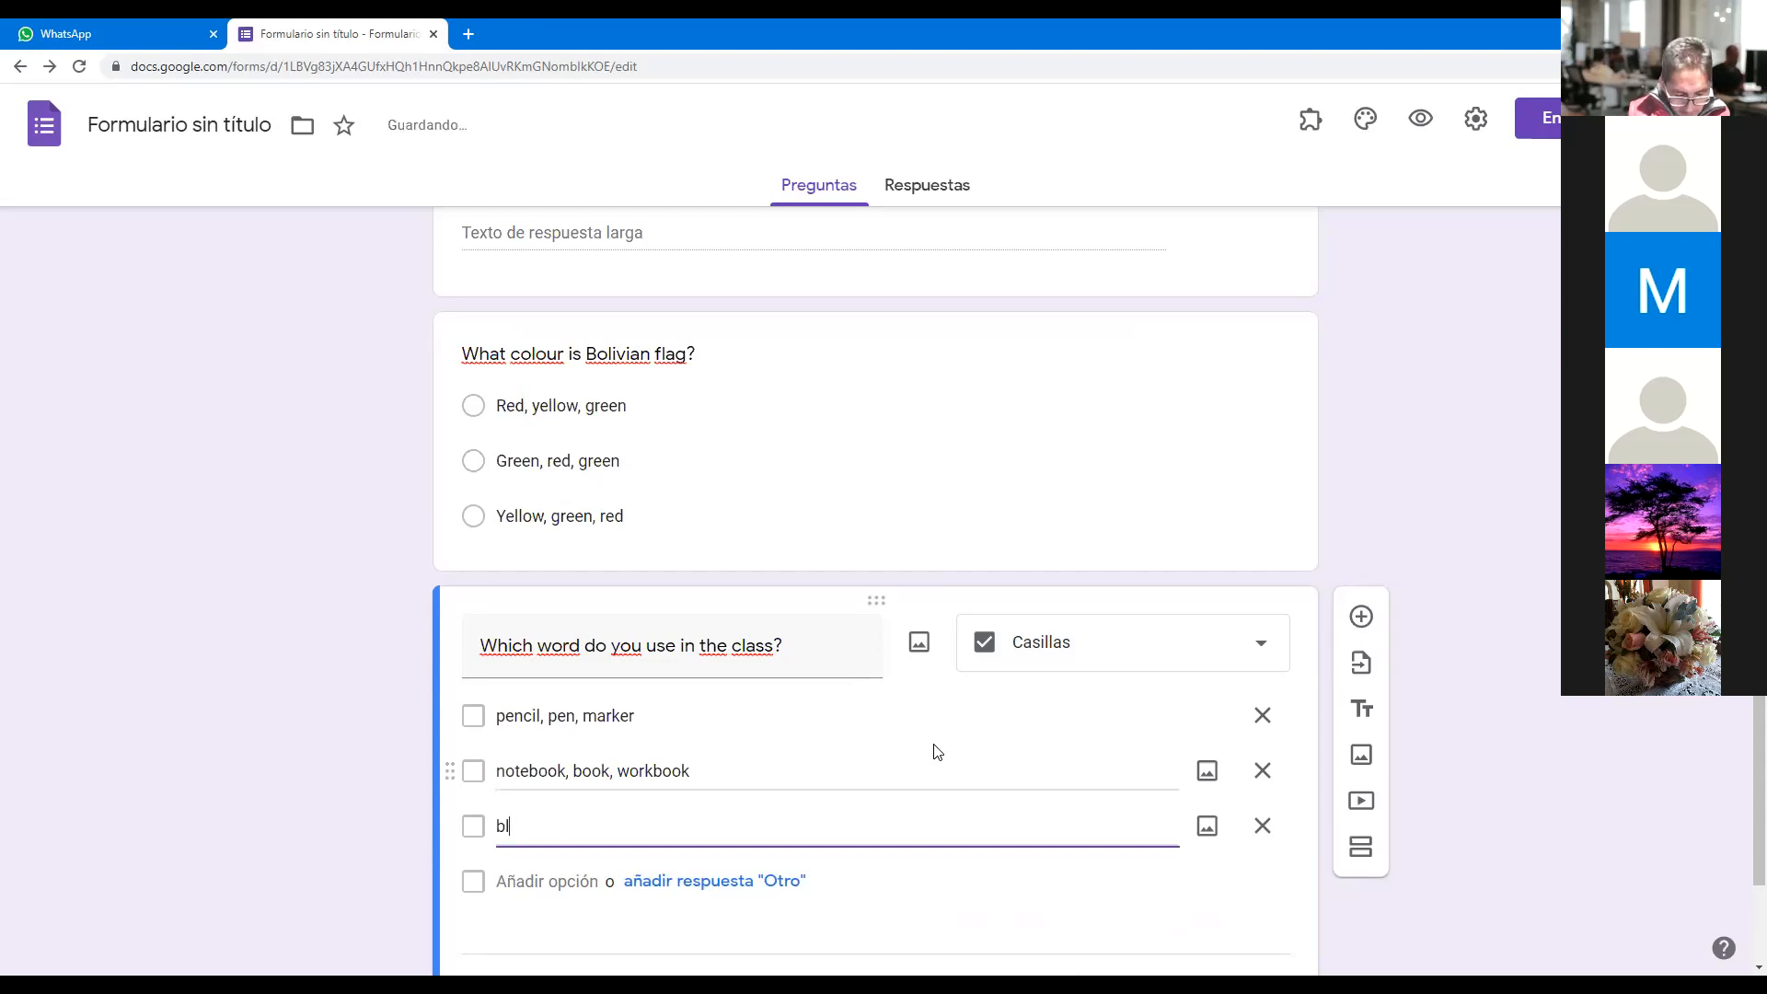
type("board")
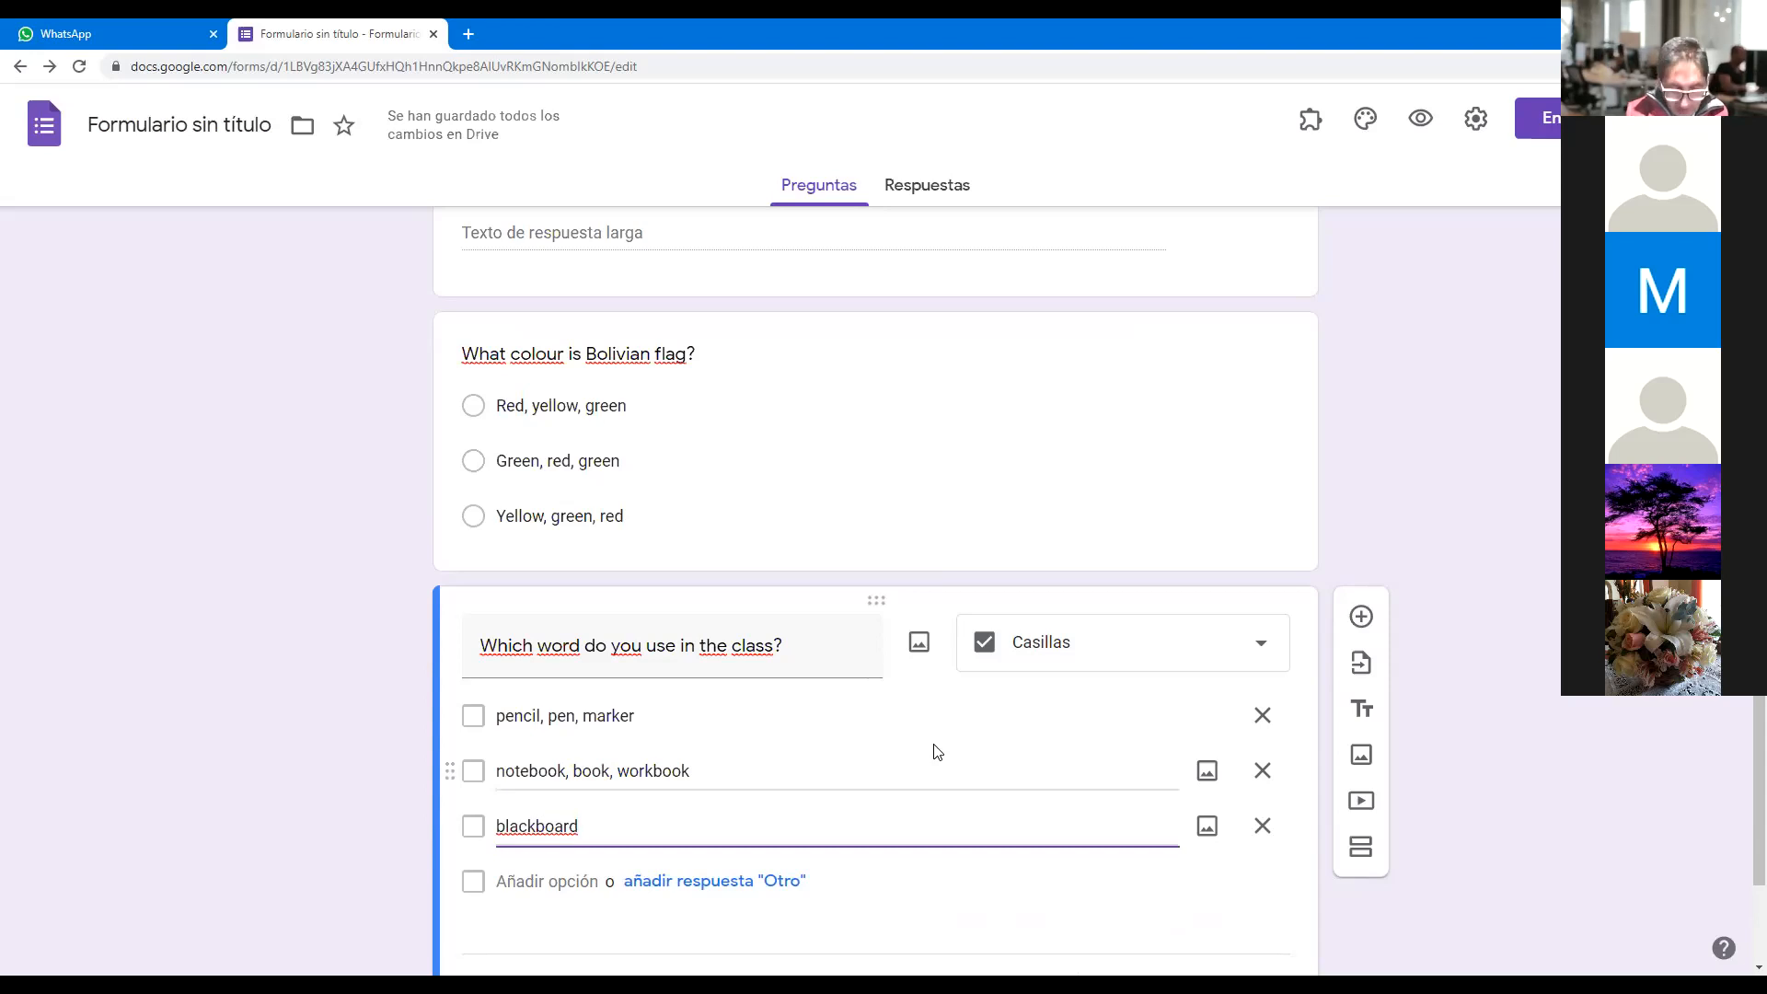
type(",")
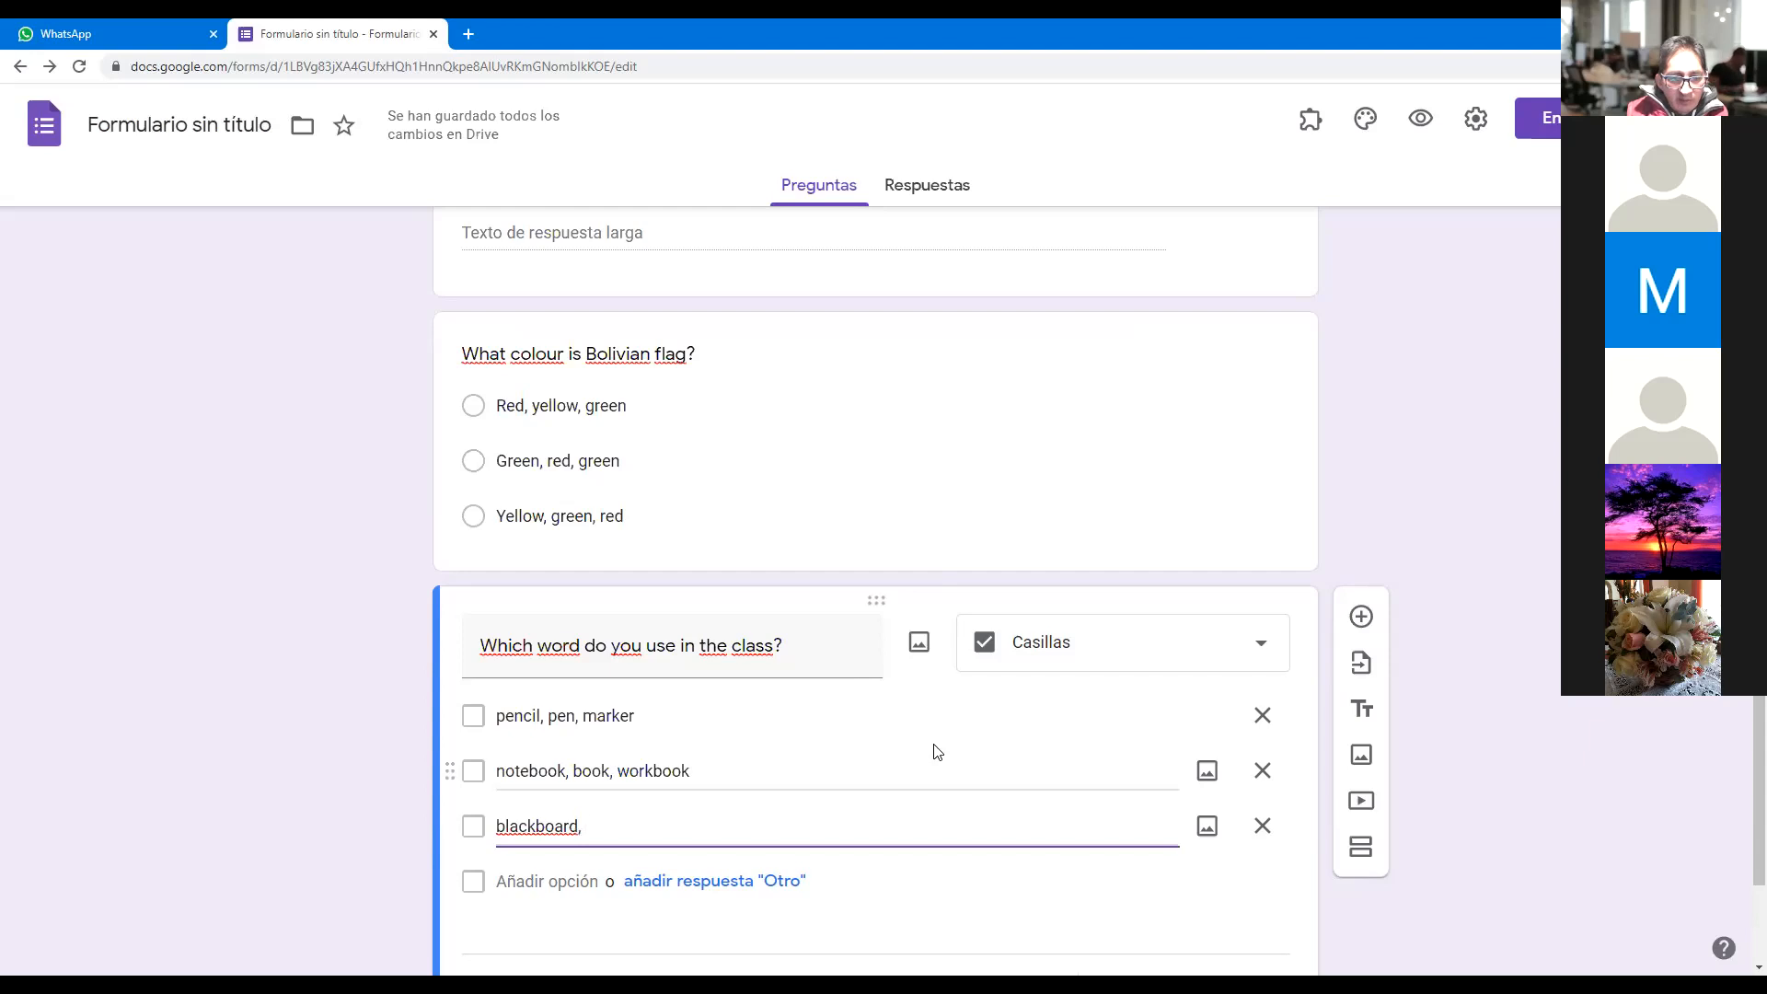
type("d")
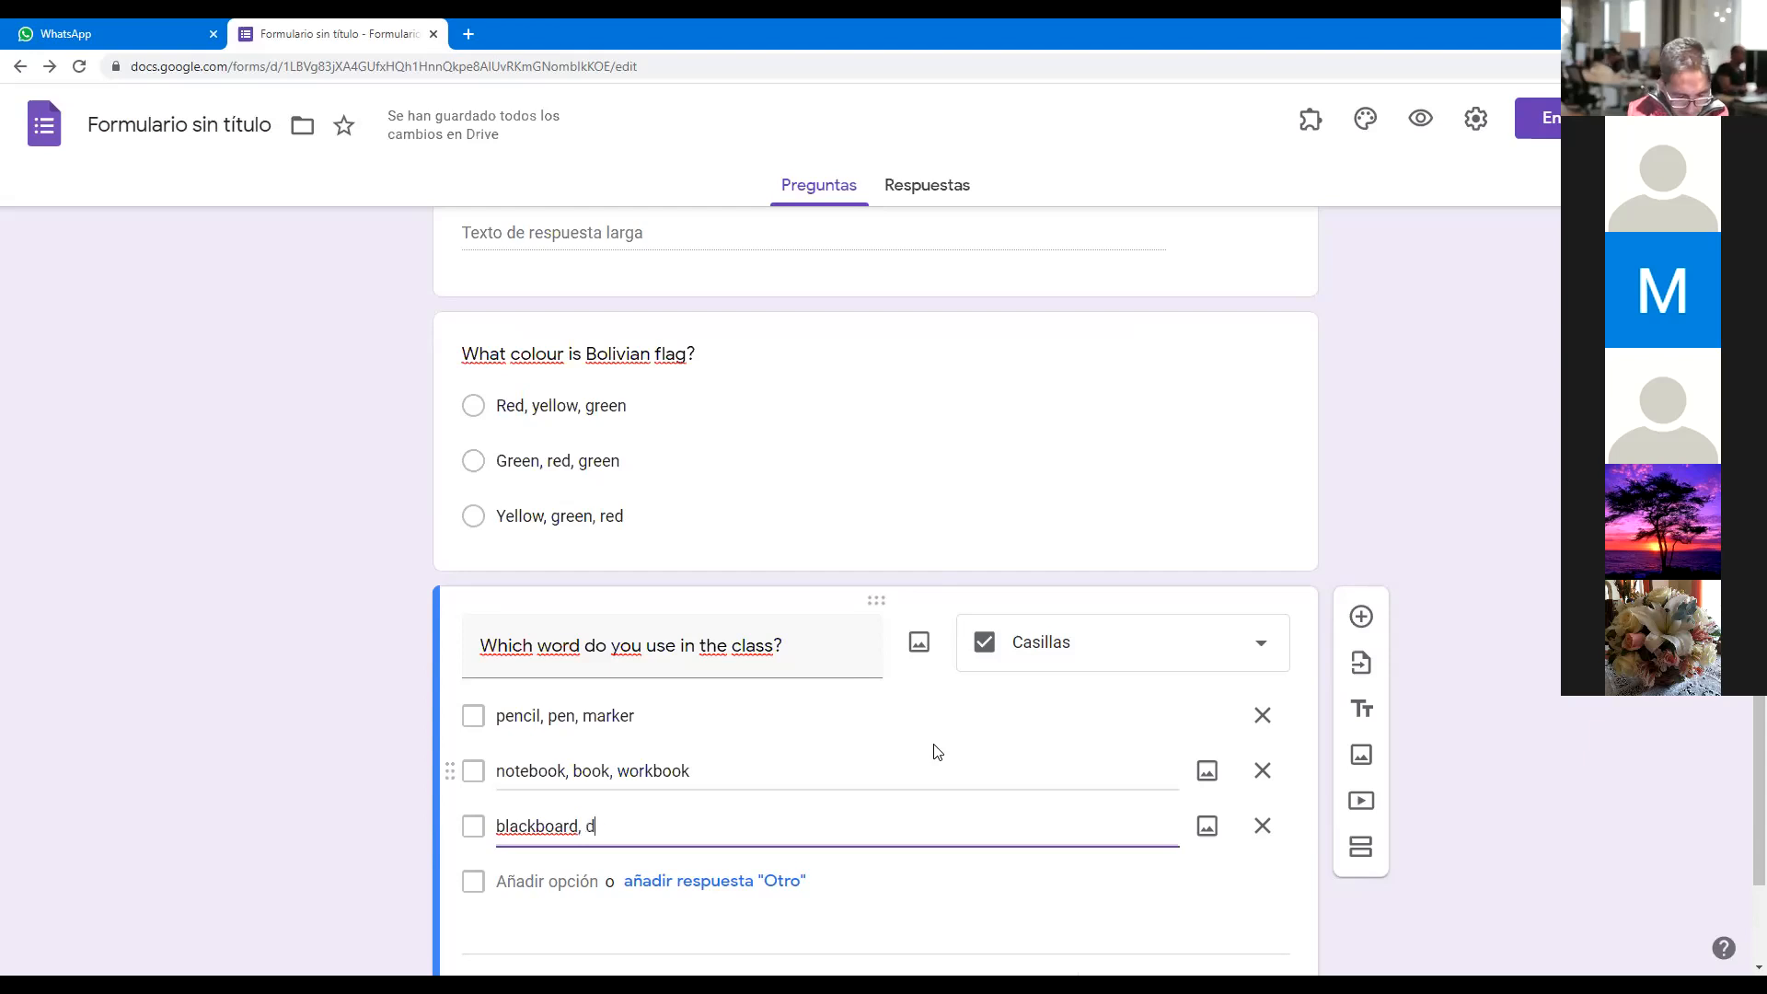
type("esk, ")
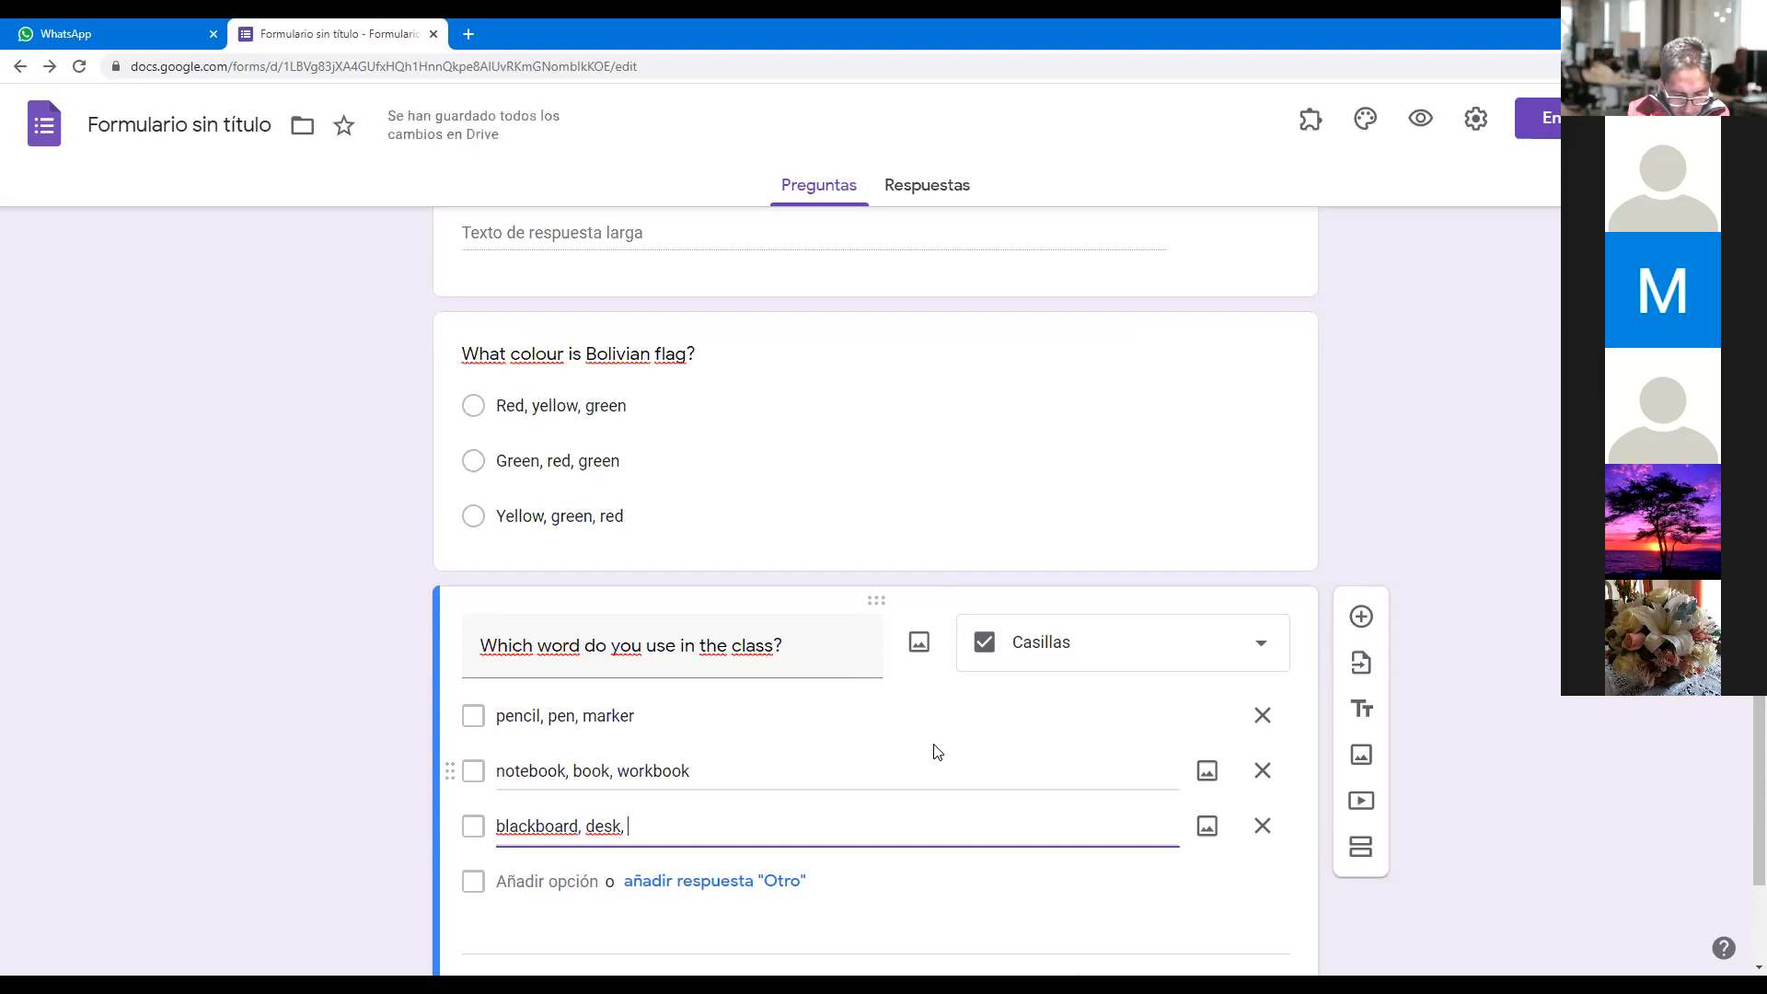
type("chair")
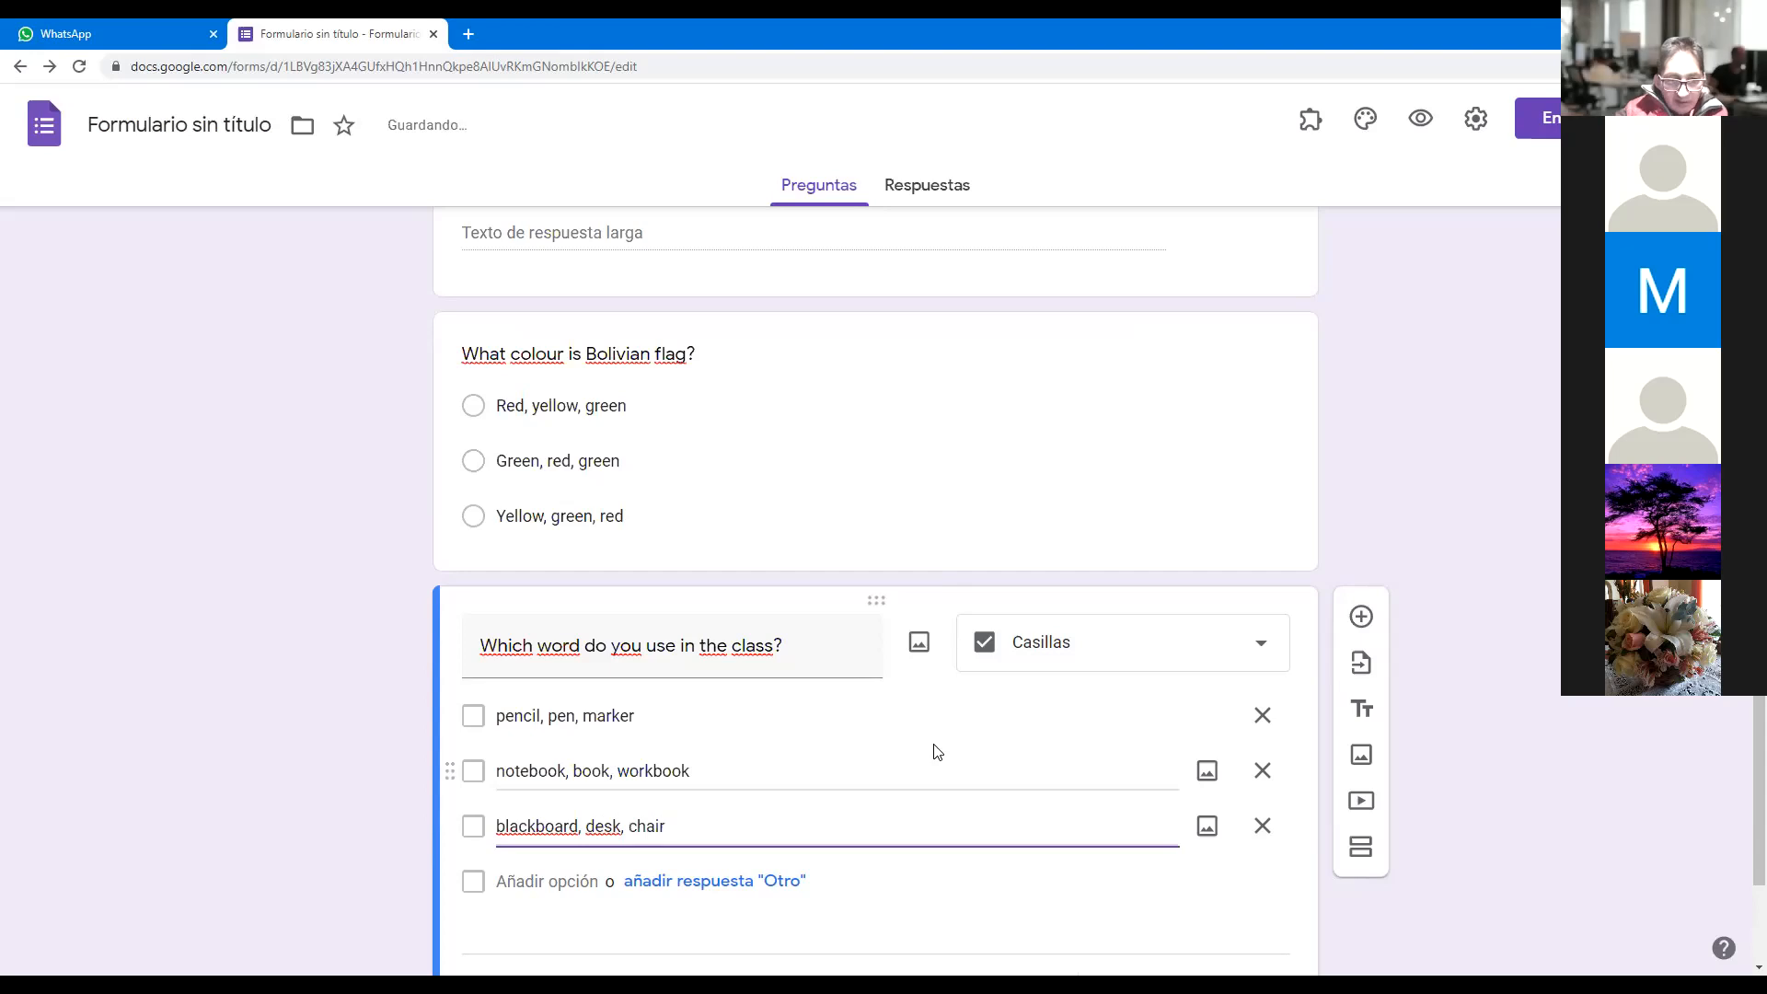
- Add a fourth answer option reading "lamp, sofa, coffe table" to the classroom word question
key("Return")
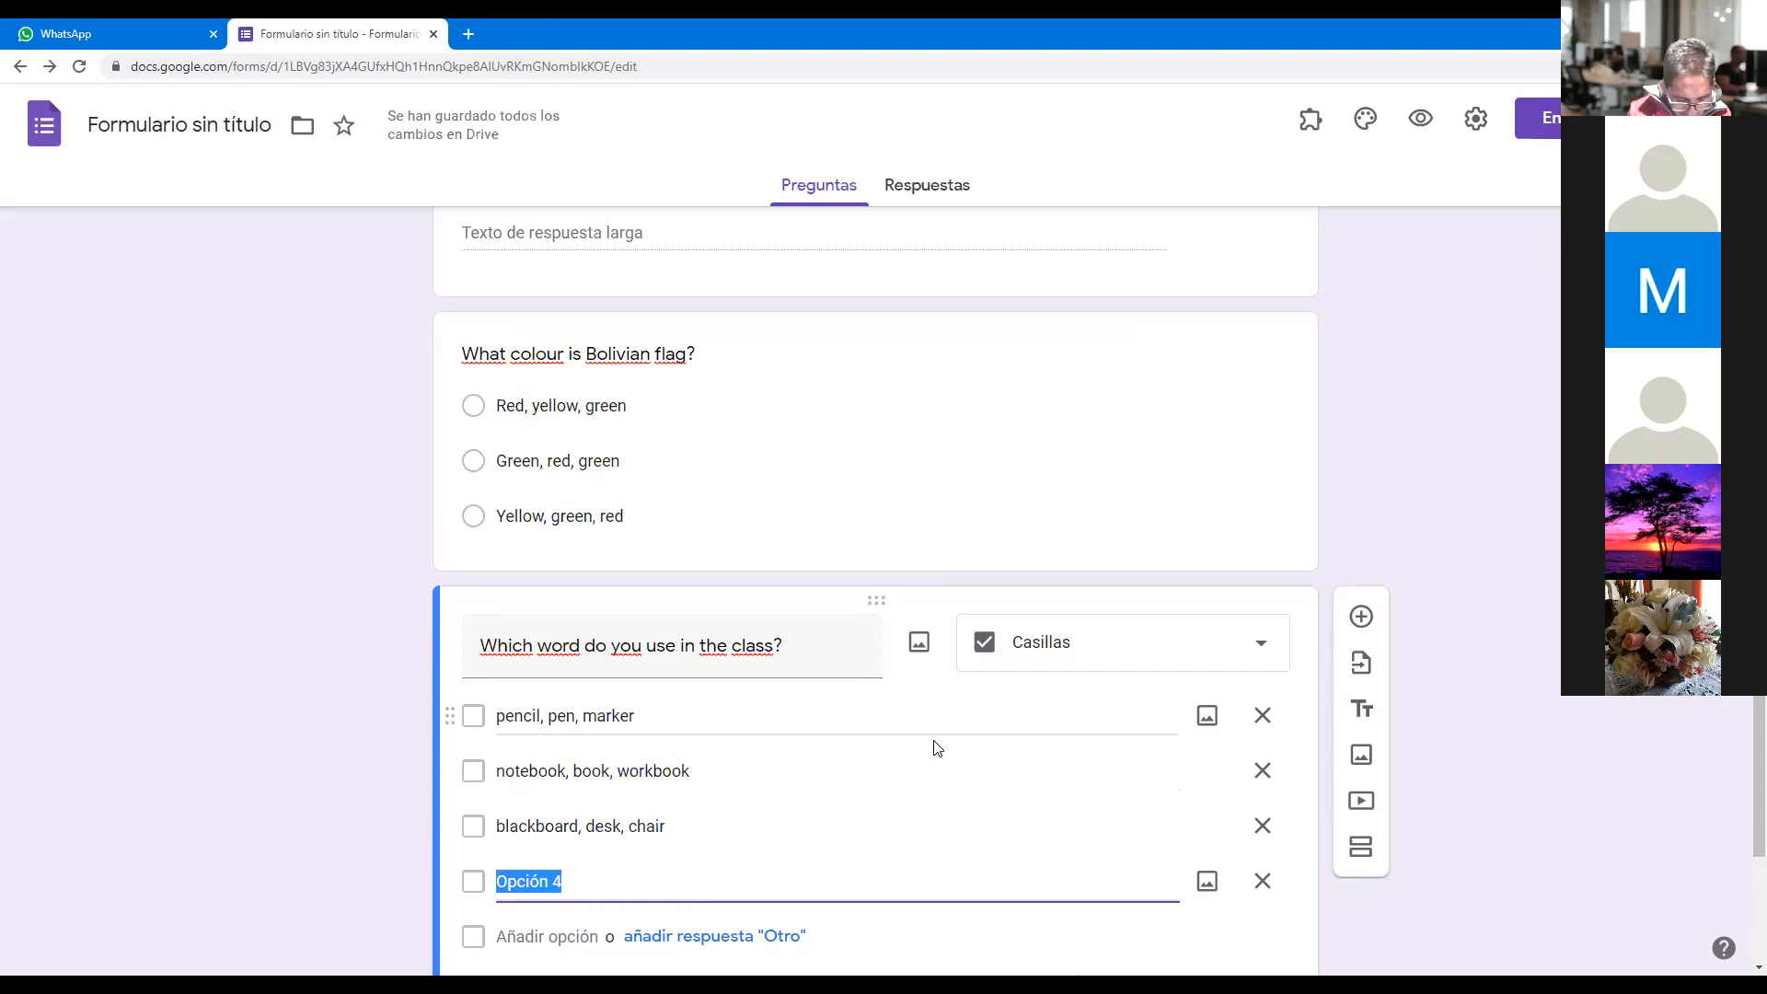
type("ni")
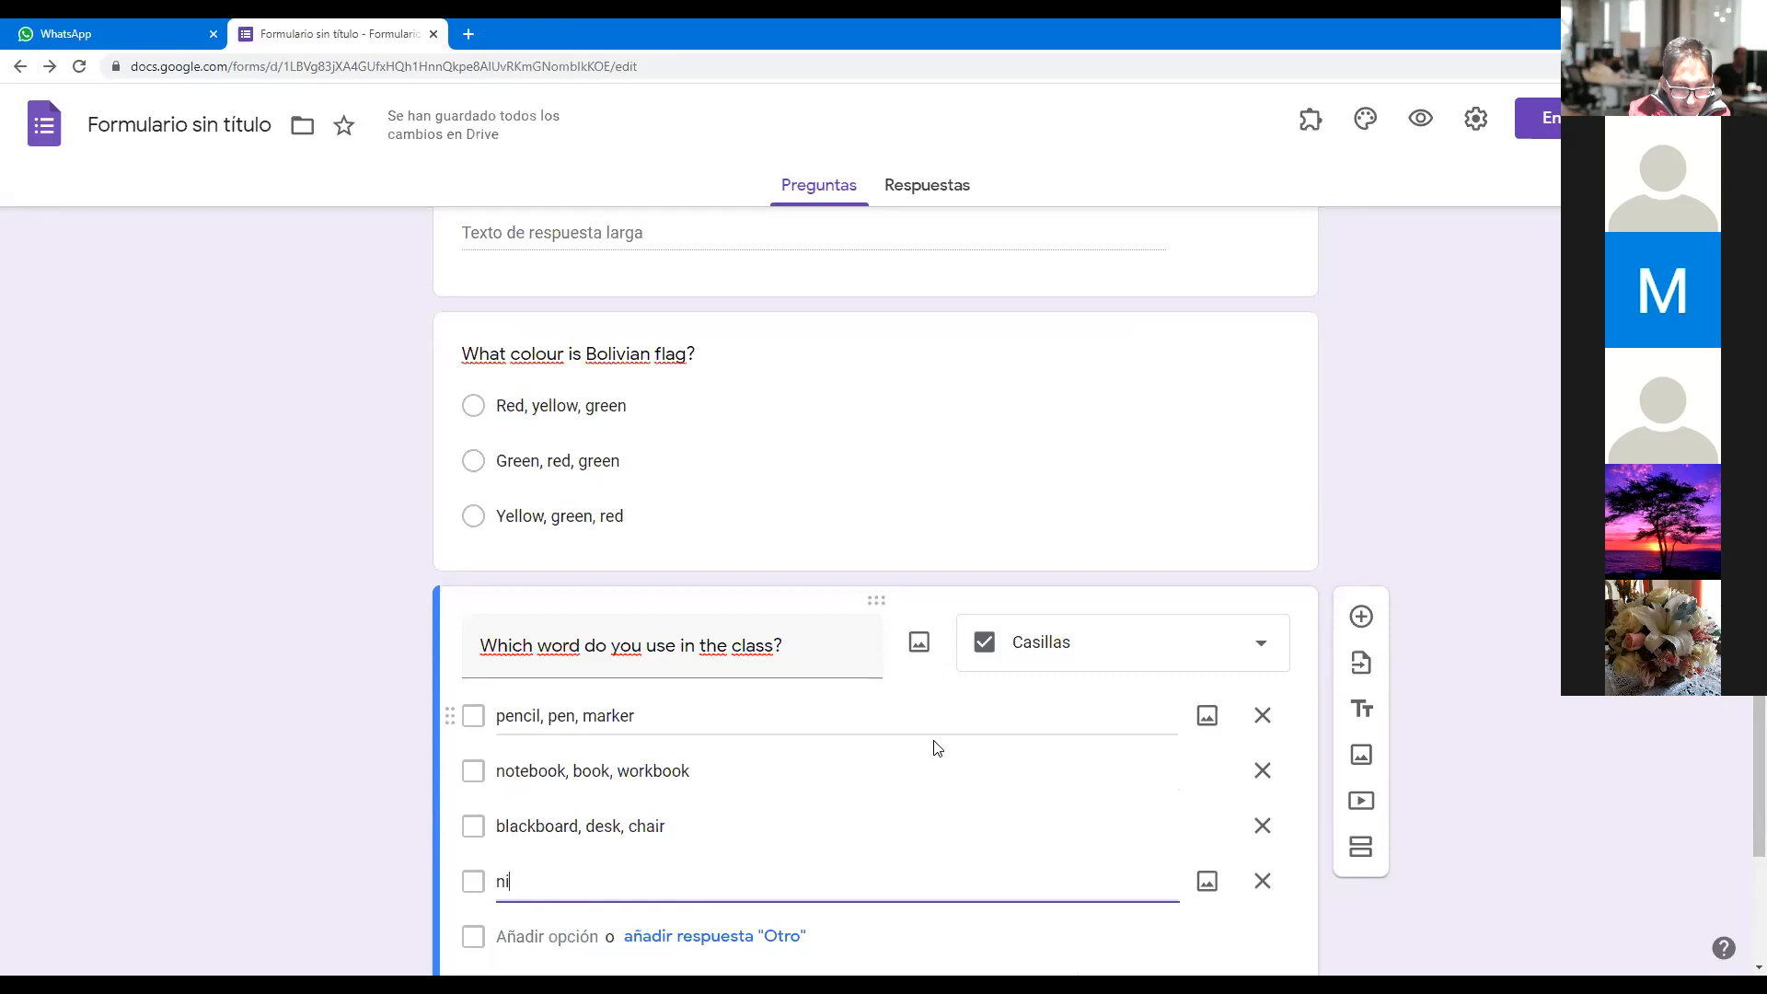
key("BackSpace")
key("BackSpace")
type("lamp")
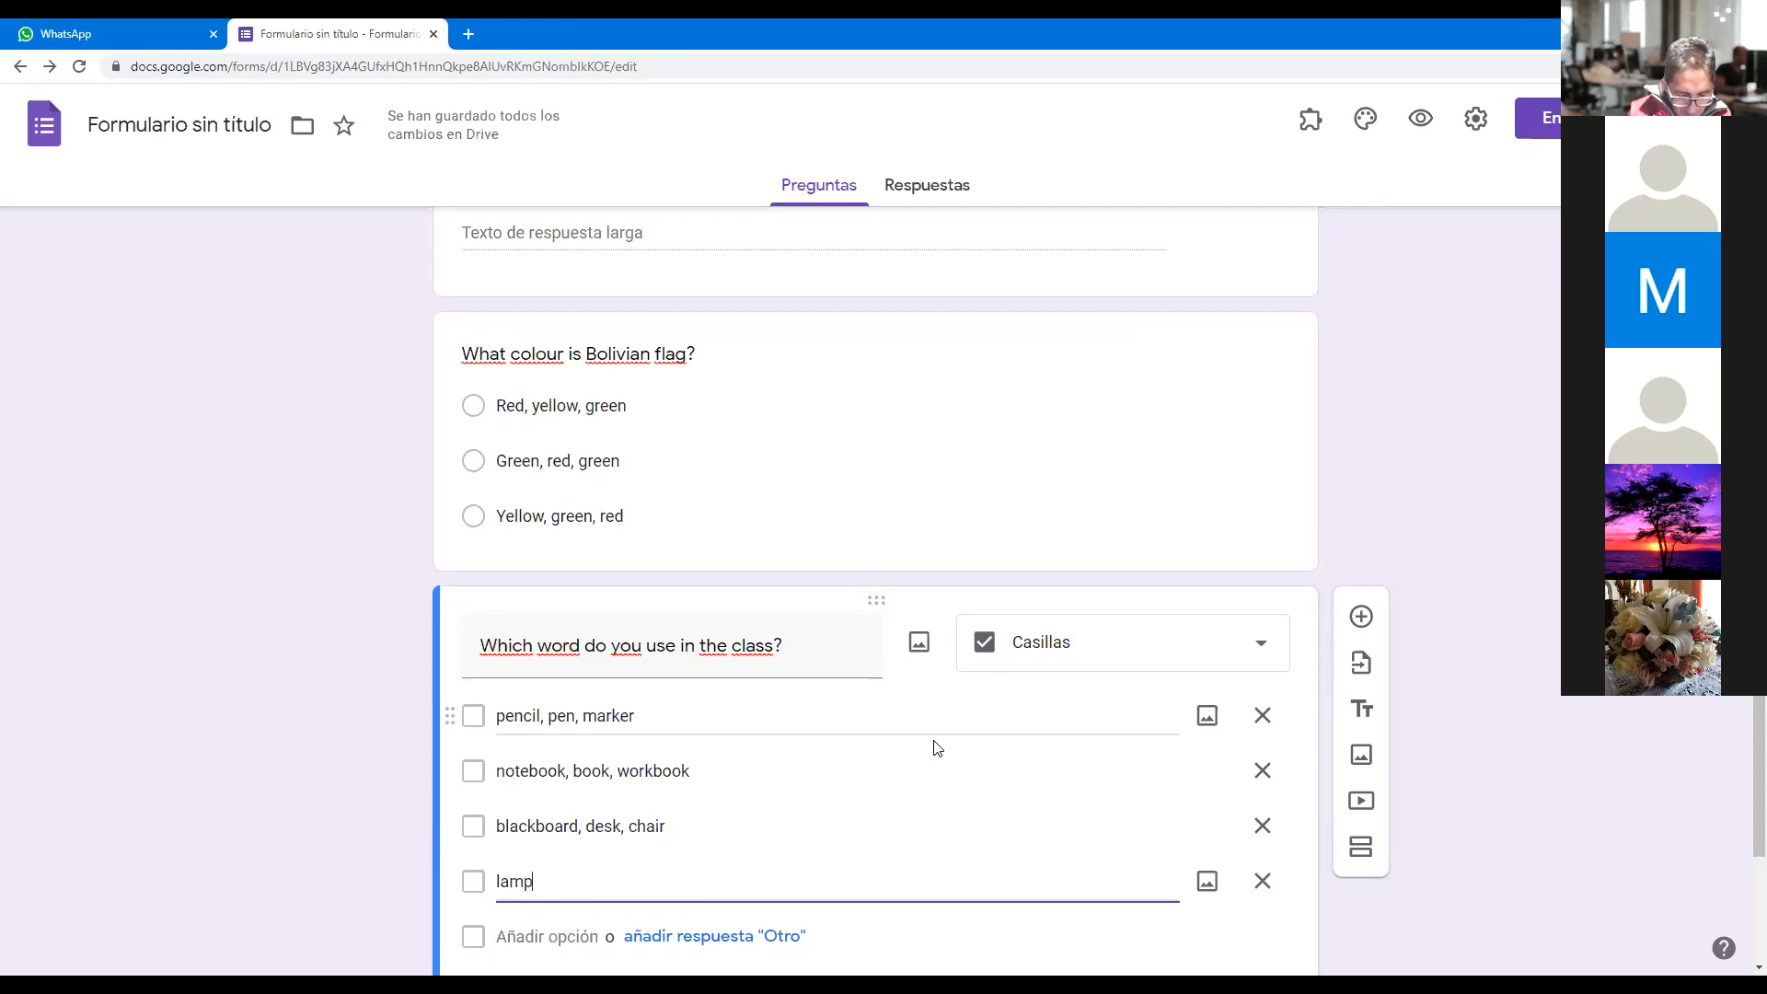
type(", sofa,")
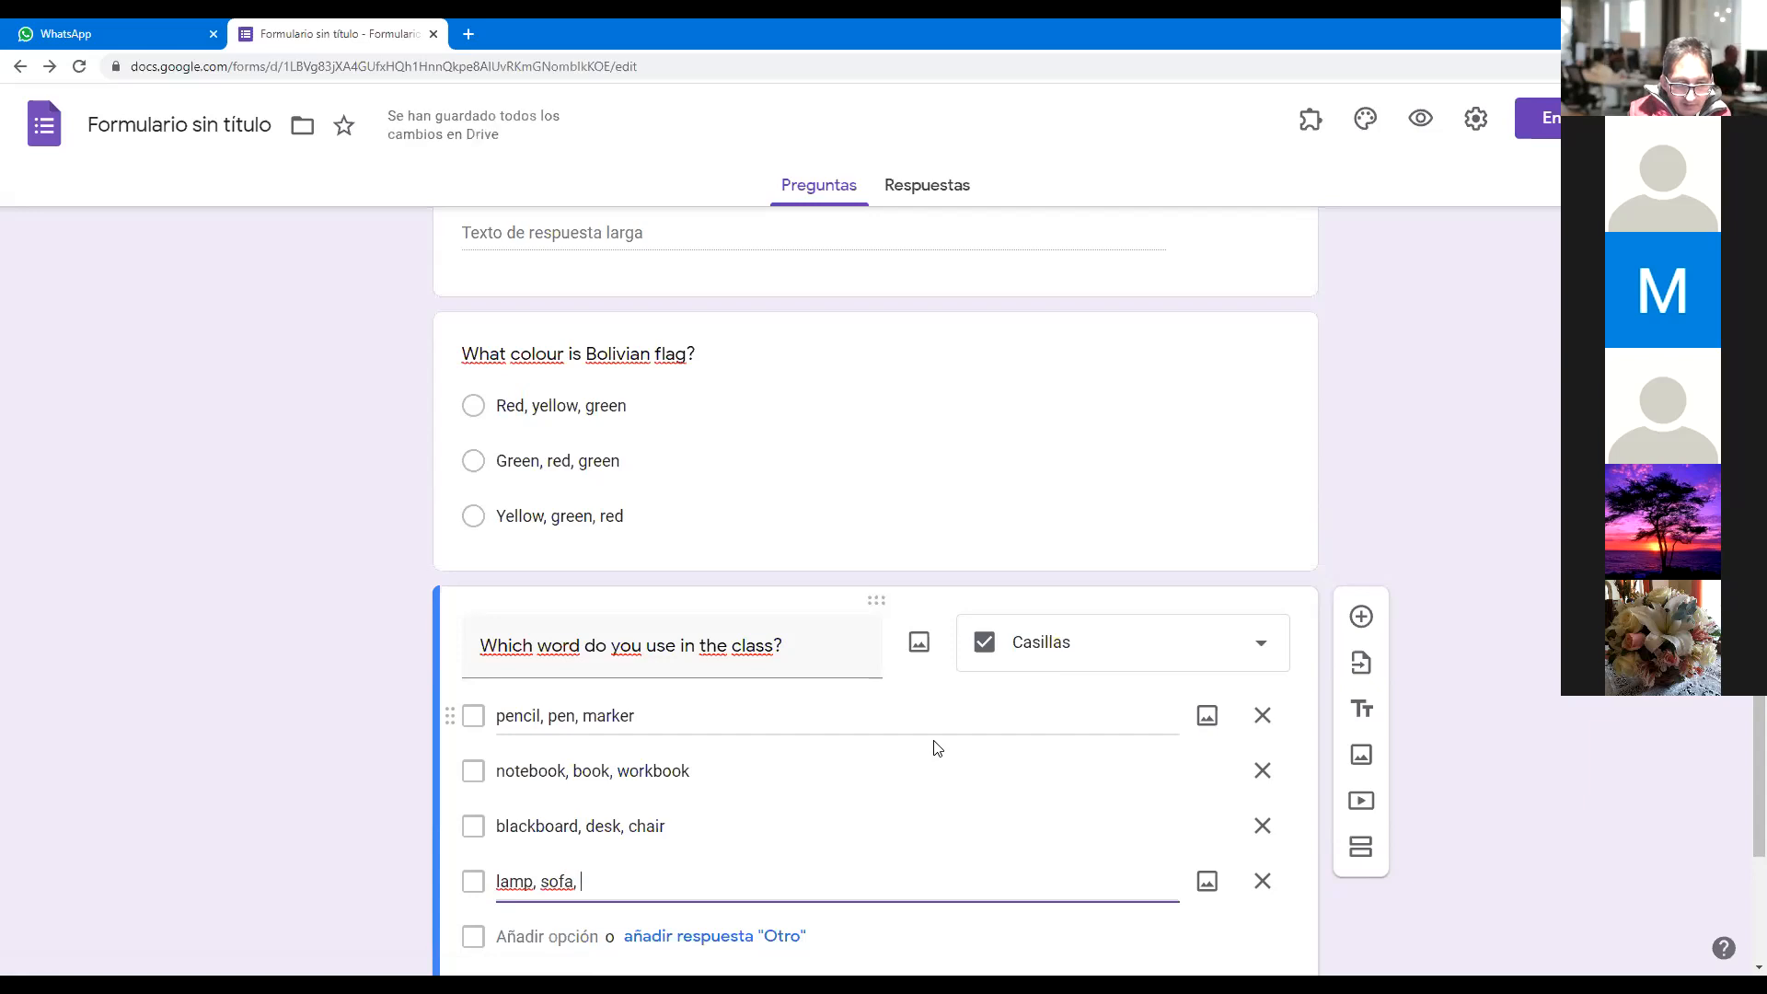
type("boo")
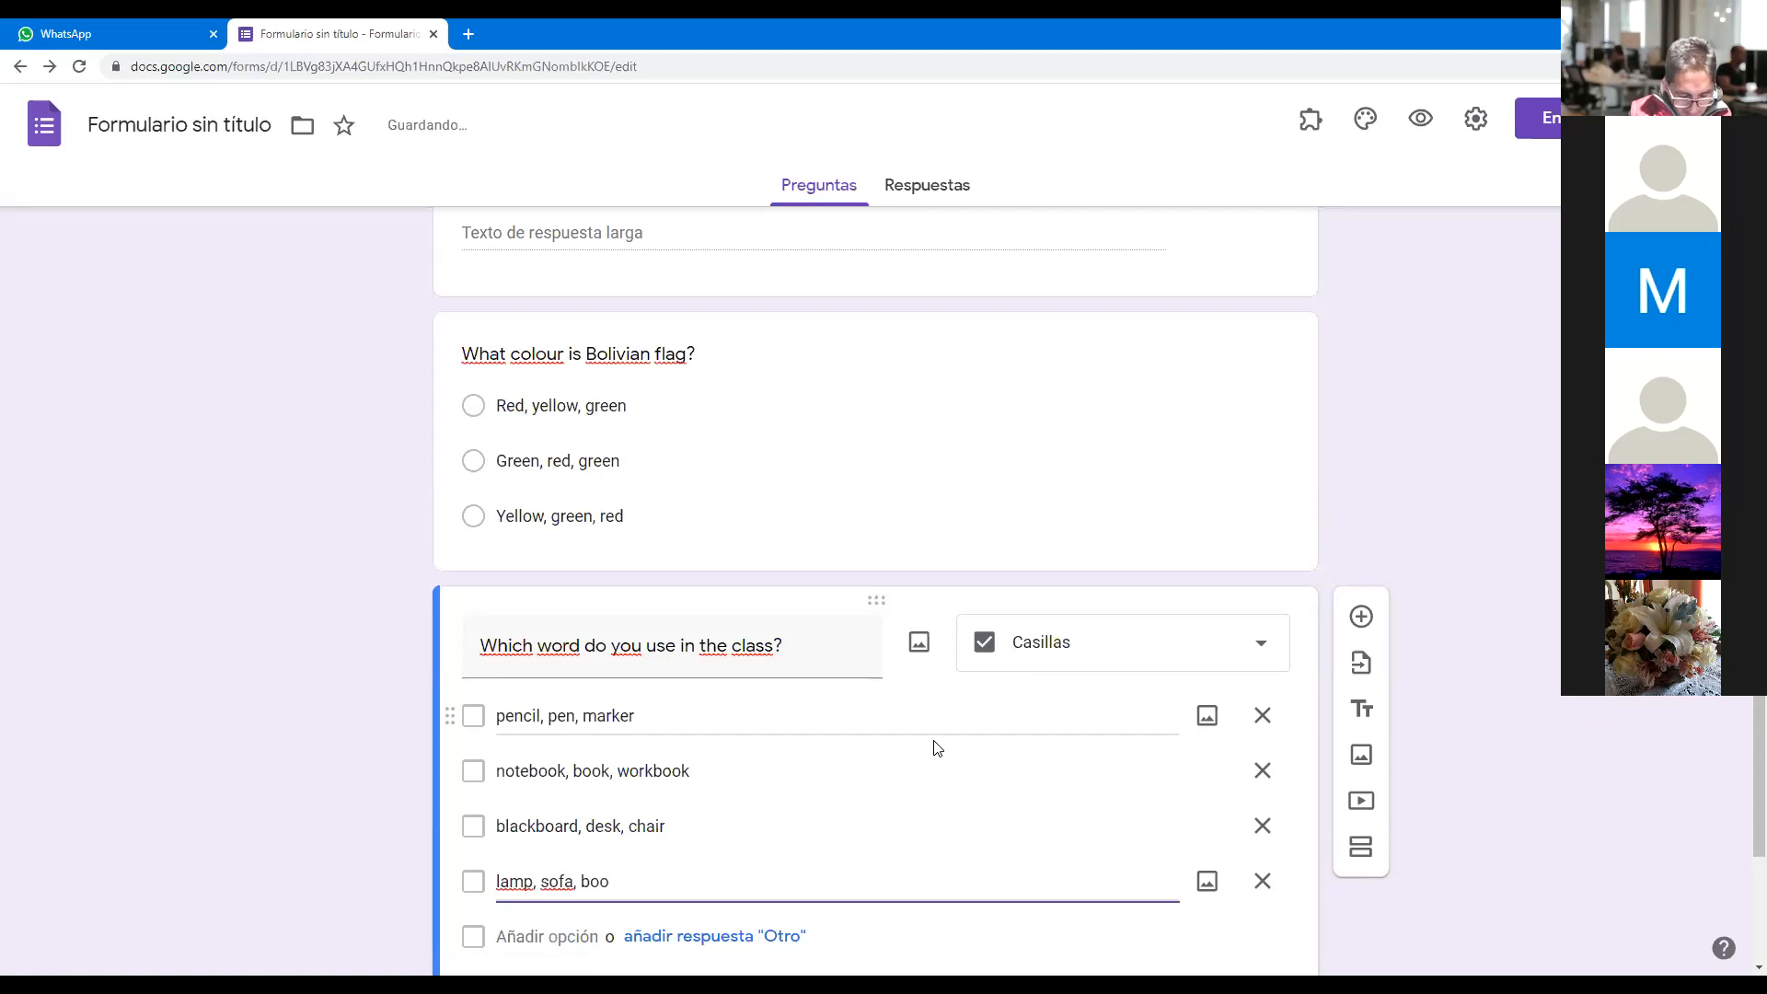
type("kcase")
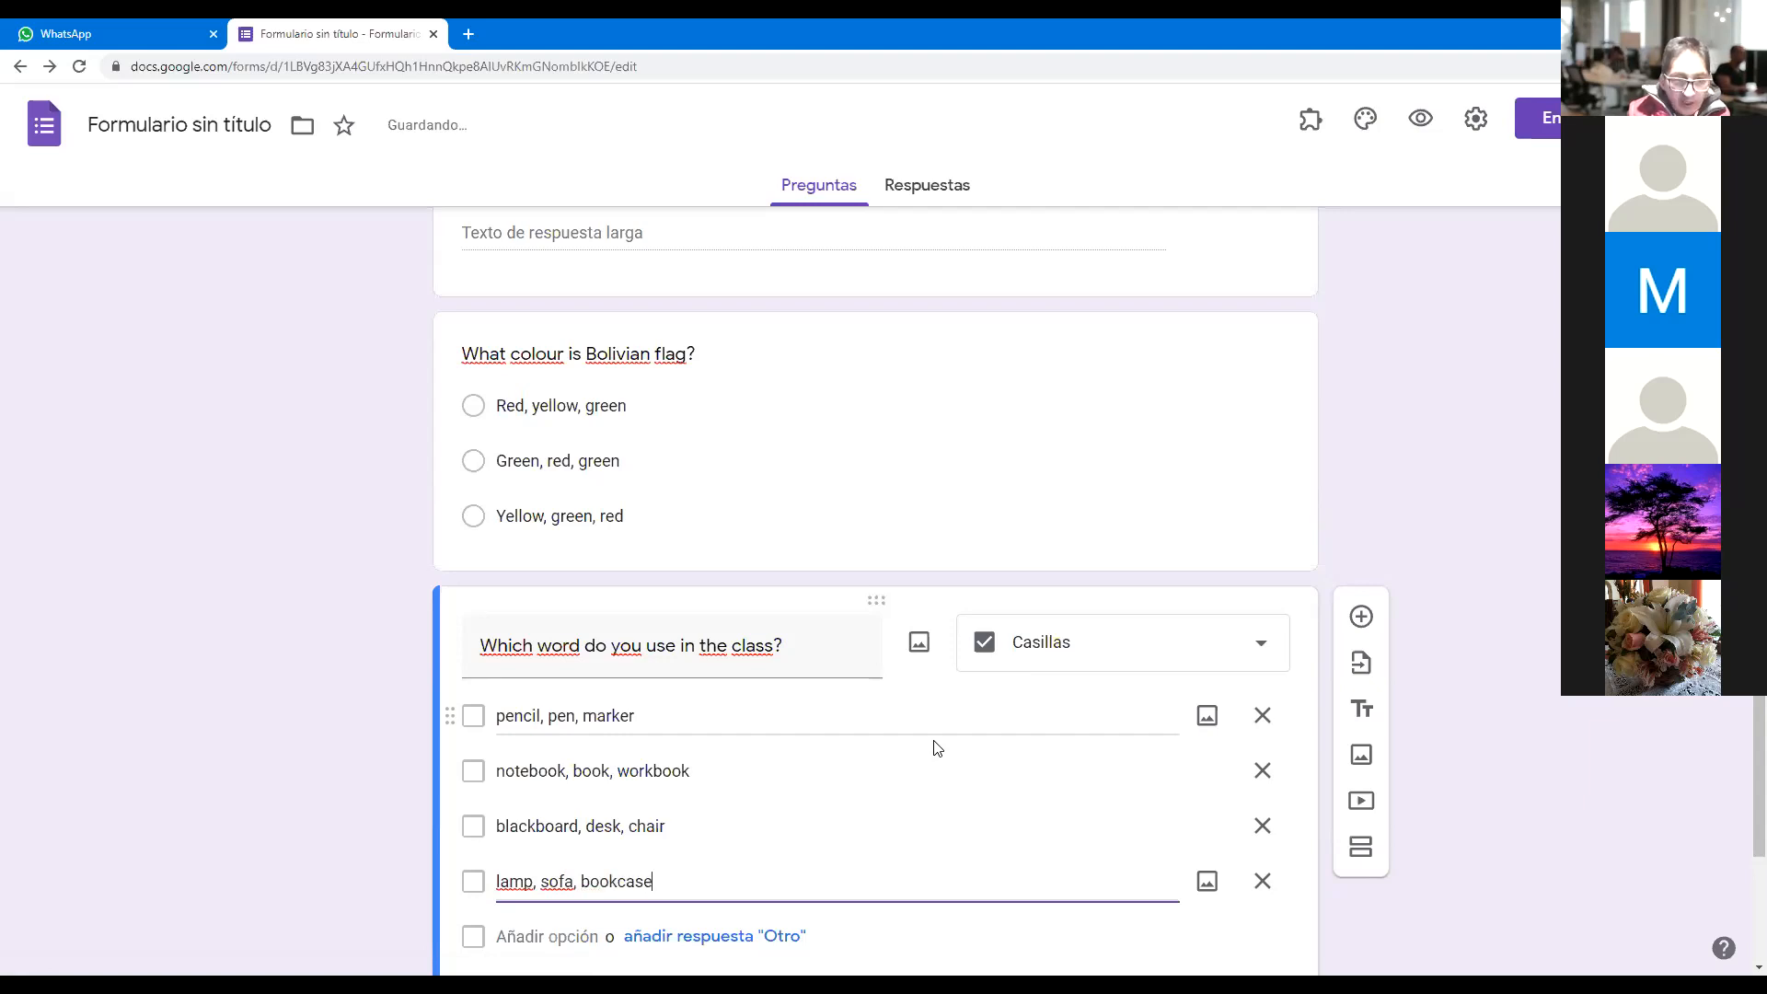
key("BackSpace")
key("BackSpace")
key("BackSpace")
key("BackSpace")
key("BackSpace")
key("BackSpace")
key("BackSpace")
key("BackSpace")
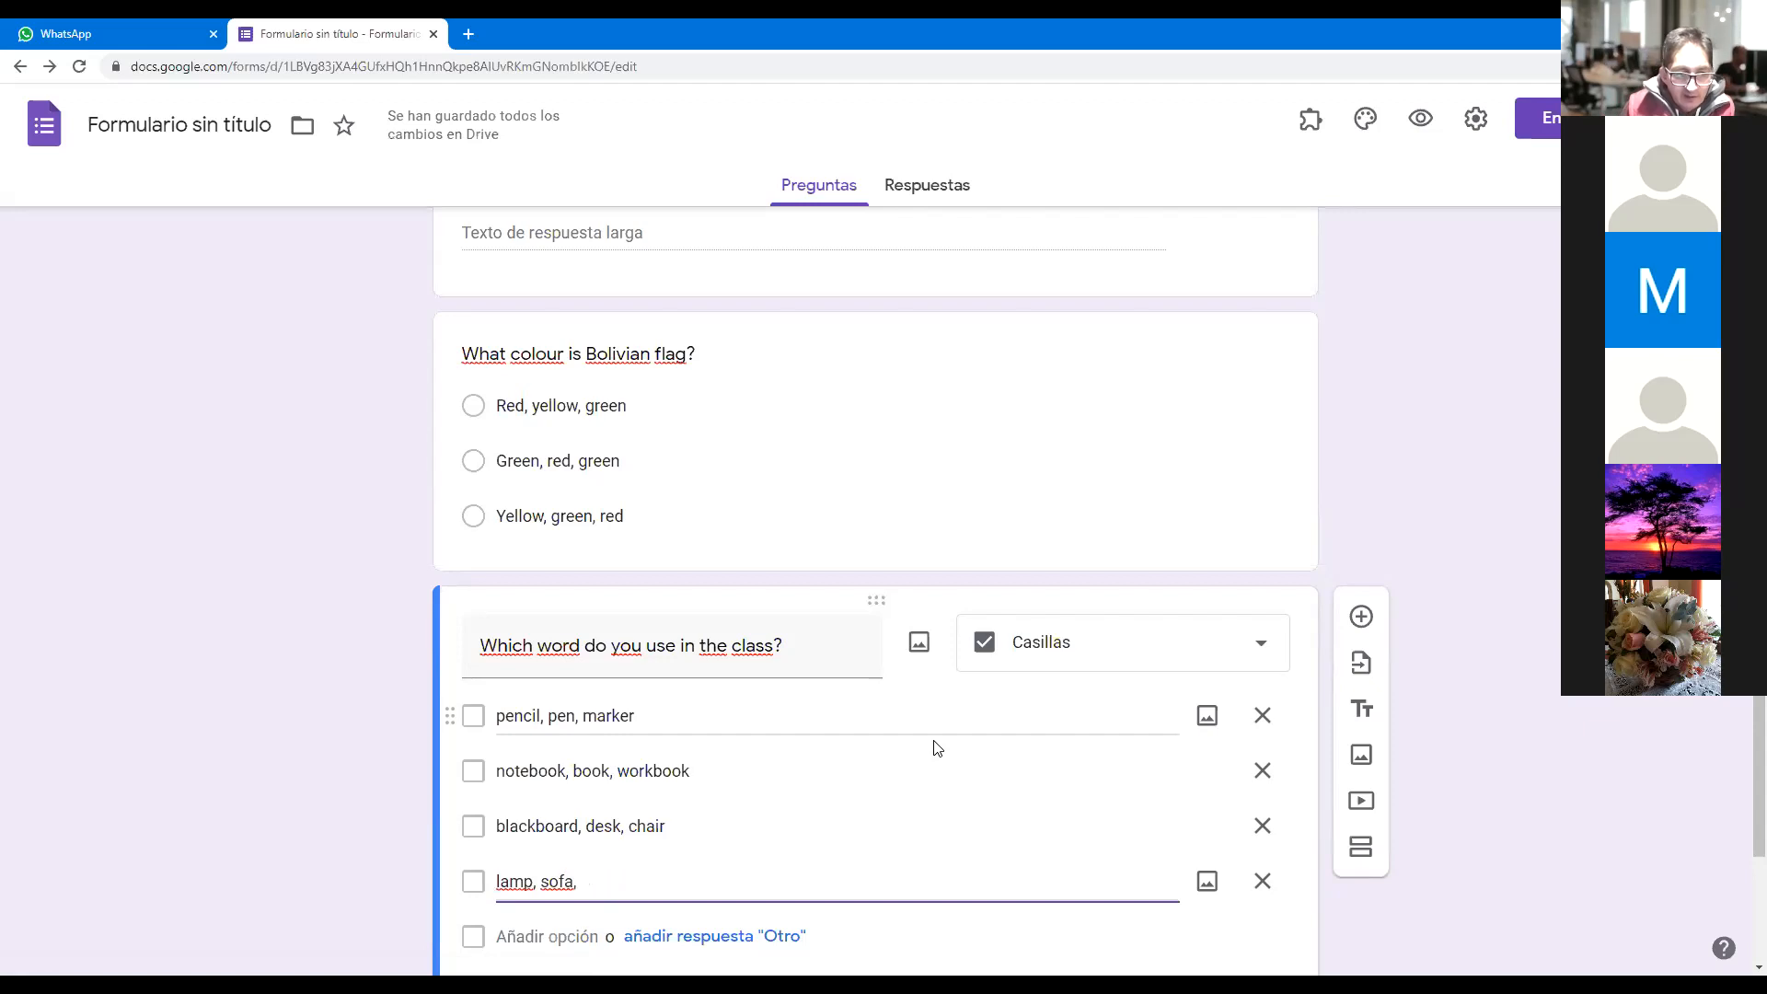
type("coffe table")
- Add a fifth answer option reading "tv, radio, refrigerator" to the classroom word question
key("Return")
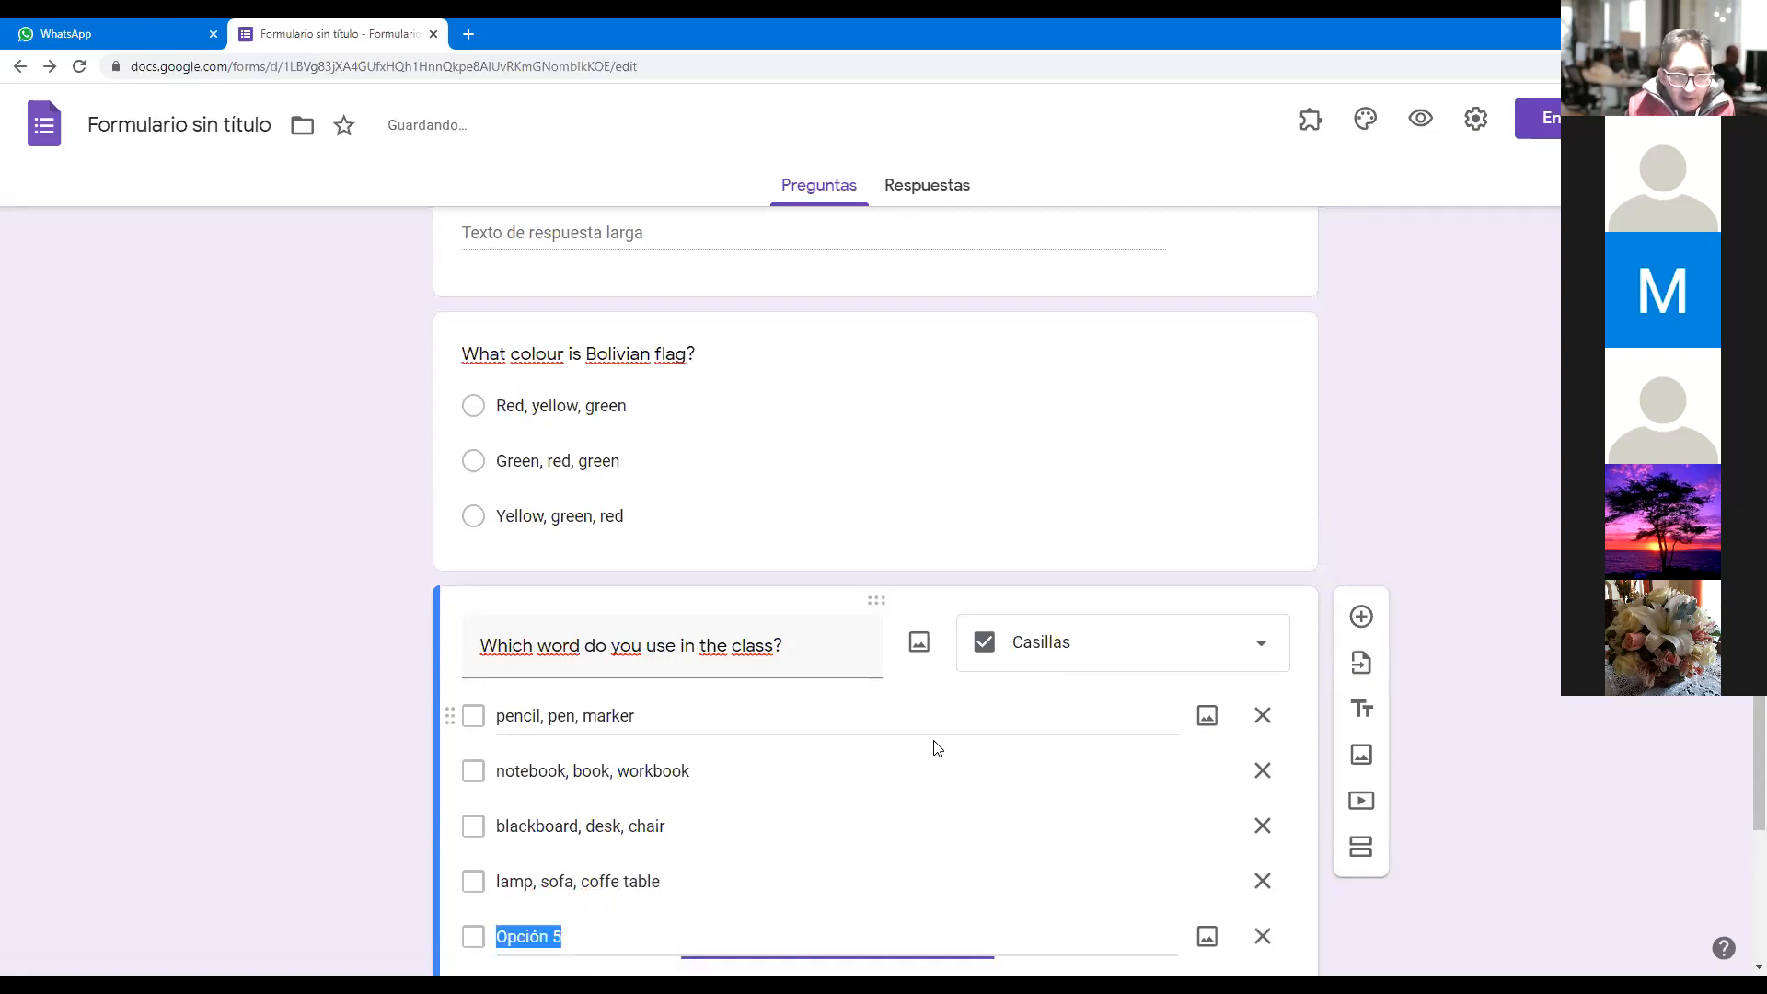
type("t")
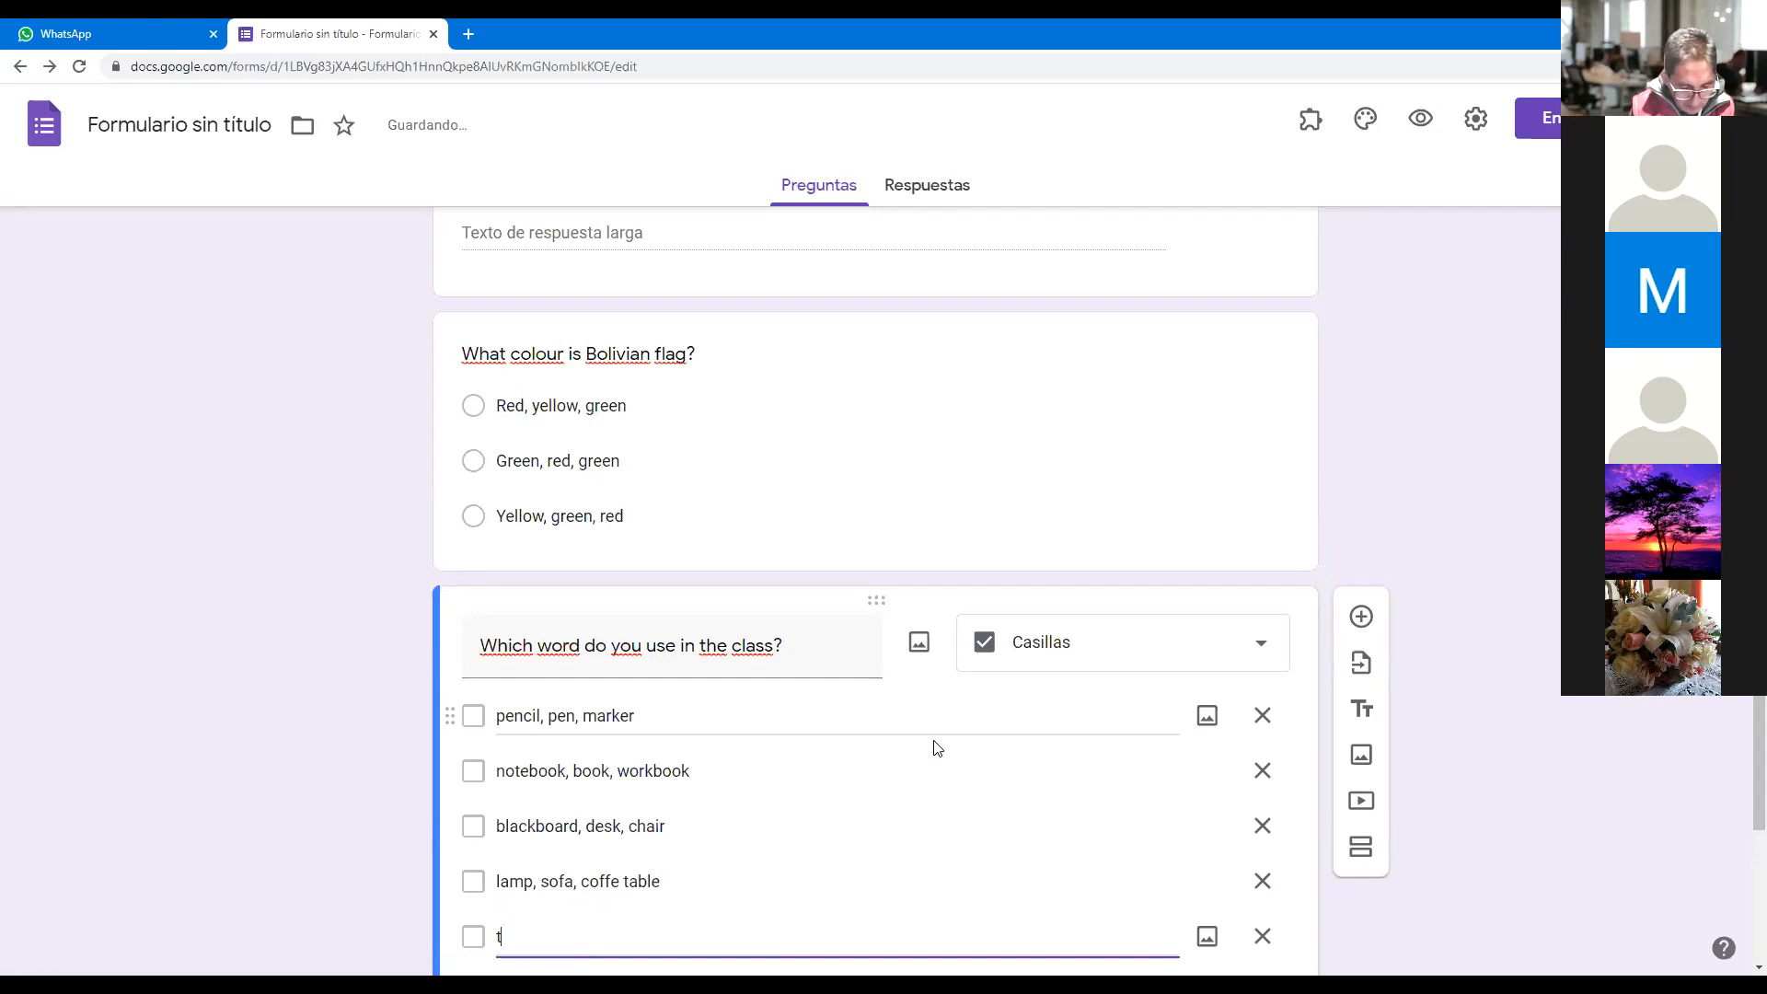
type("v, radio,")
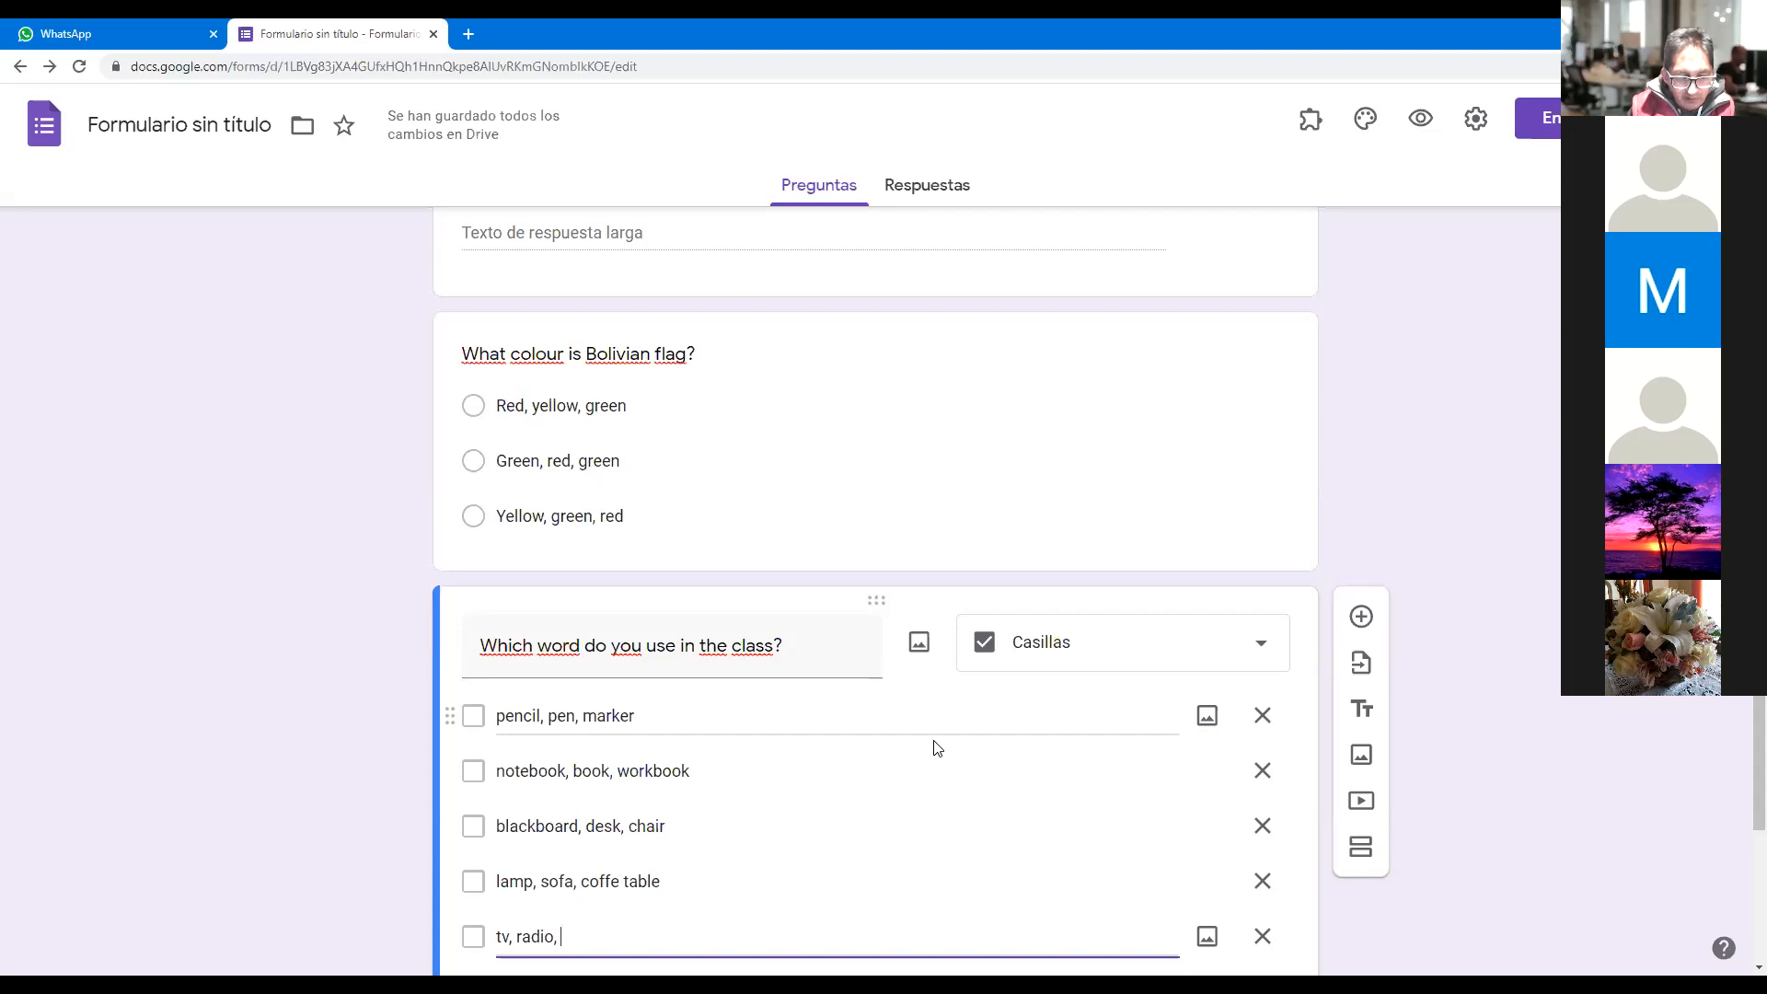
type("cee")
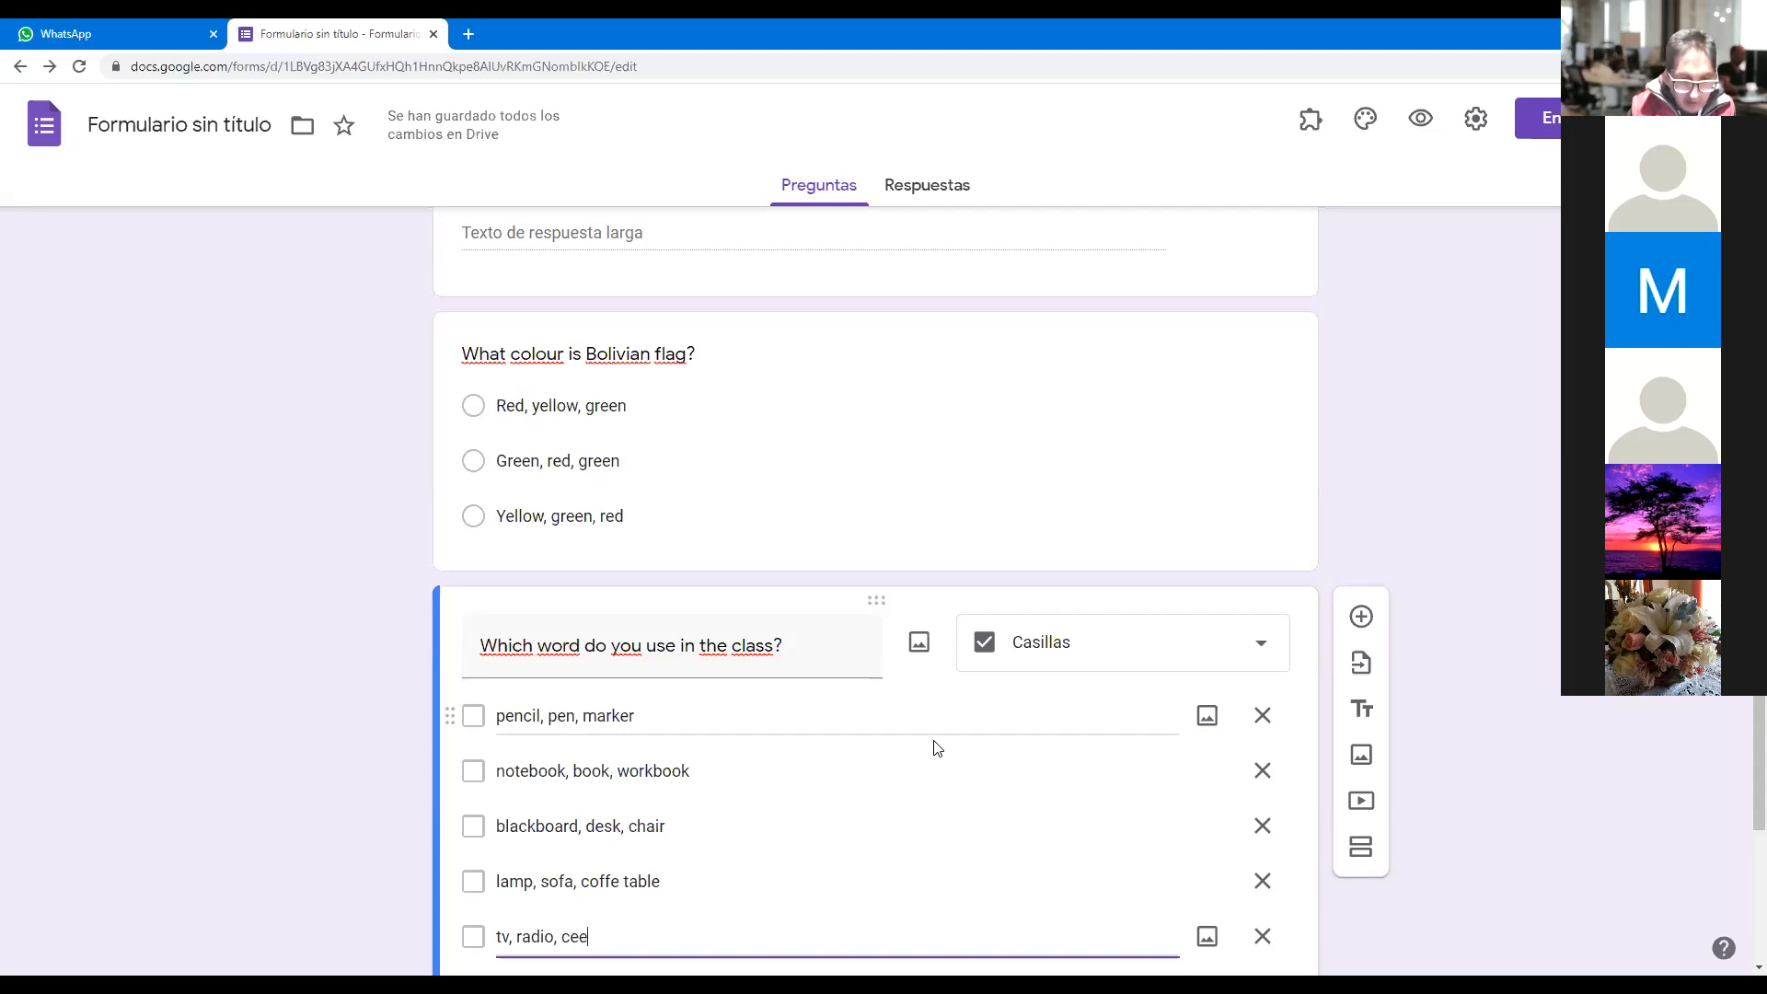
key("BackSpace")
key("BackSpace")
key("BackSpace")
type("refri")
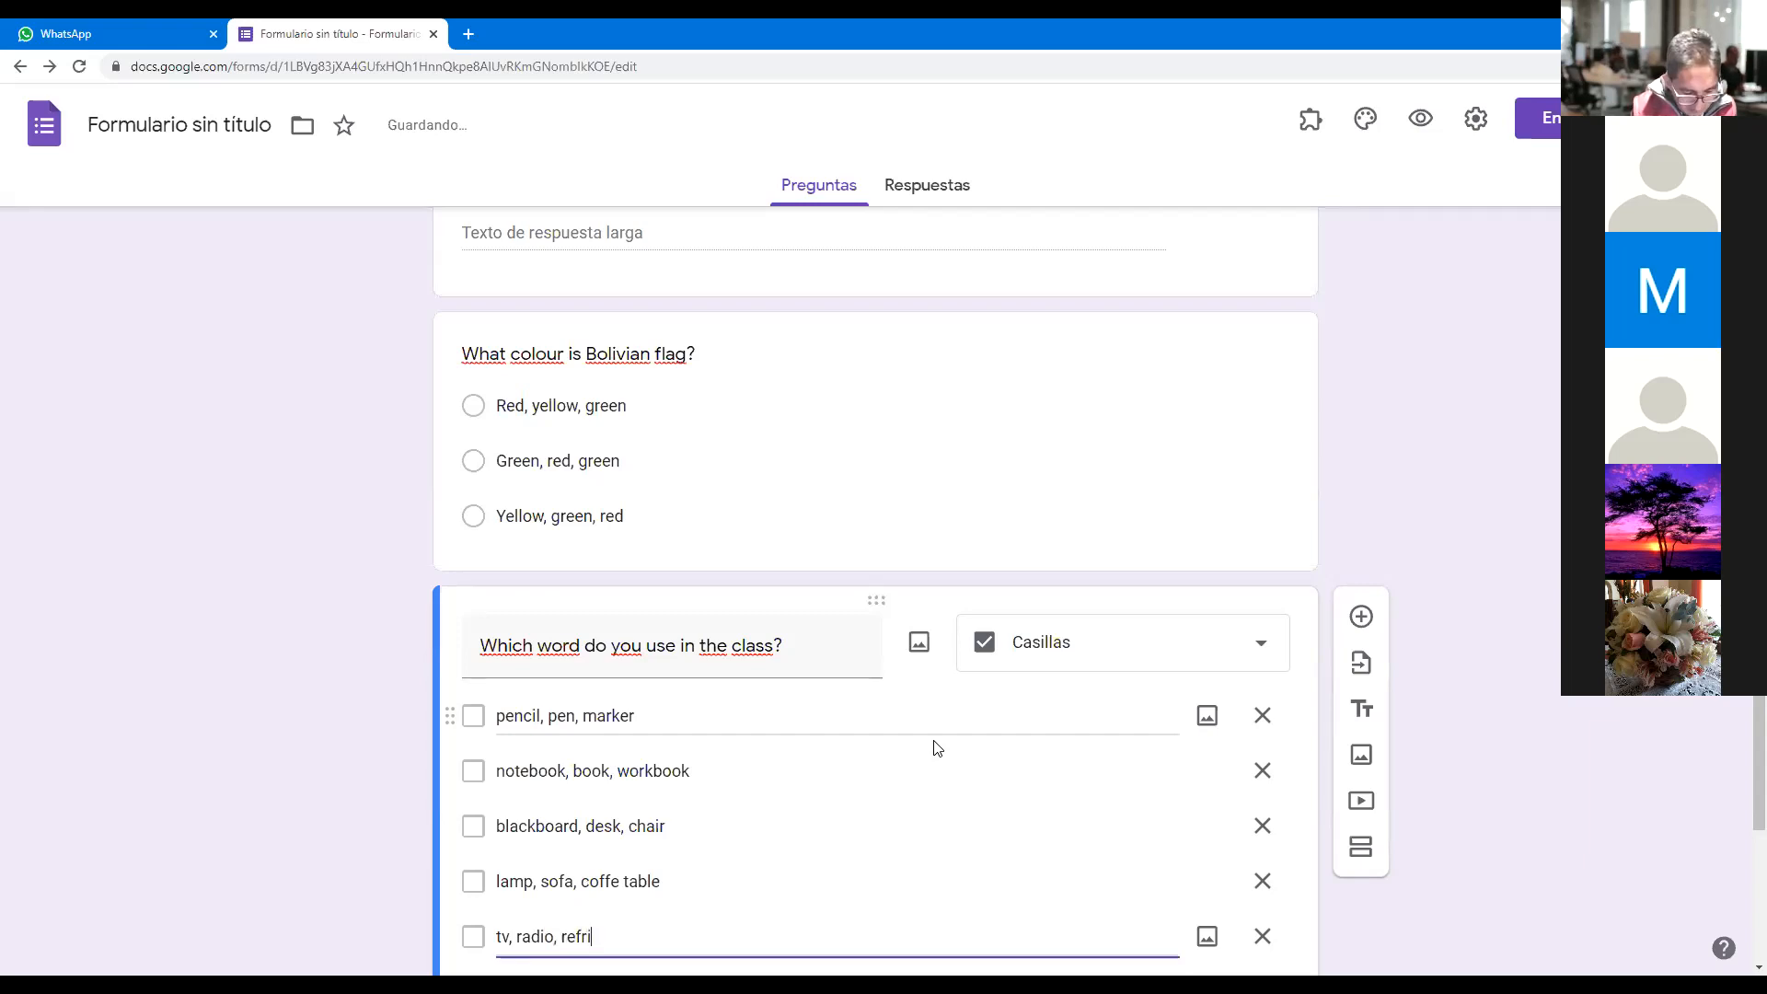
type("gerator")
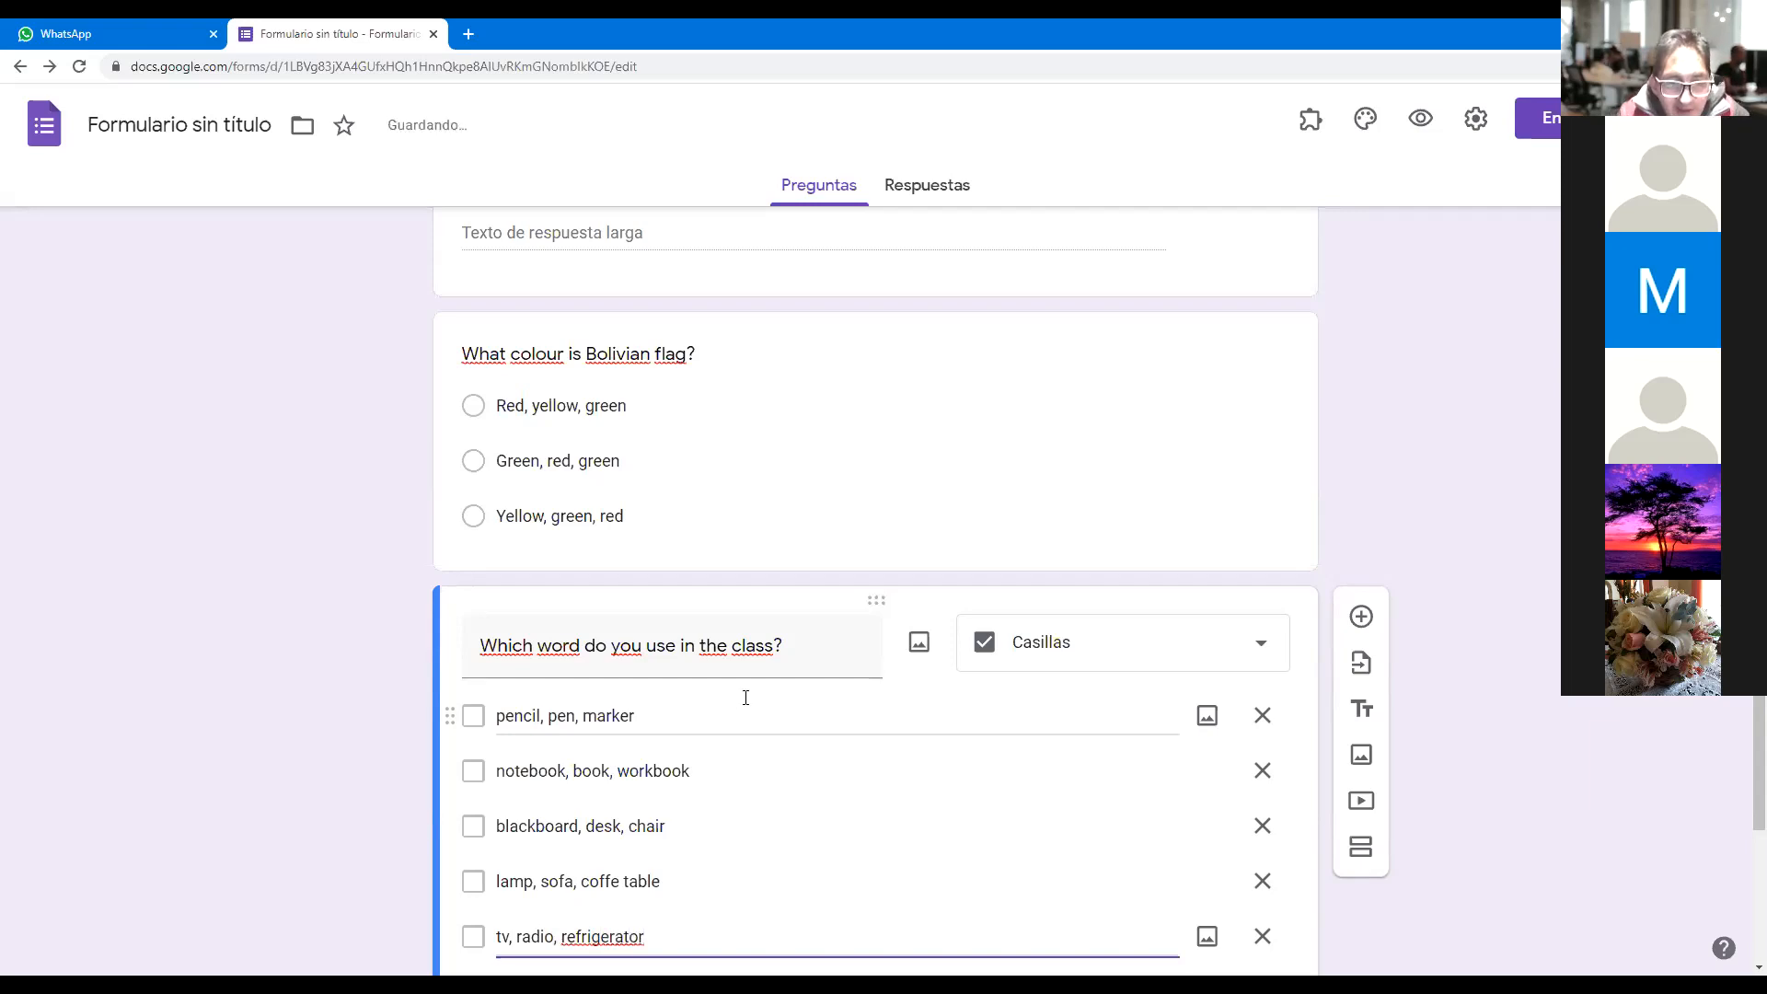
- Make the classroom word question required (Obligatorio) and enable response validation (Validación de respuestas) for it
scroll(700, 681, "down", 3)
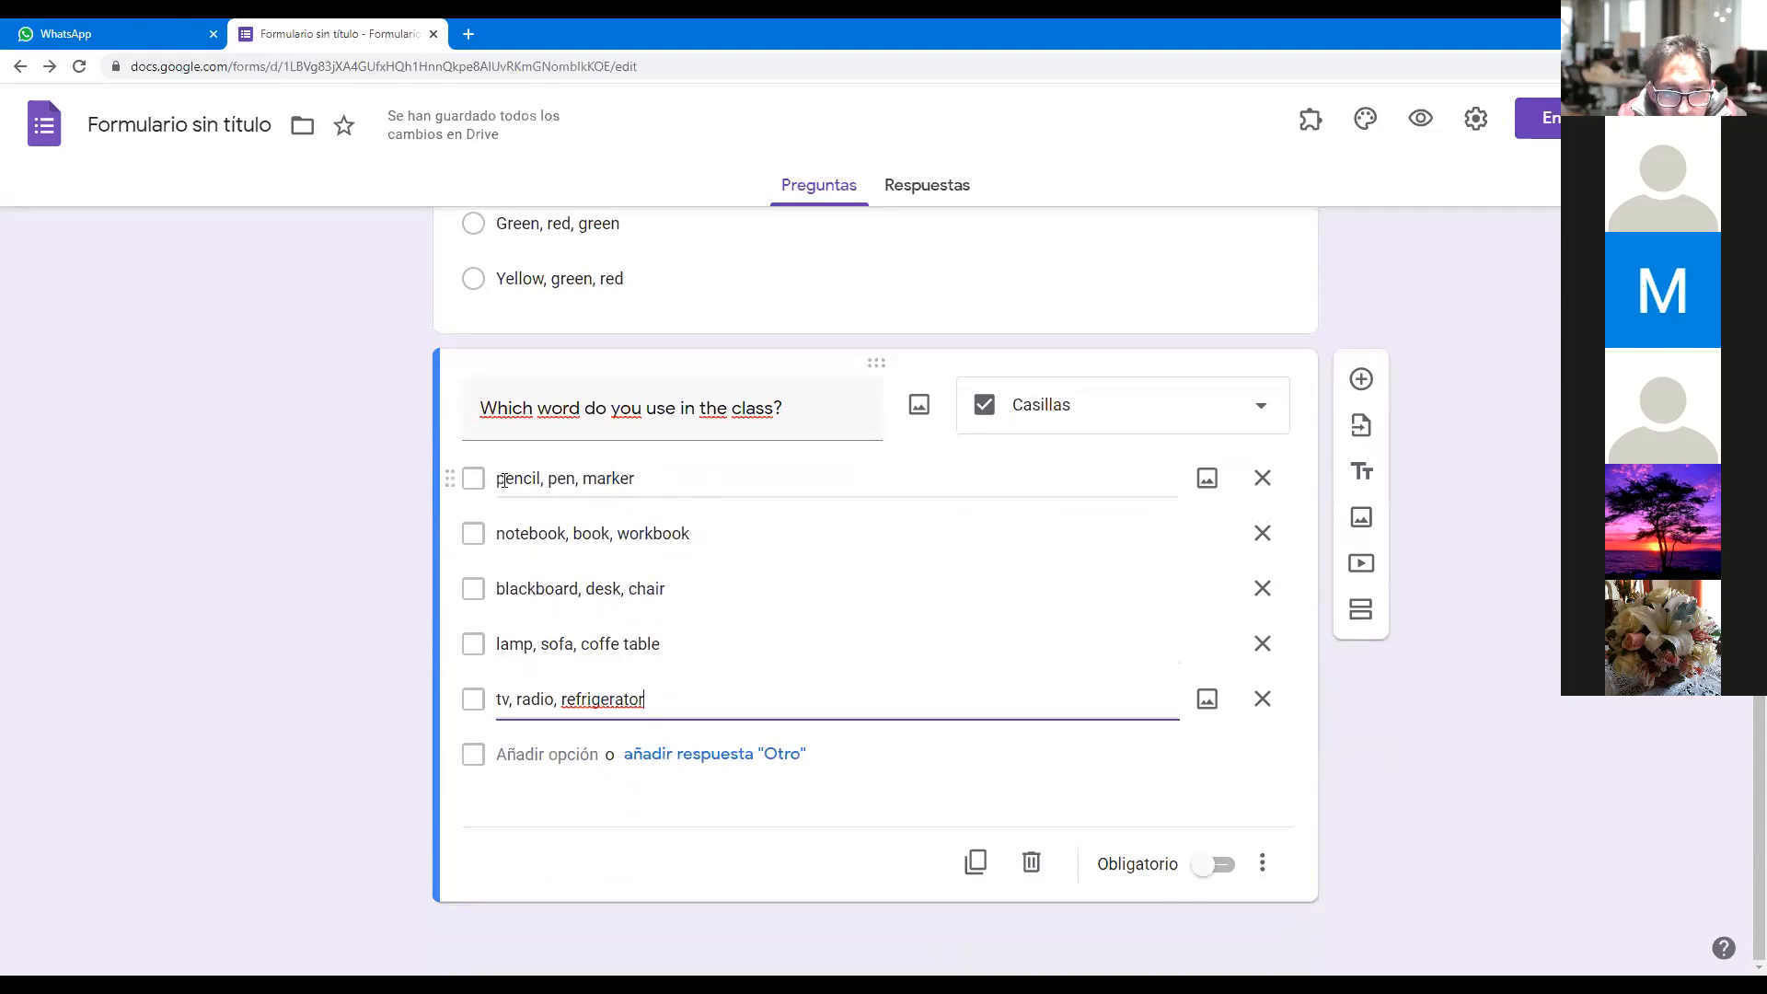
left_click(450, 483)
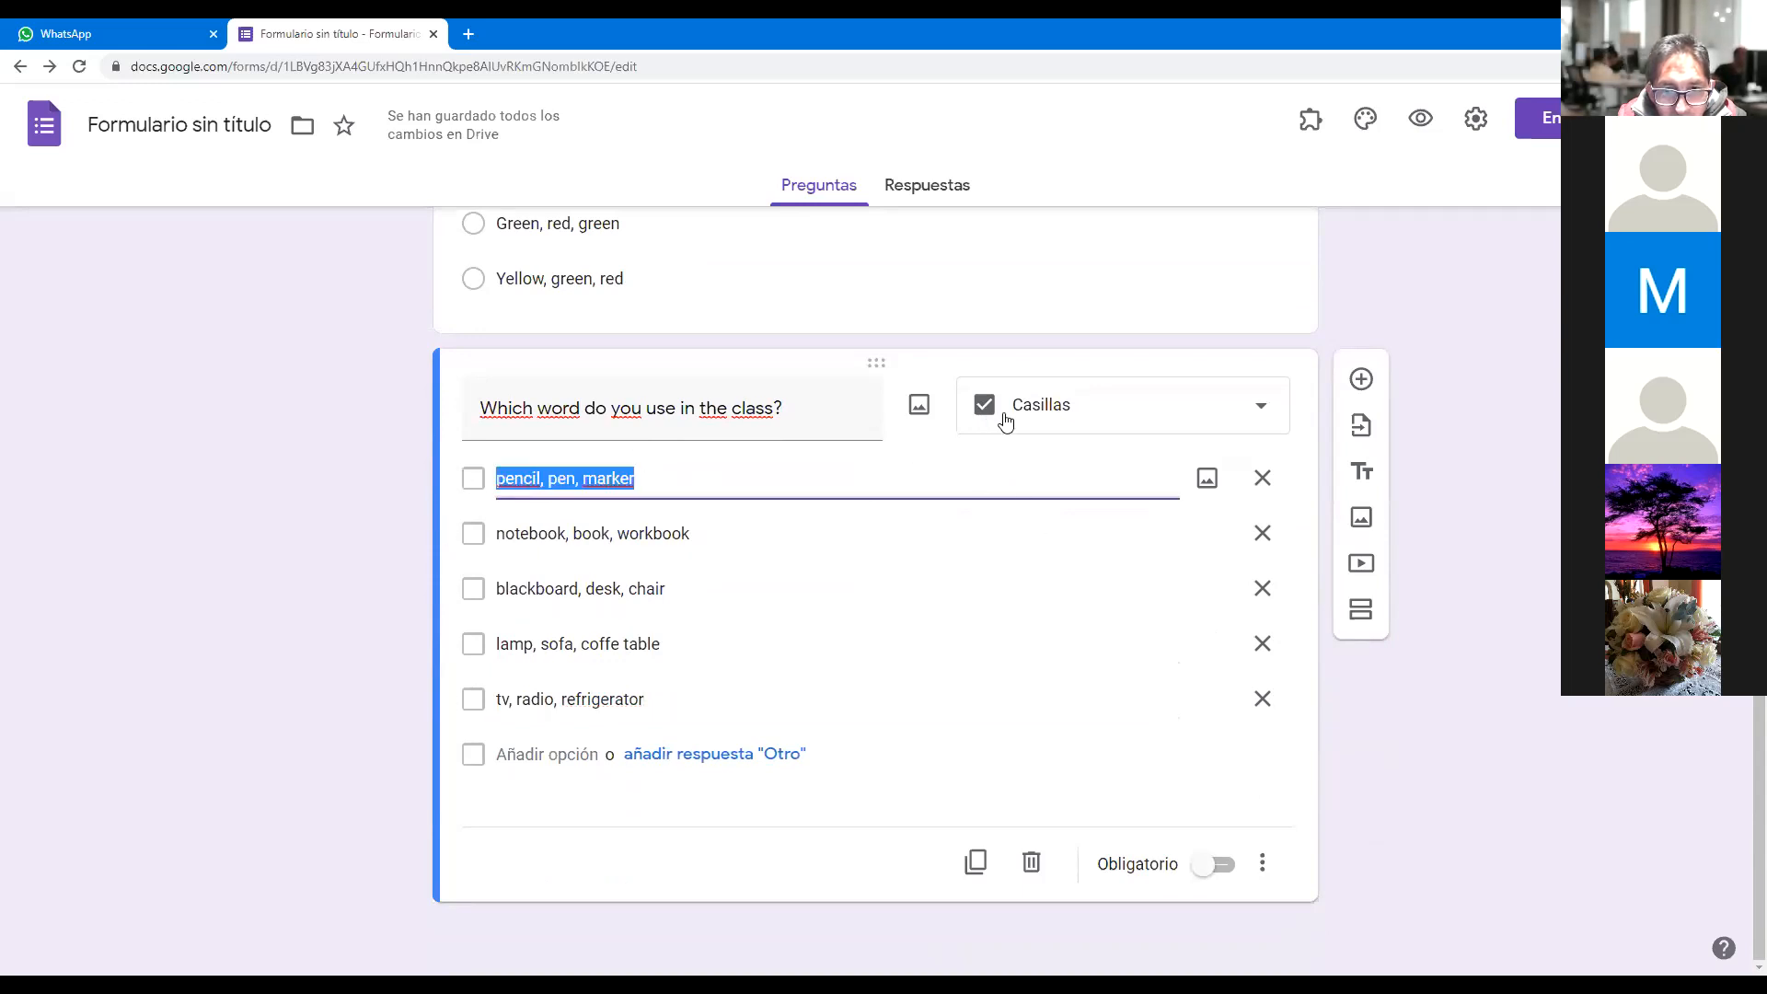
left_click(1211, 868)
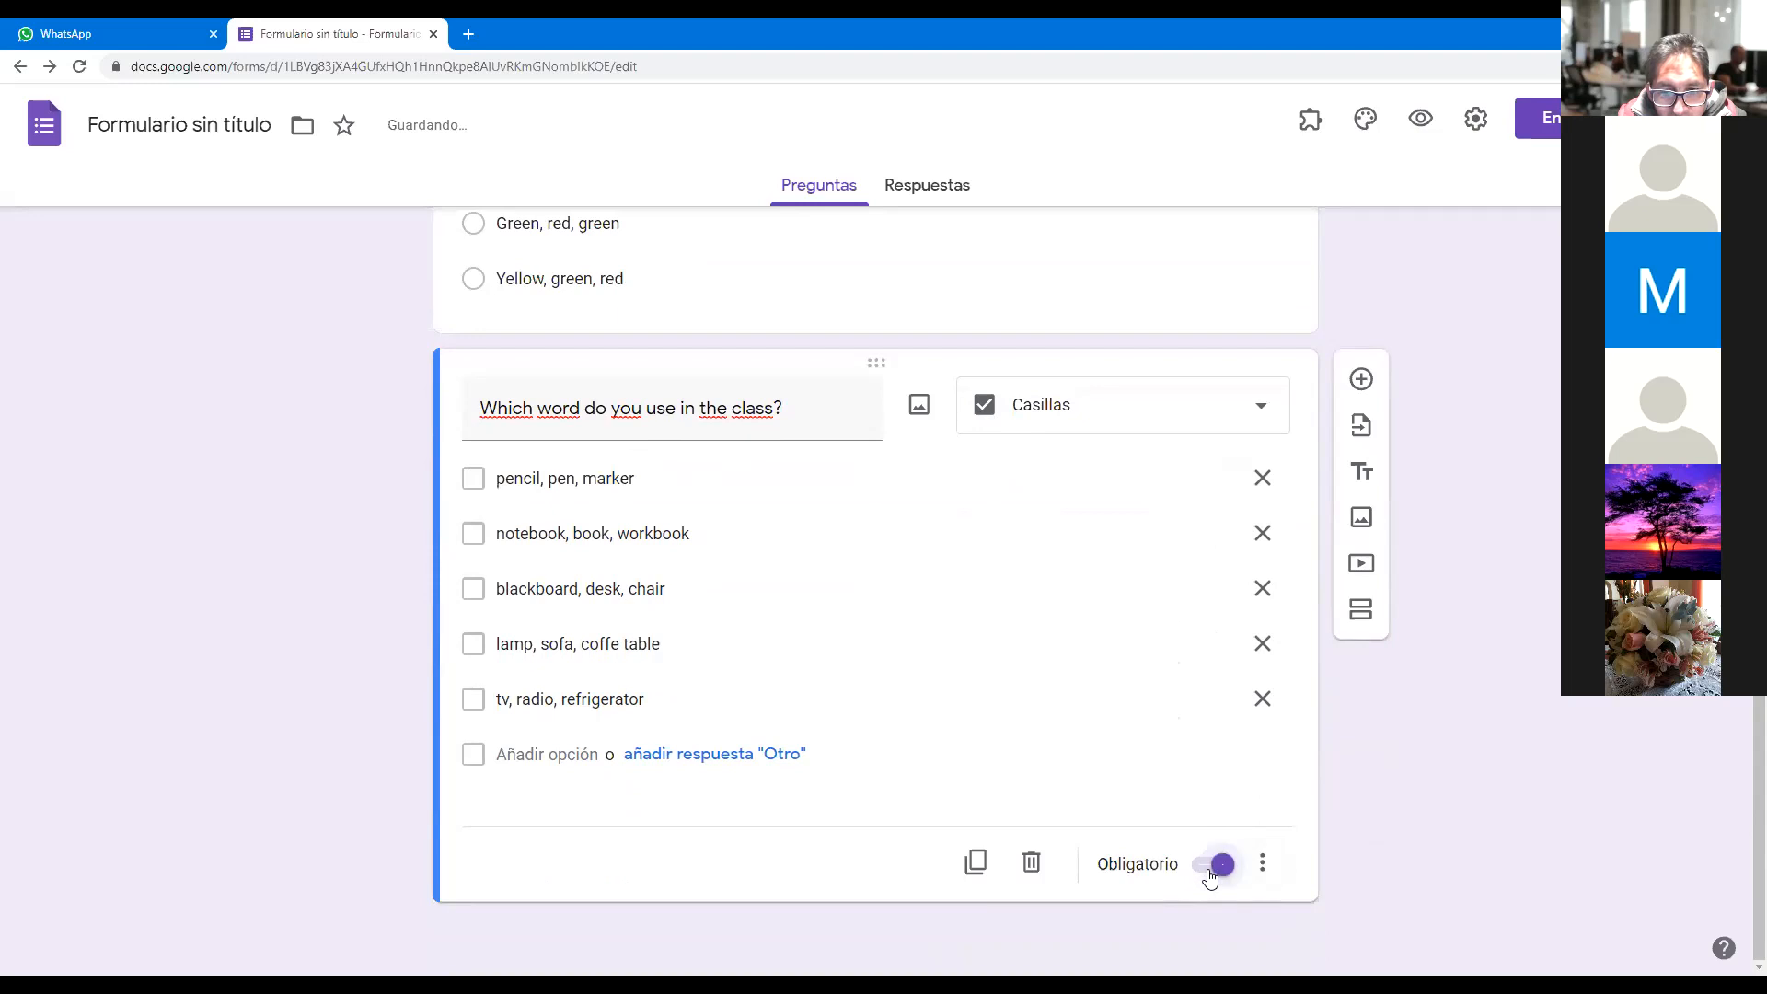
left_click(1265, 865)
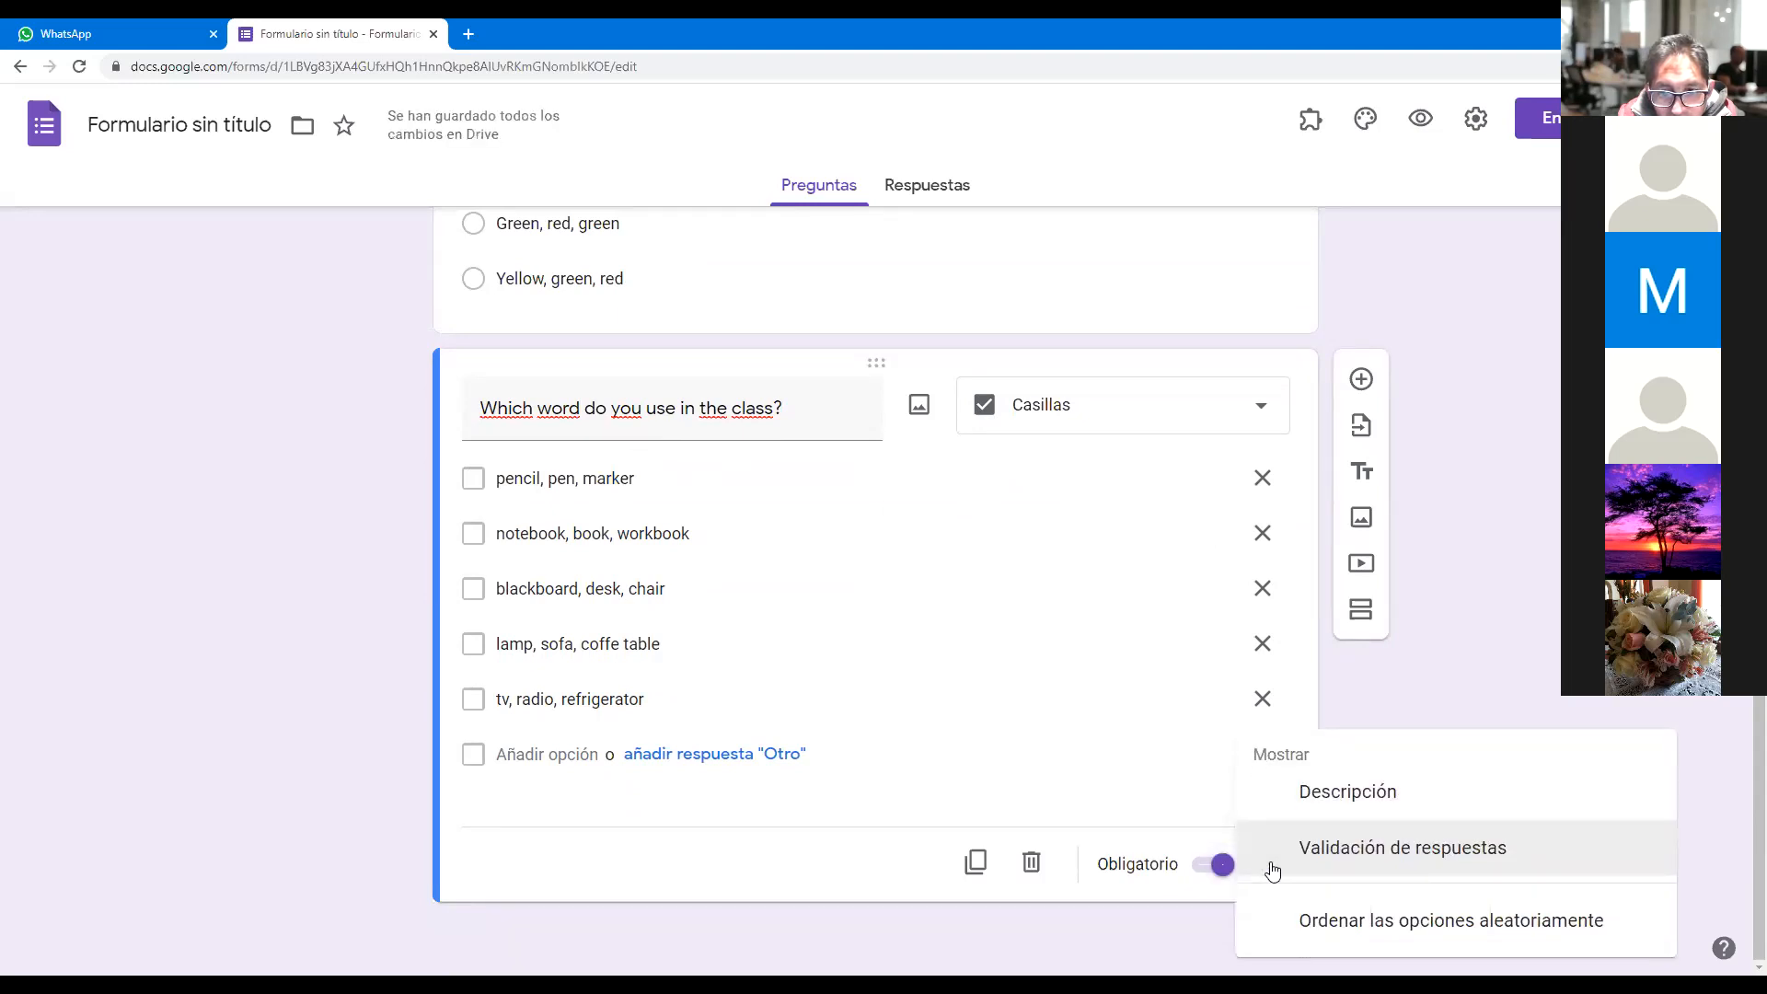
left_click(1354, 856)
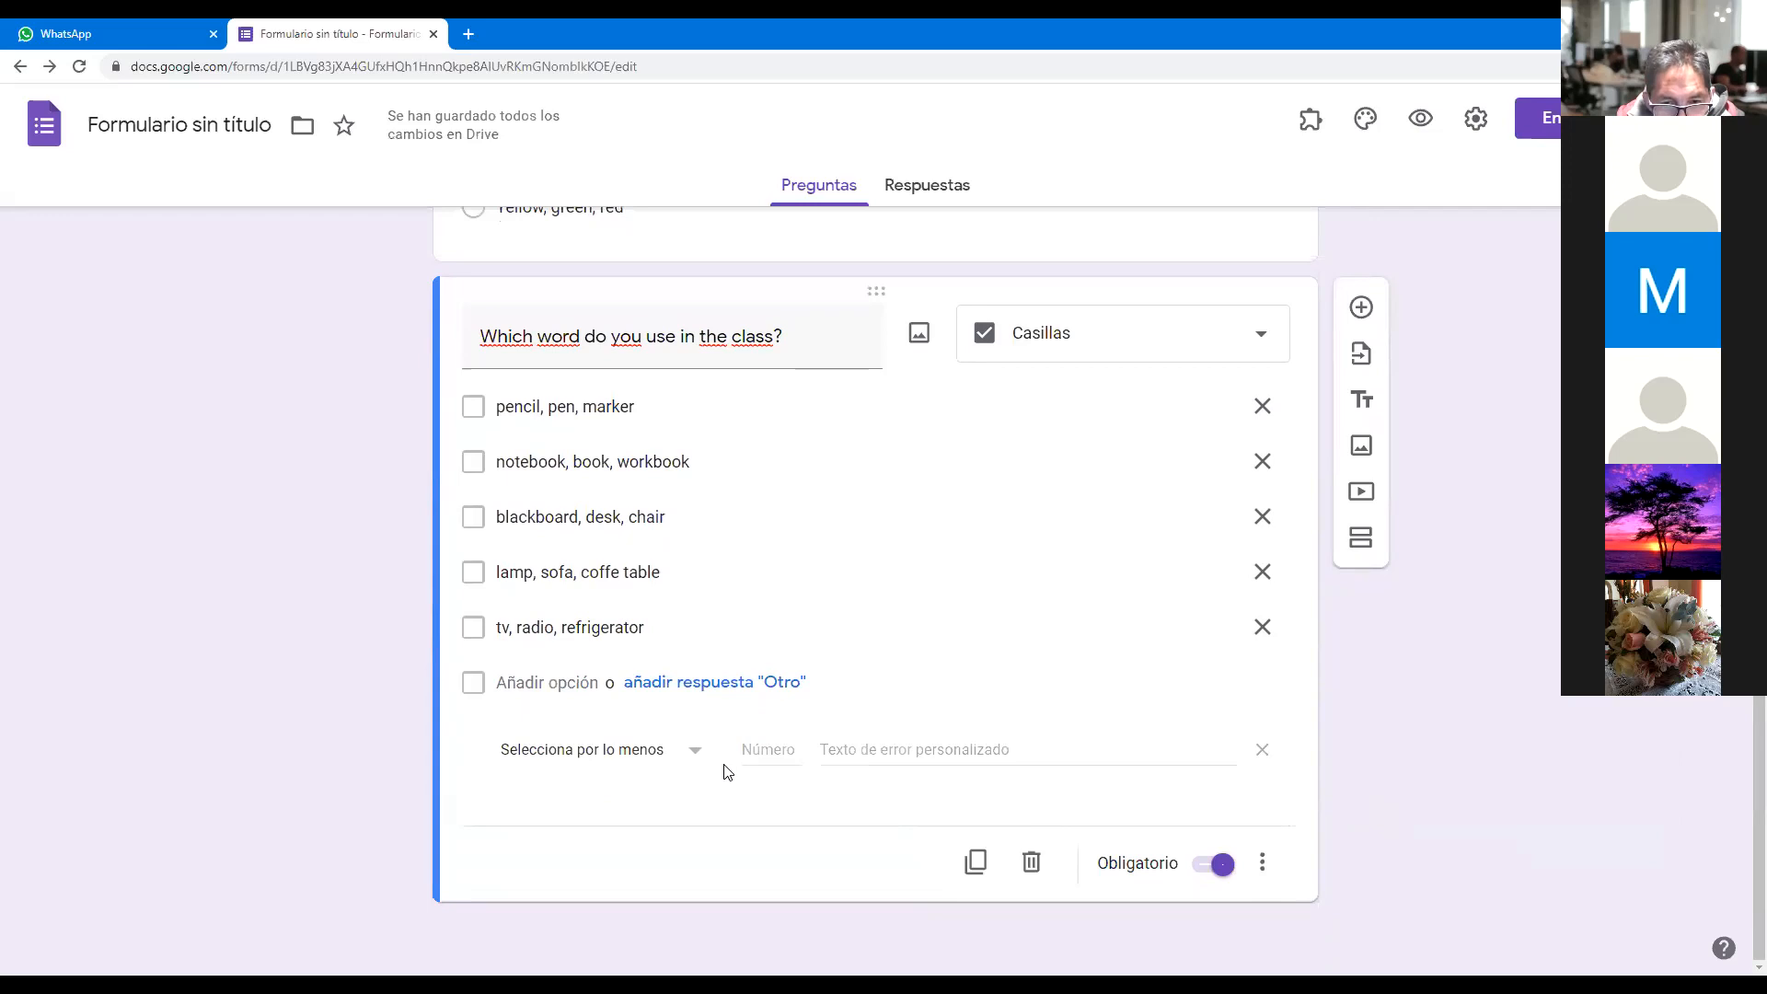
left_click(697, 755)
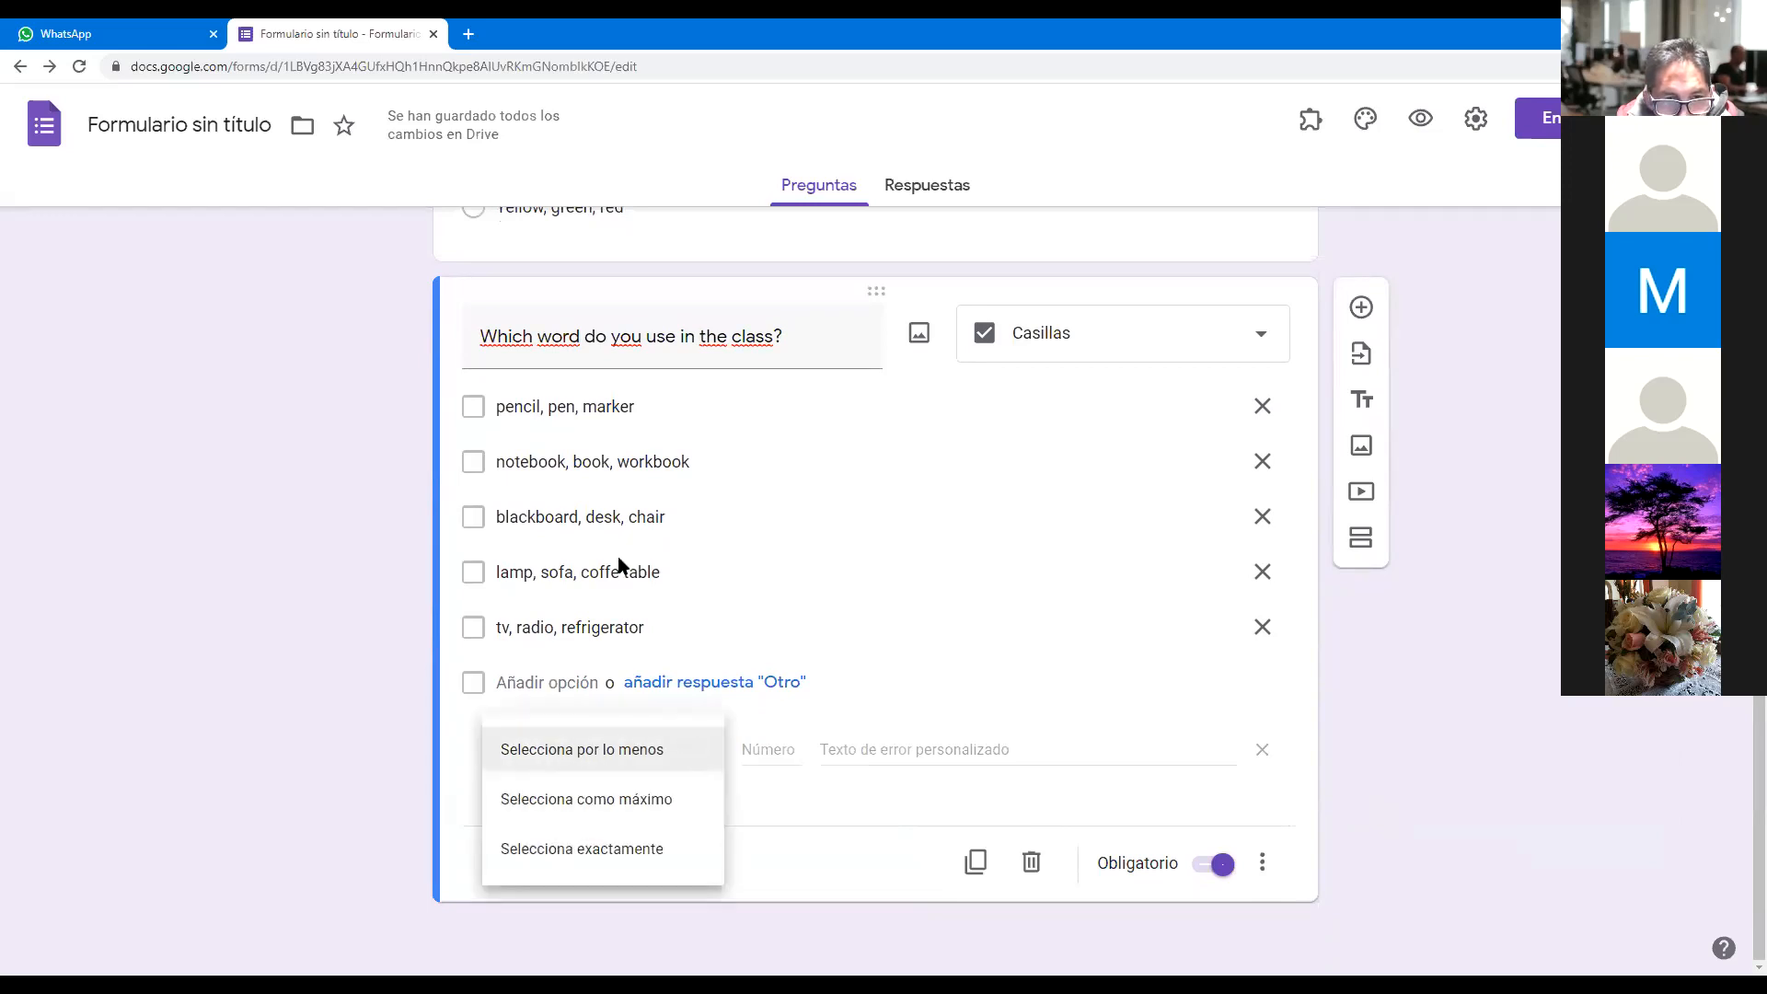
left_click(473, 416)
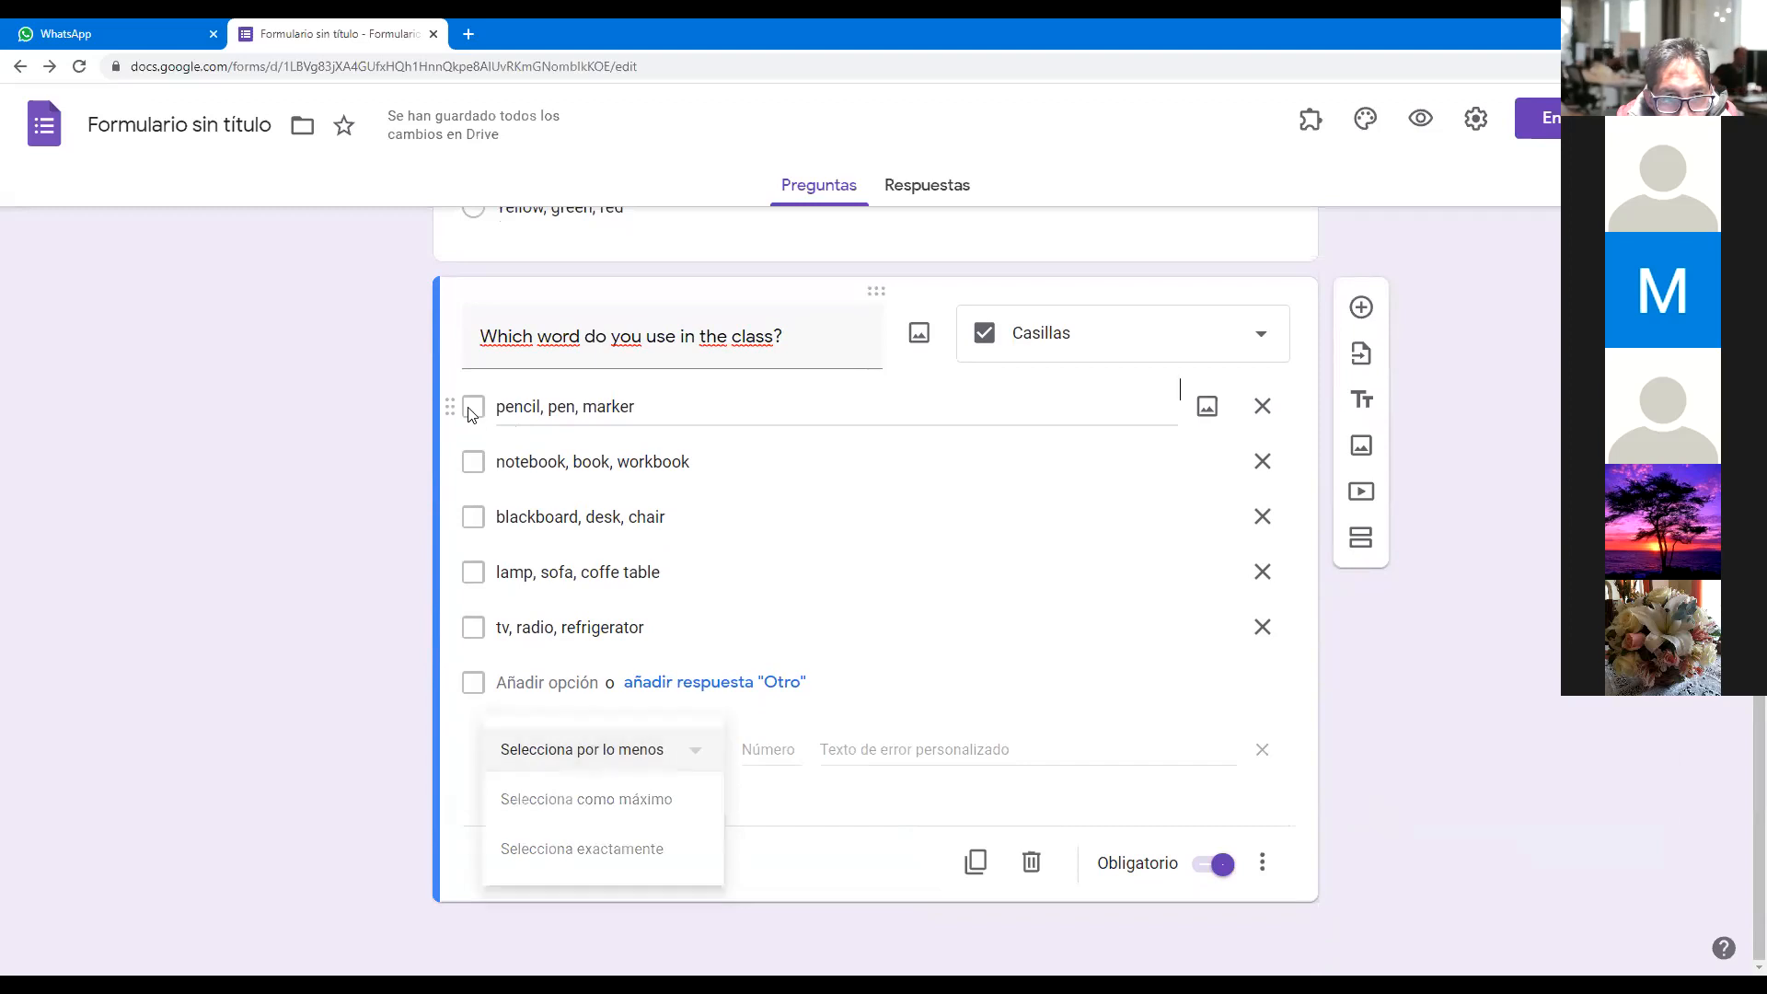
left_click(471, 469)
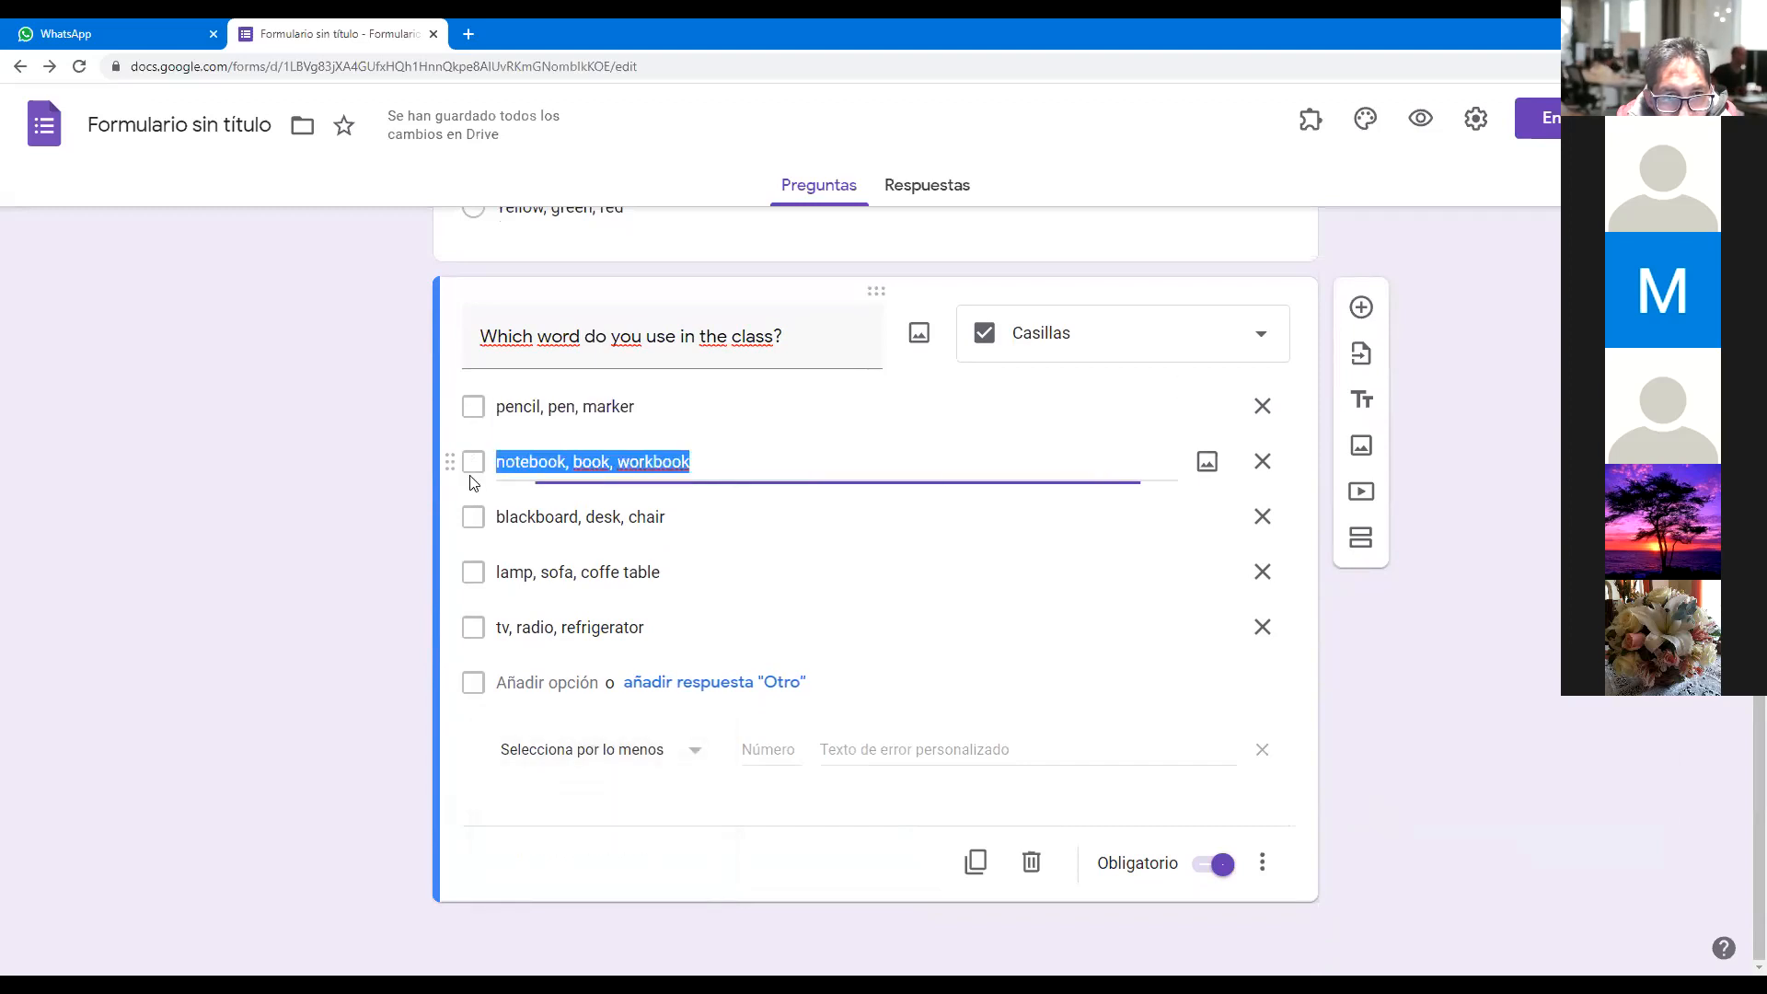
left_click(478, 517)
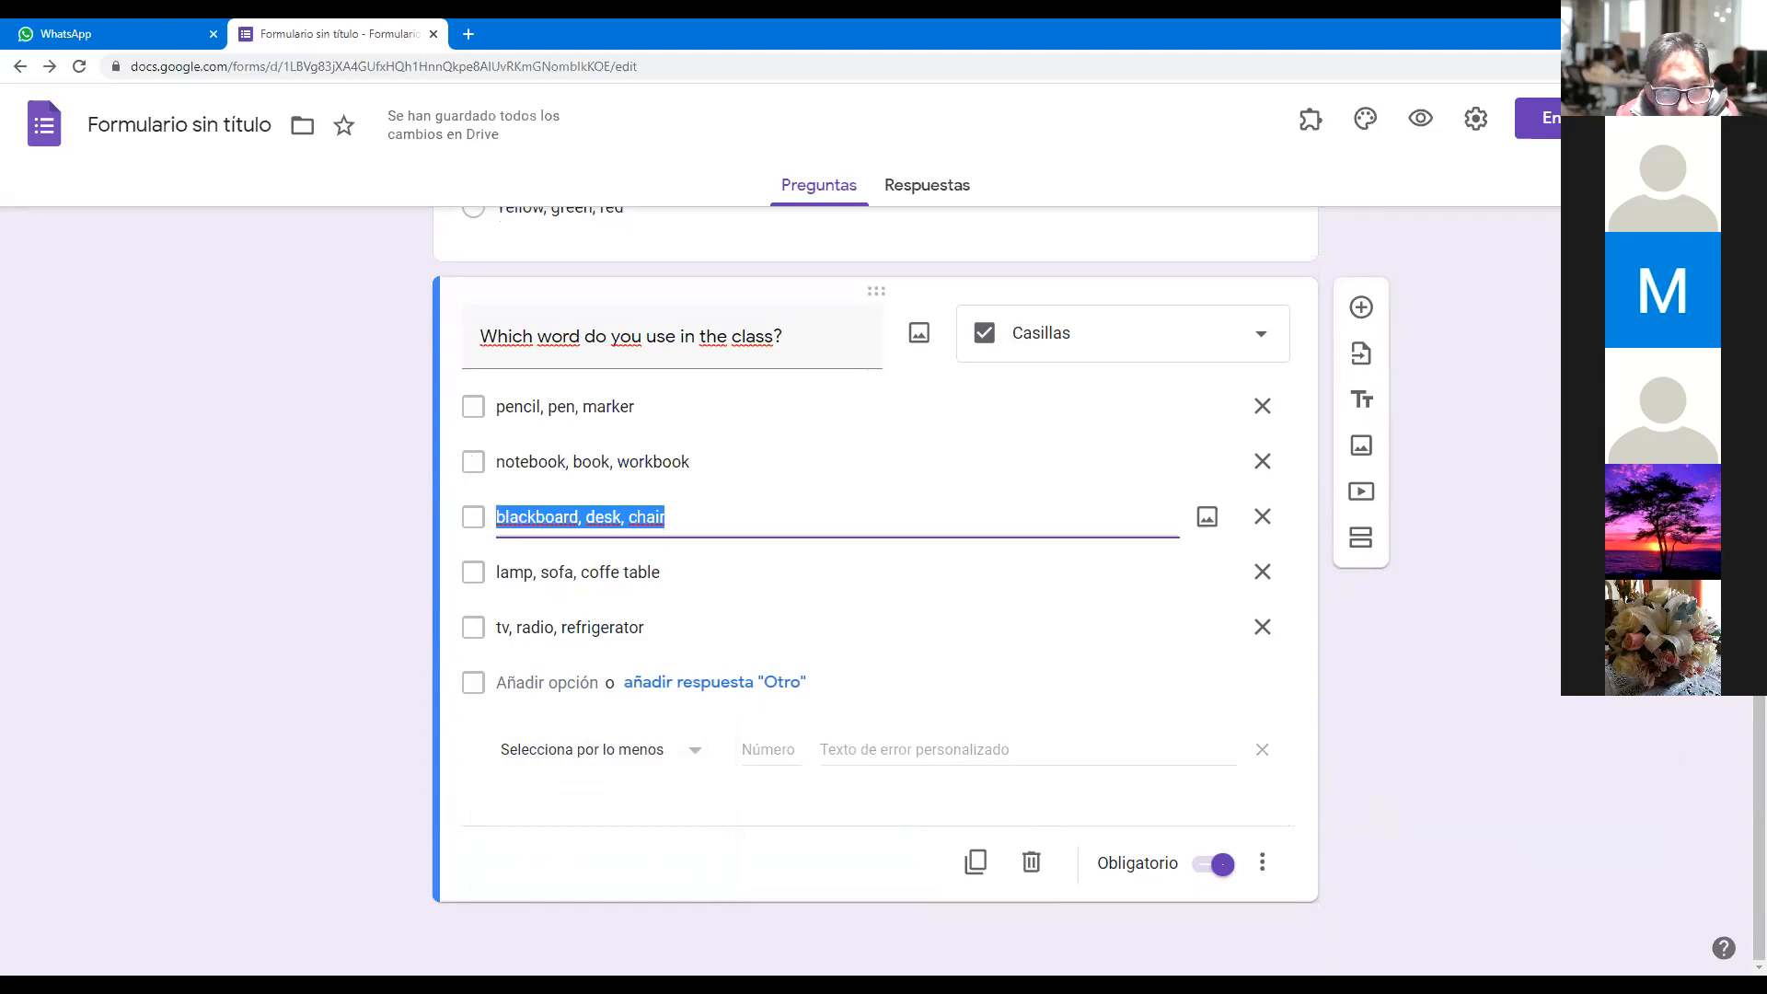
- Enable random ordering of the answer options (Ordenar las opciones aleatoriamente) for the classroom word question
left_click(1260, 870)
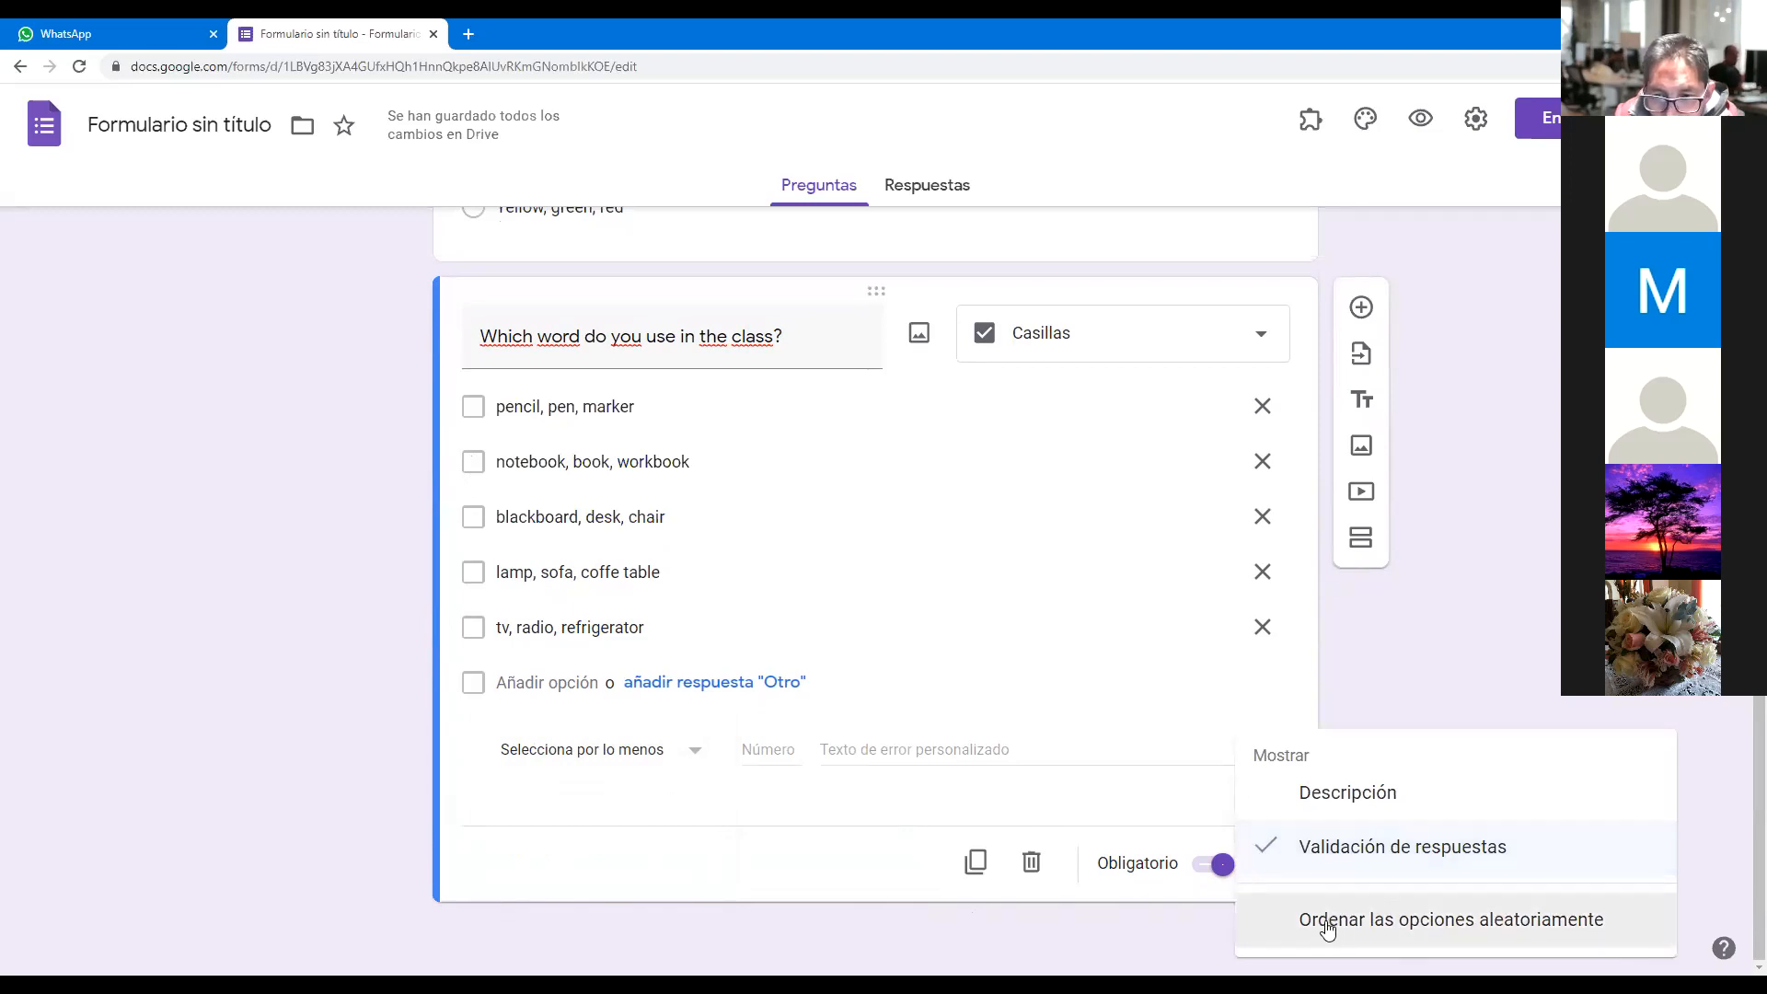
left_click(1398, 920)
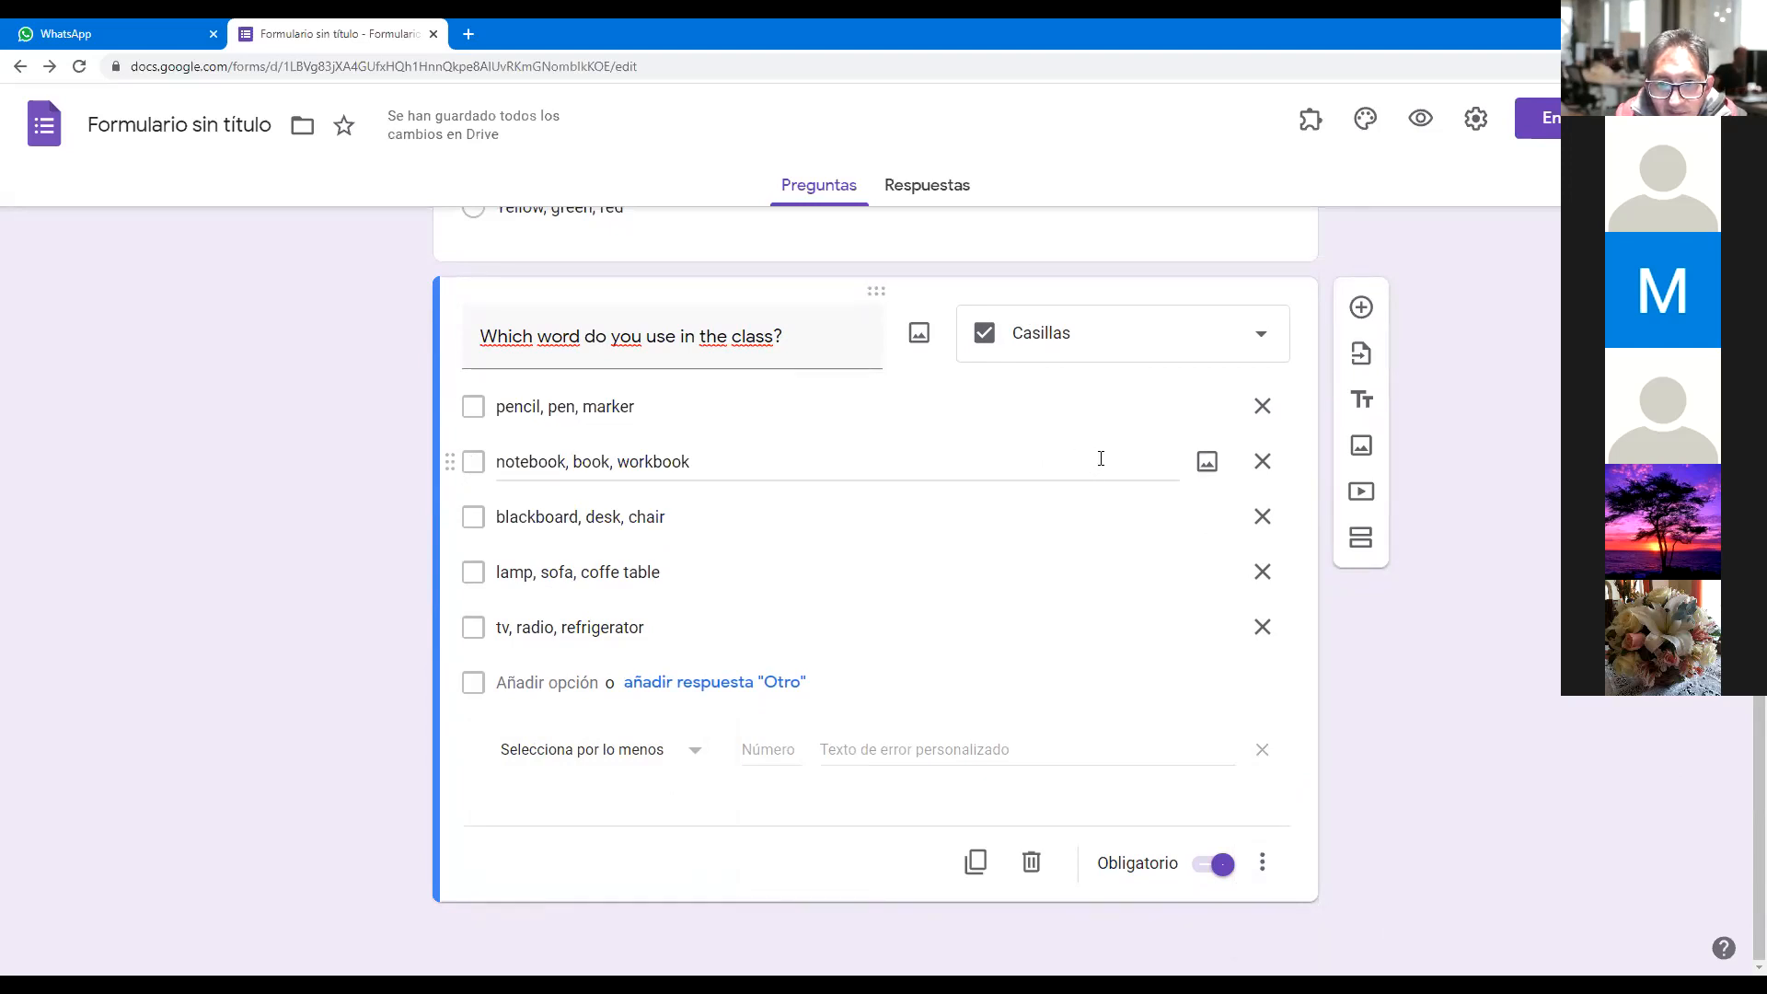
scroll(1099, 461, "up", 2)
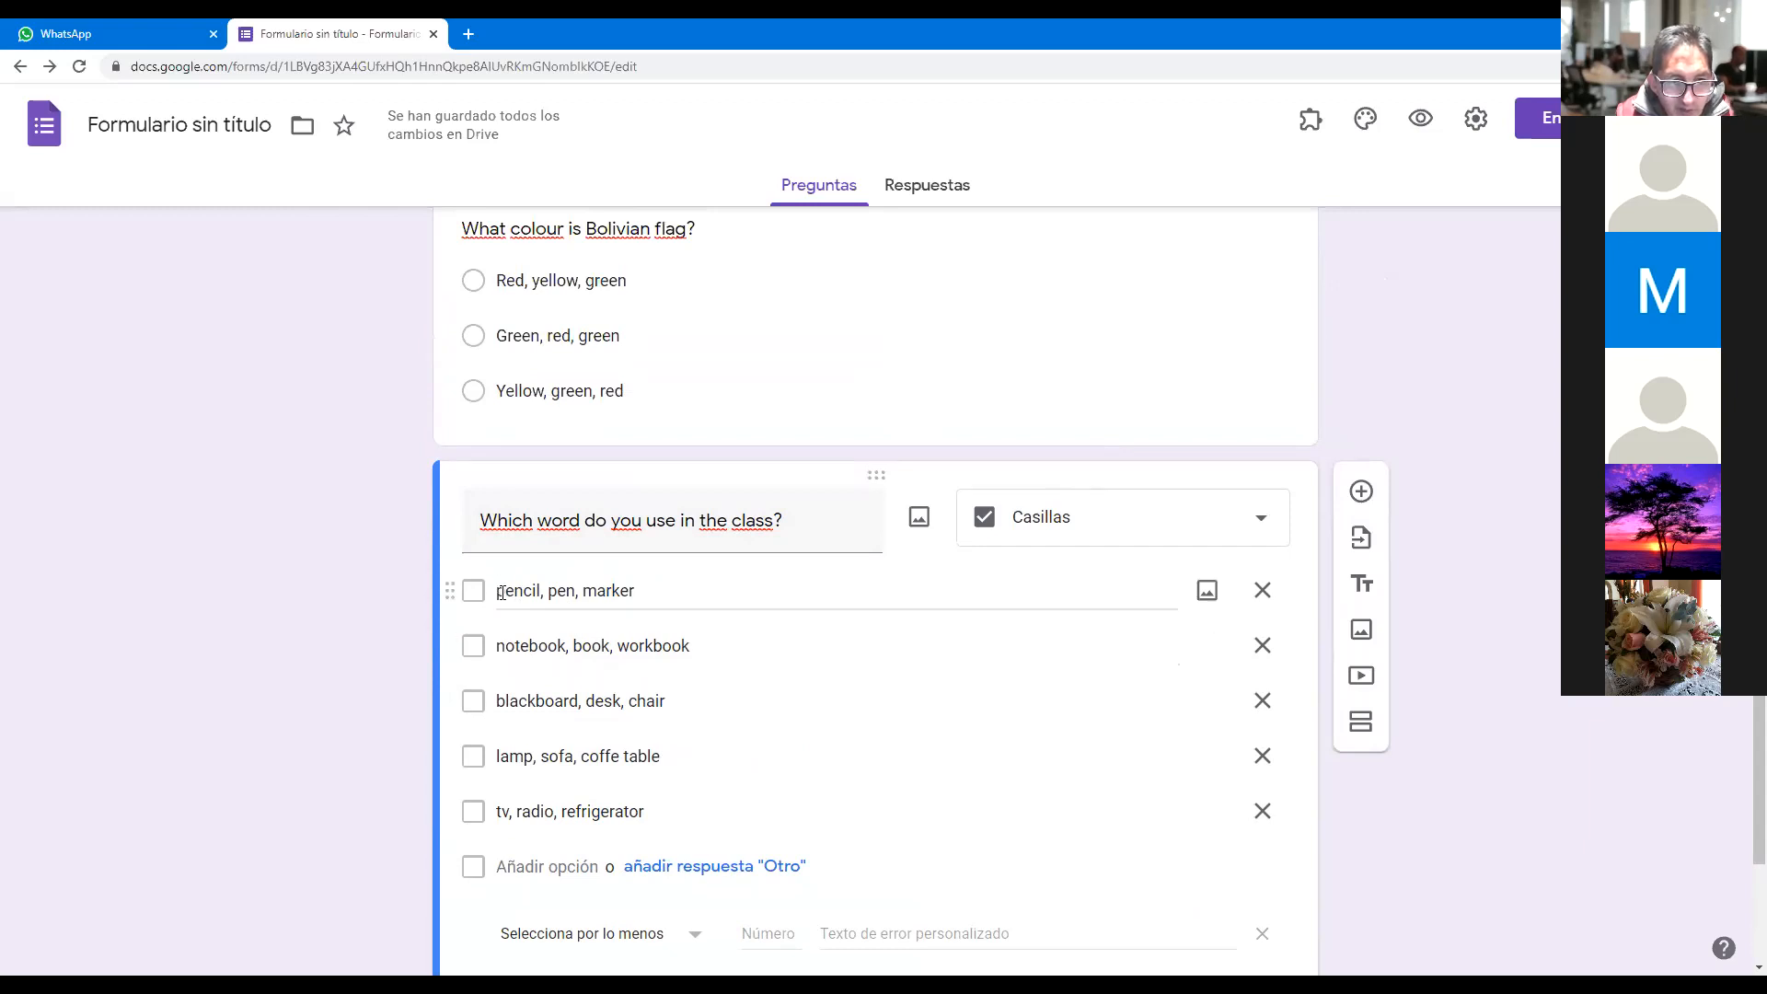
left_click_drag(497, 589, 635, 591)
left_click(655, 599)
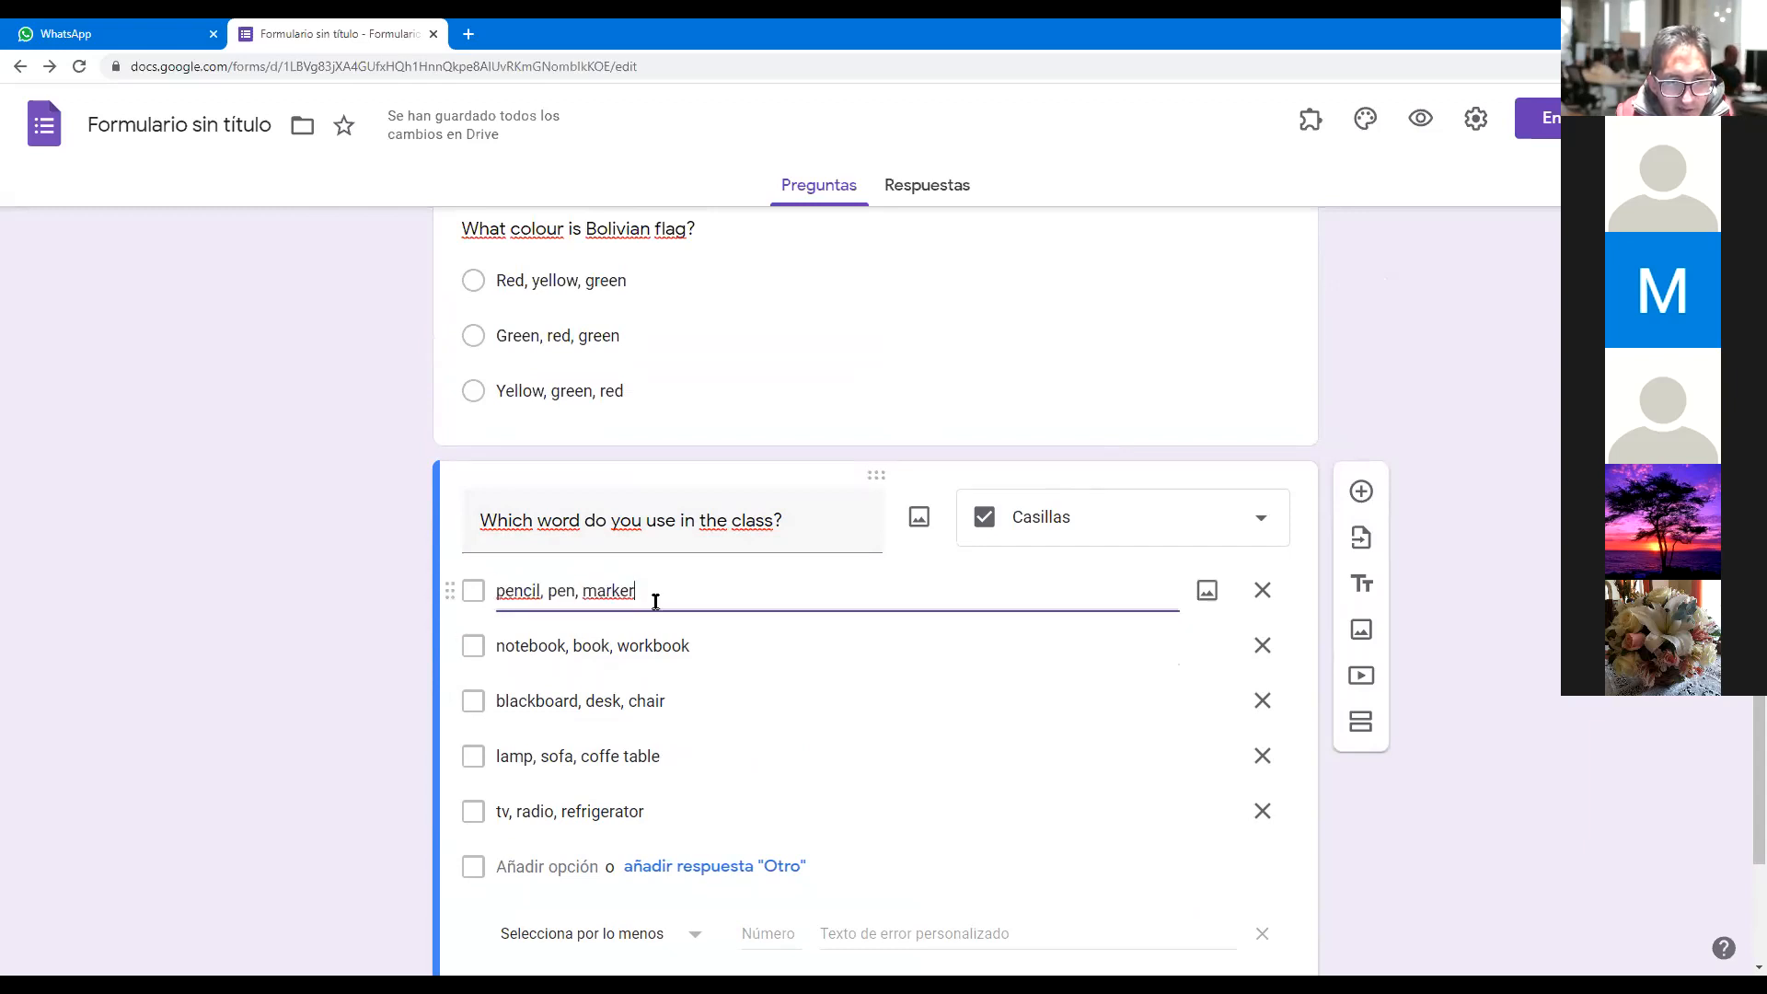
left_click(497, 655)
left_click(616, 686)
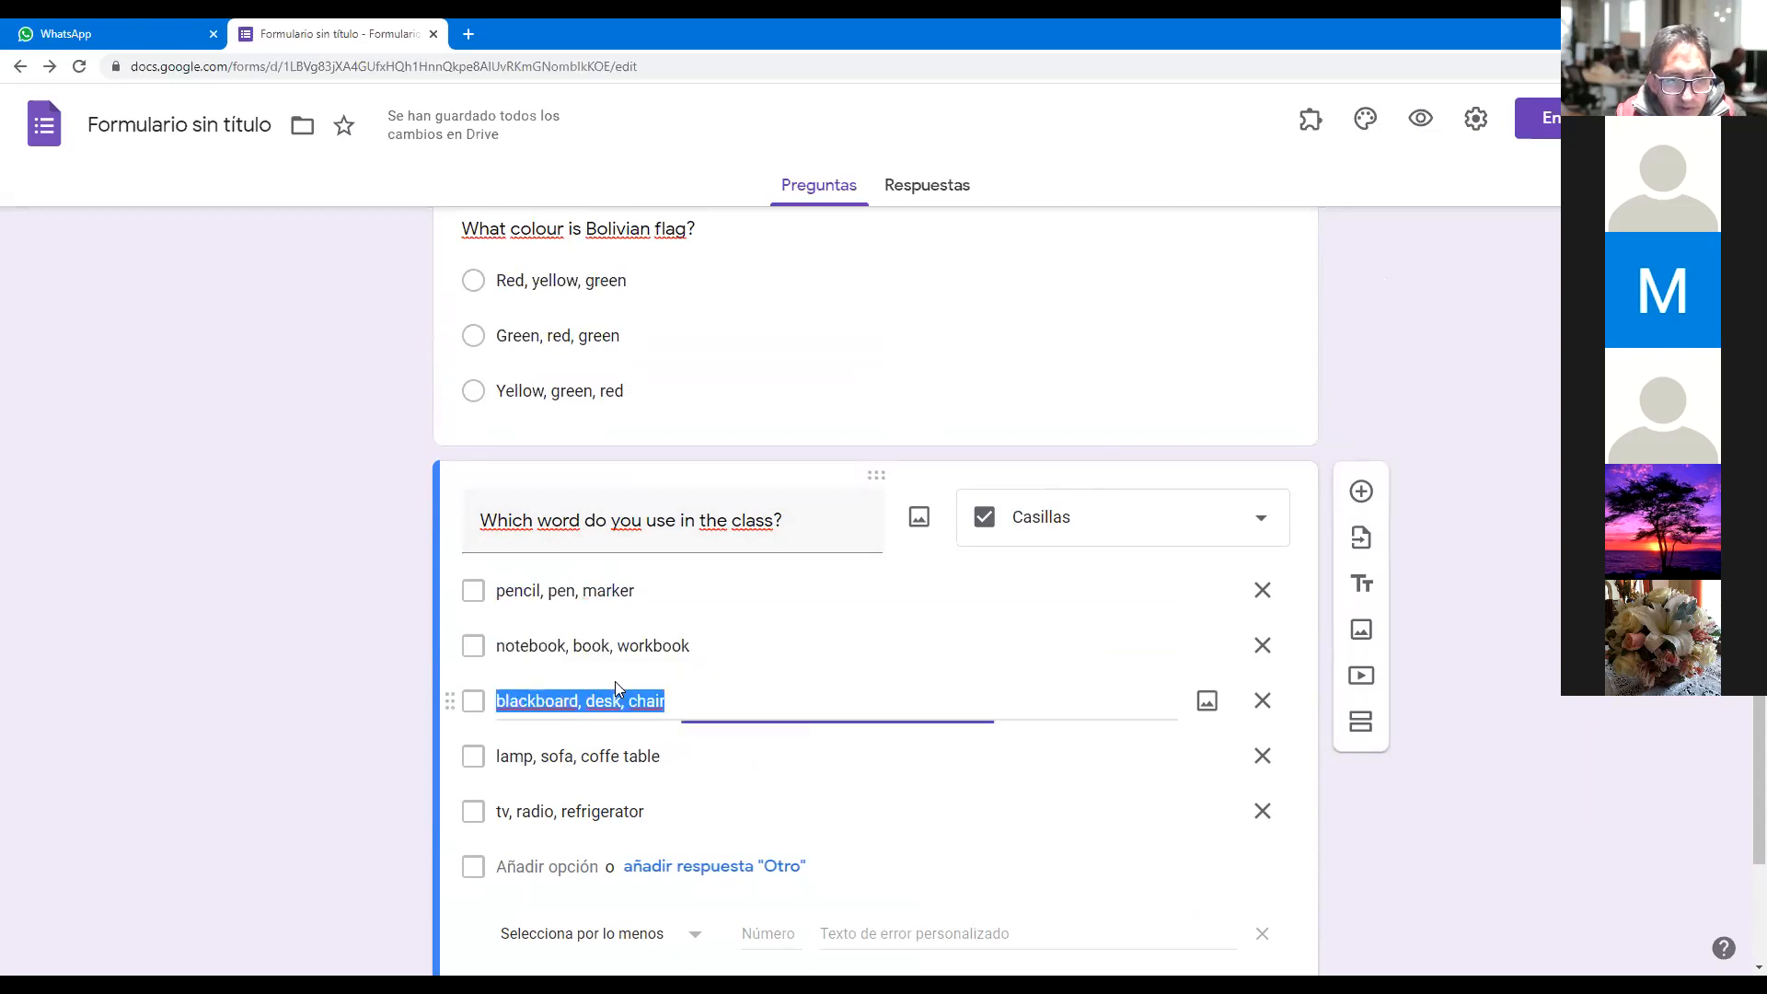
left_click(987, 798)
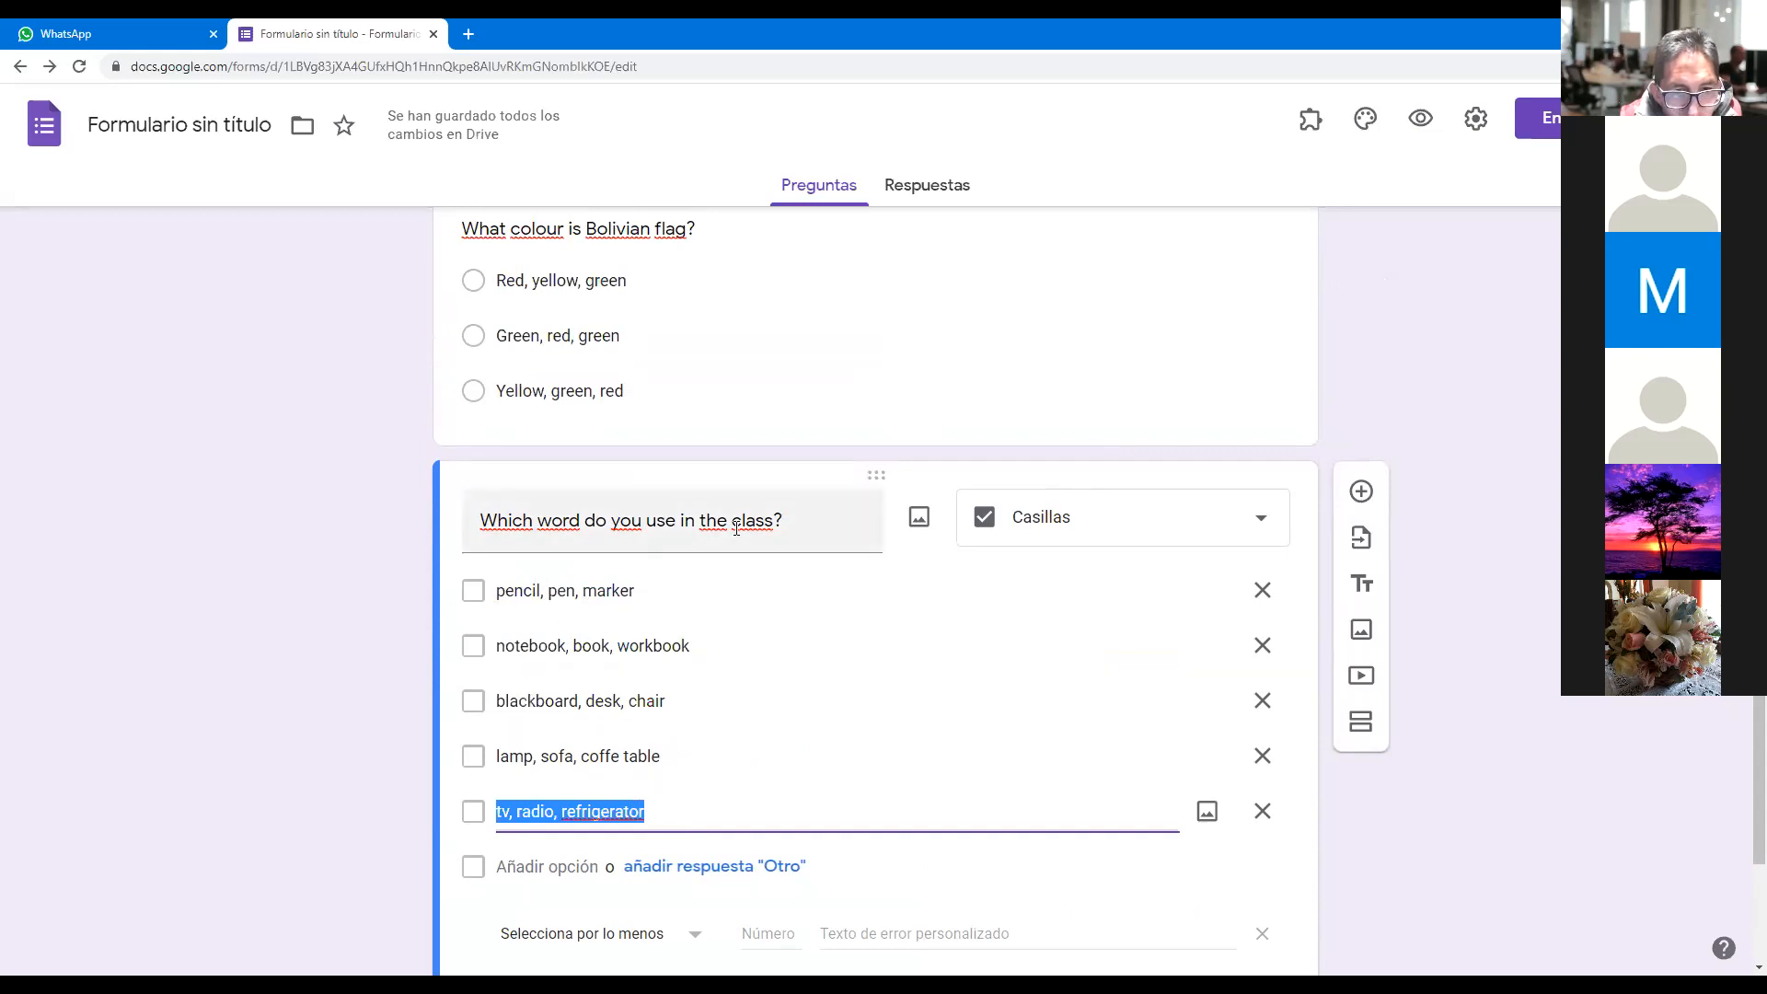
- Append the Spanish translation "(¿Qué palabras se usa en la clase)" to the title of the classroom word question
left_click(788, 516)
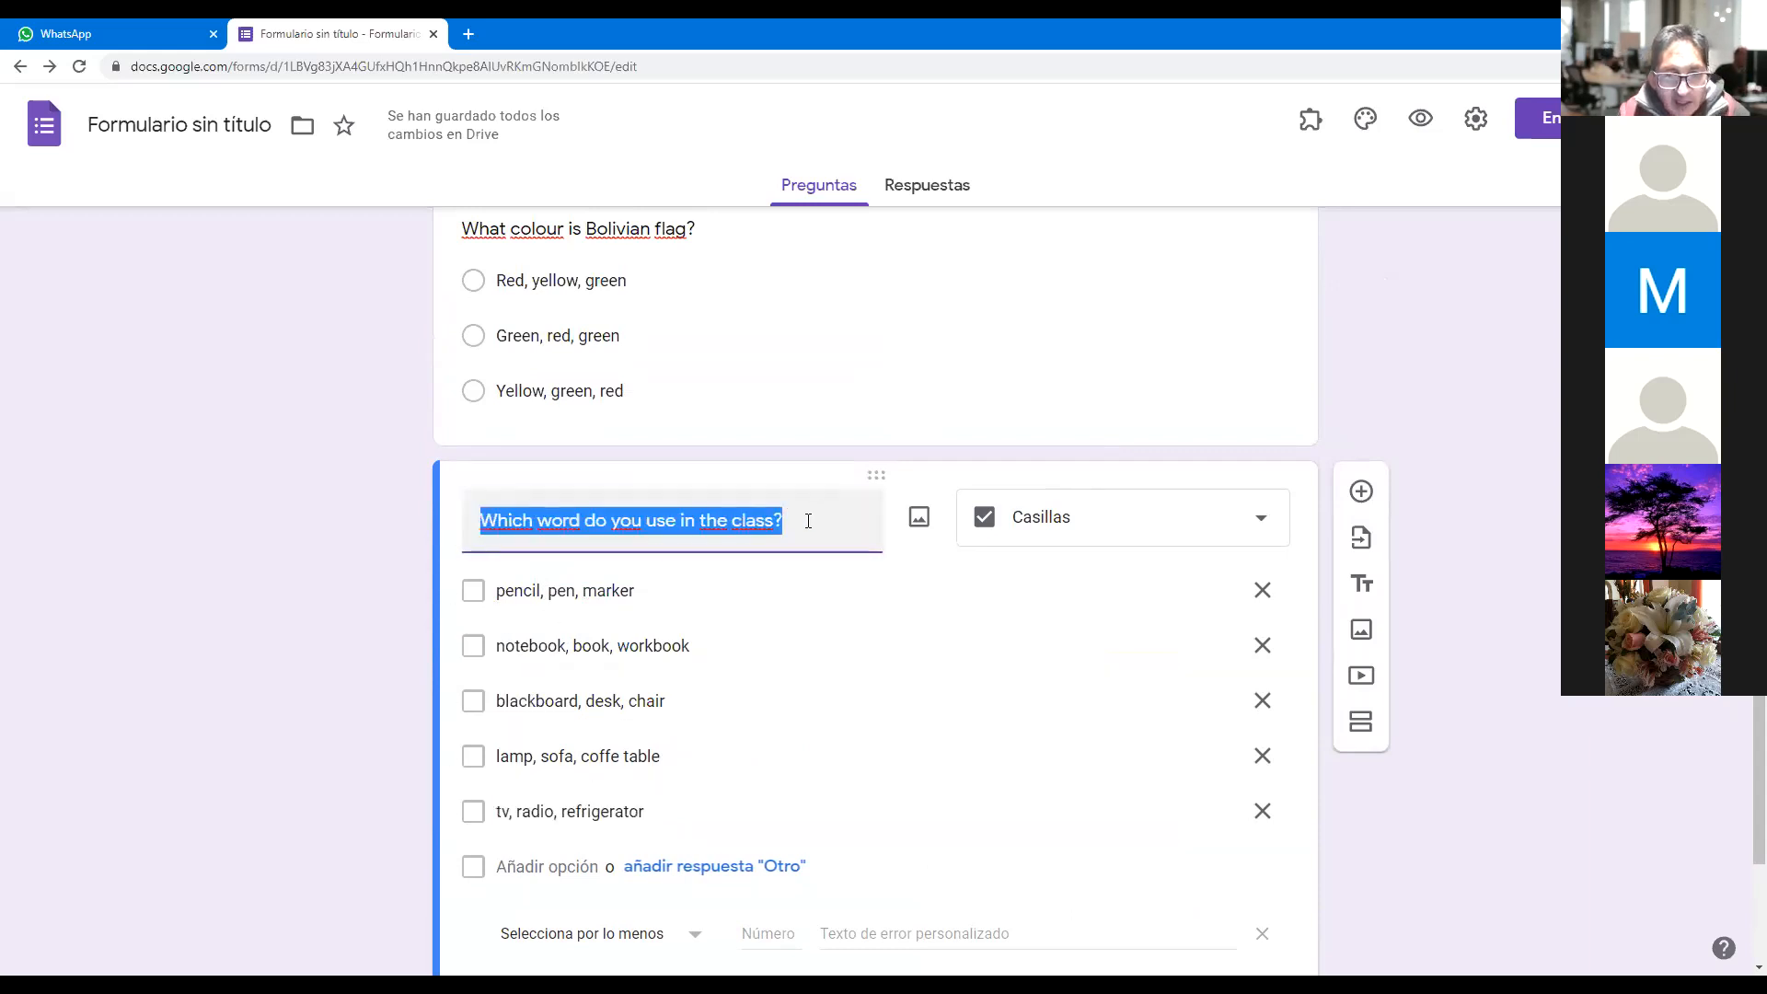
left_click(806, 521)
type("(")
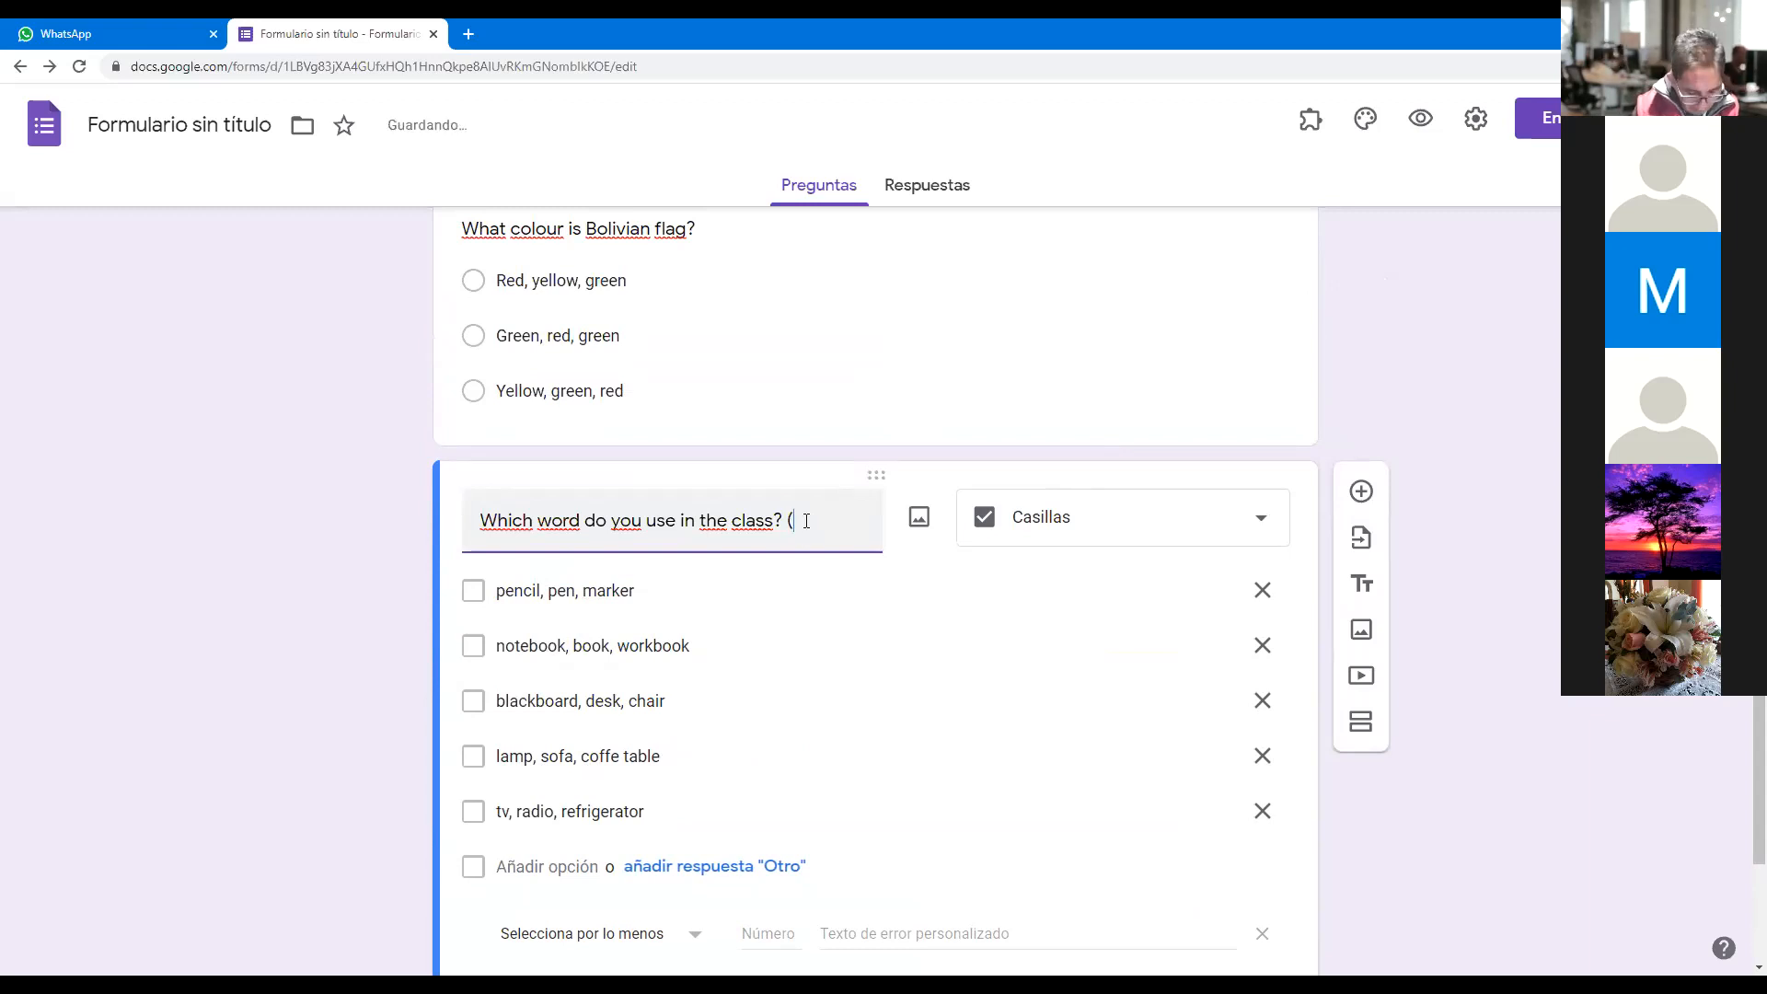
type("¿Cu")
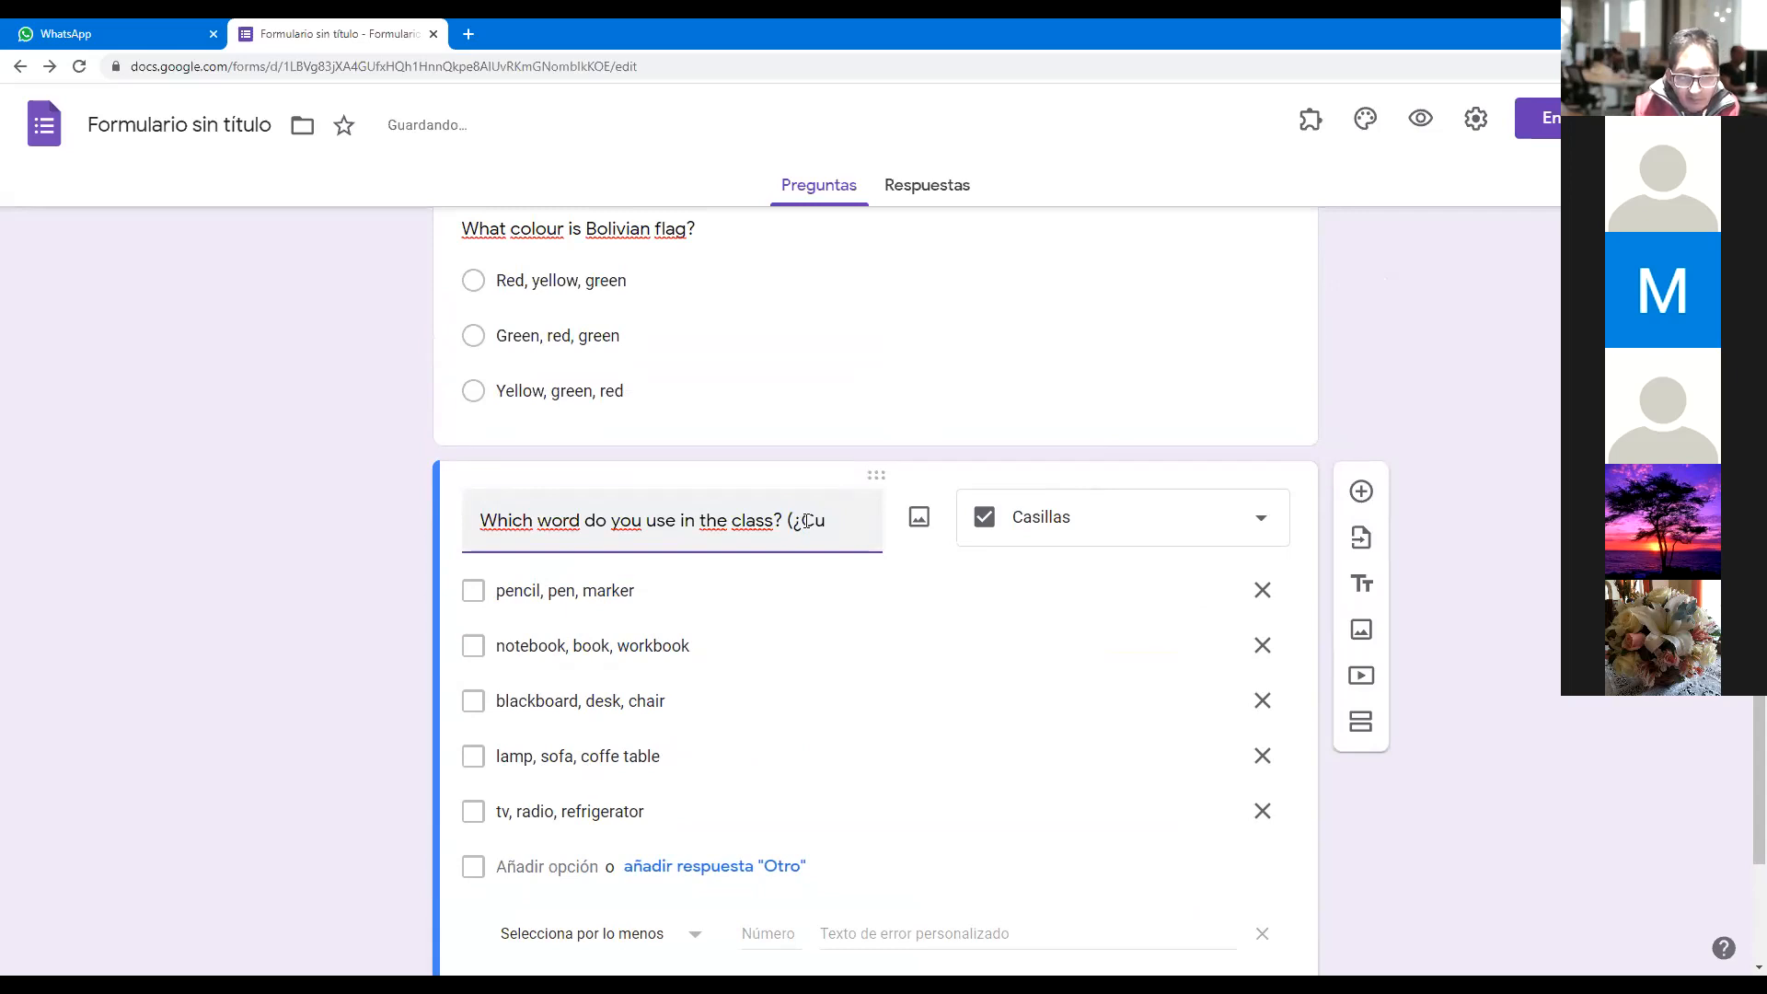
key("BackSpace")
key("BackSpace")
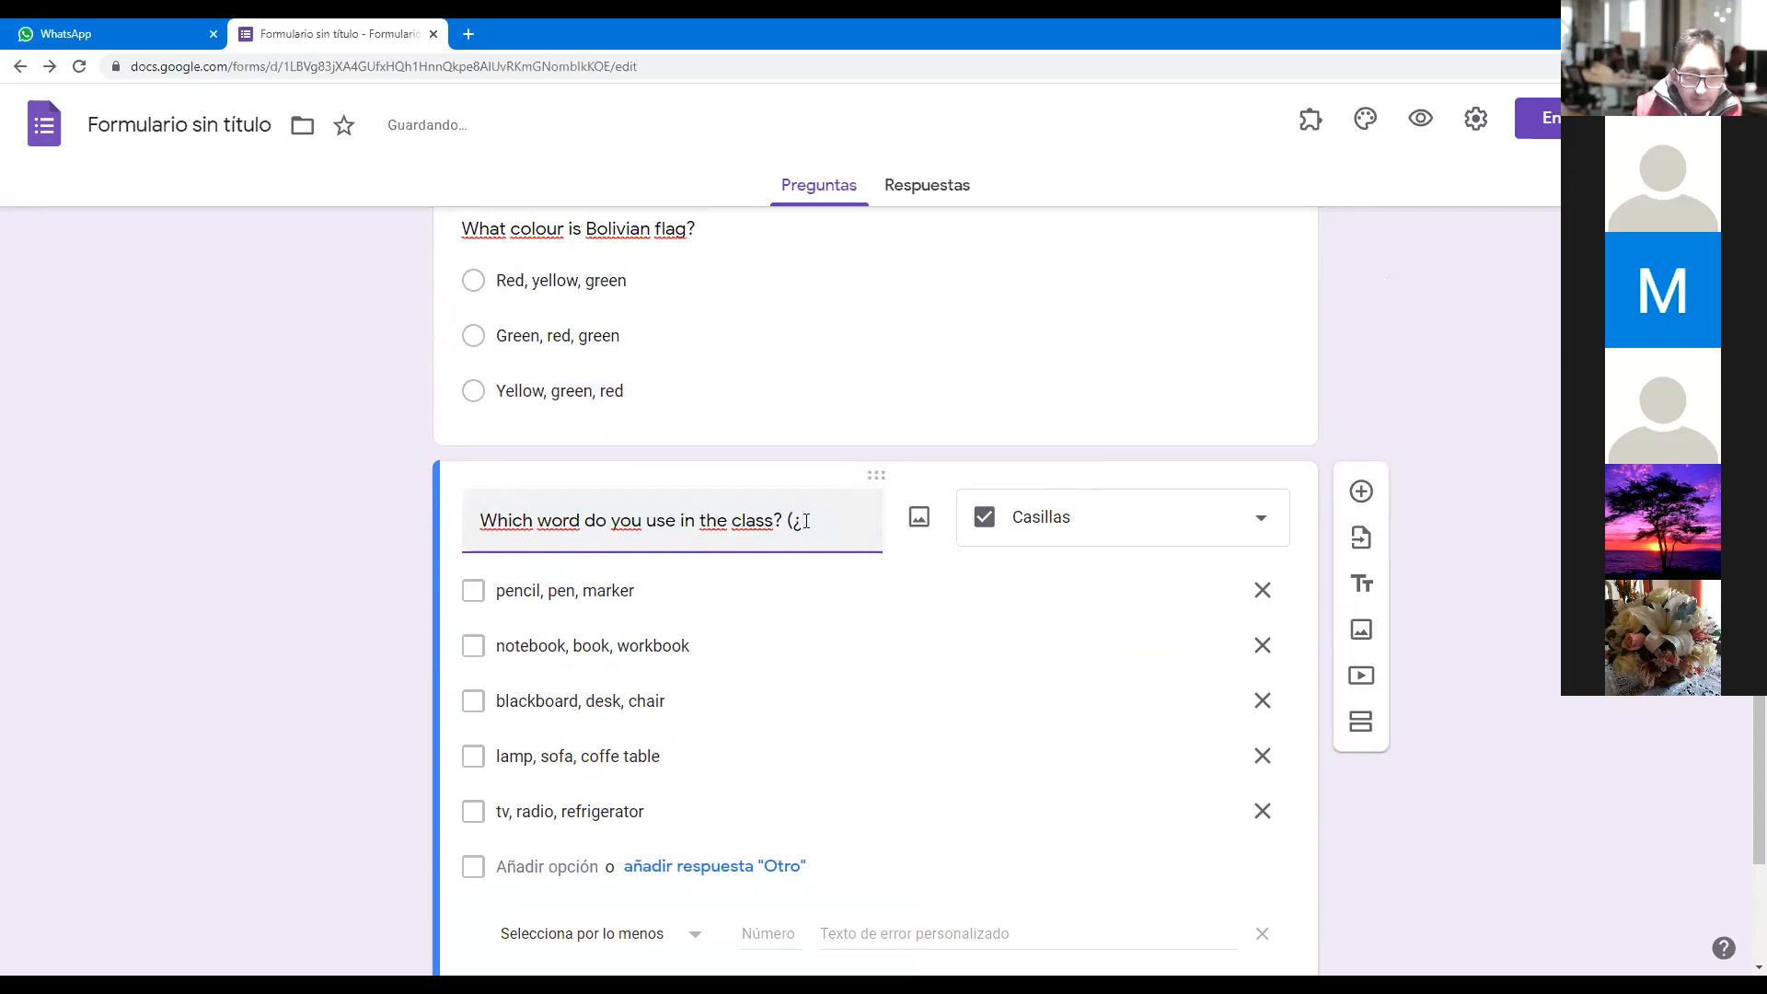
type("Qué")
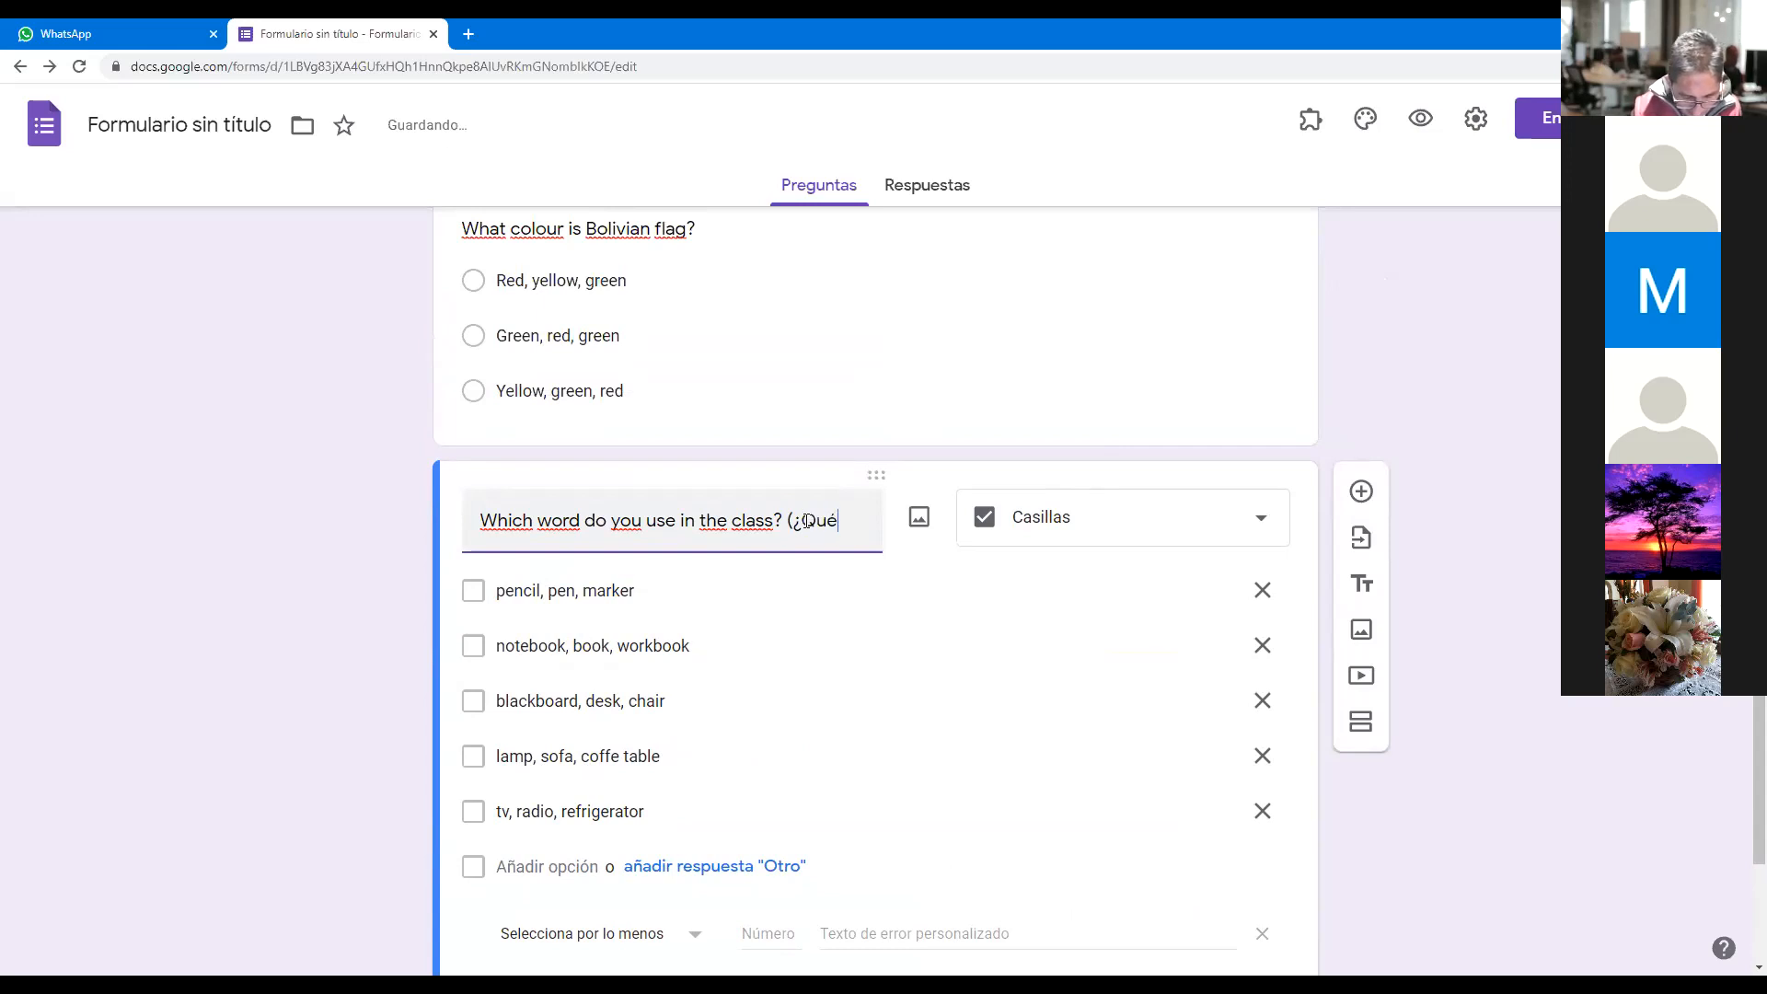
type(" palabras")
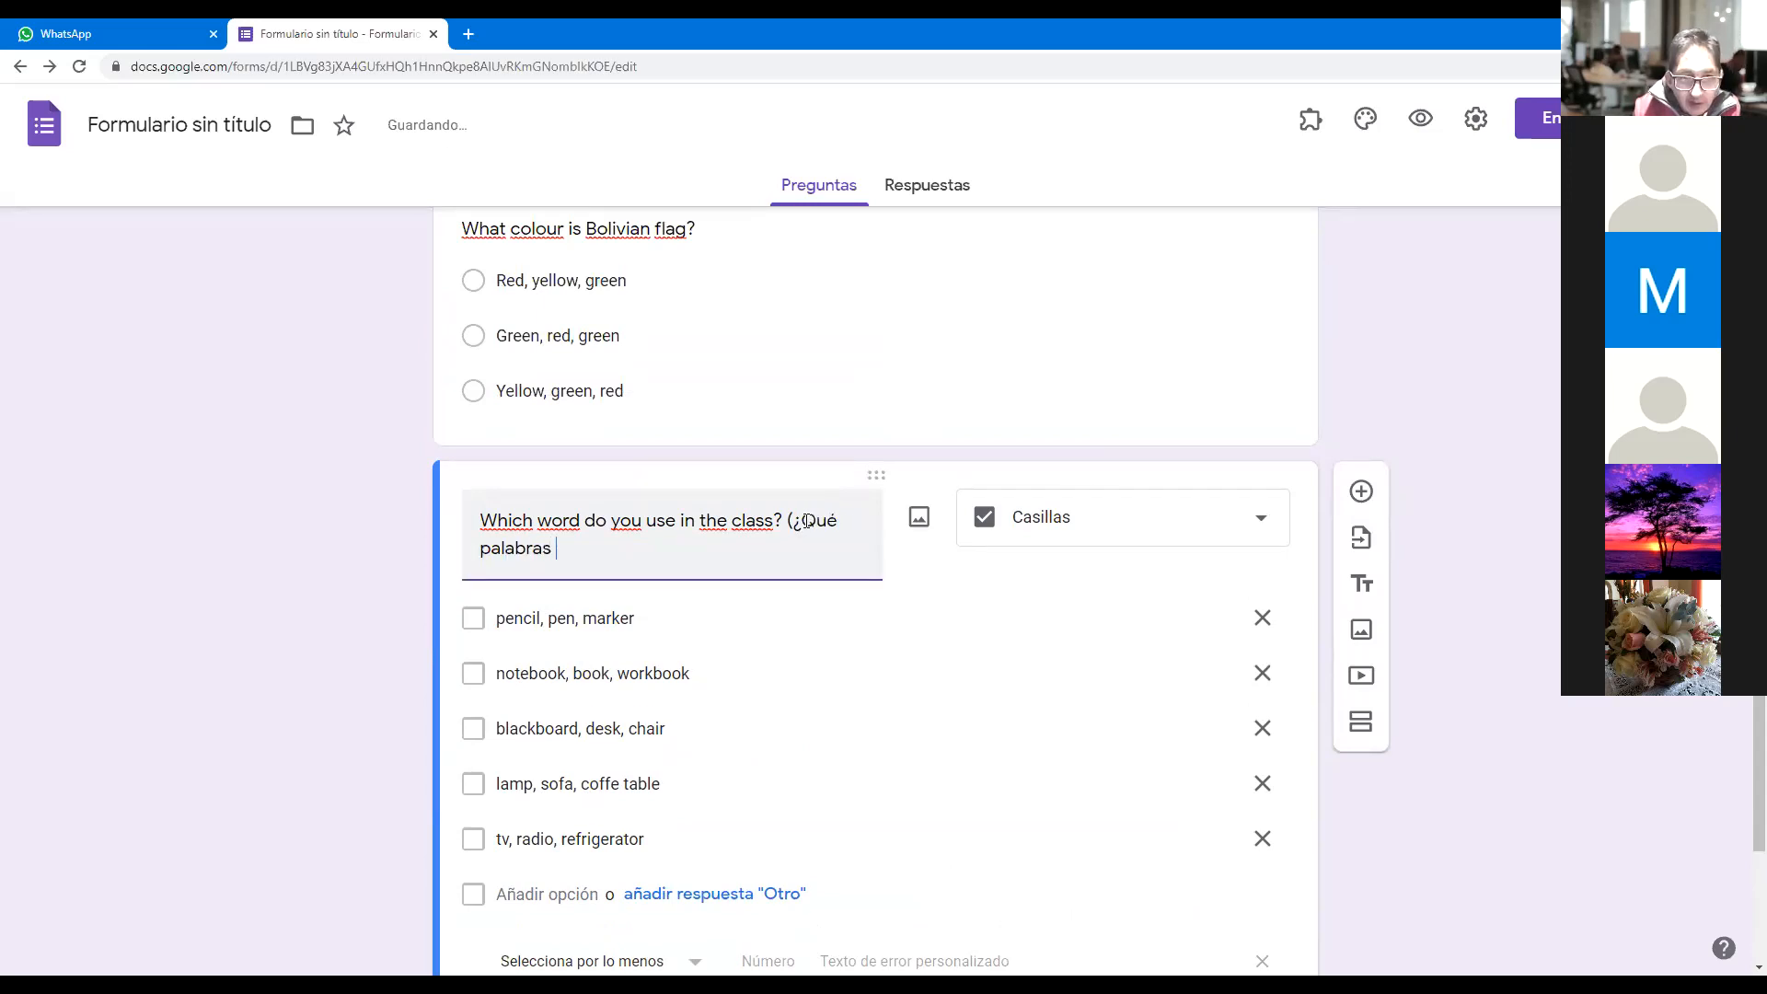
type(" s")
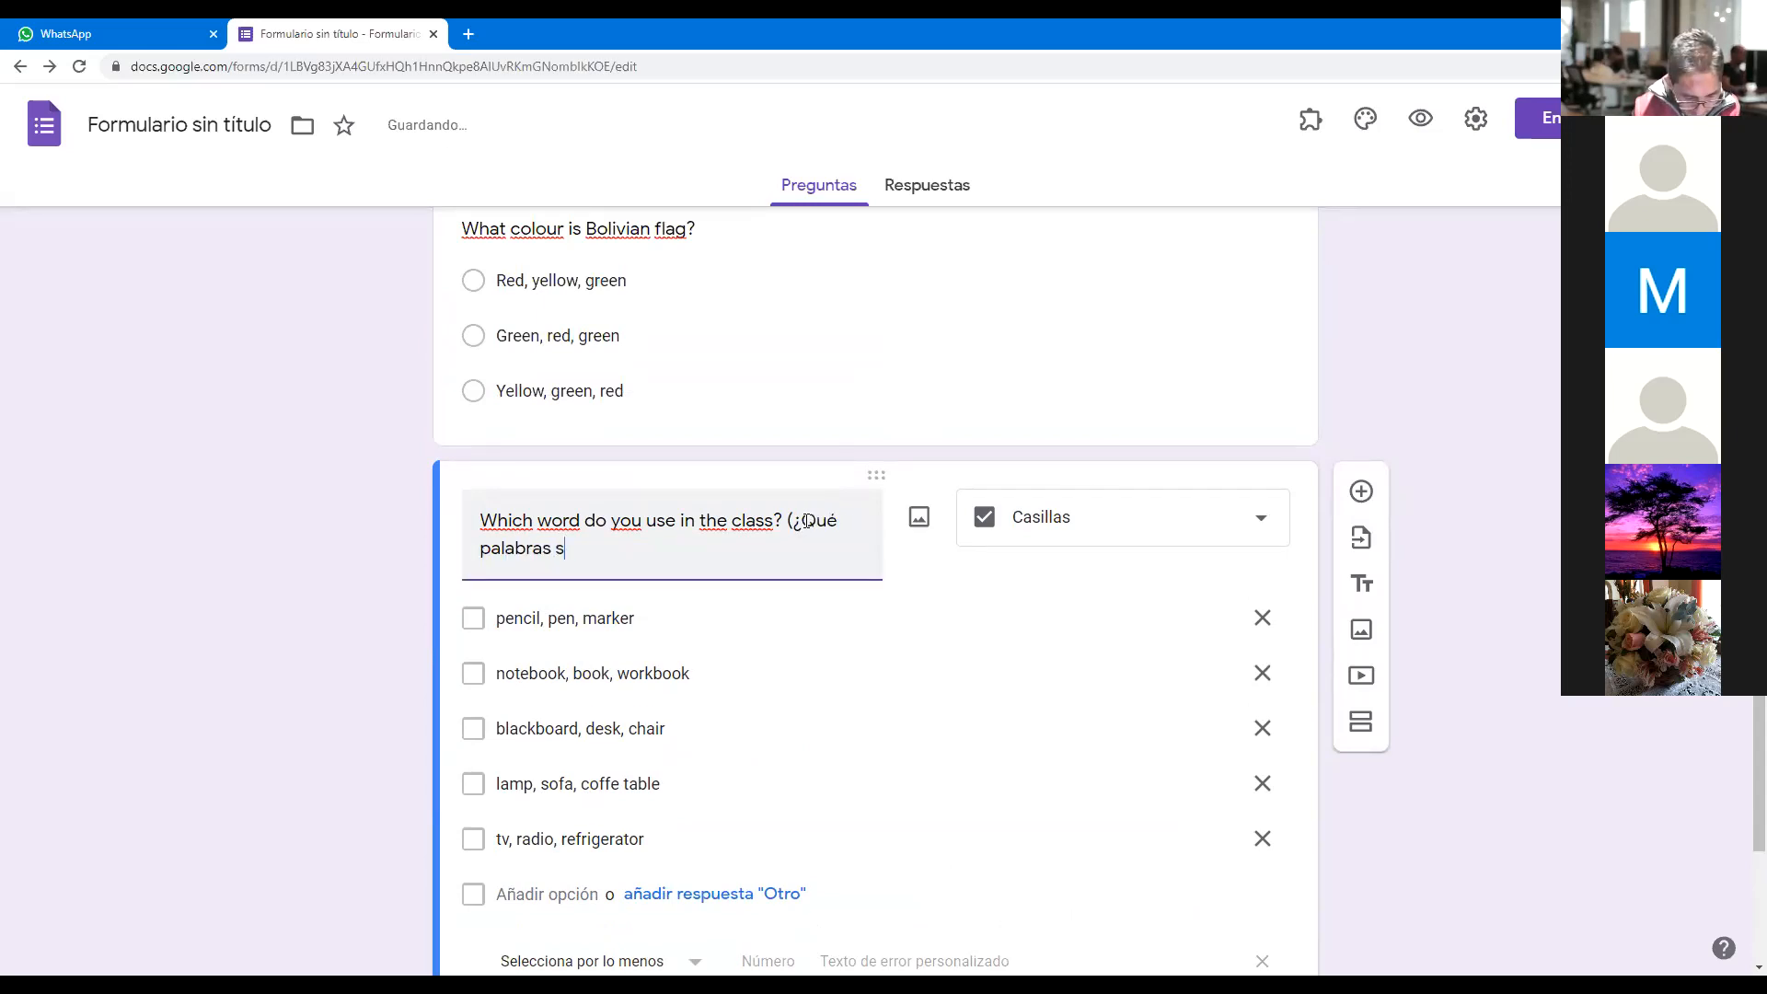
type("e usa en la ")
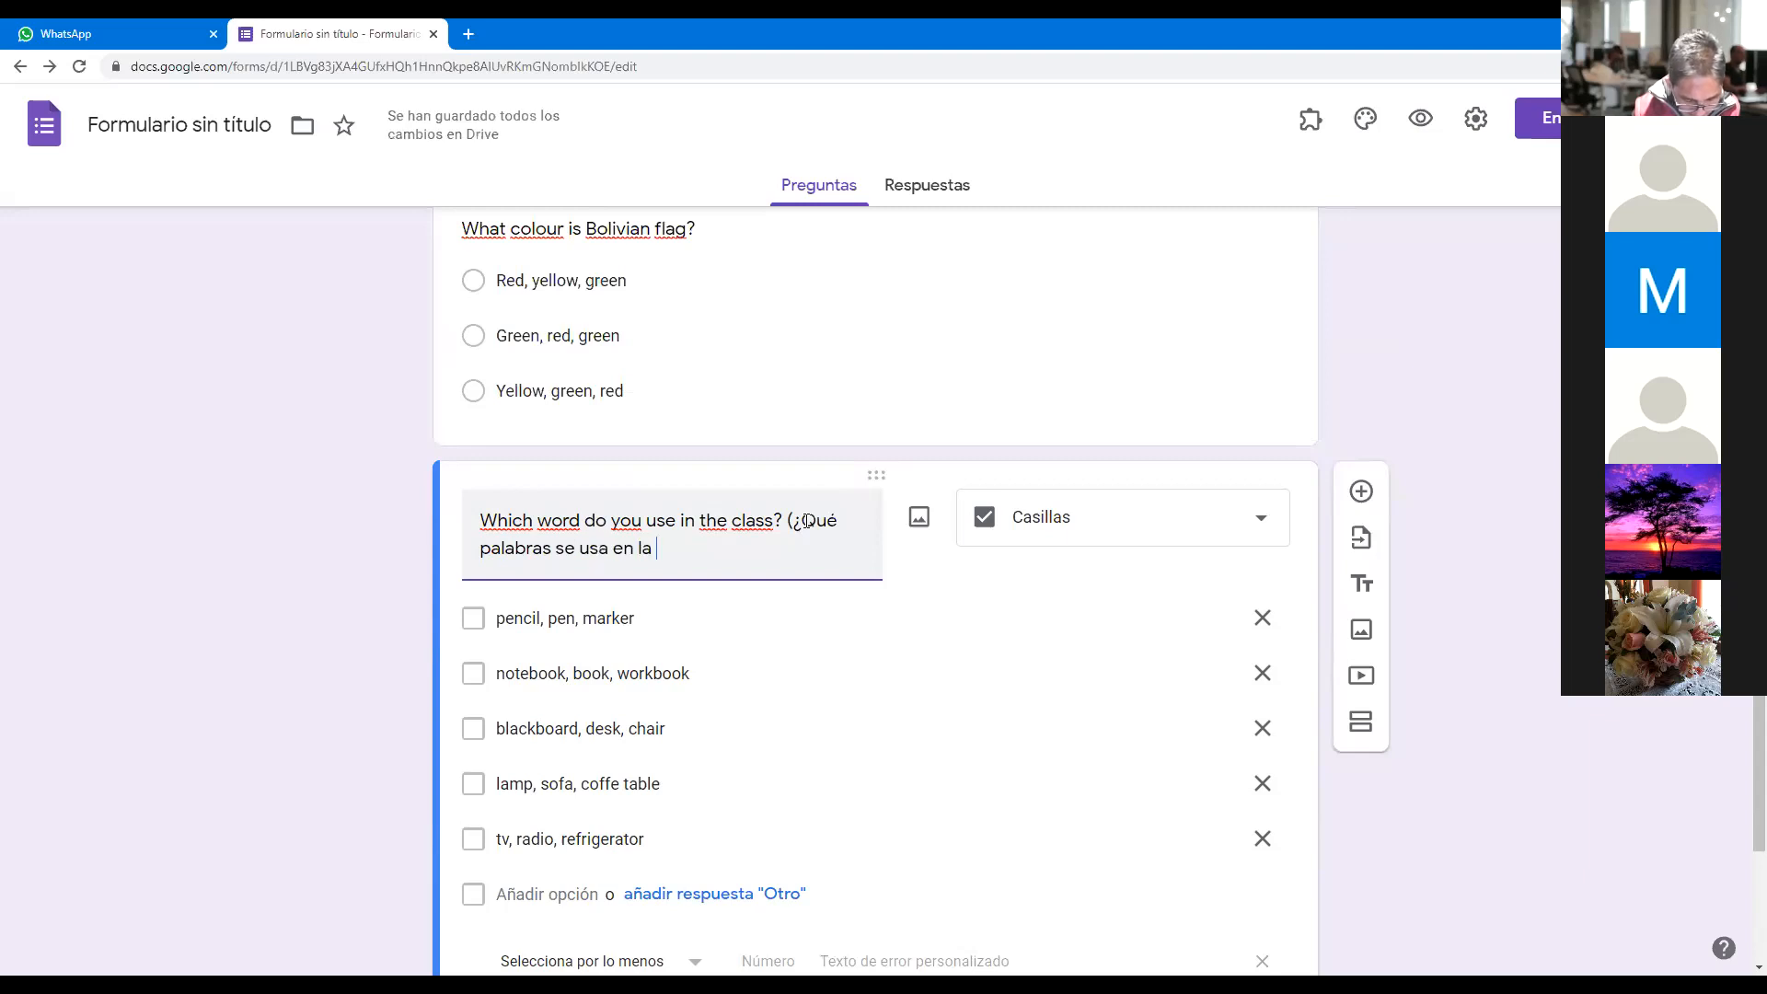
type("clase)")
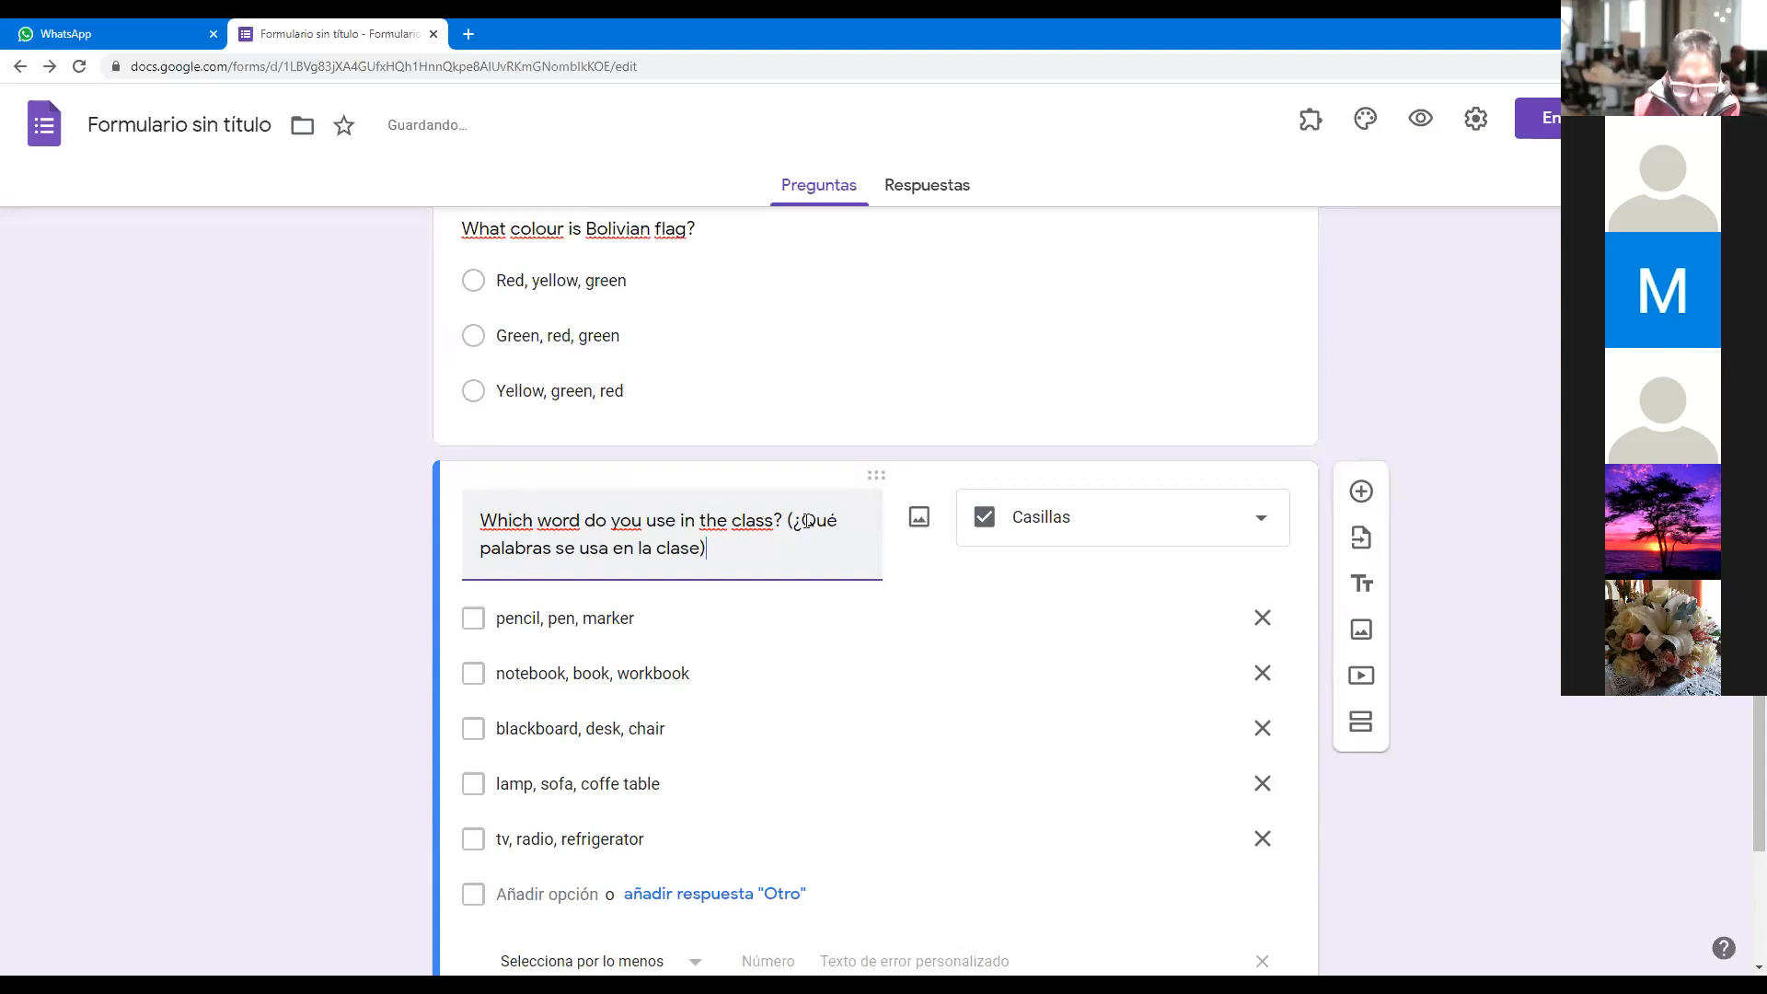
left_click(1212, 467)
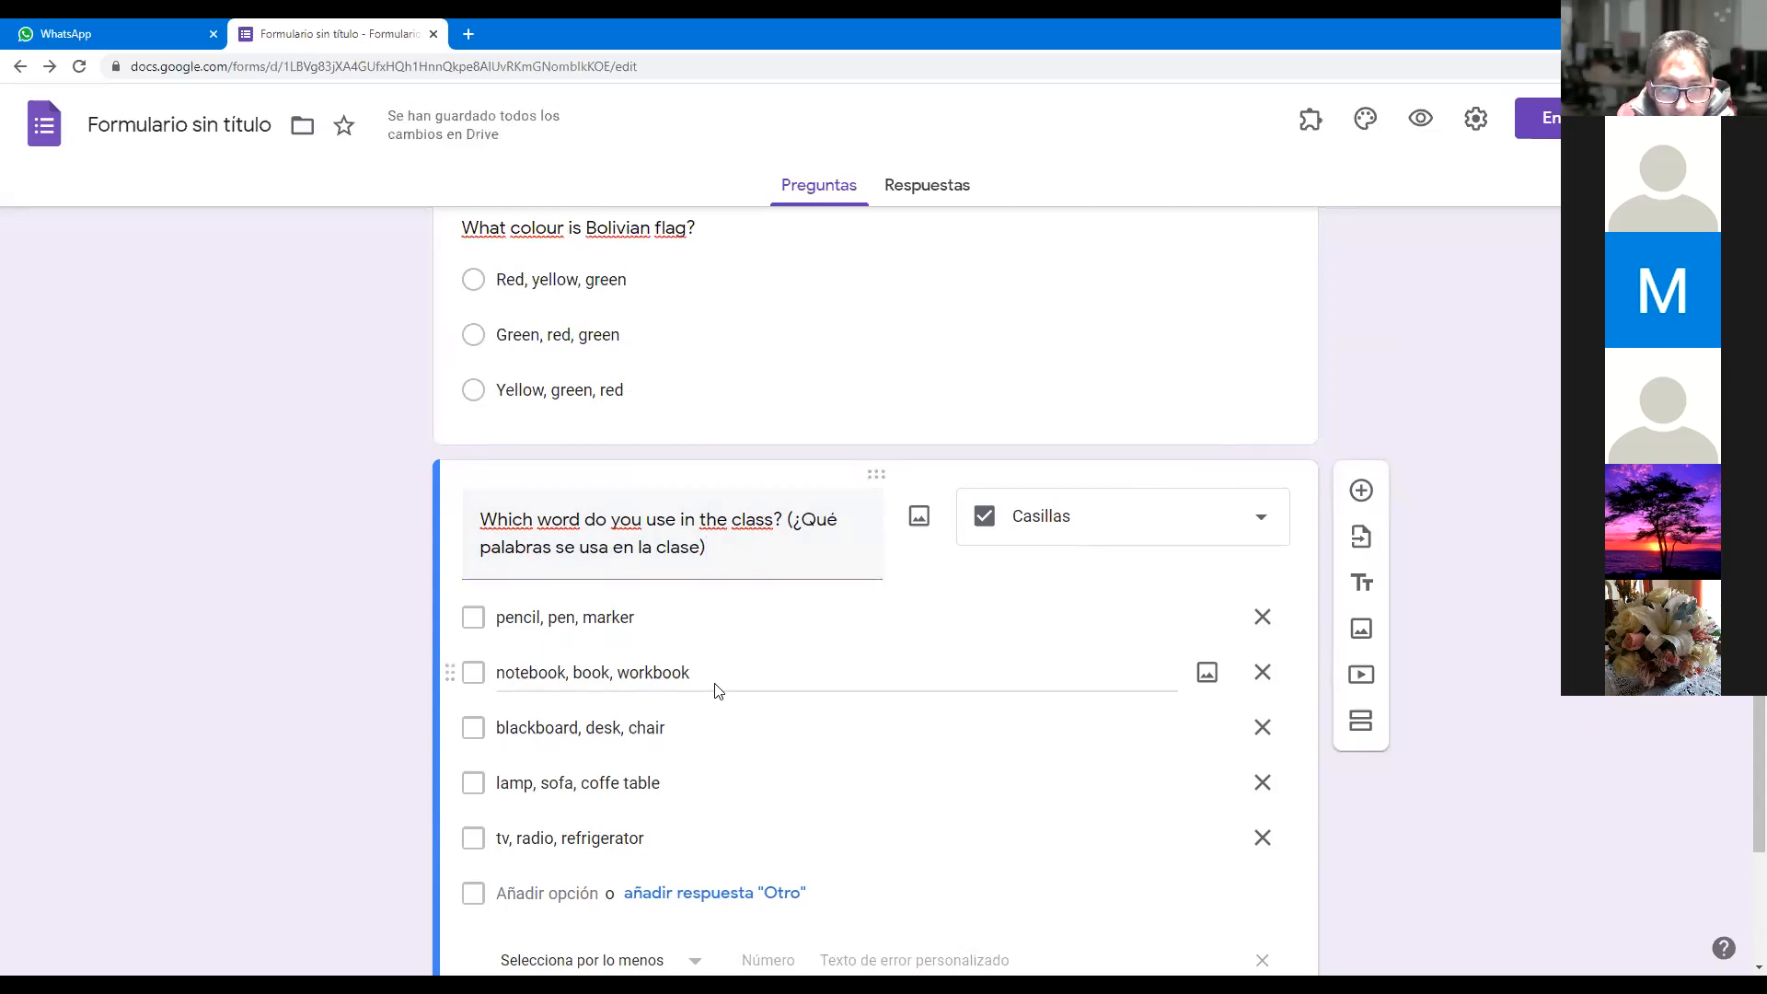
- Review all the questions in the form, from the GREETINGS header to the classroom word question
scroll(732, 670, "down", 1)
scroll(732, 669, "up", 6)
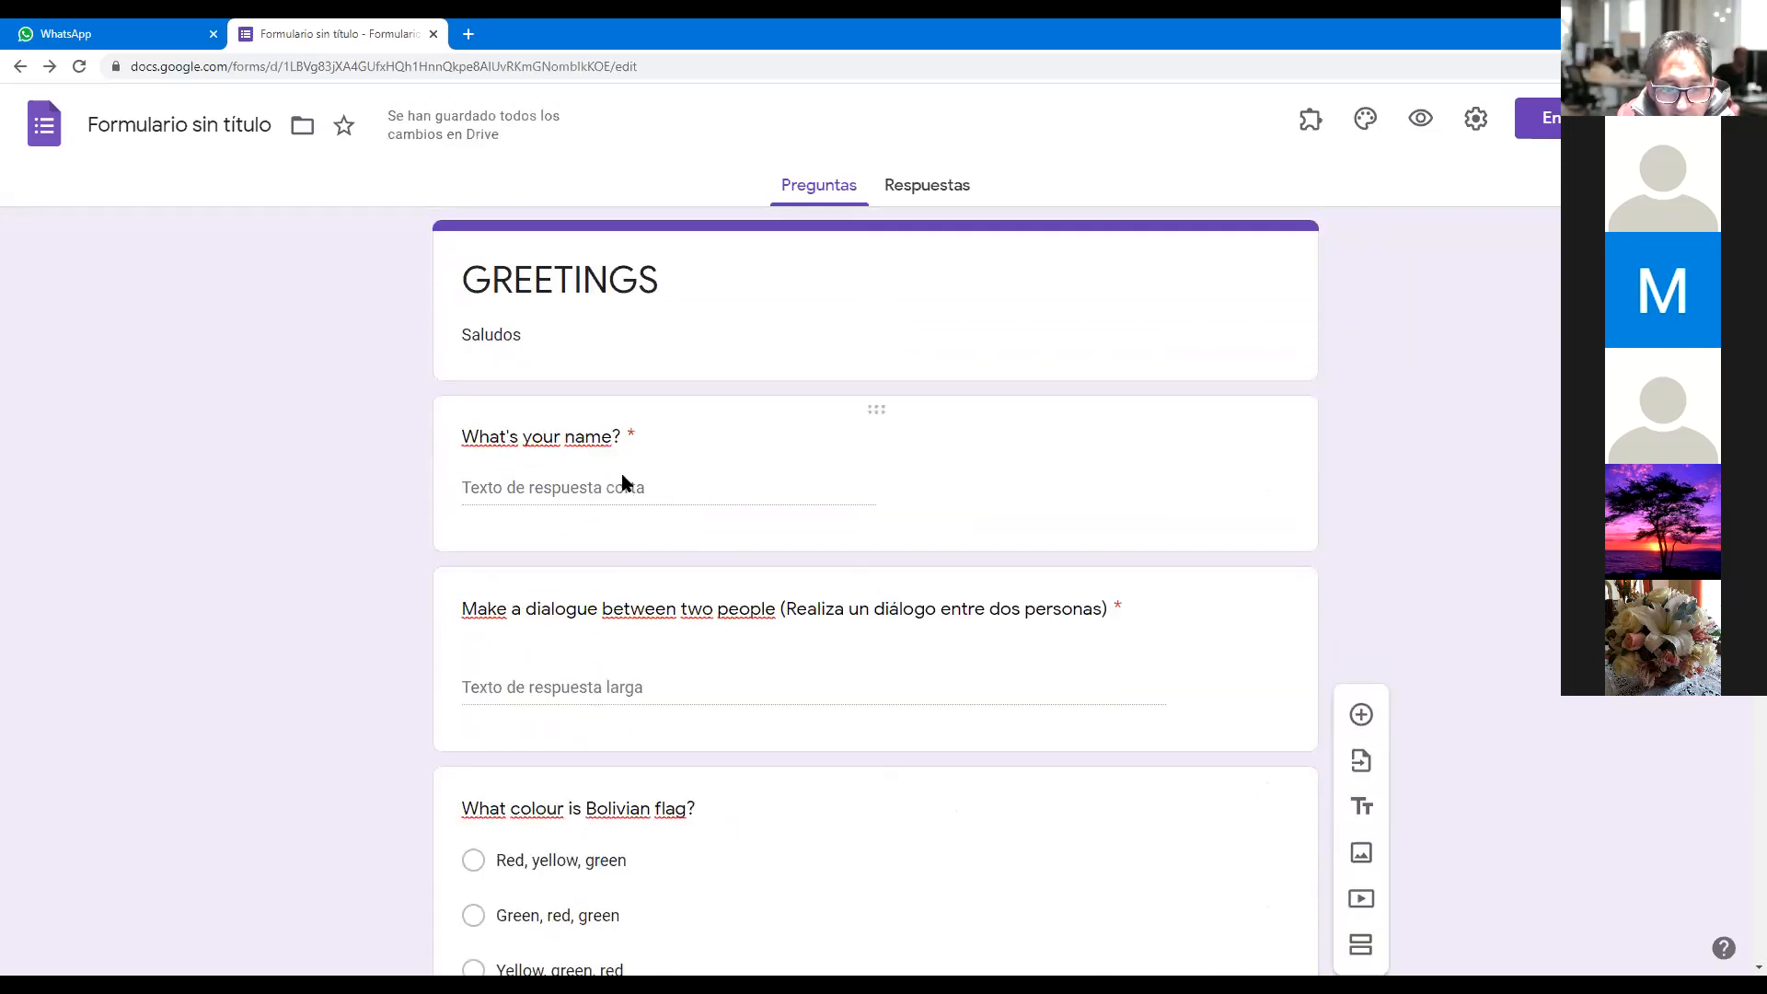
scroll(635, 483, "down", 2)
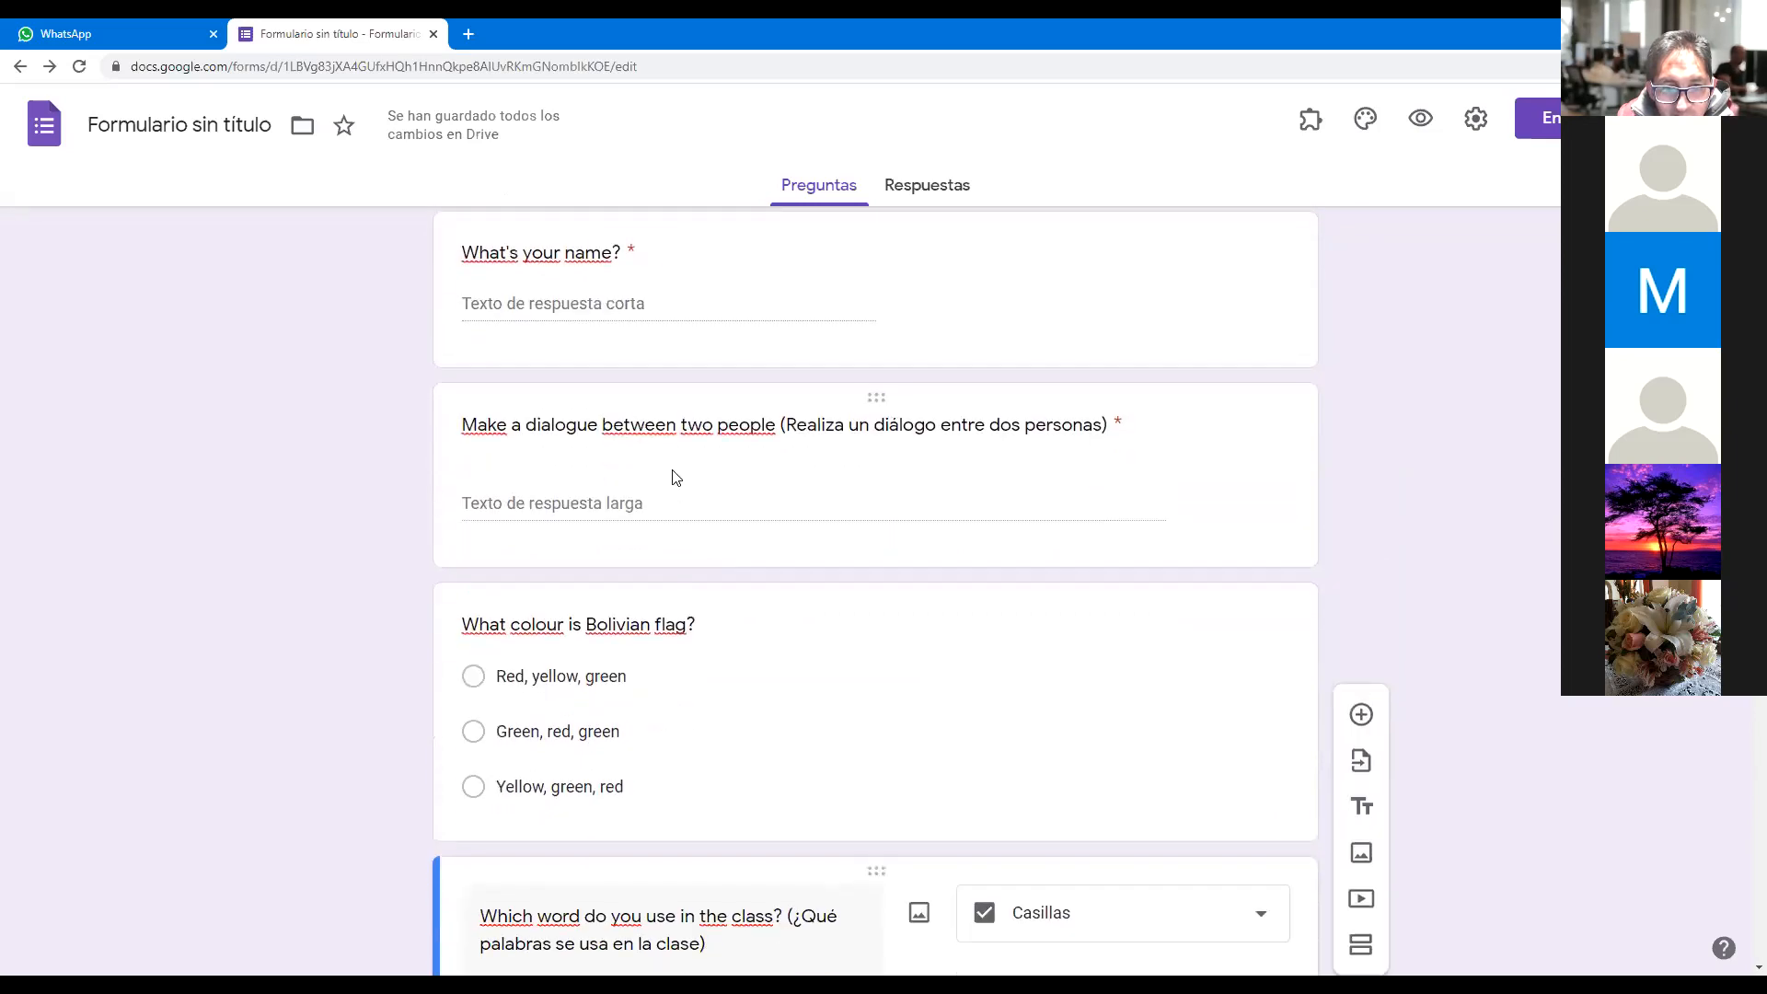
scroll(690, 477, "down", 1)
scroll(705, 476, "down", 1)
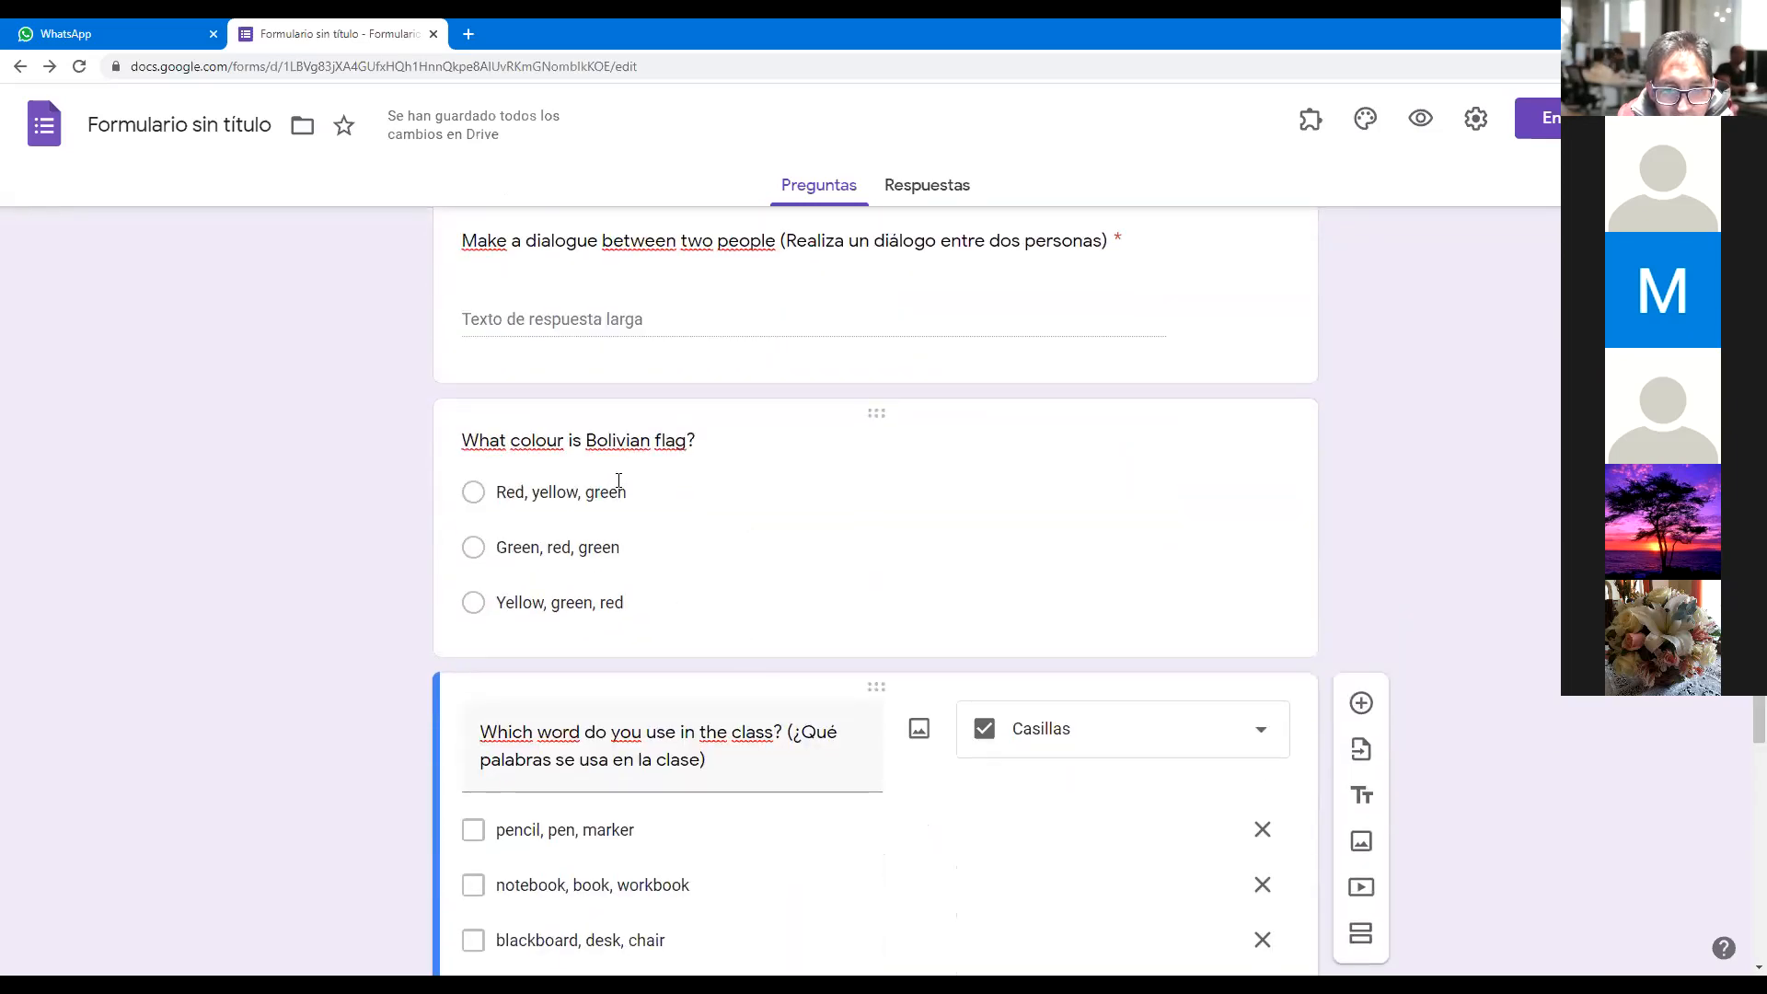
scroll(672, 552, "down", 5)
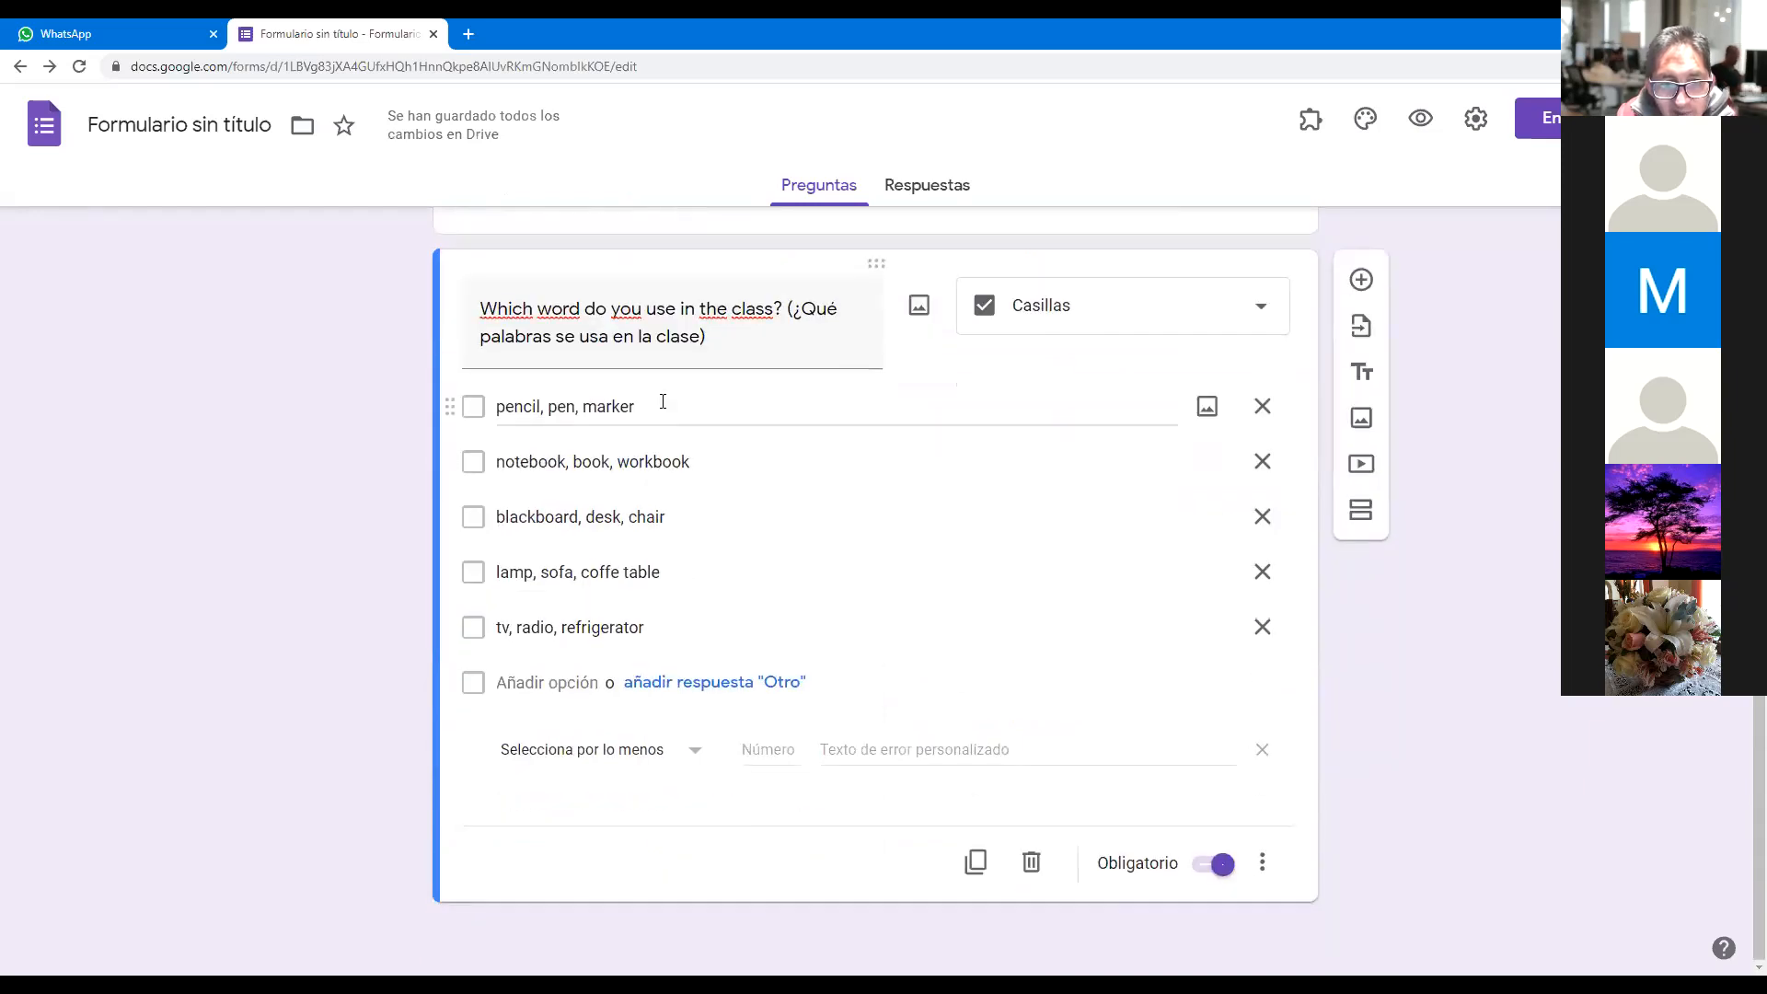
scroll(700, 433, "up", 9)
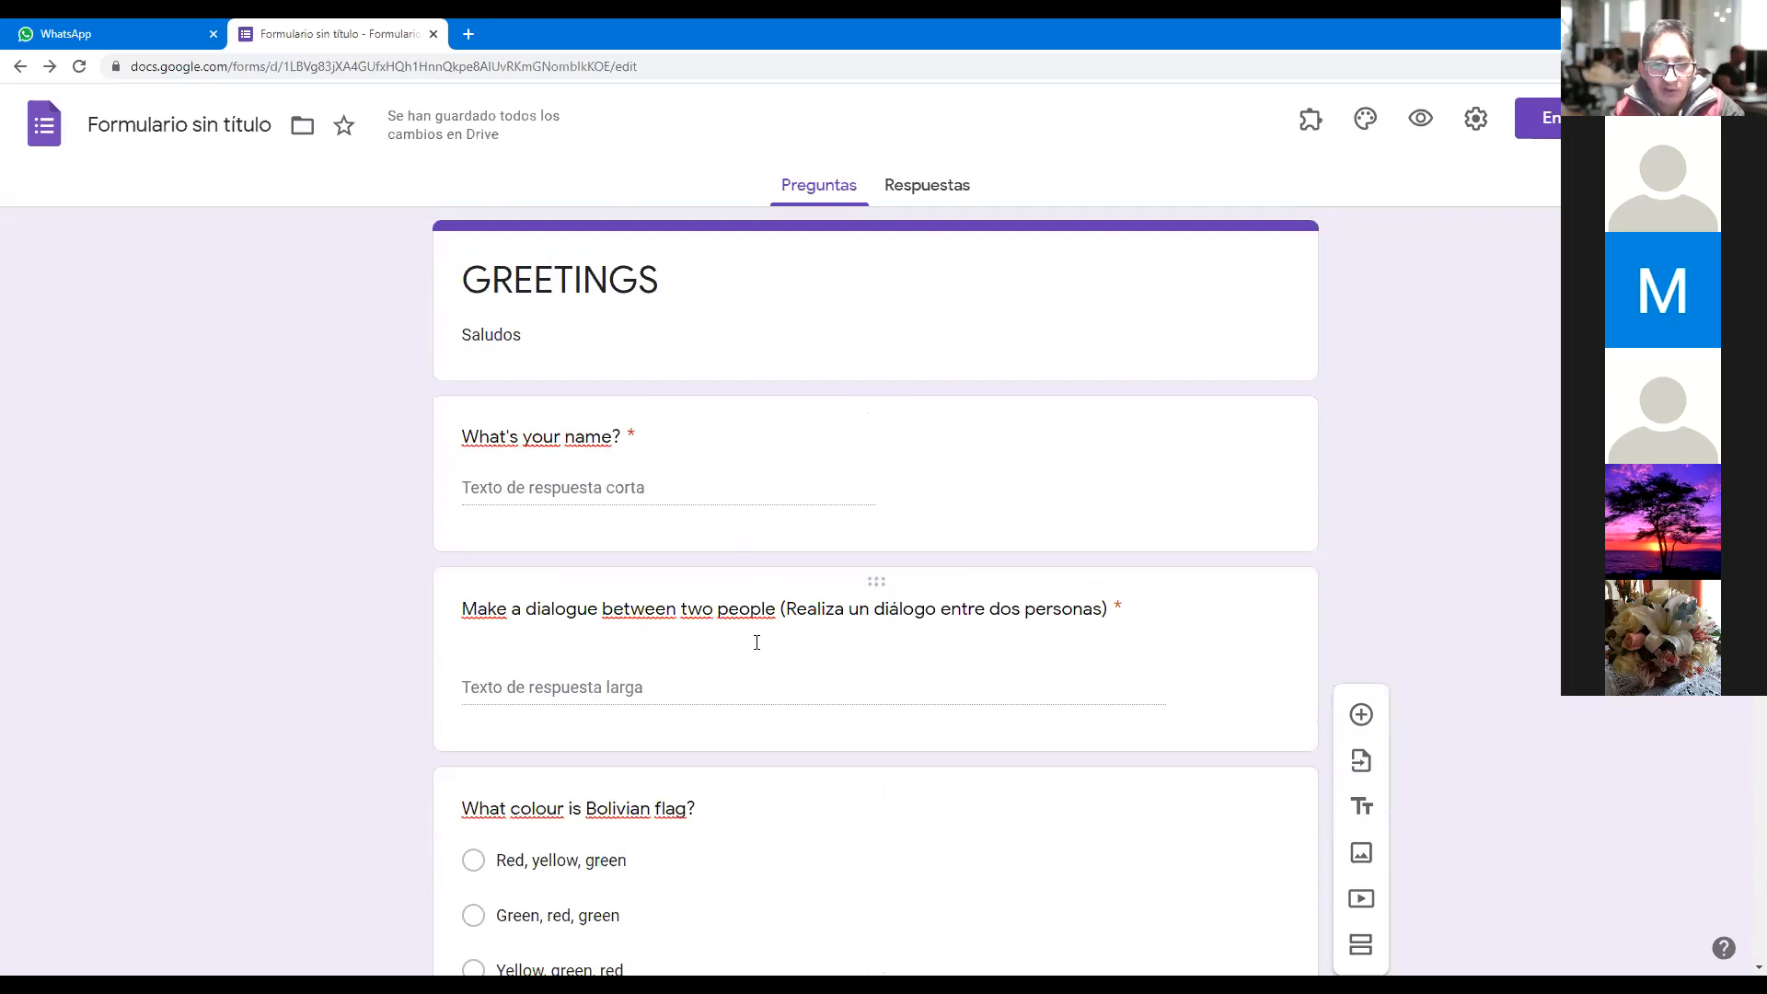
scroll(754, 639, "down", 2)
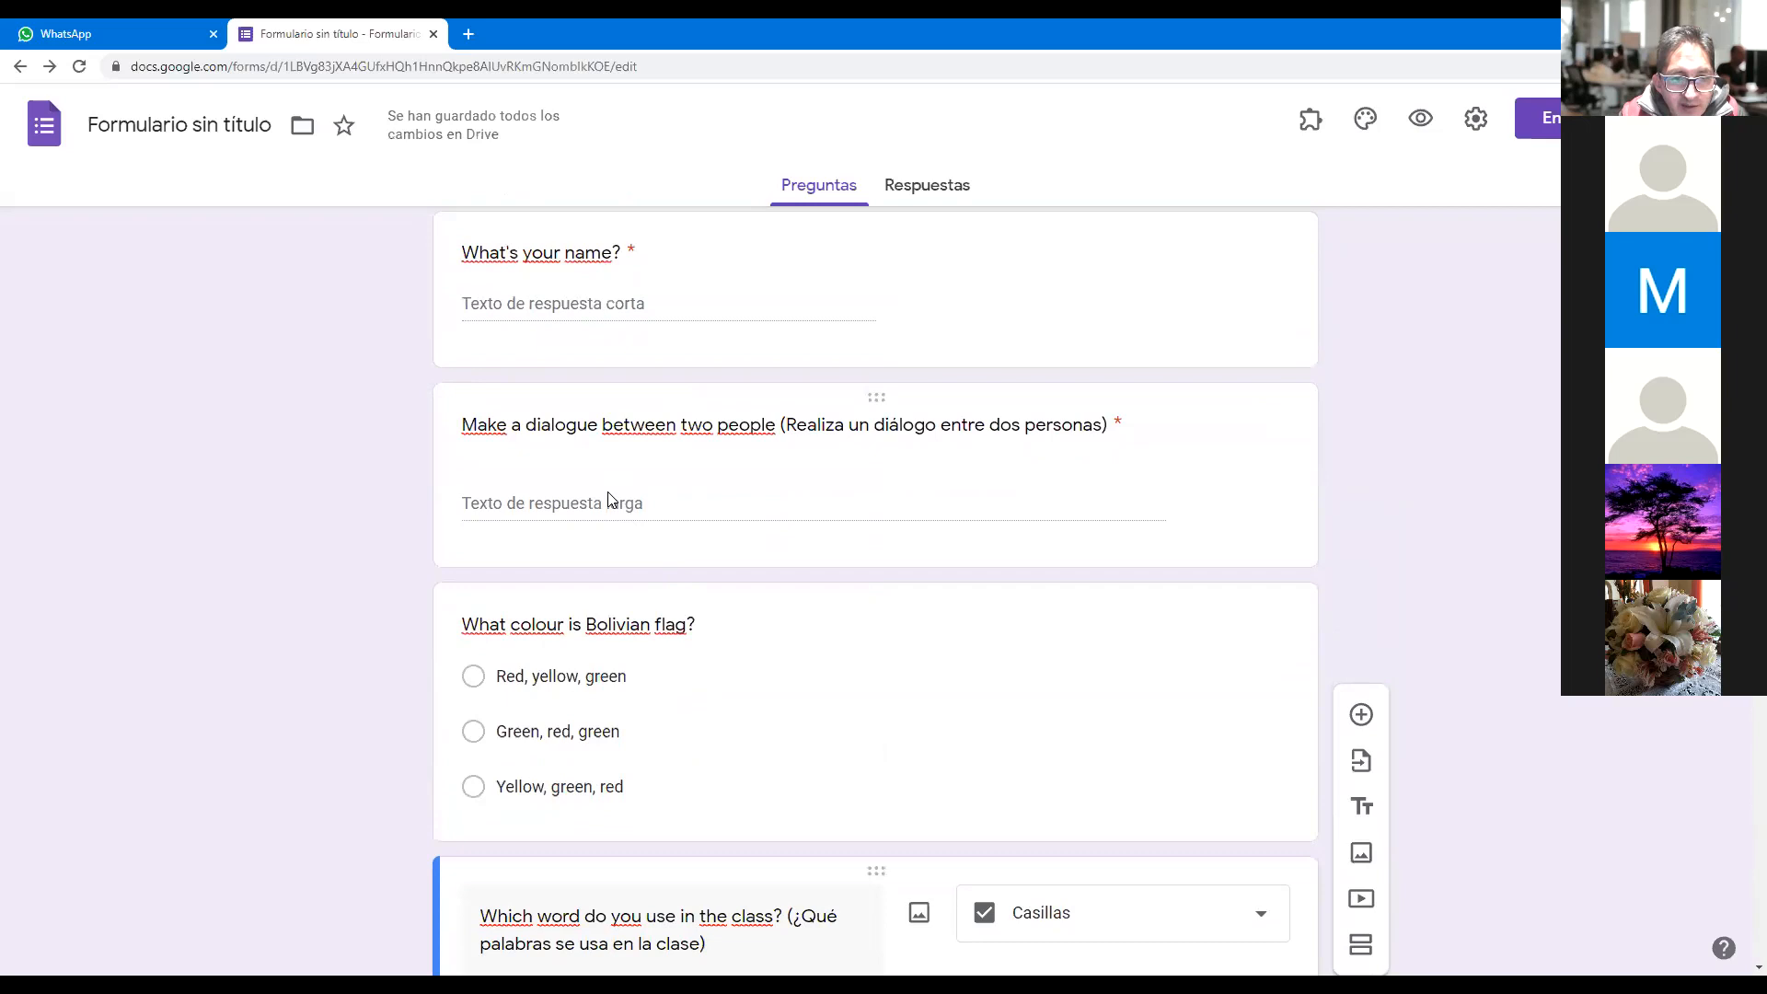
scroll(650, 524, "down", 1)
scroll(650, 524, "up", 1)
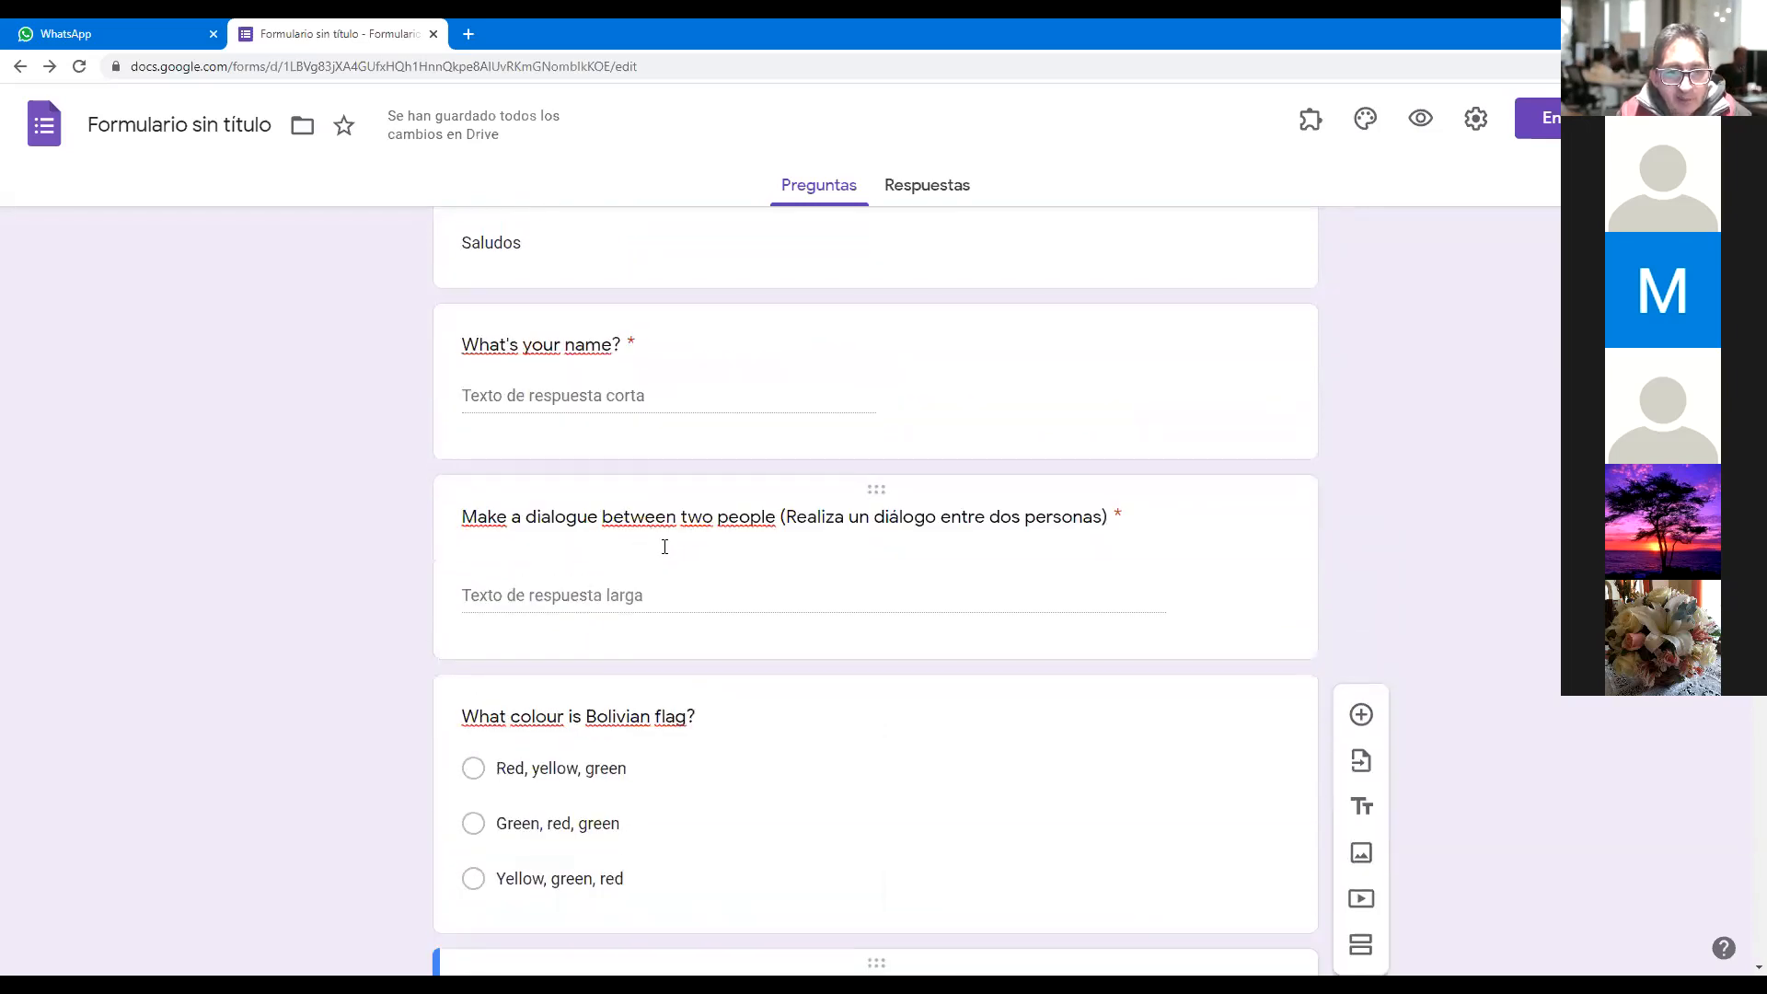
scroll(663, 540, "down", 4)
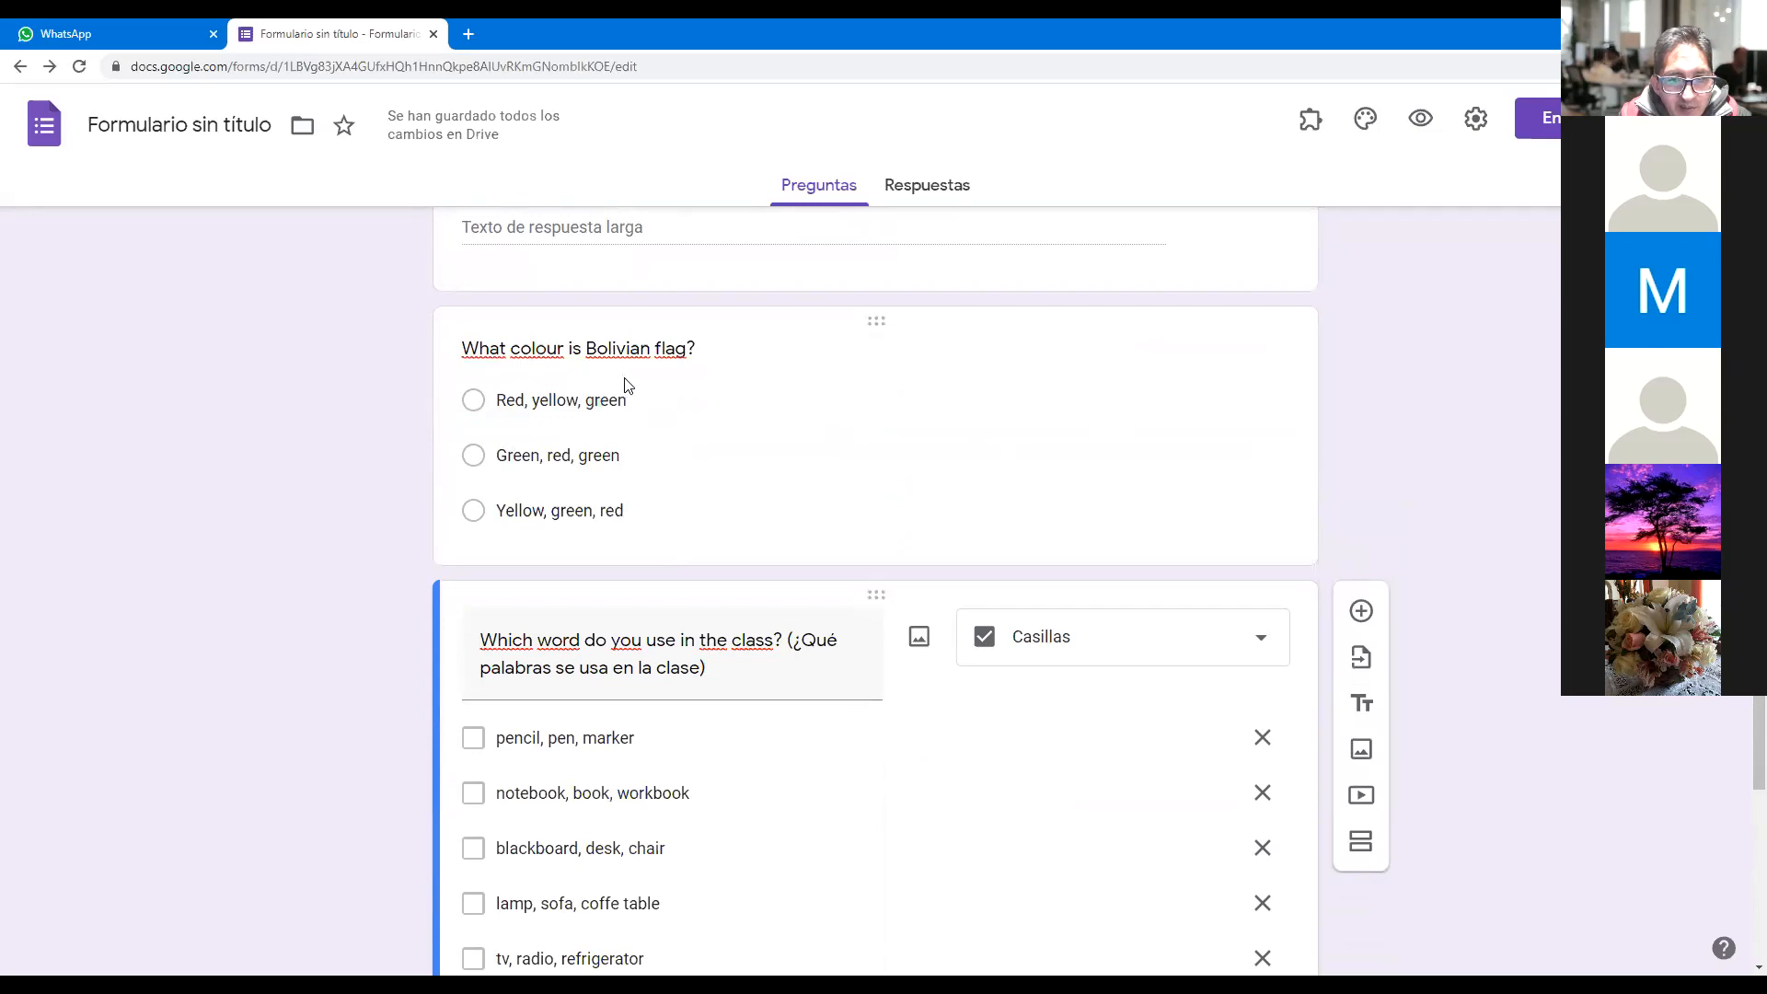
scroll(709, 460, "down", 3)
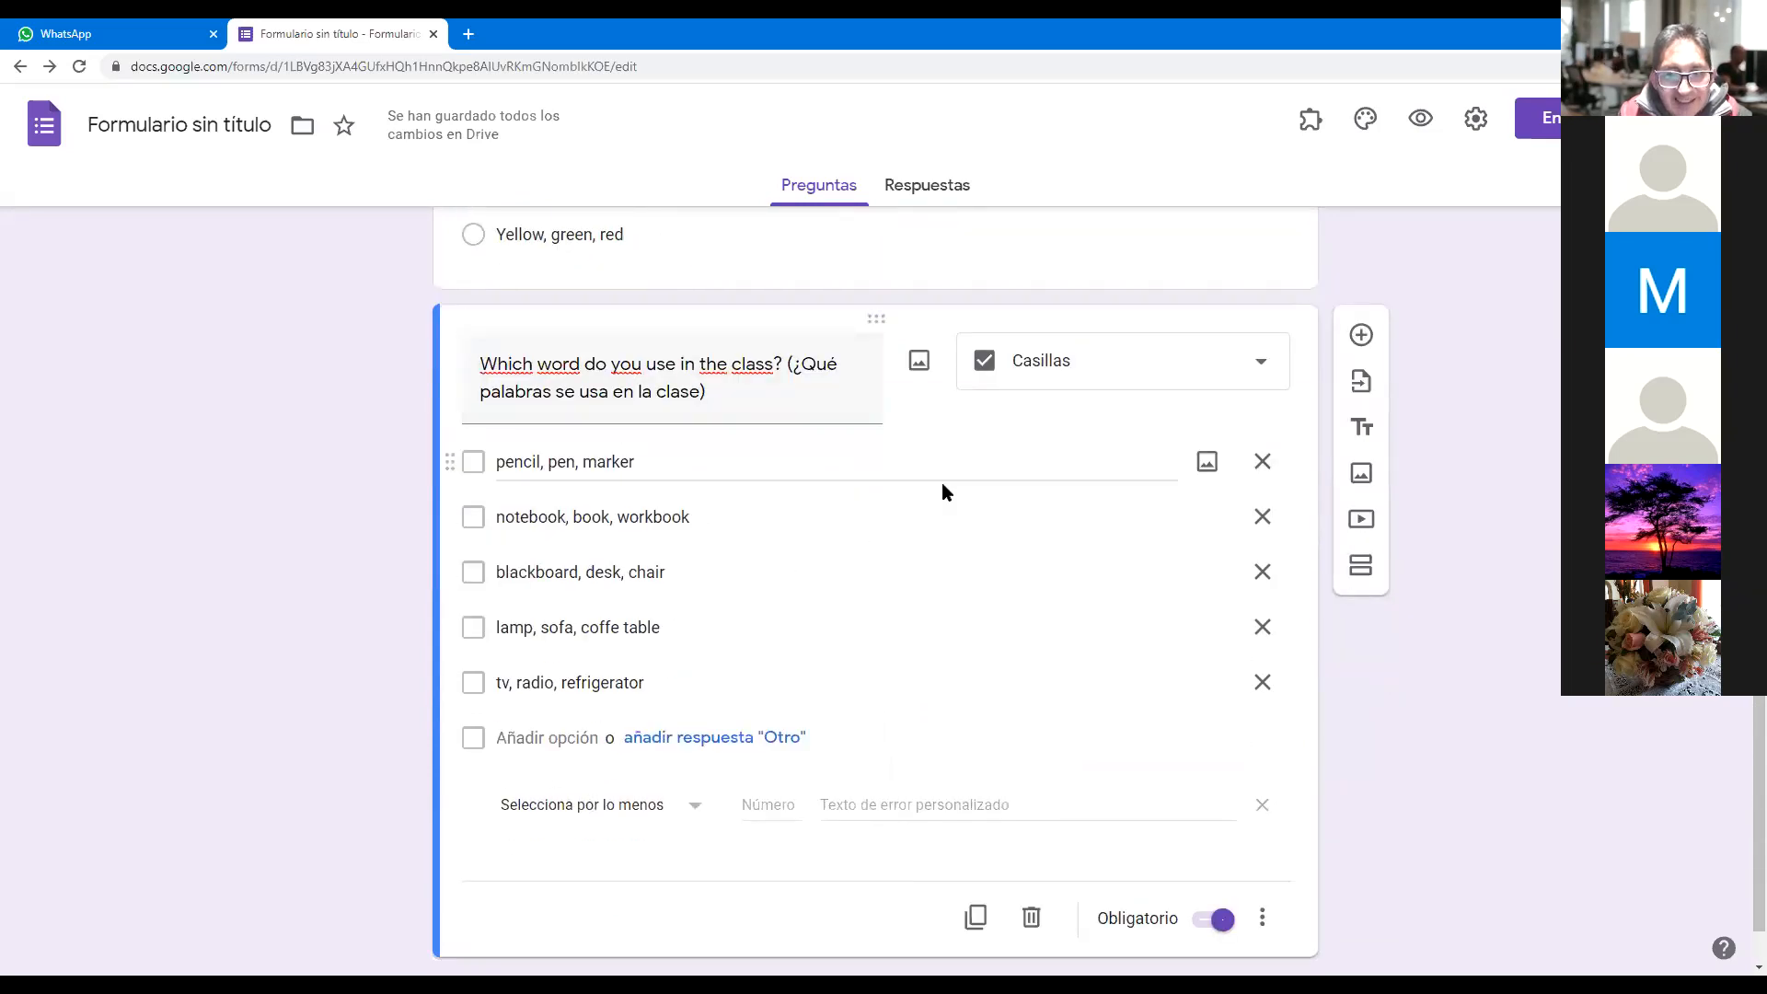
scroll(1072, 616, "down", 1)
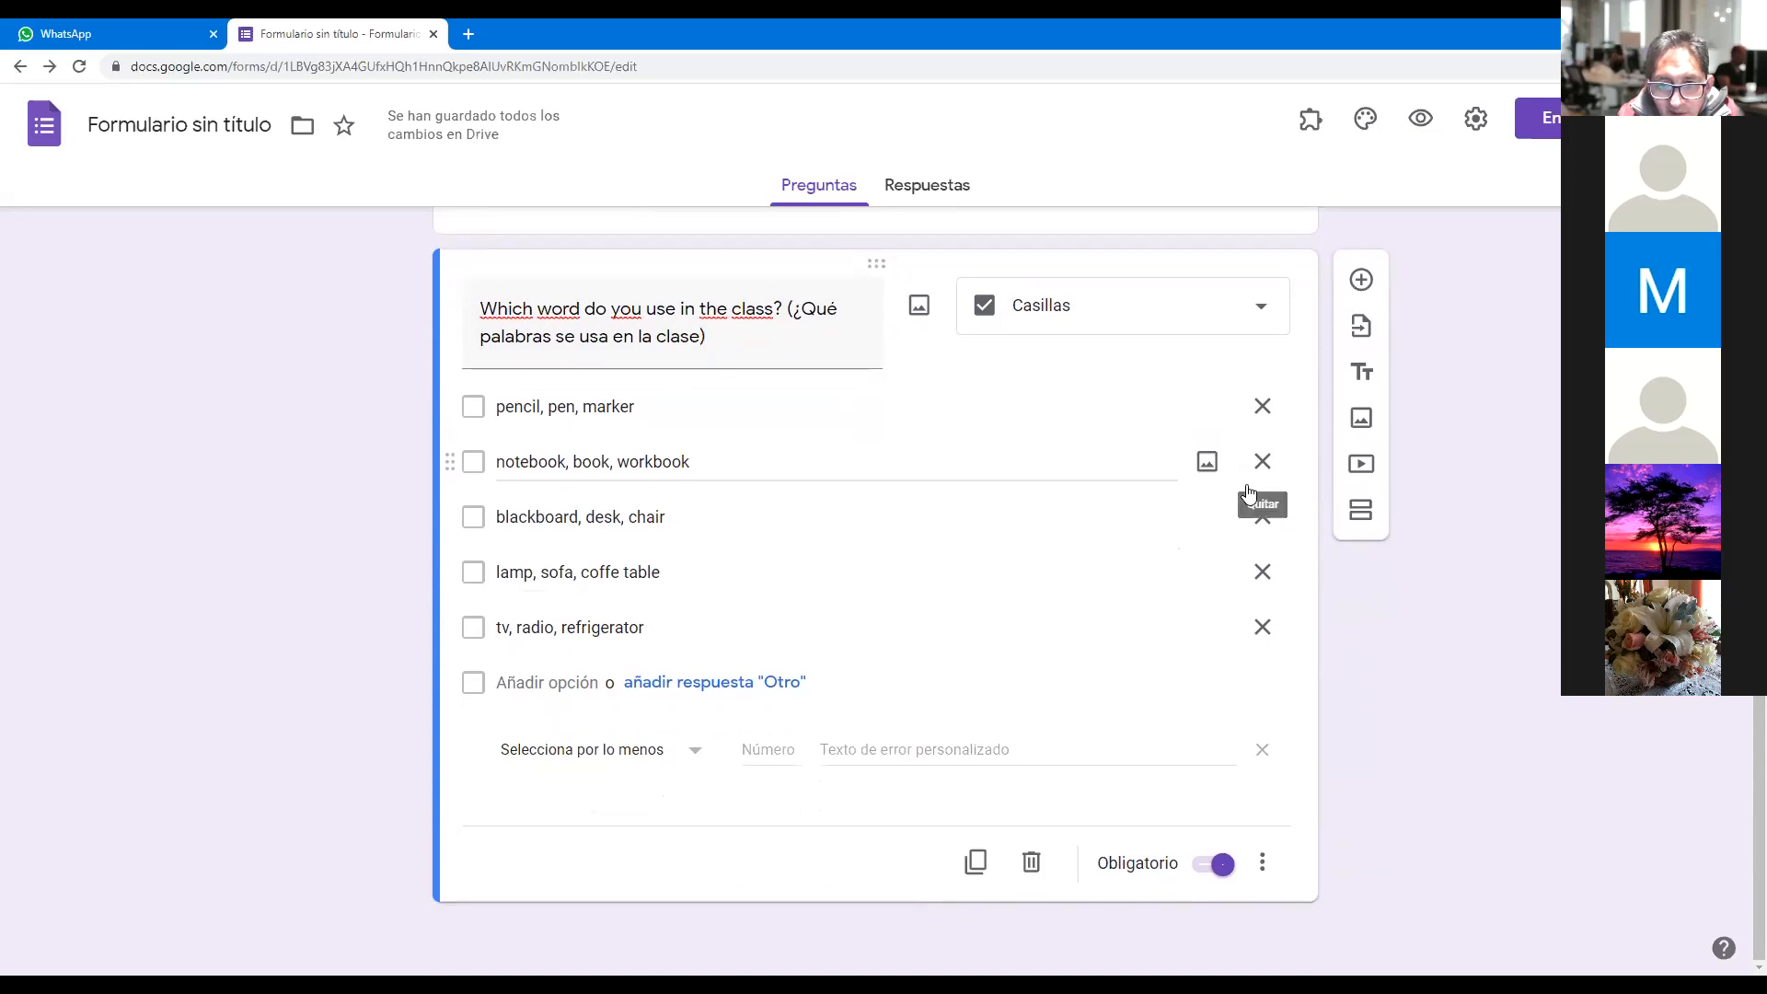
- Add a new question after the classroom word question and set its type to Desplegable
left_click(1359, 282)
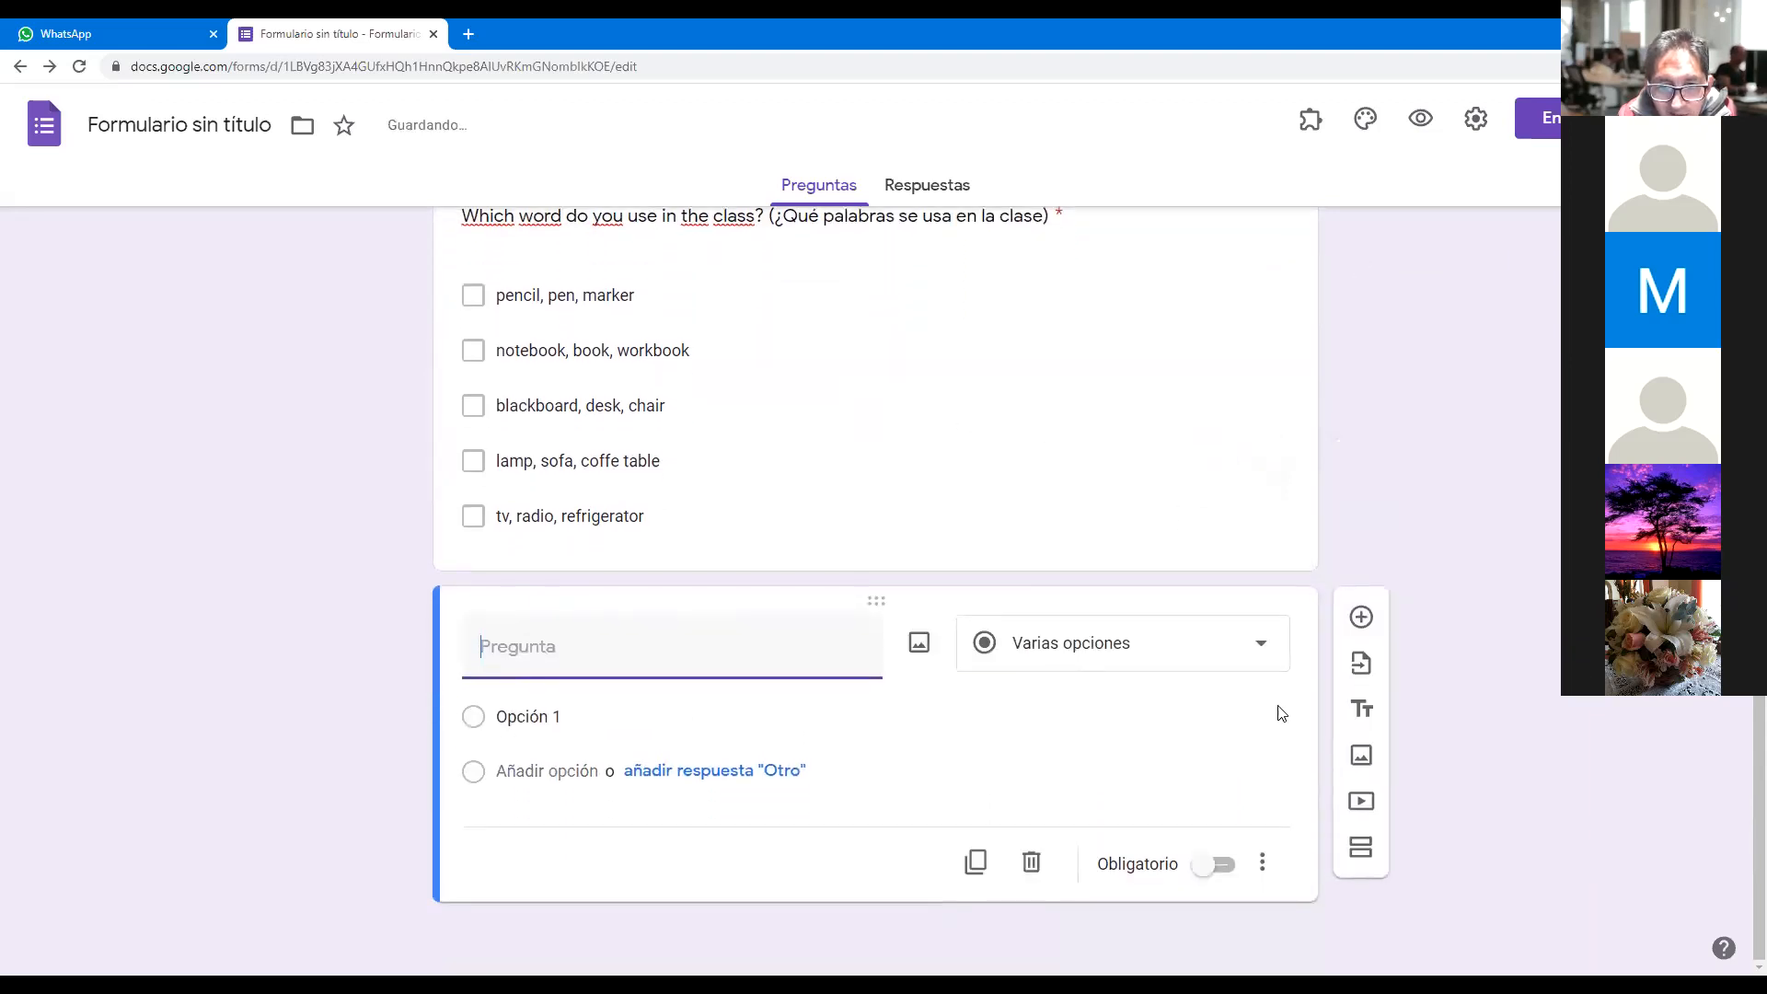
left_click(1261, 648)
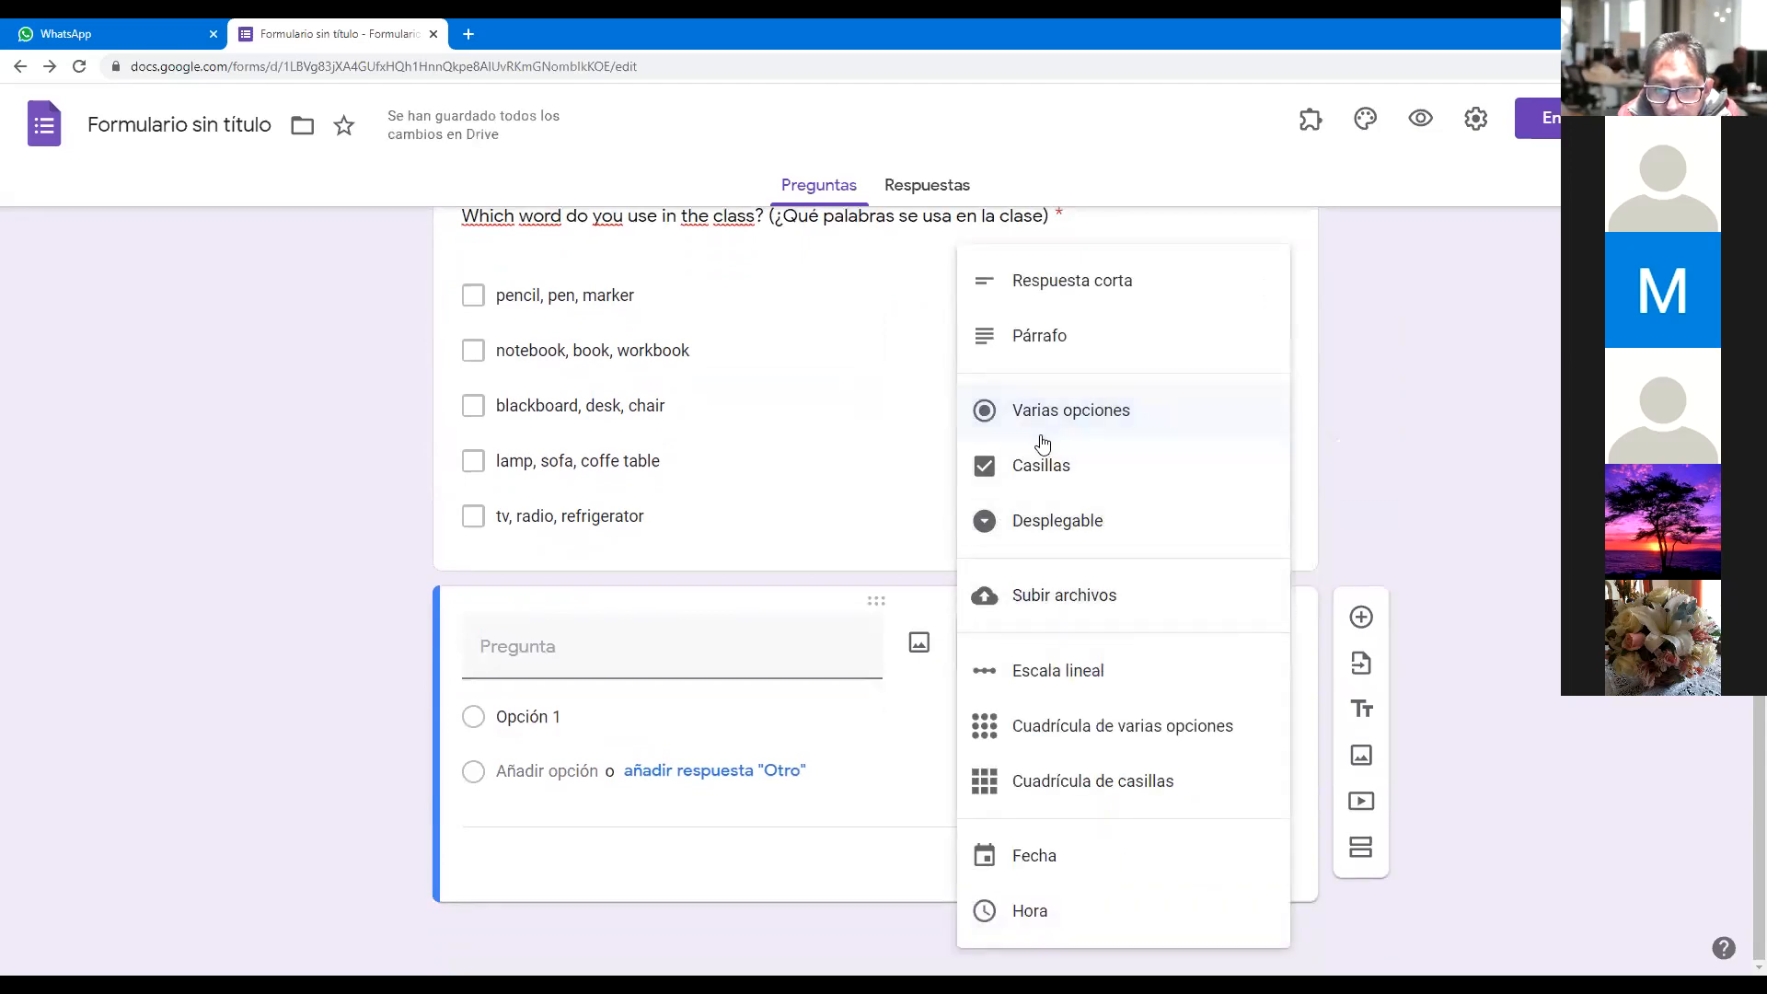
left_click(1047, 525)
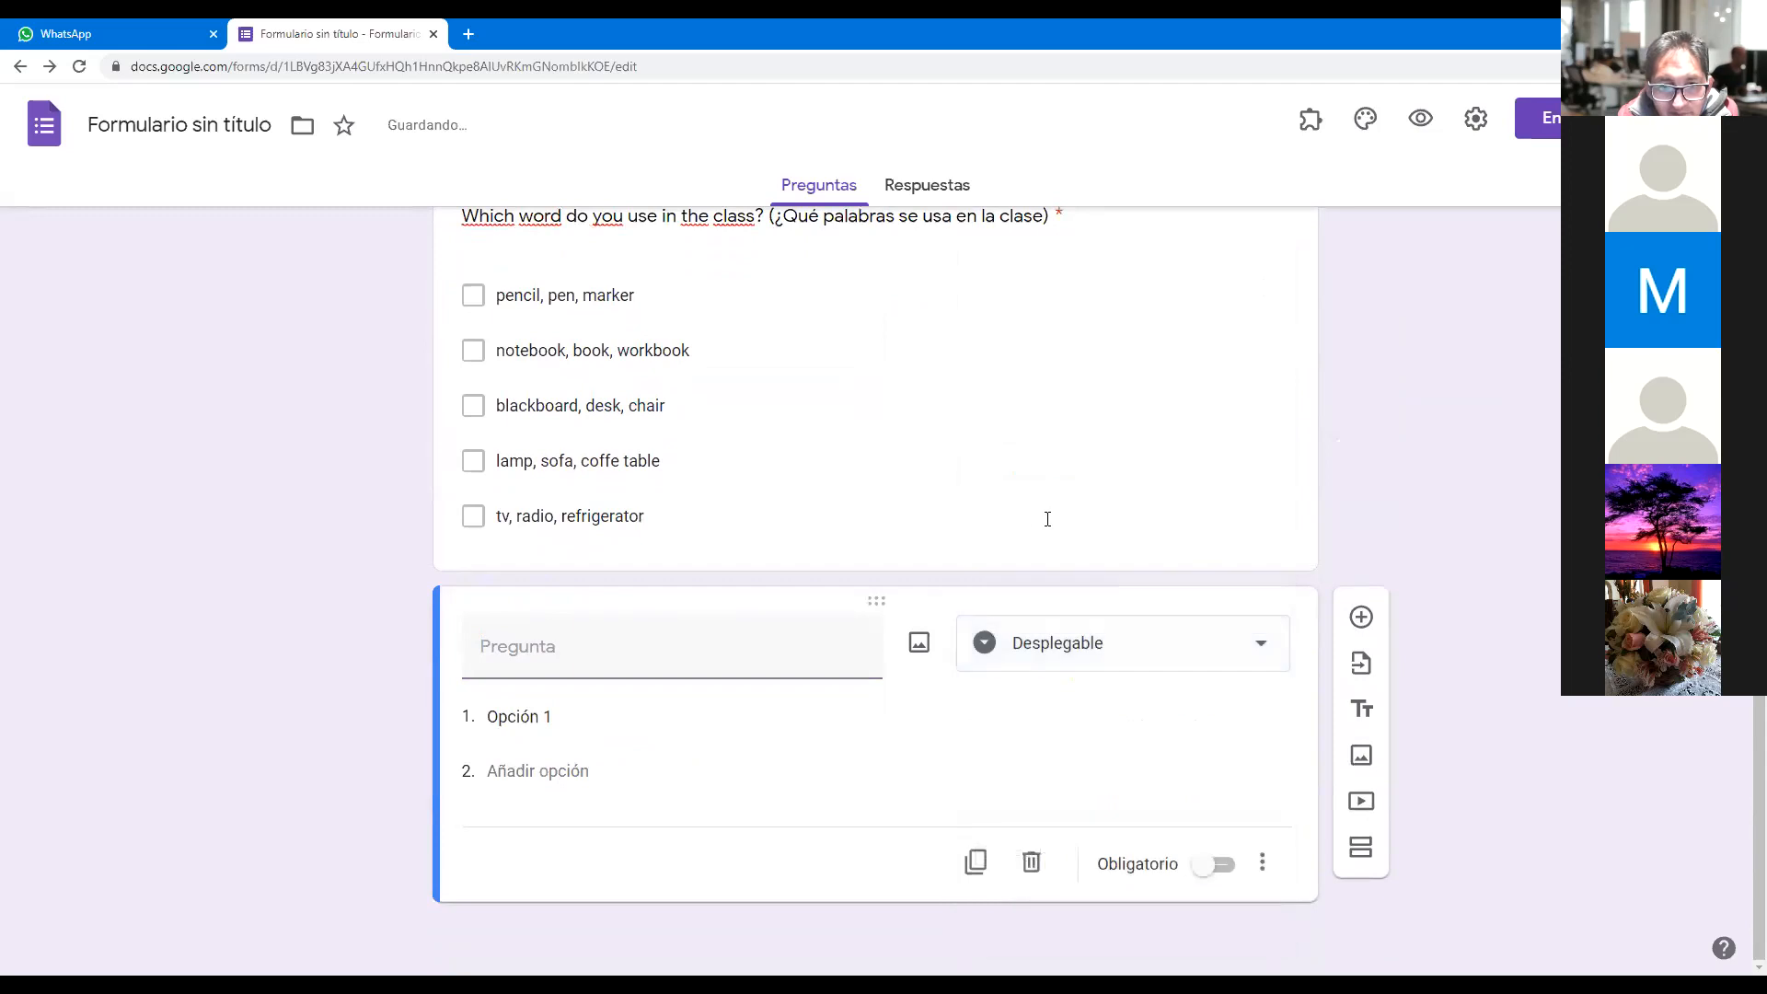
left_click(570, 655)
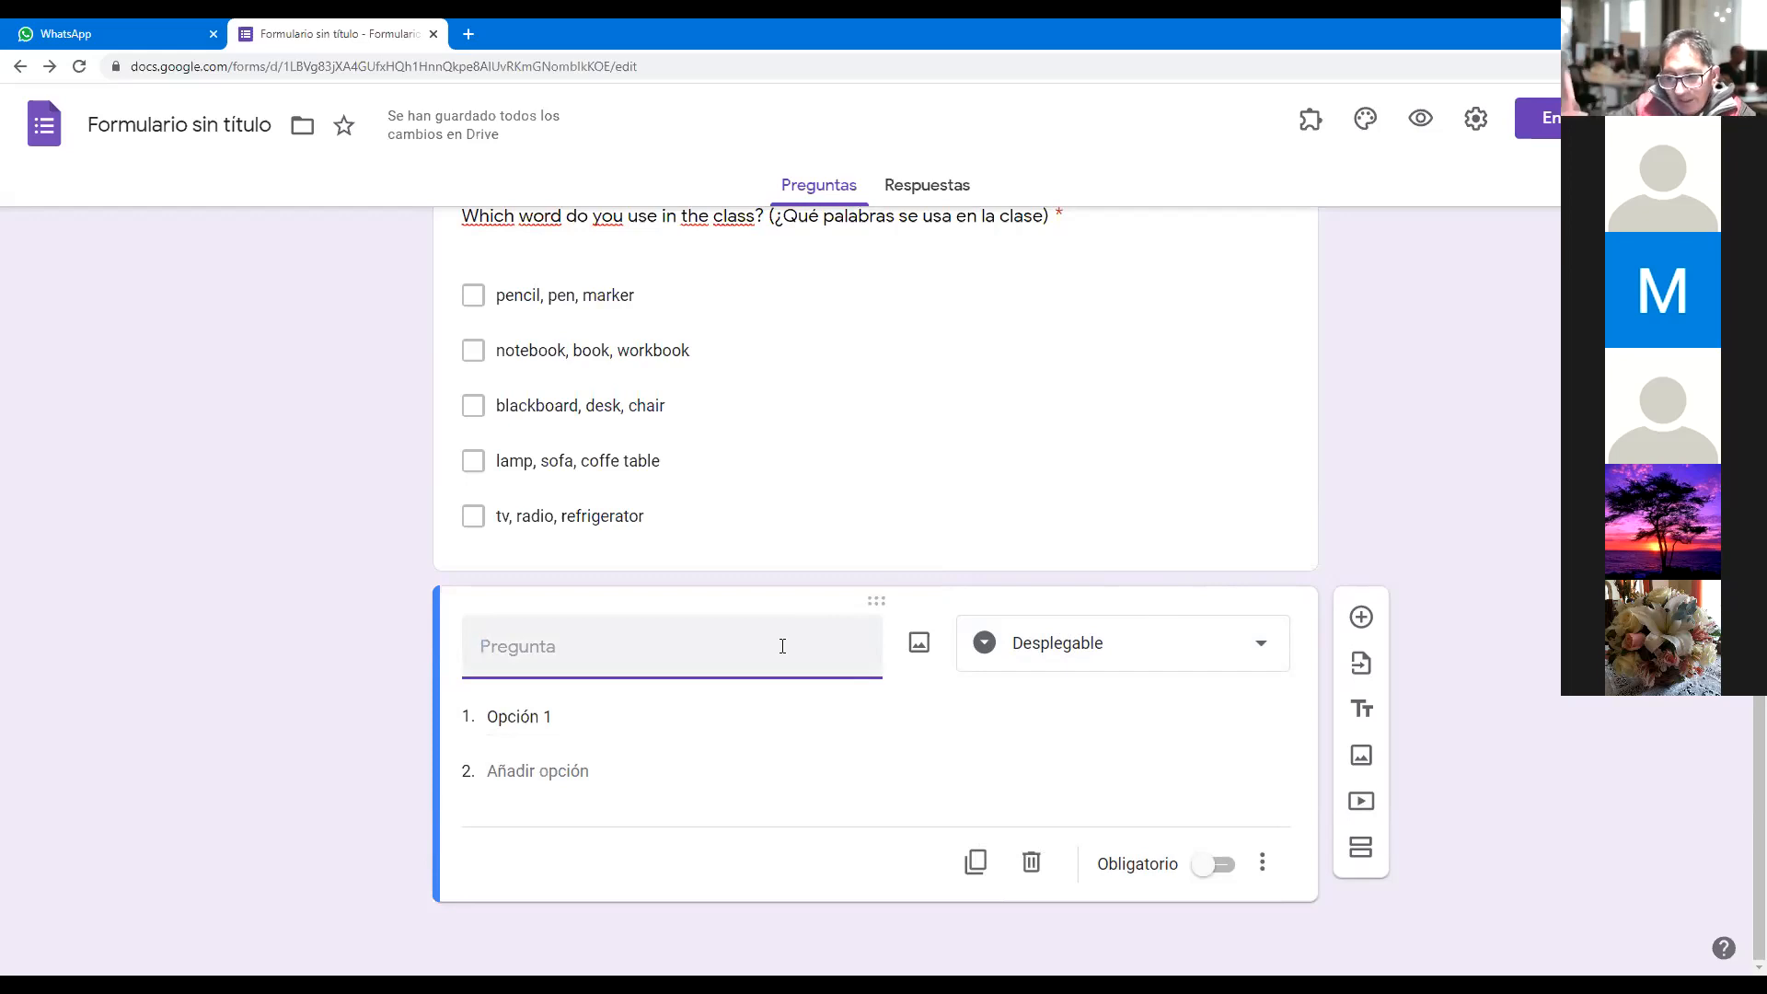
left_click(1263, 648)
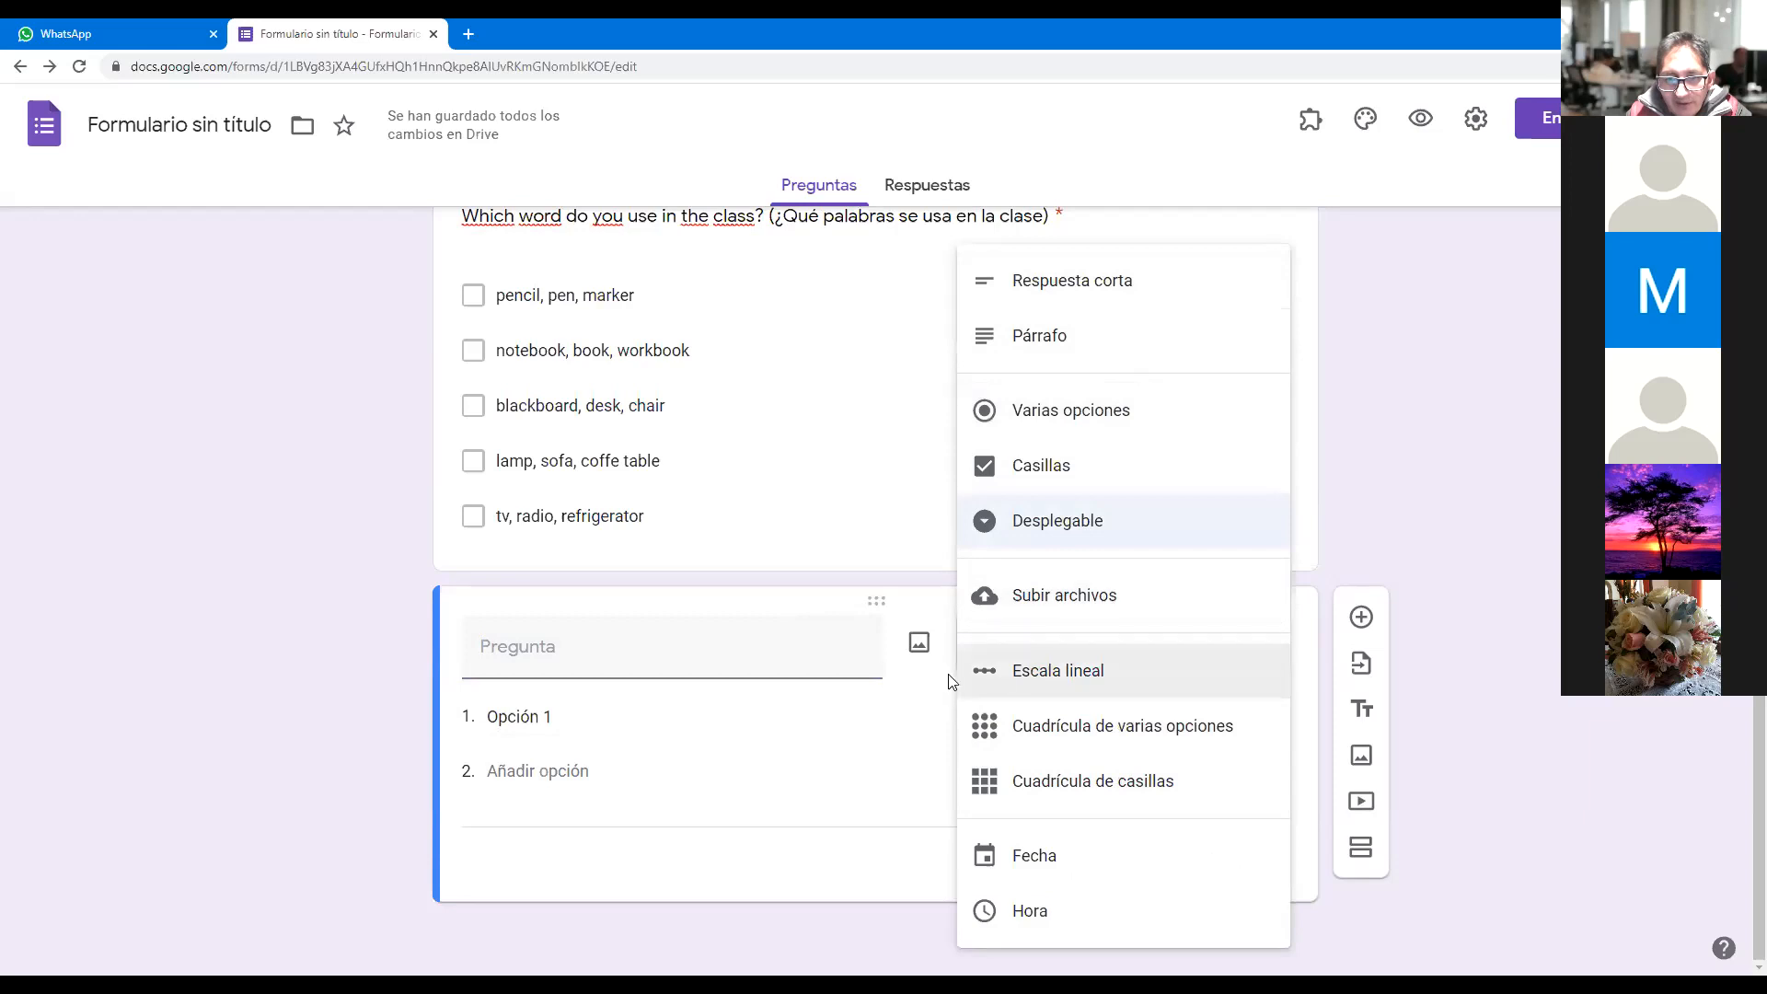
left_click(685, 666)
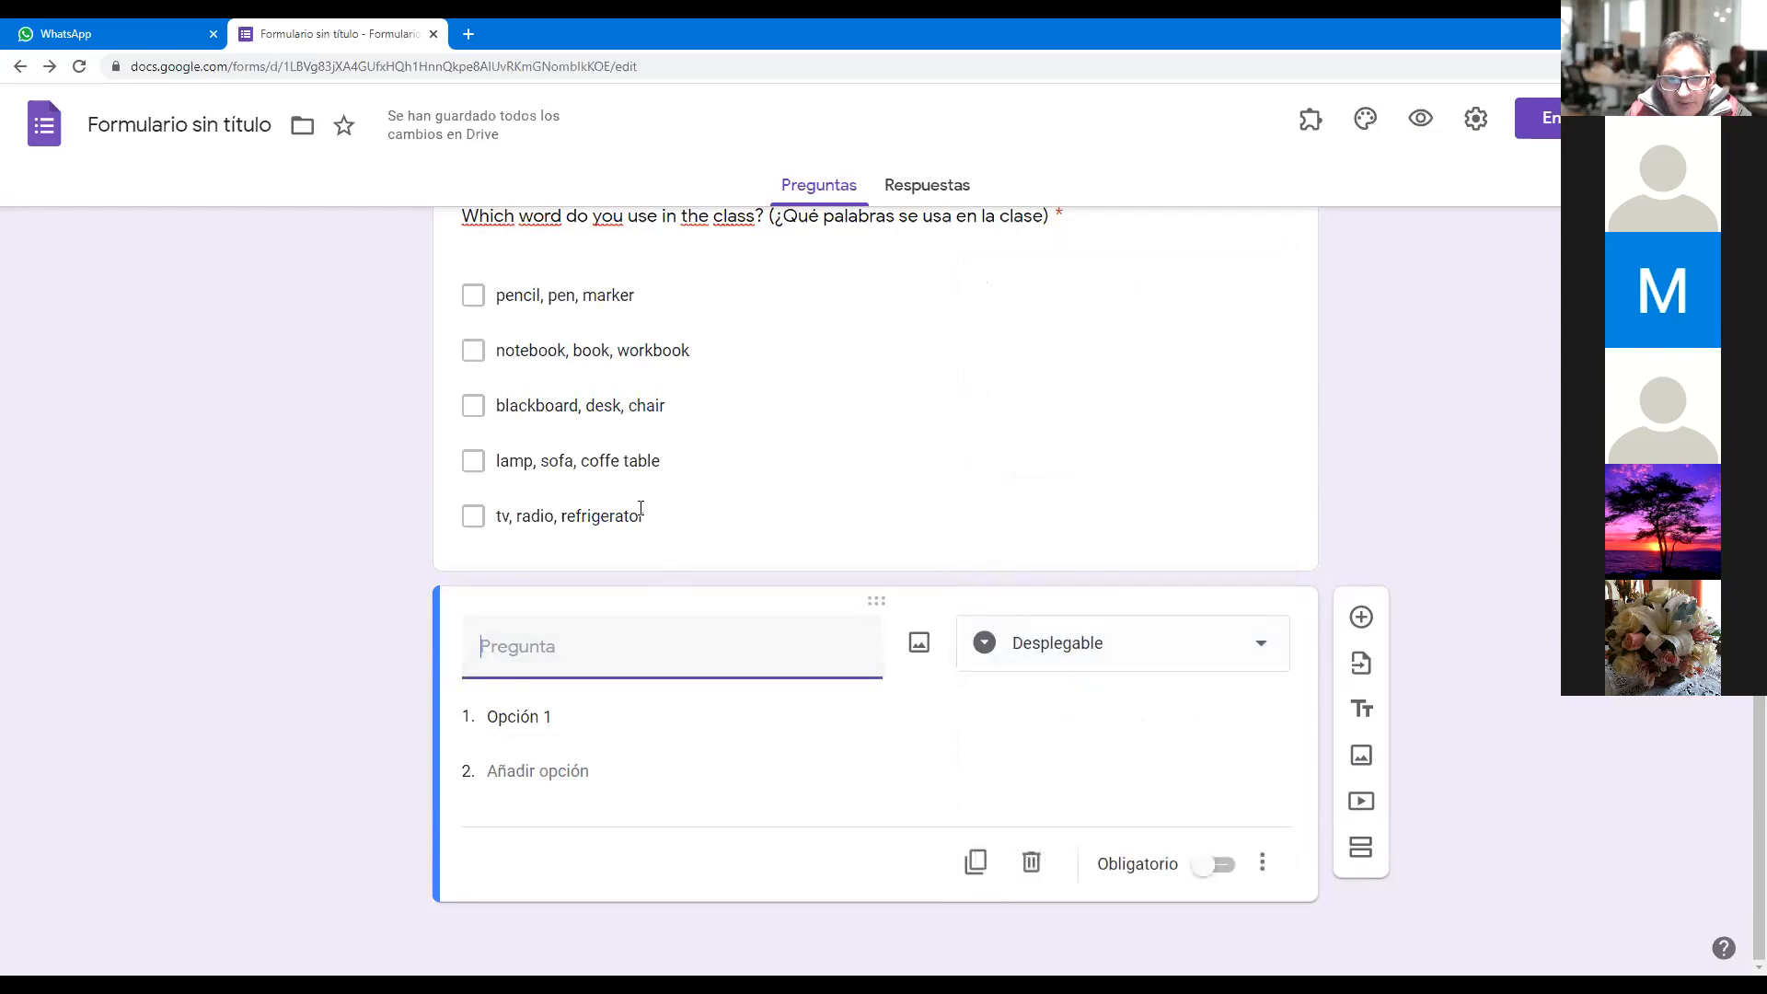
scroll(749, 482, "up", 8)
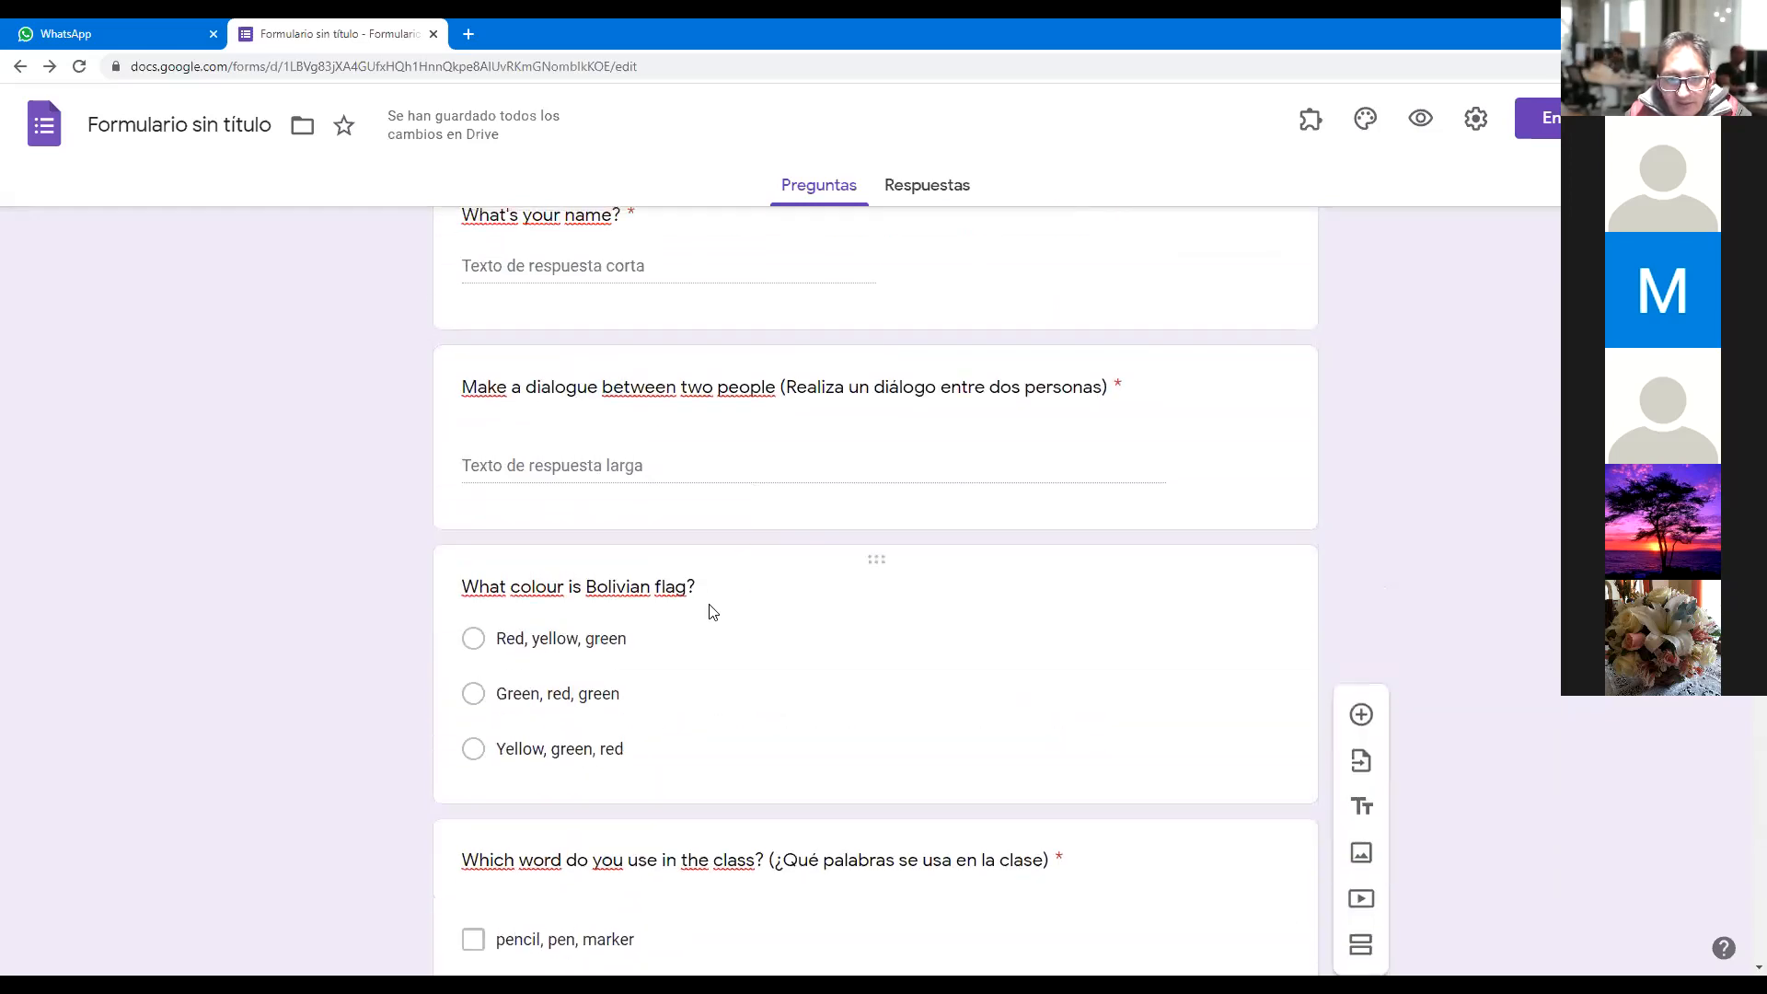
scroll(704, 586, "down", 2)
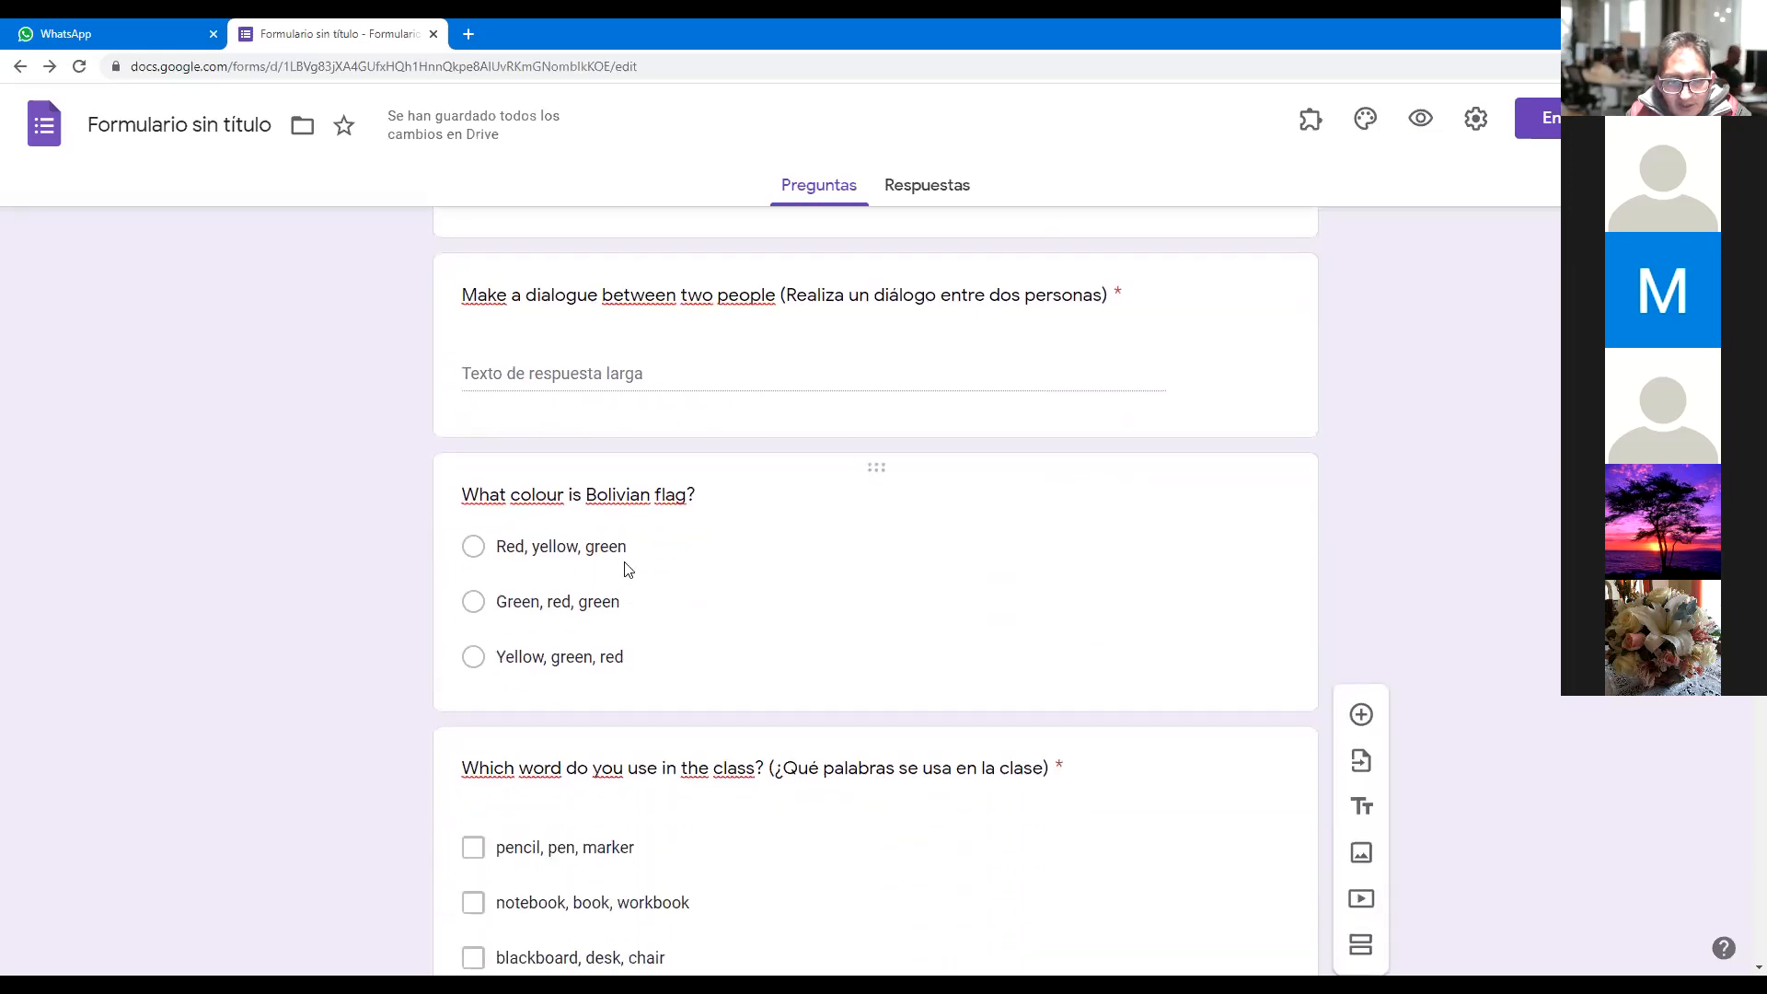
scroll(621, 550, "down", 6)
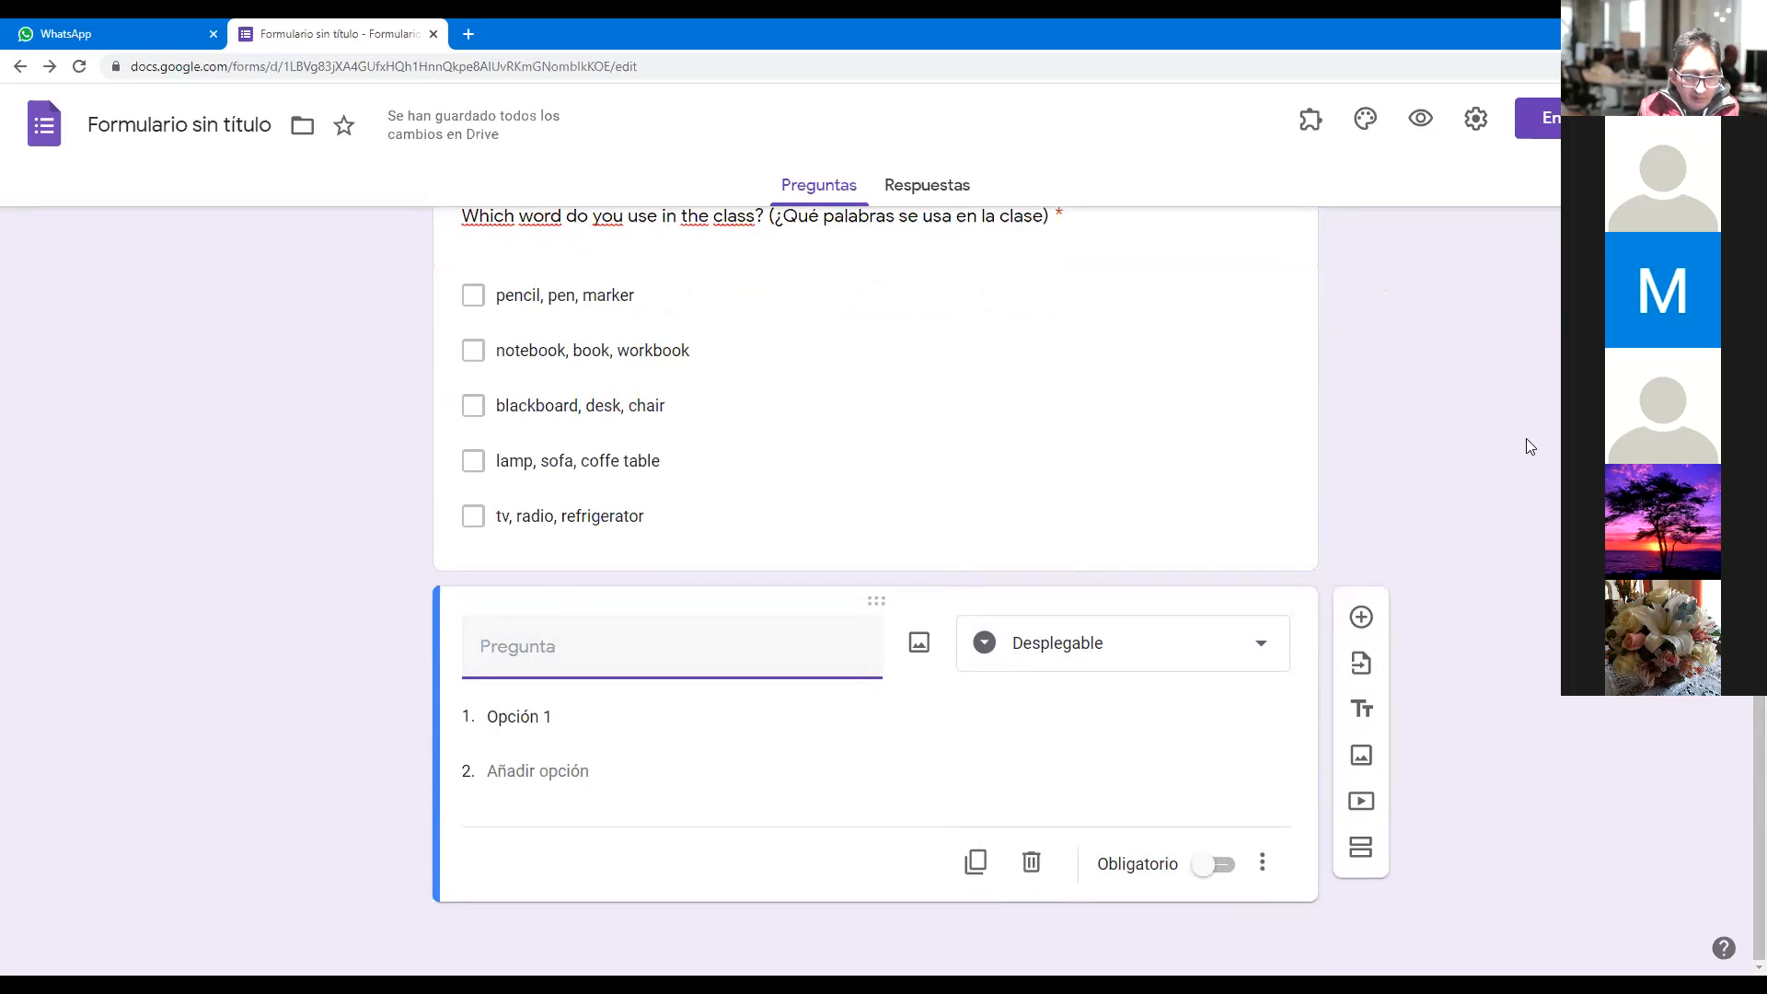
- Title the new dropdown question "I'm from...."
type("What")
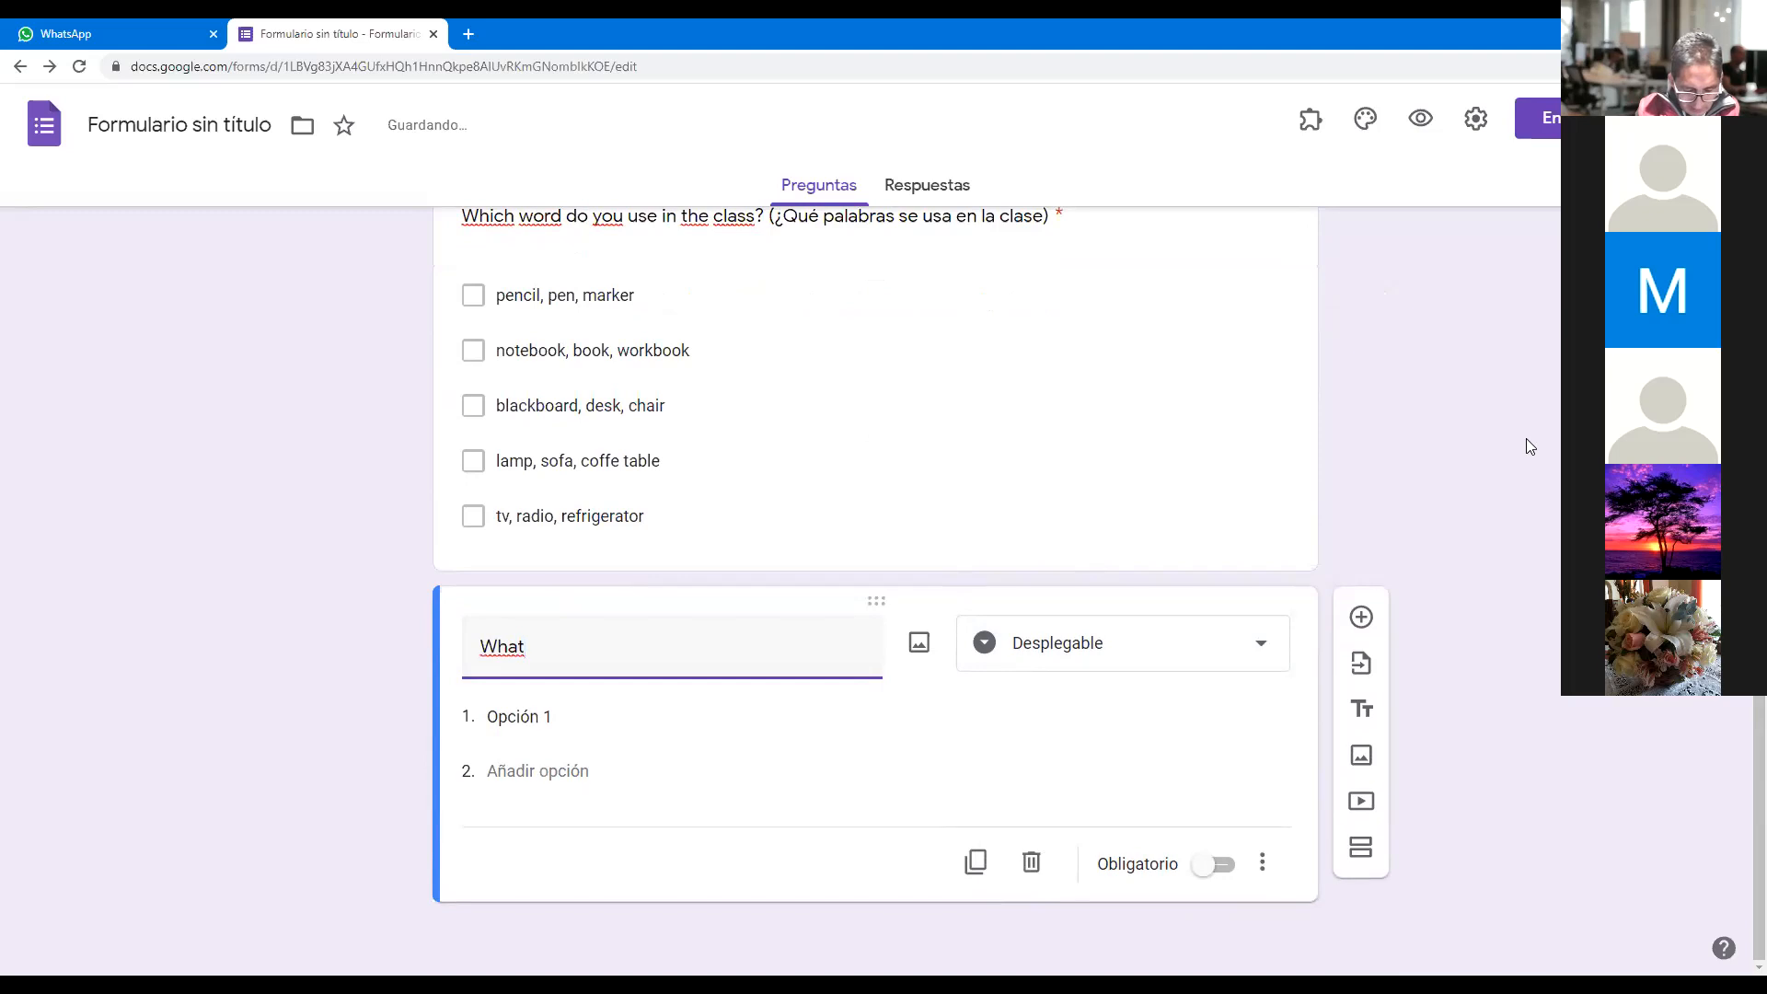
key("BackSpace")
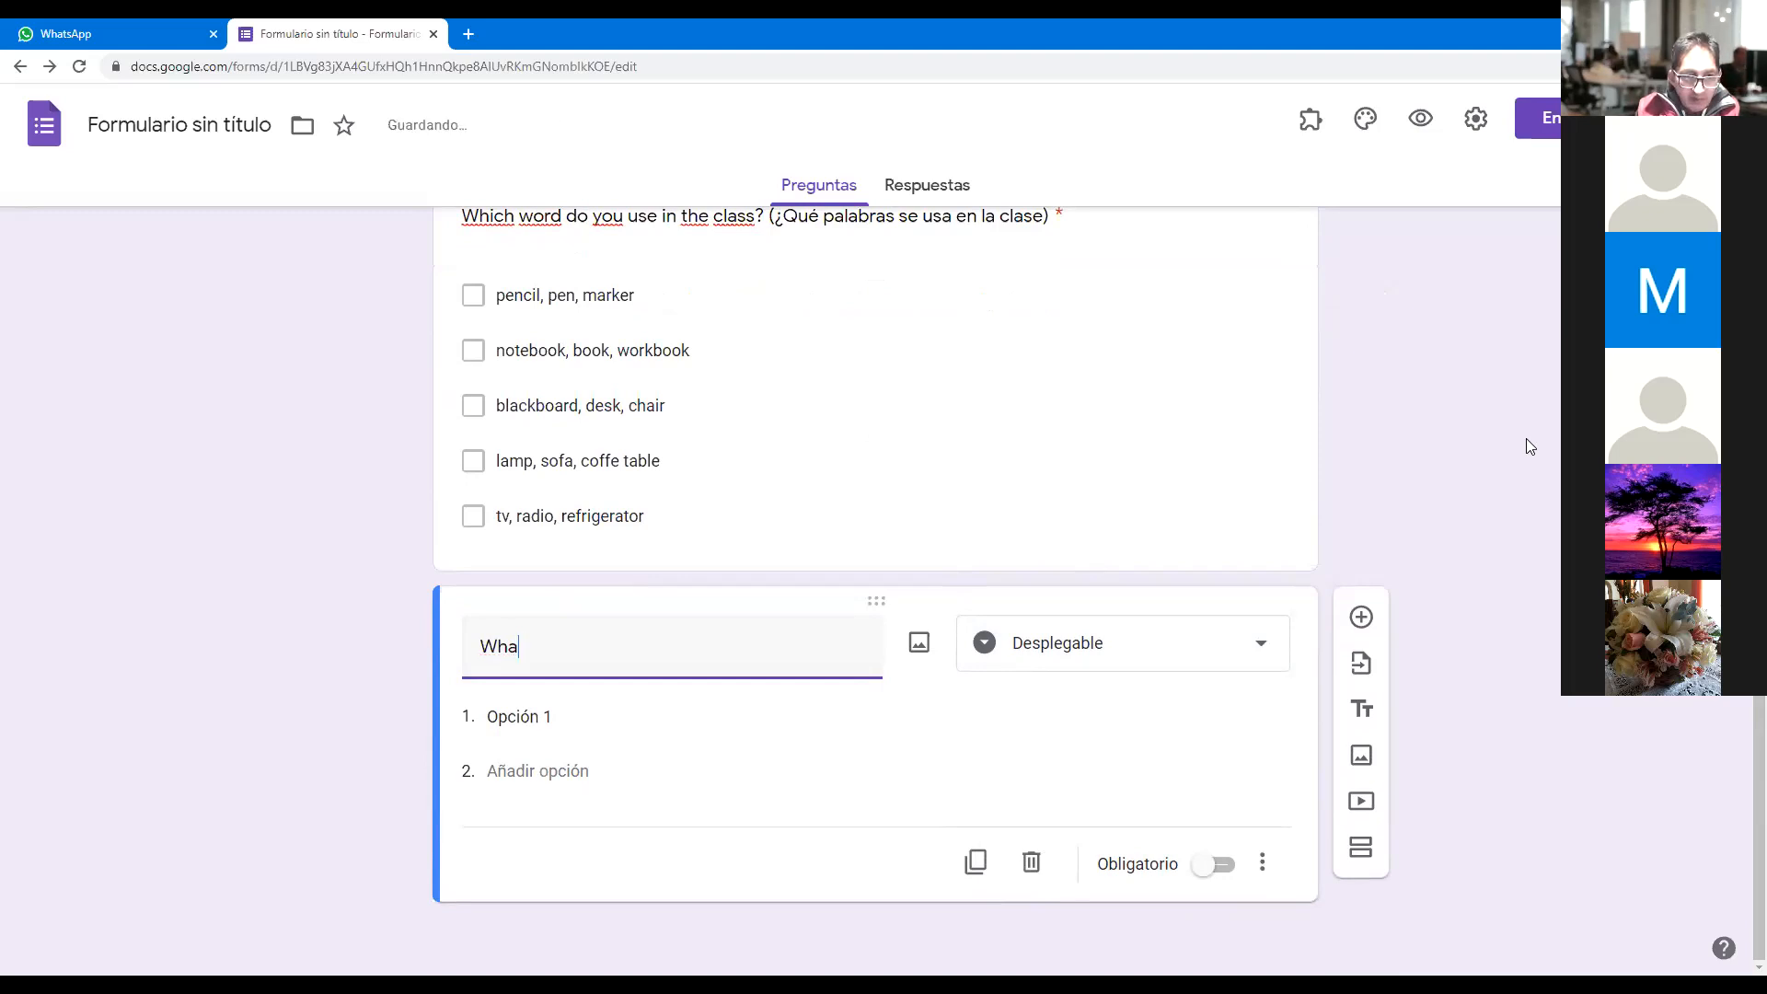
key("BackSpace")
key("BackSpace")
key("BackSpace")
type("I'm form")
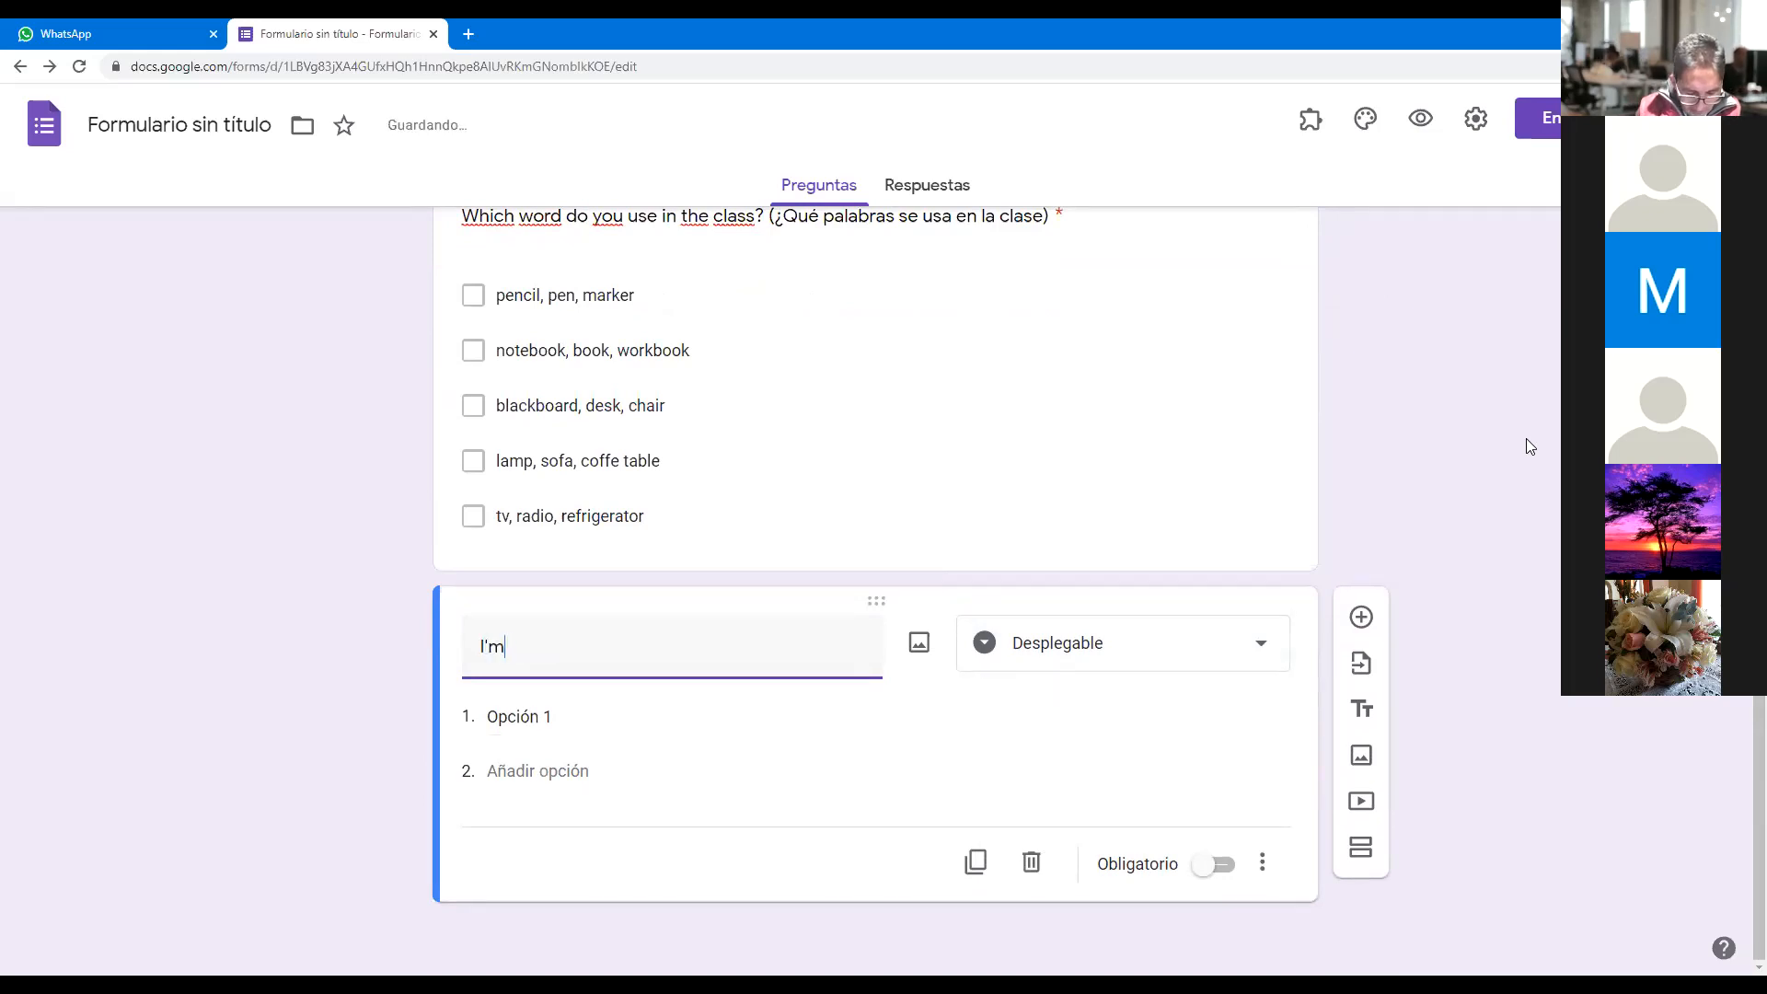
key("BackSpace")
key("BackSpace")
type("rom....")
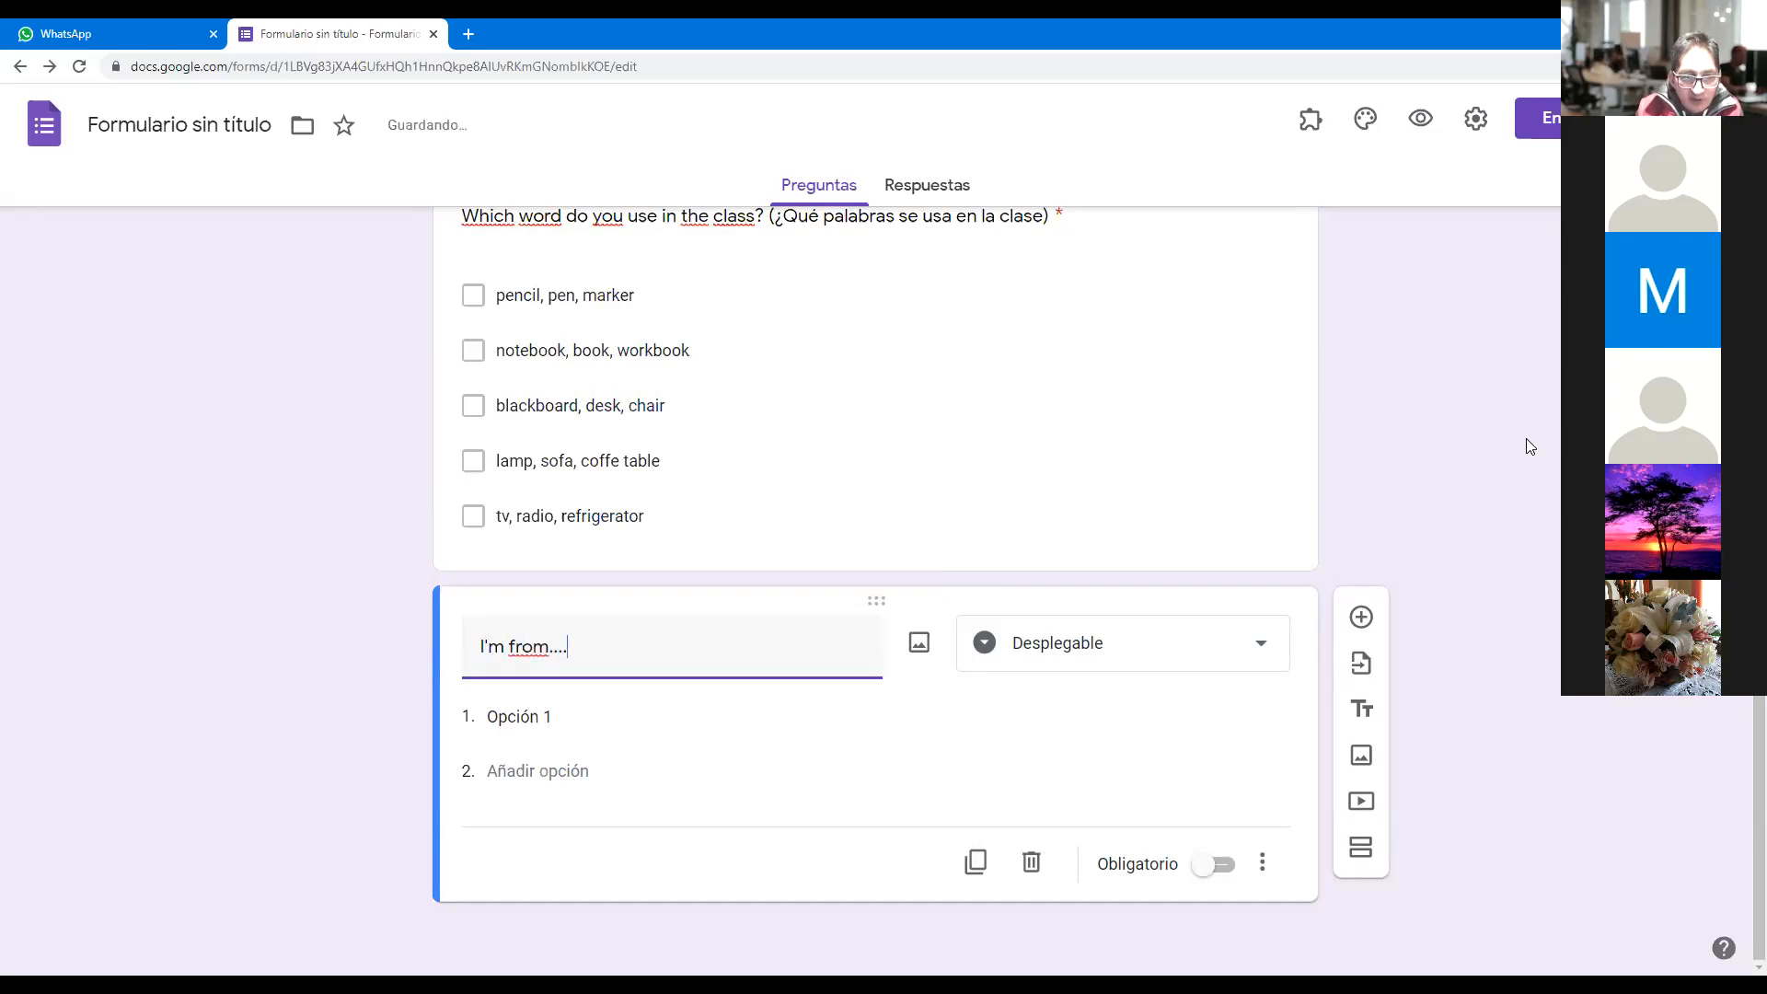
- Enter "Bolivia" and "Bolivian" as the first two options of the "I'm from...." dropdown question
left_click(599, 709)
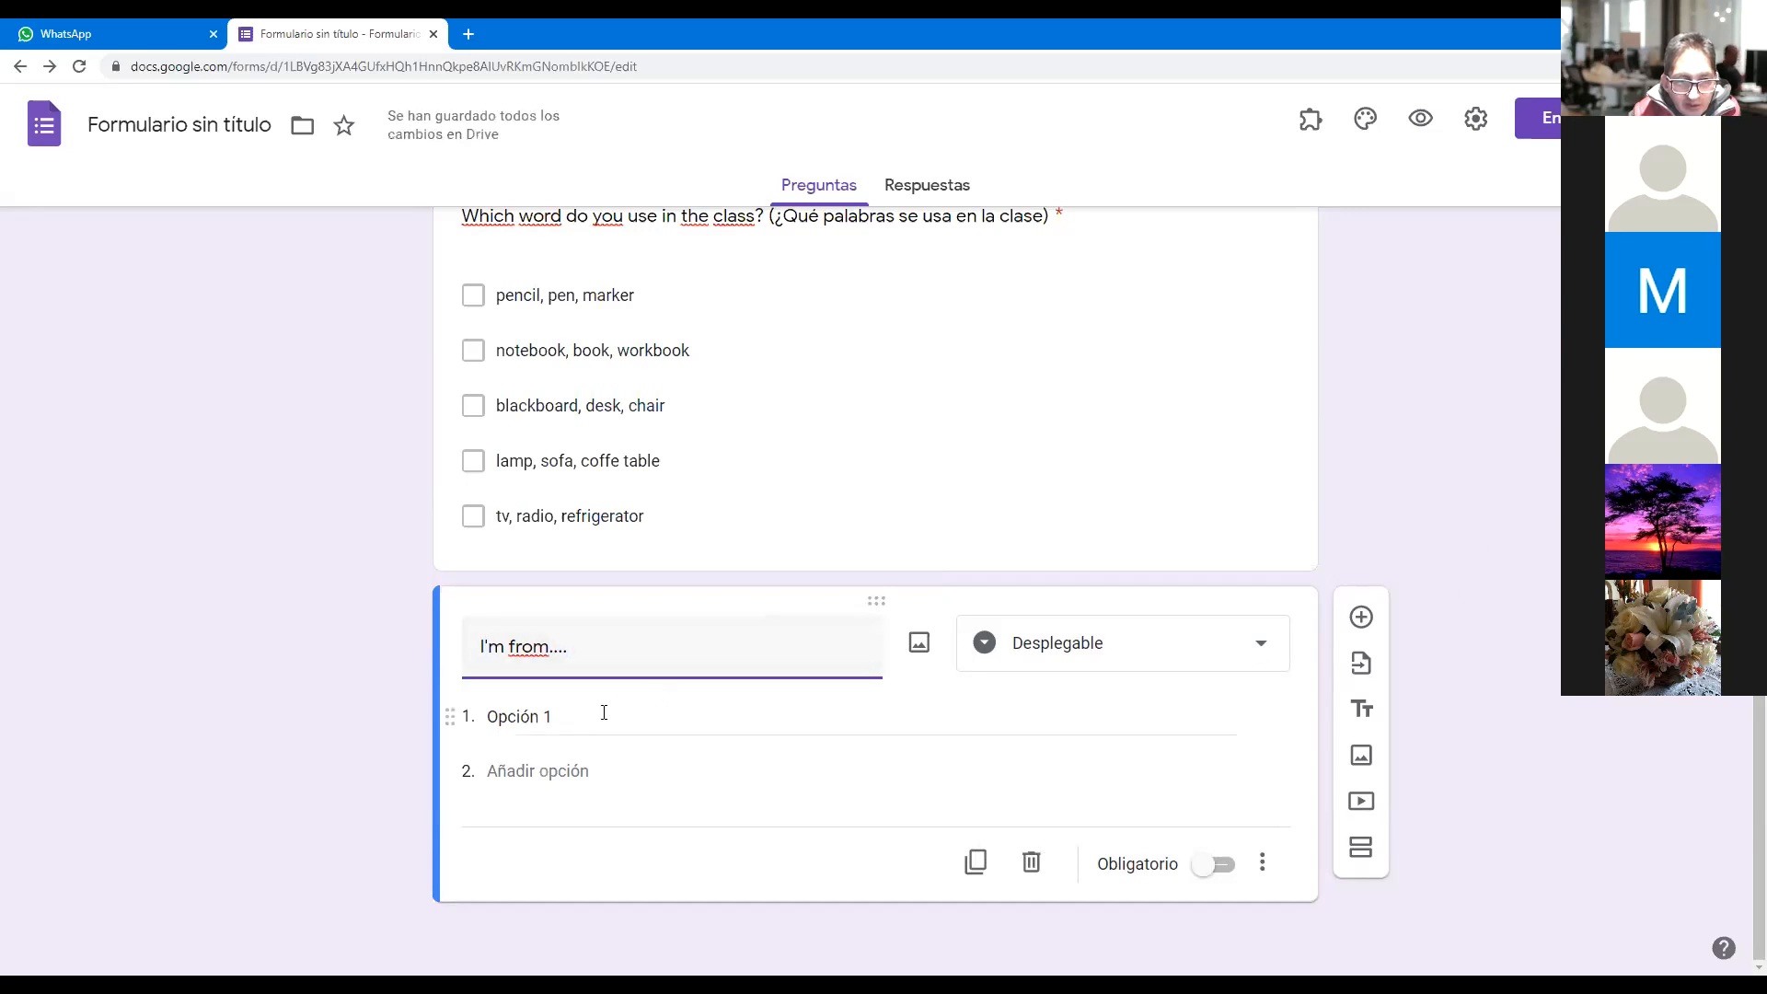
type("Bolivia")
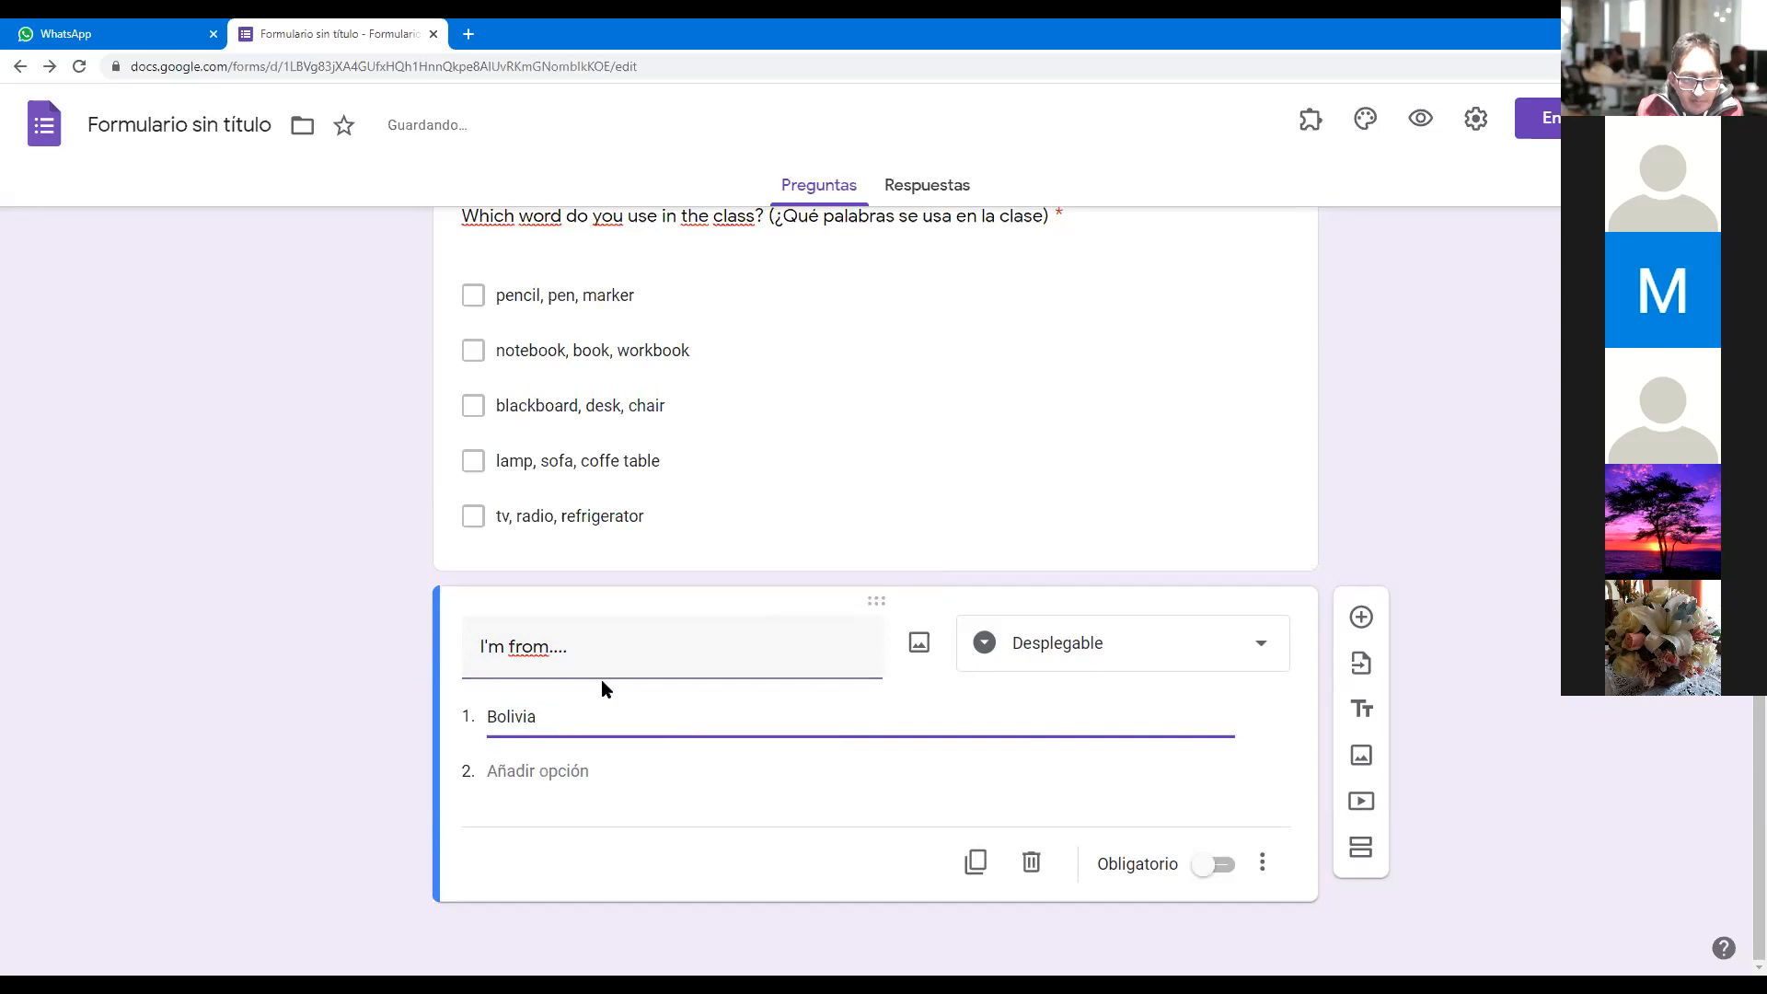
left_click(541, 771)
type("Bolivianm")
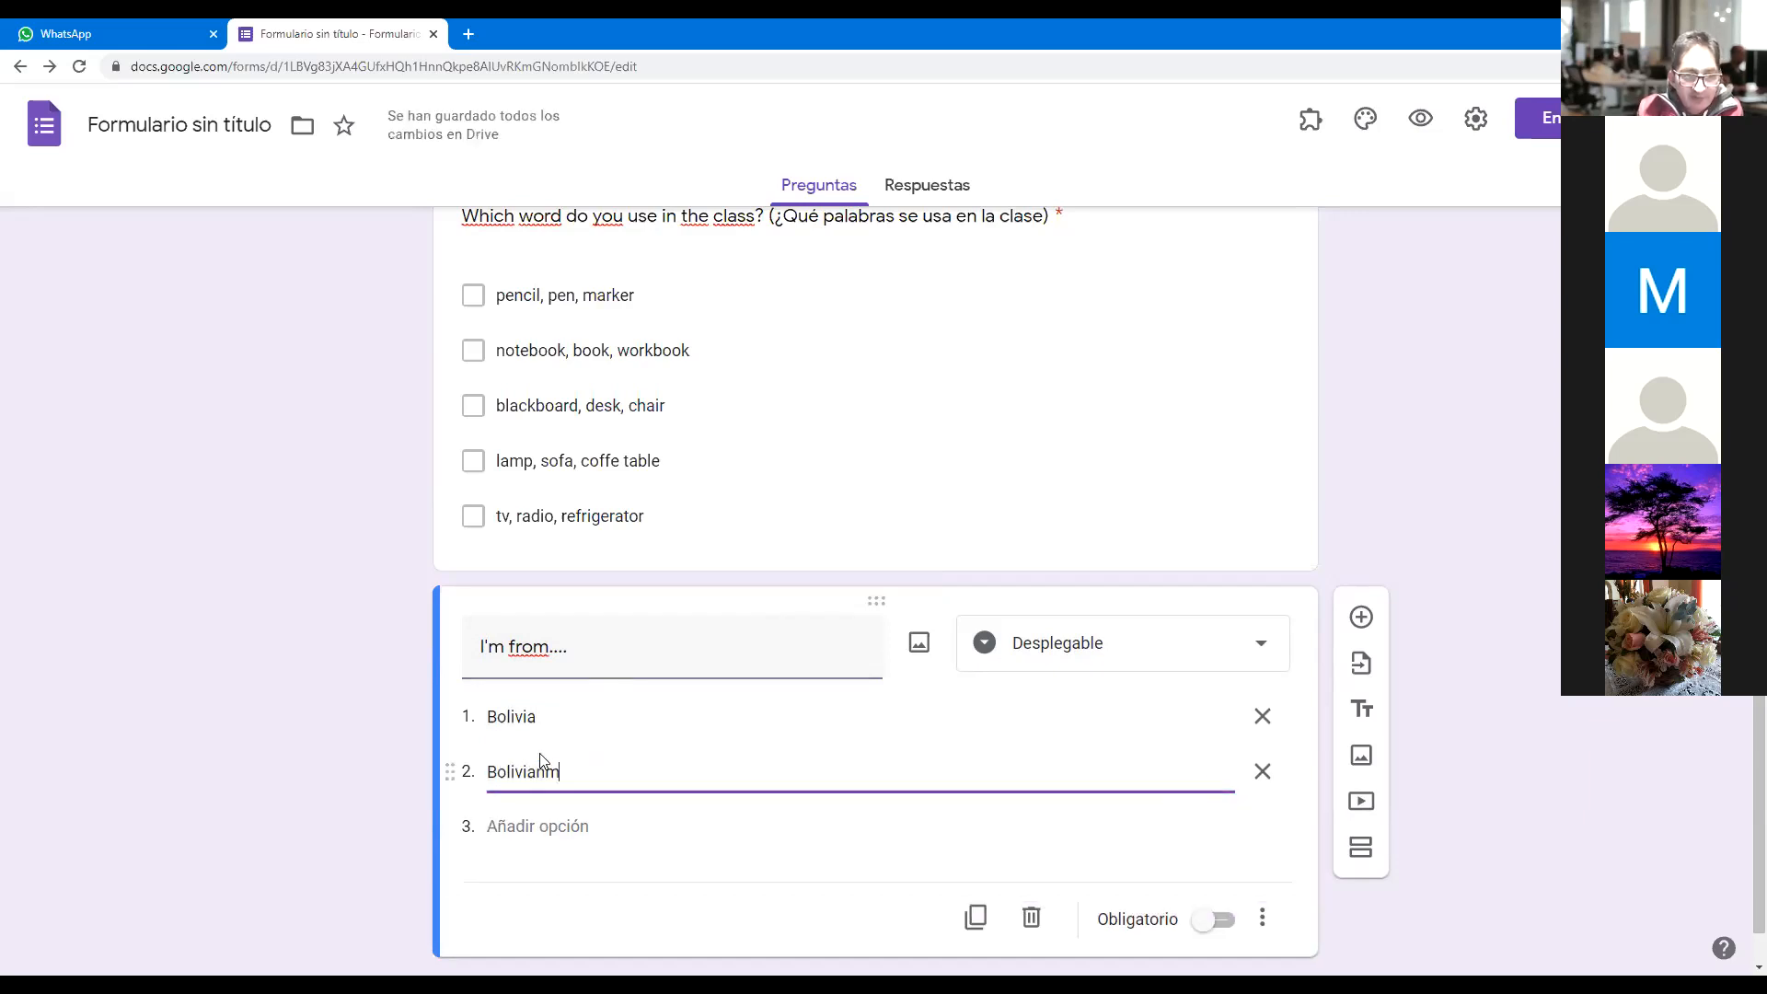
key("BackSpace")
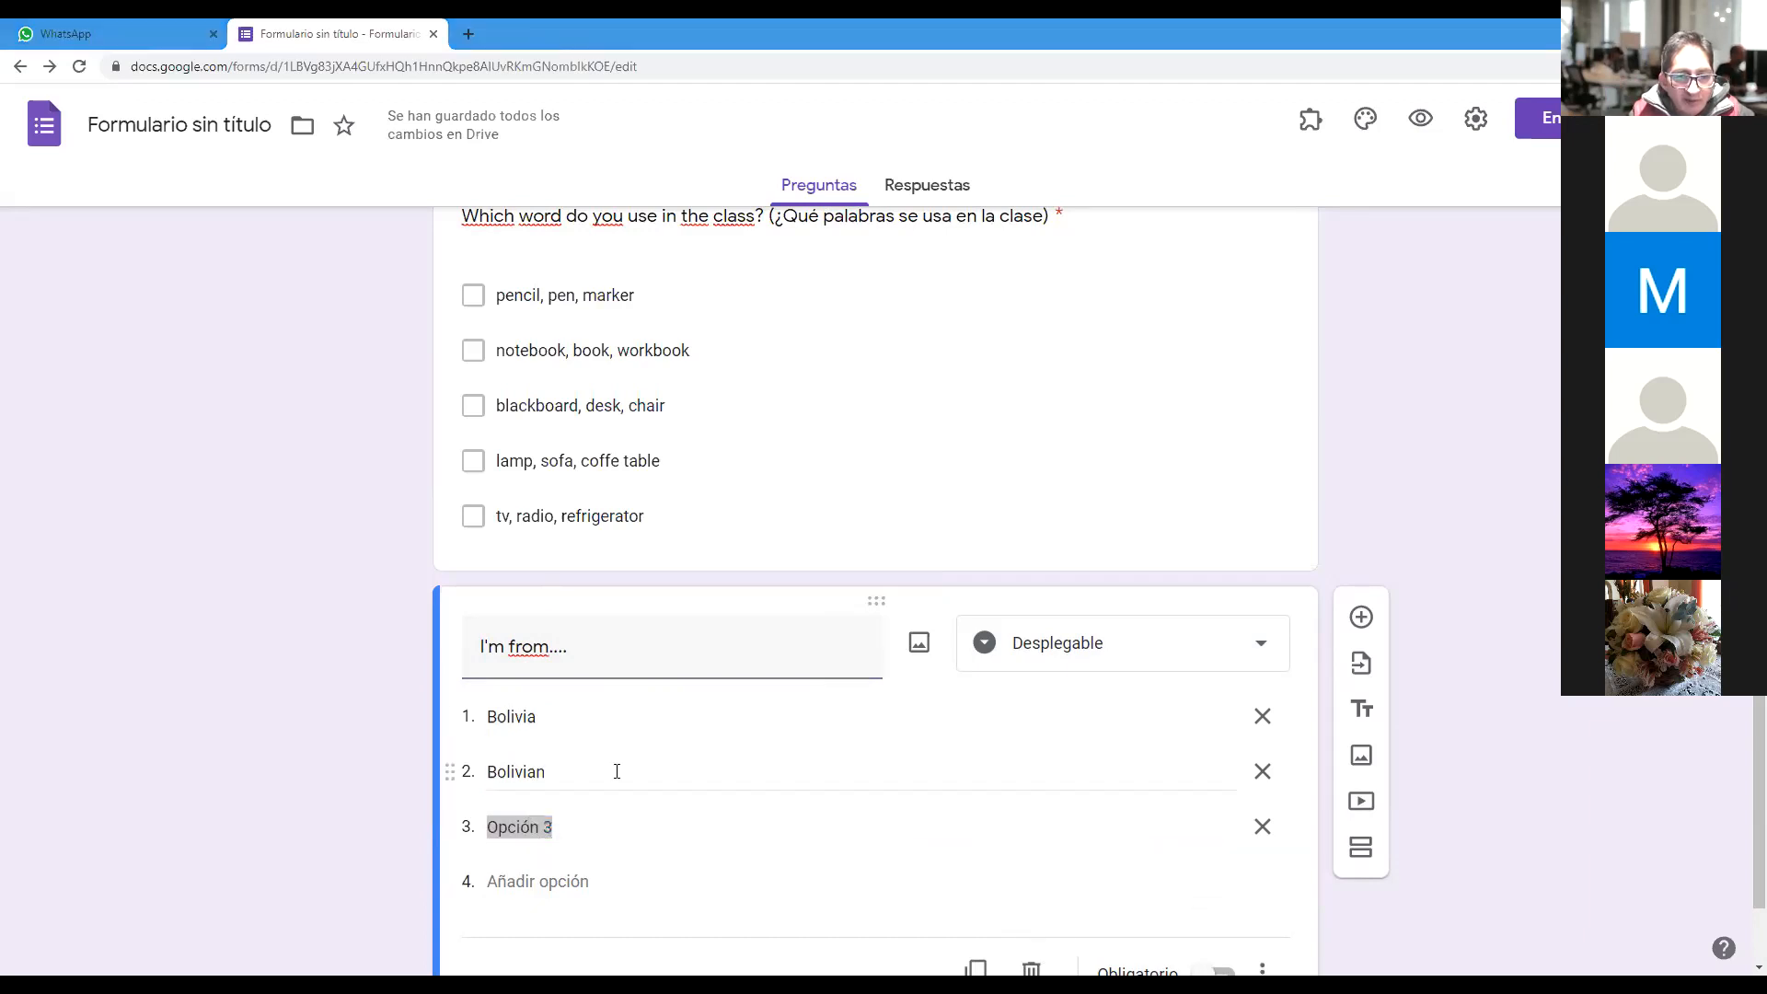
- Delete the "I'm from...." dropdown question from the form
scroll(615, 769, "down", 2)
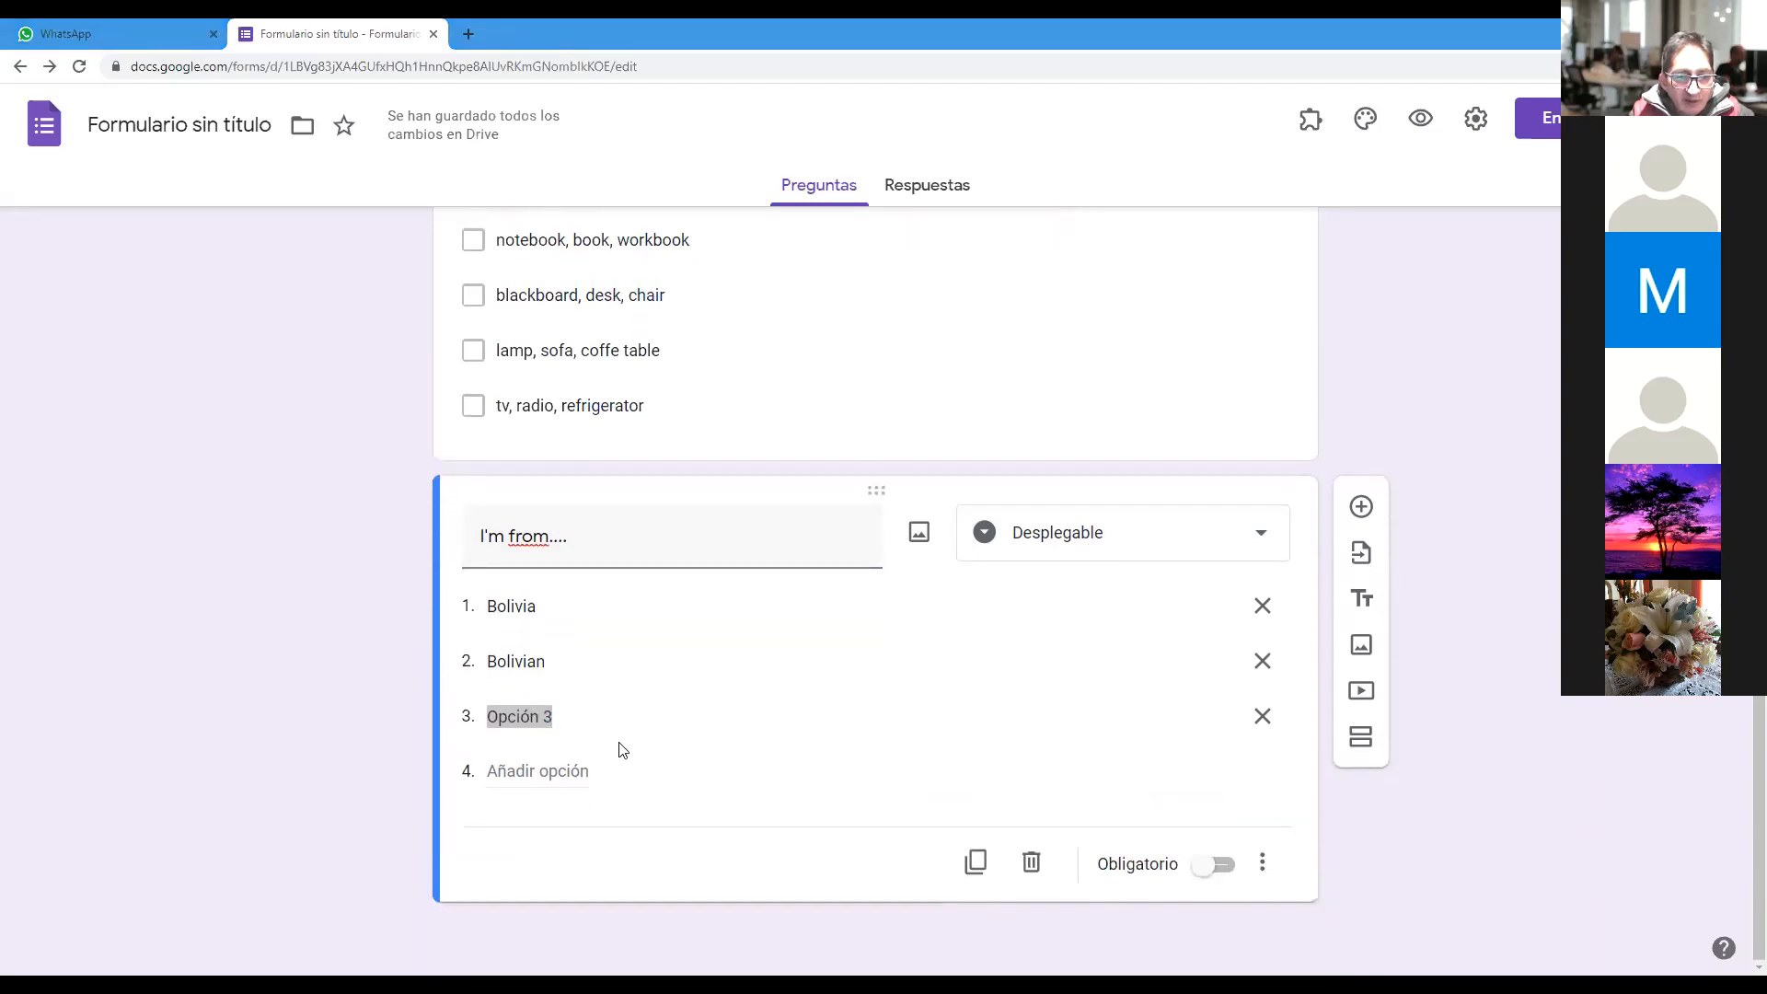
left_click(1029, 863)
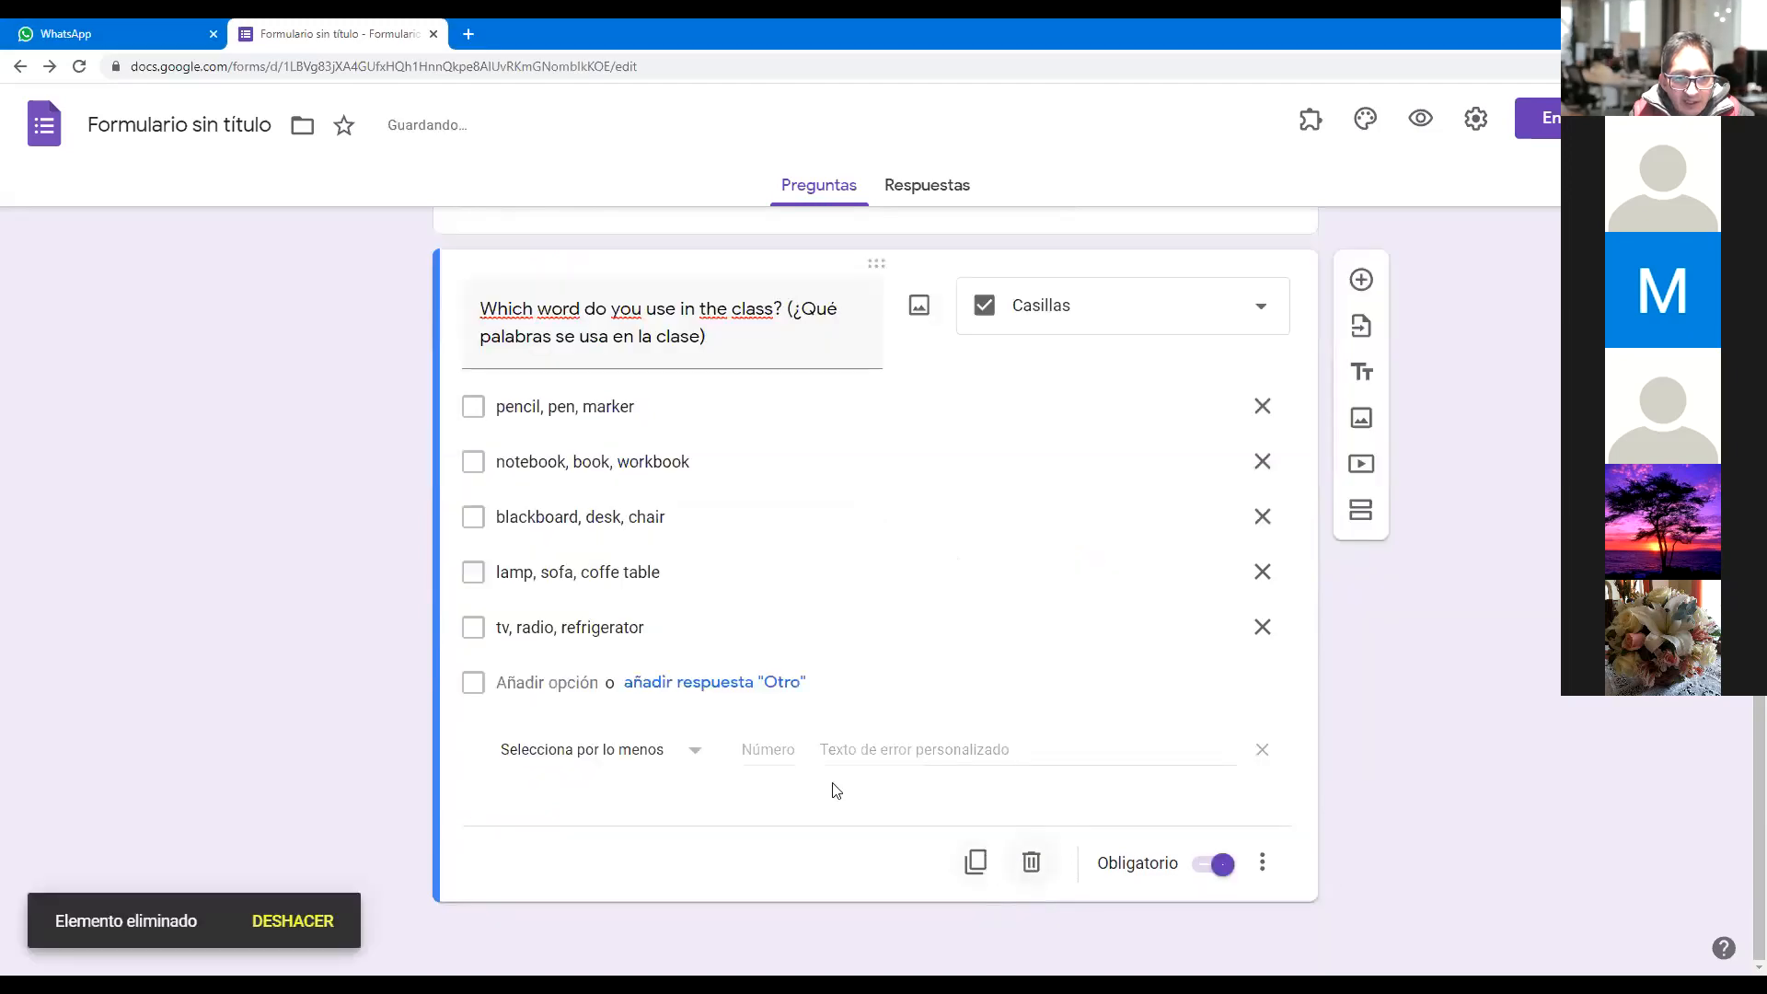